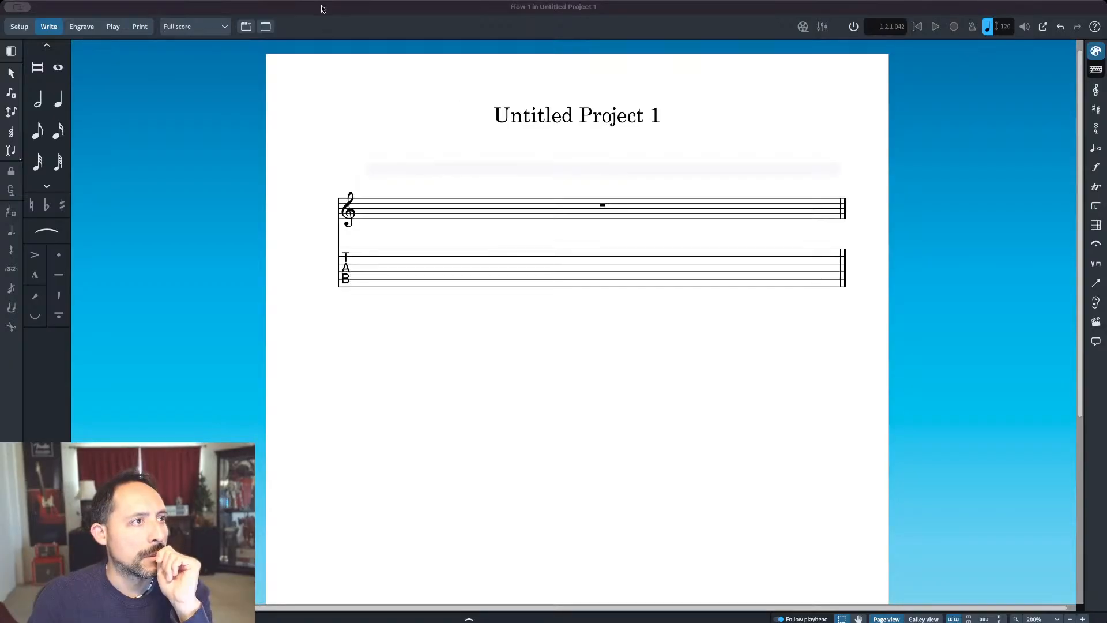
left_click(13, 7)
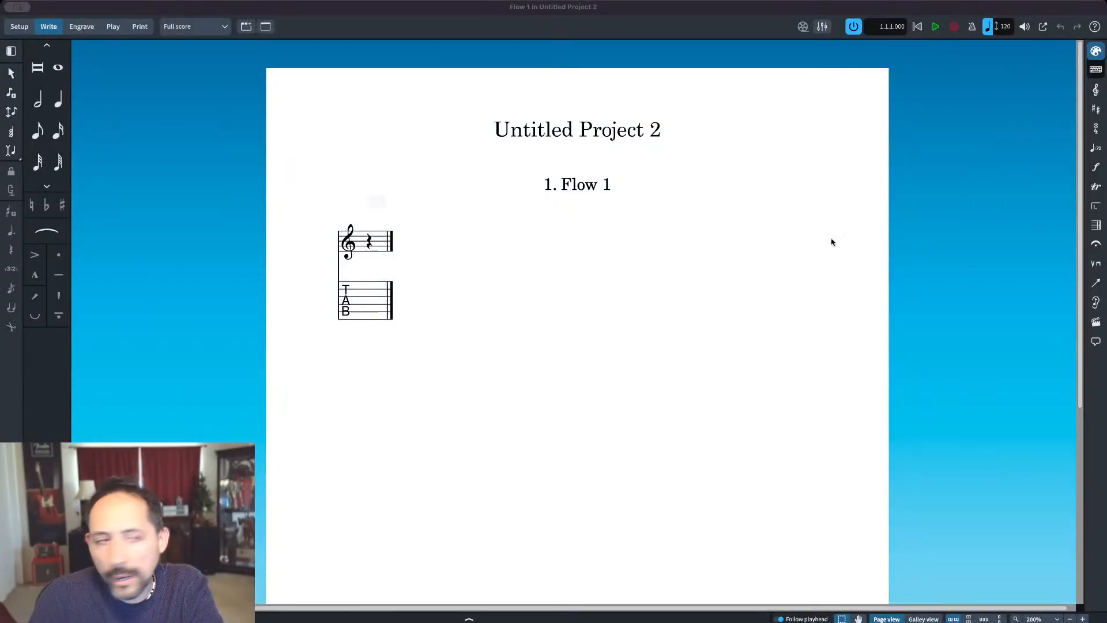
left_click(819, 27)
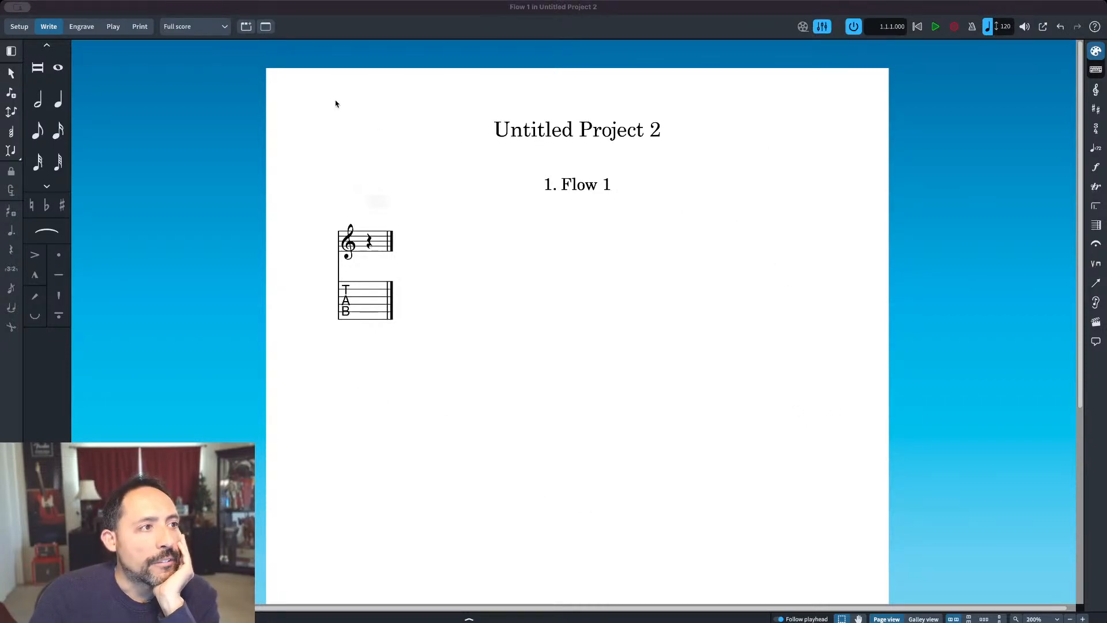
left_click(319, 110)
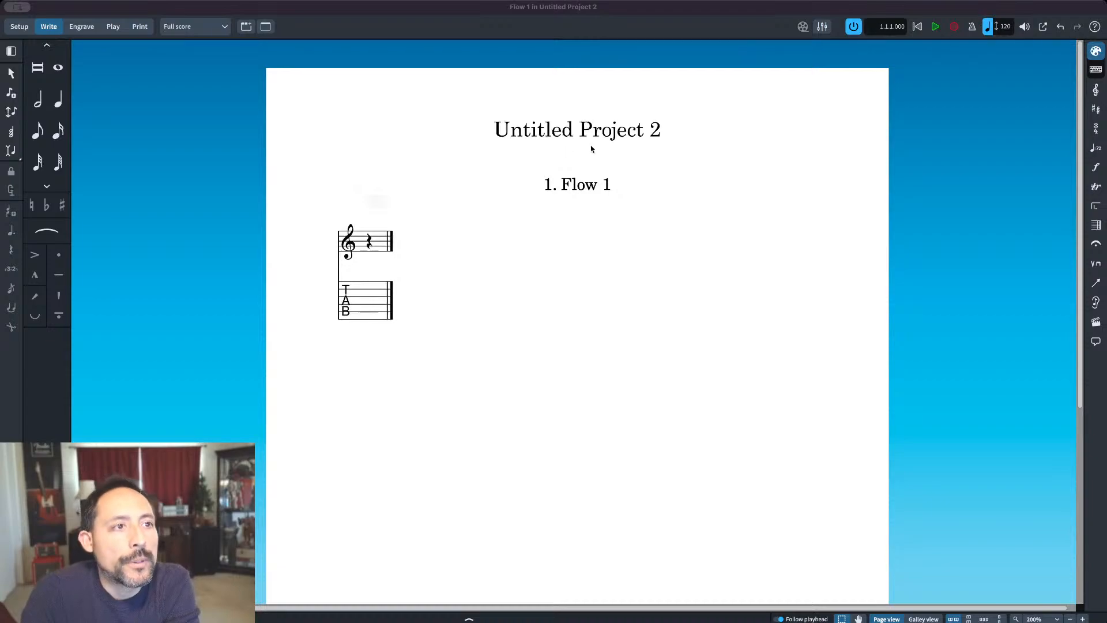
Step: Delete the flow number and flow title text from the flow heading above the staff
double_click(571, 190)
double_click(570, 188)
left_click(570, 188)
double_click(570, 188)
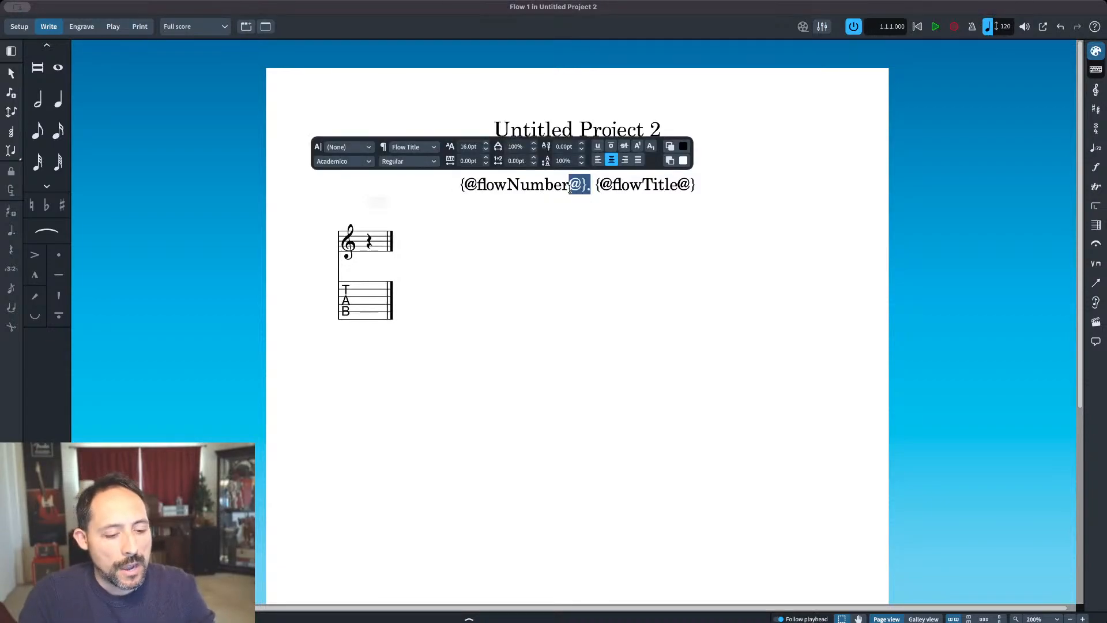
triple_click(570, 188)
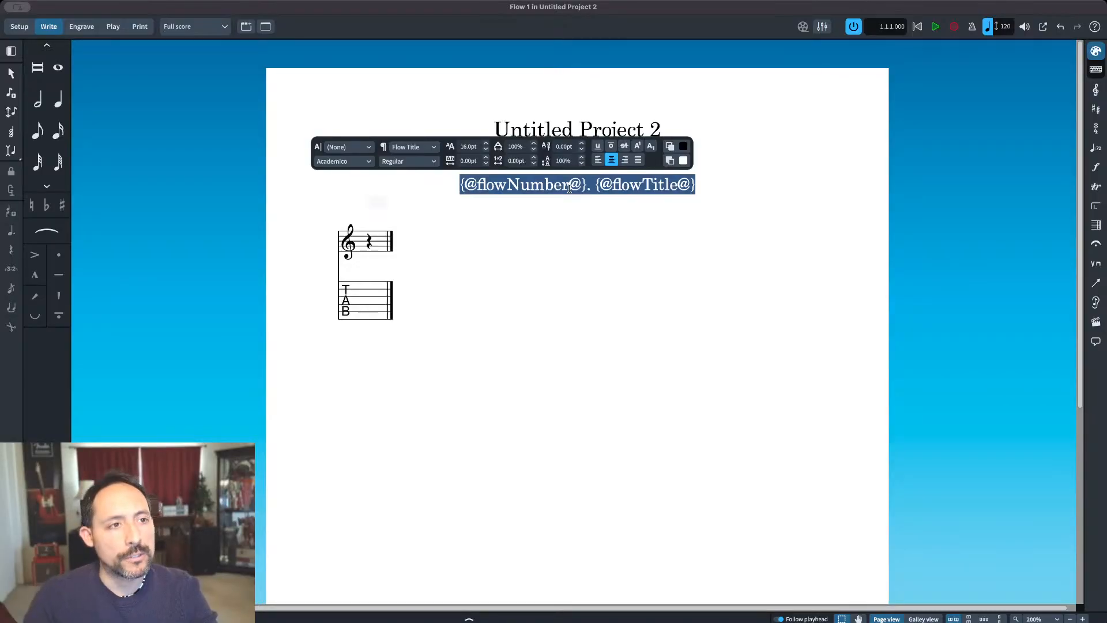
key("BackSpace")
key("Escape")
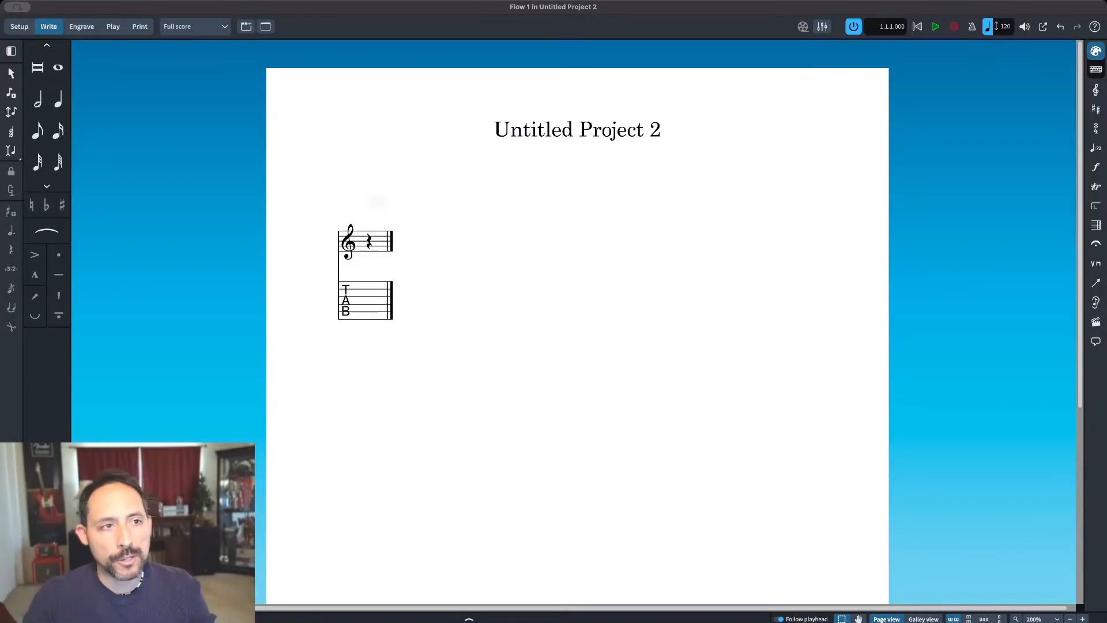
double_click(581, 184)
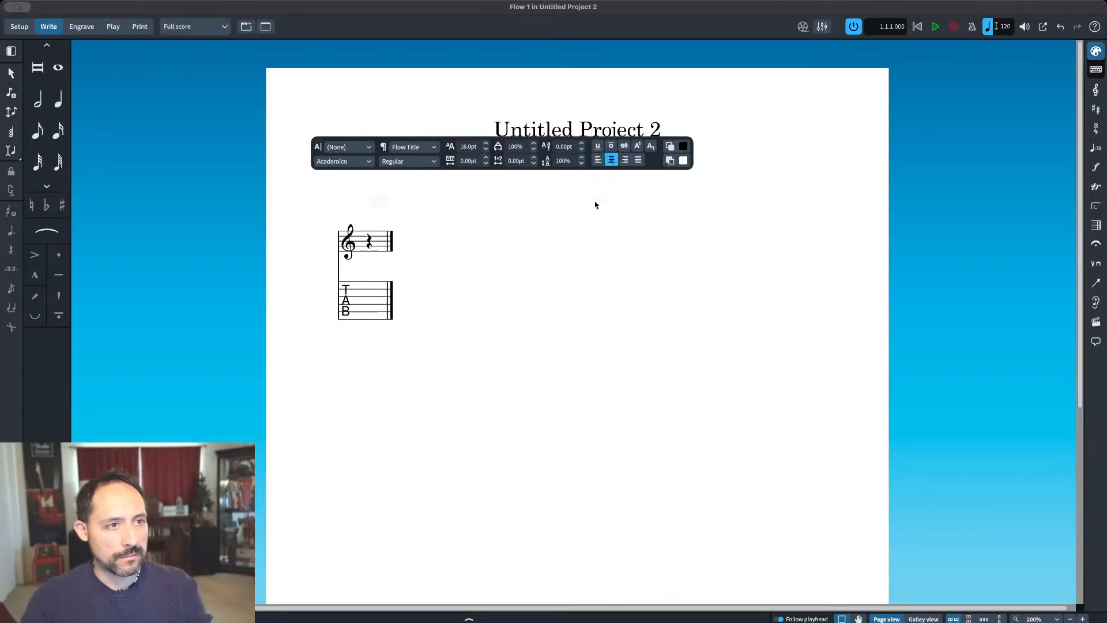
key("Escape")
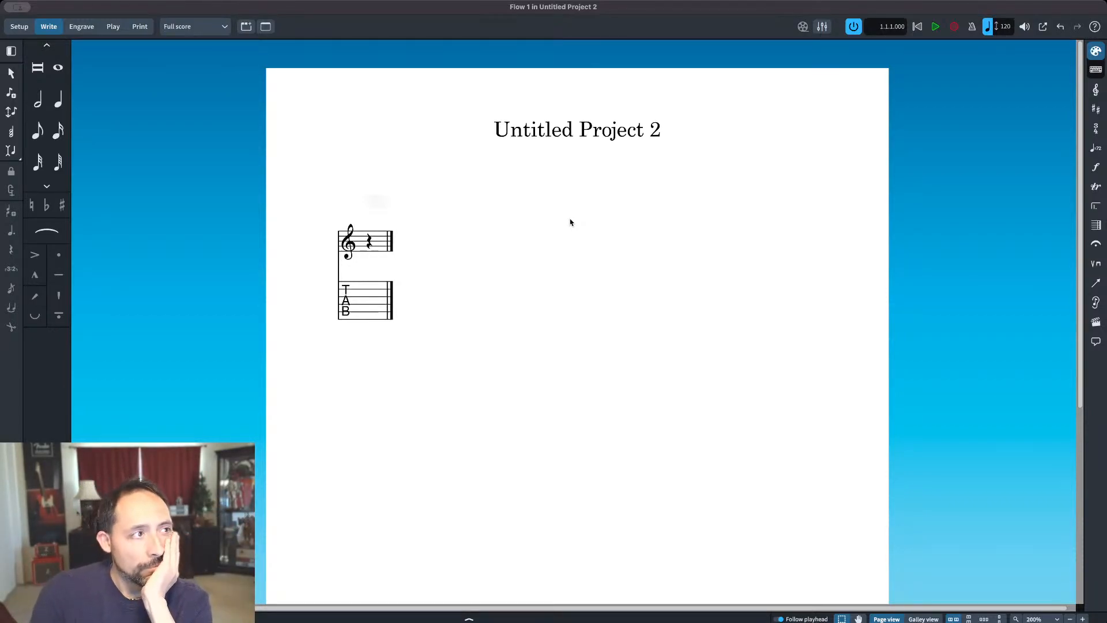
Step: Replace the project title text at the head of the page with "Prelude No. 1, Op. 114"
double_click(580, 132)
triple_click(579, 132)
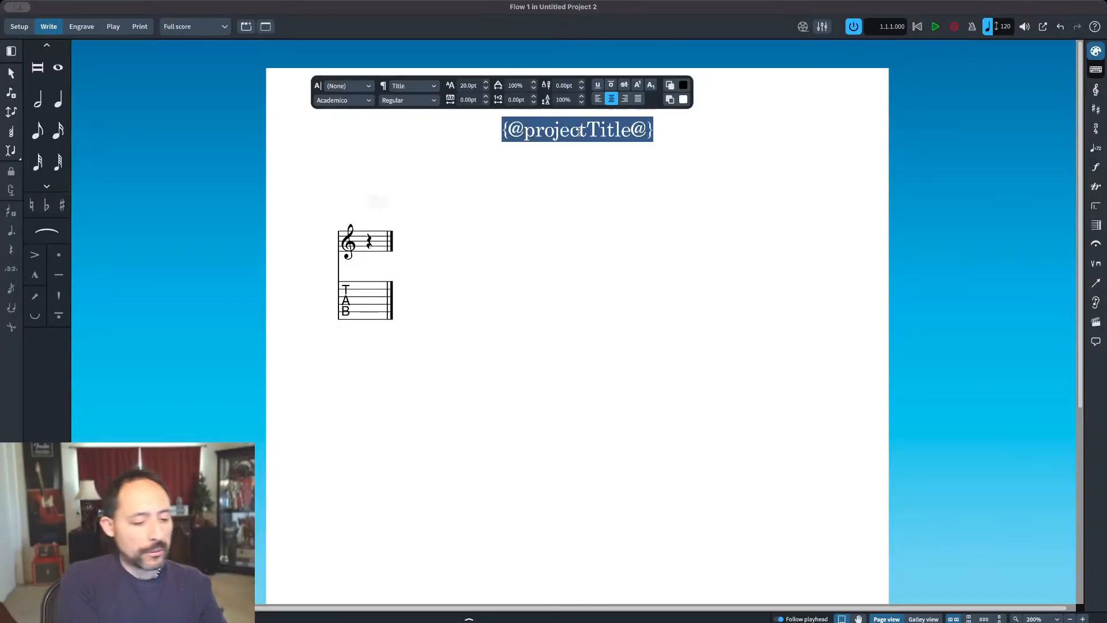
type("Prelude no")
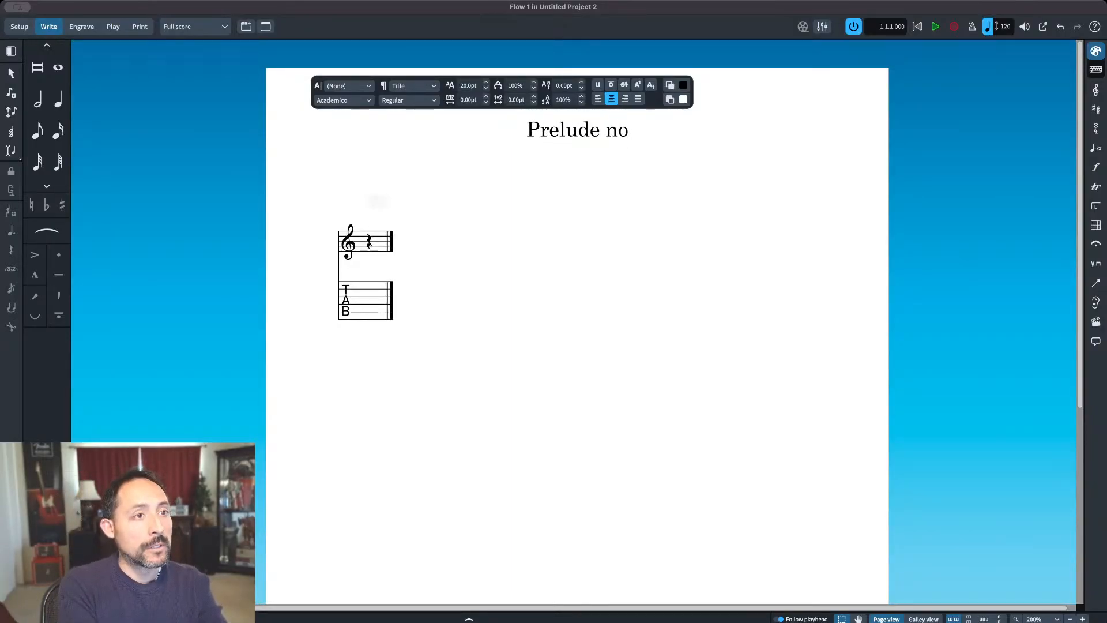
key("BackSpace")
key("BackSpace")
type("No. 1")
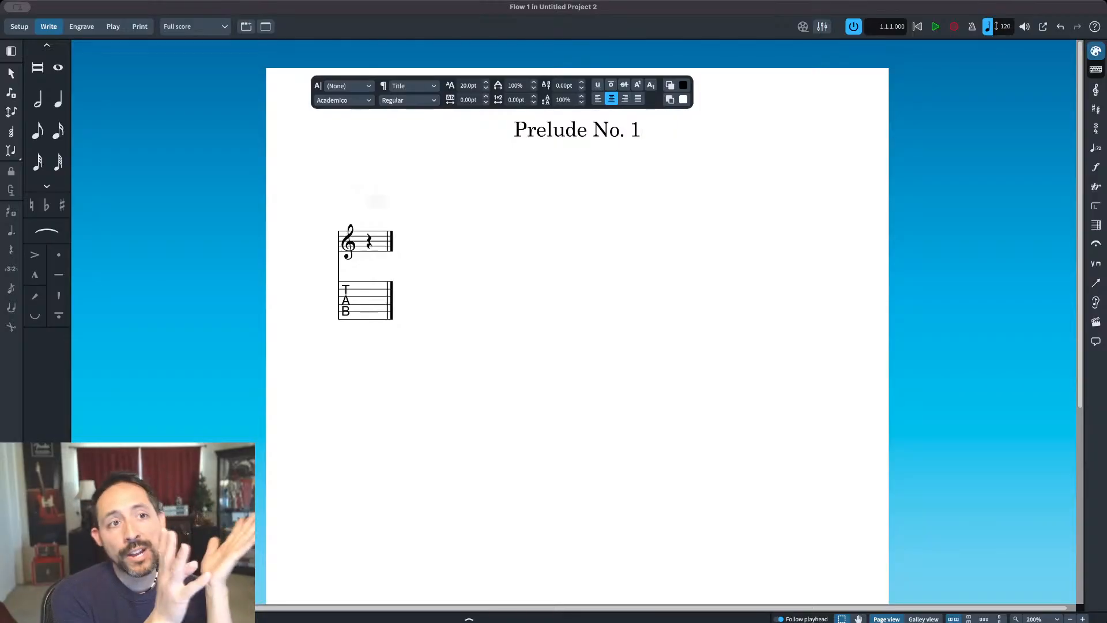
type(", Op. 114")
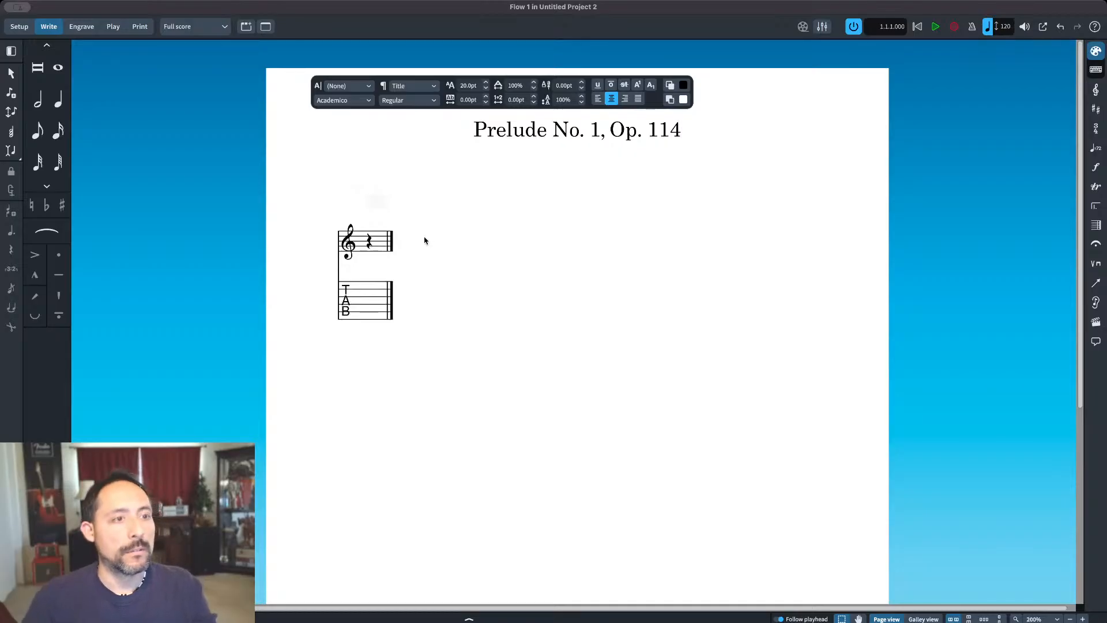
key("Return")
key("BackSpace")
key("Escape")
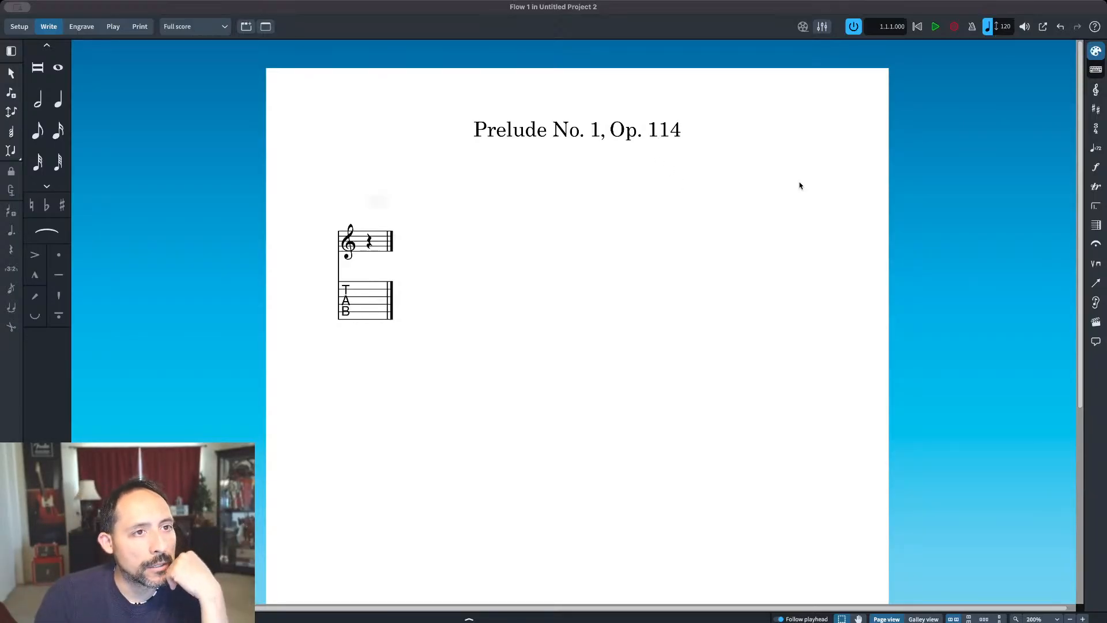
Step: Apply the Composer paragraph style in the empty flow heading and enter "F. Carulli" as the composer credit
double_click(829, 178)
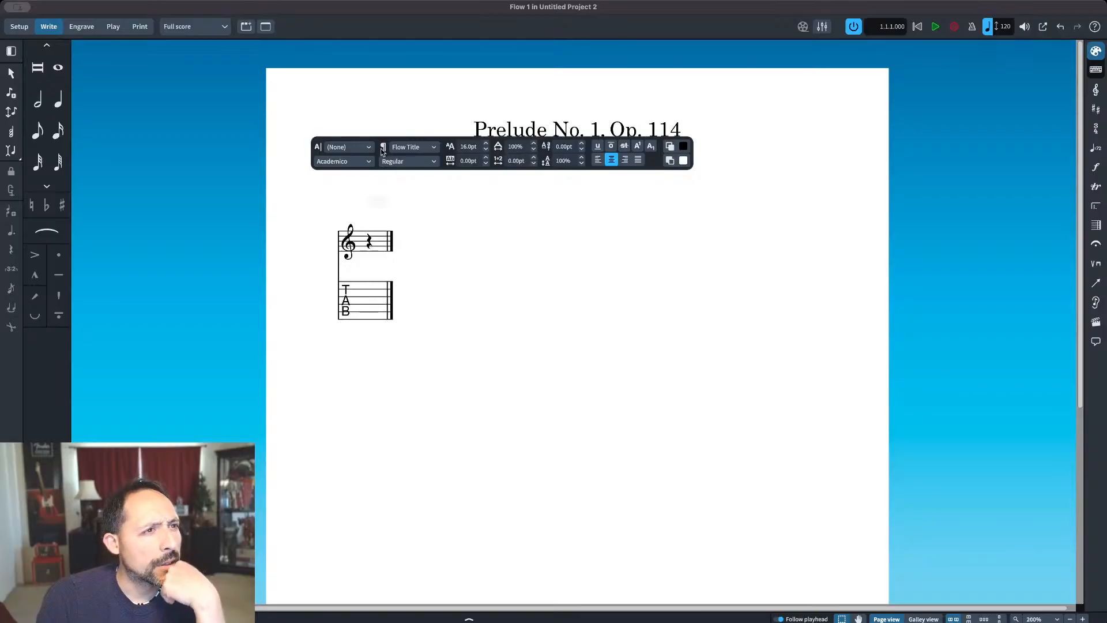
left_click(402, 147)
left_click(418, 184)
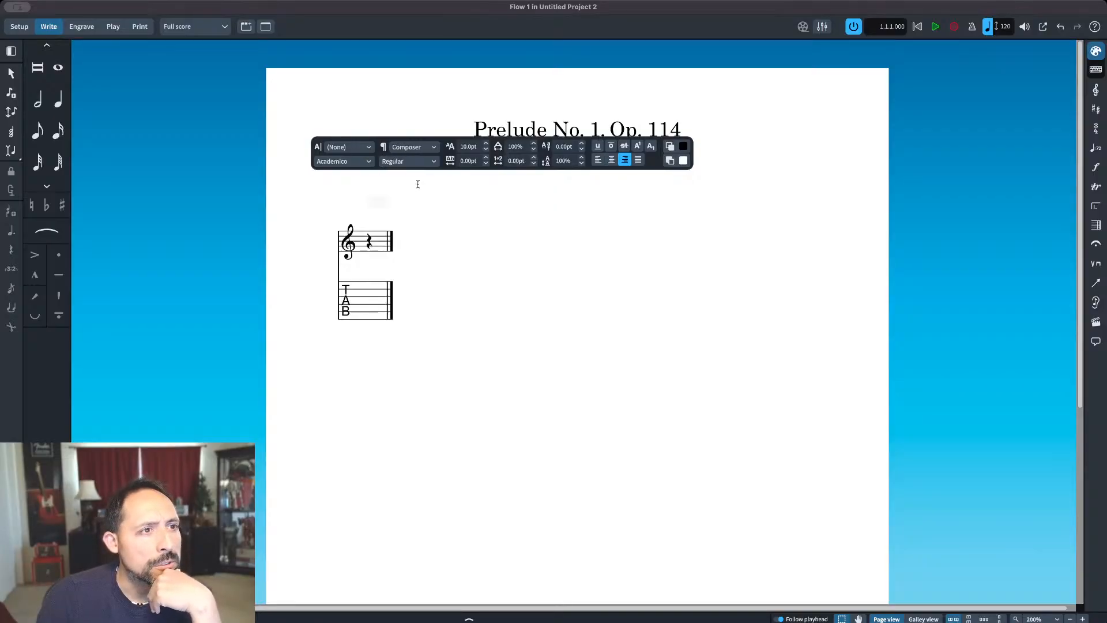
type("gf")
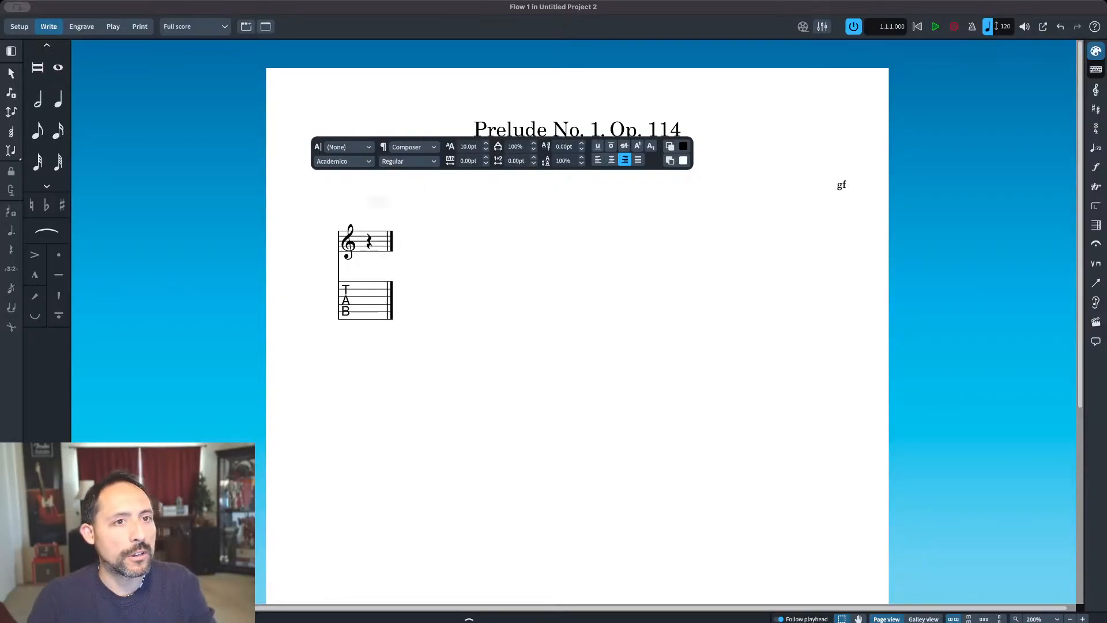
key("BackSpace")
key("BackSpace")
type("F. Carulli")
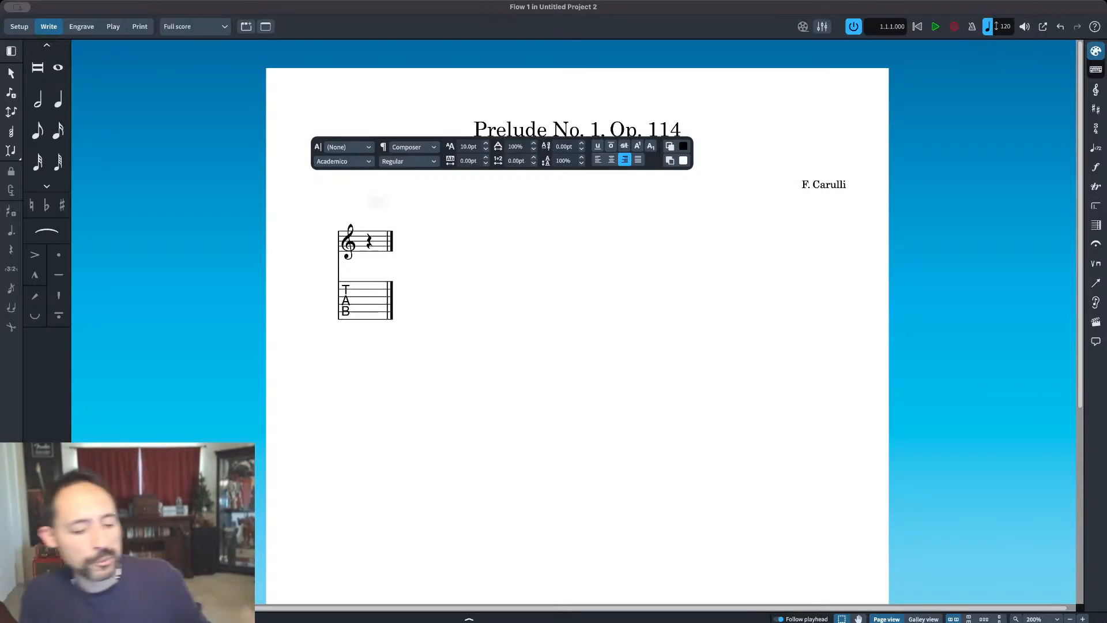
Step: Change the composer credit to the full name "Ferdinando Carulli"
key("BackSpace")
key("BackSpace")
key("BackSpace")
key("BackSpace")
key("BackSpace")
key("BackSpace")
key("BackSpace")
key("BackSpace")
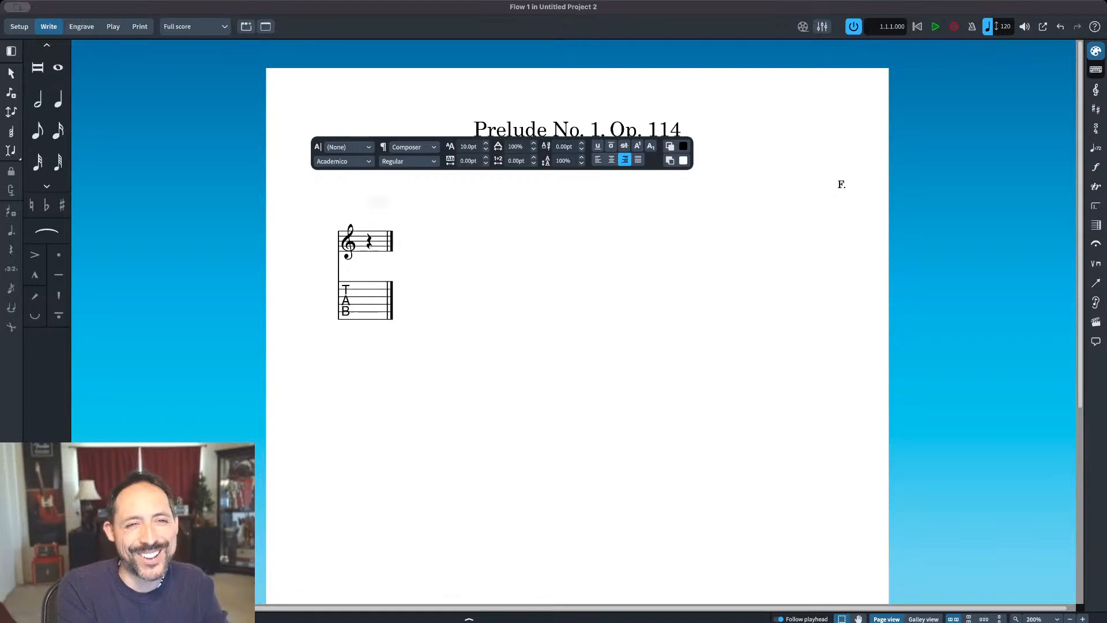
type("erdin")
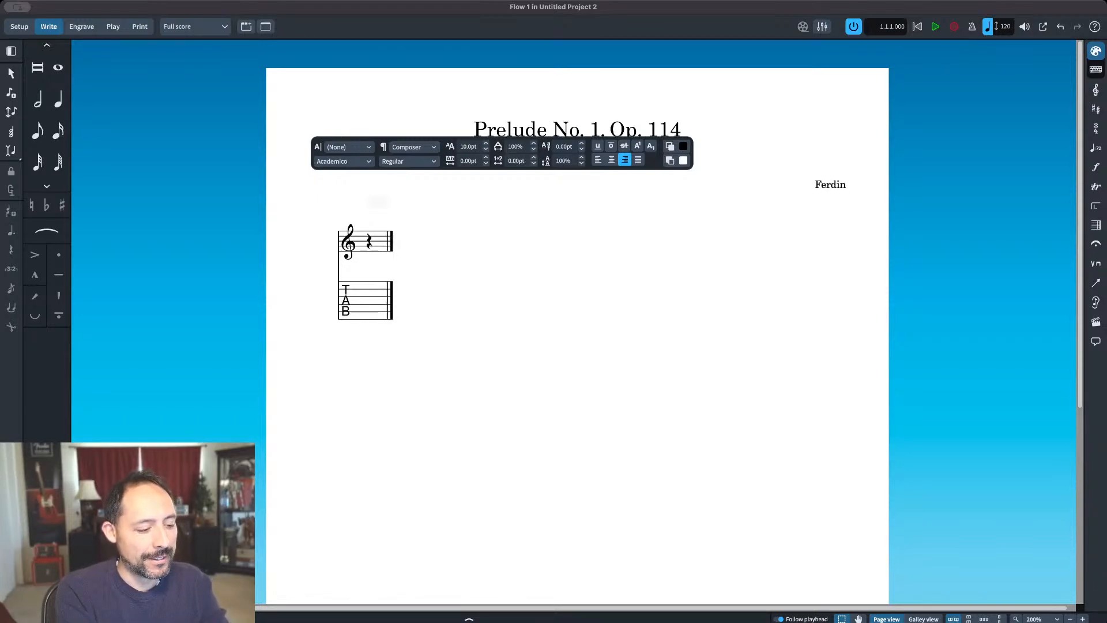
type("ando arulli")
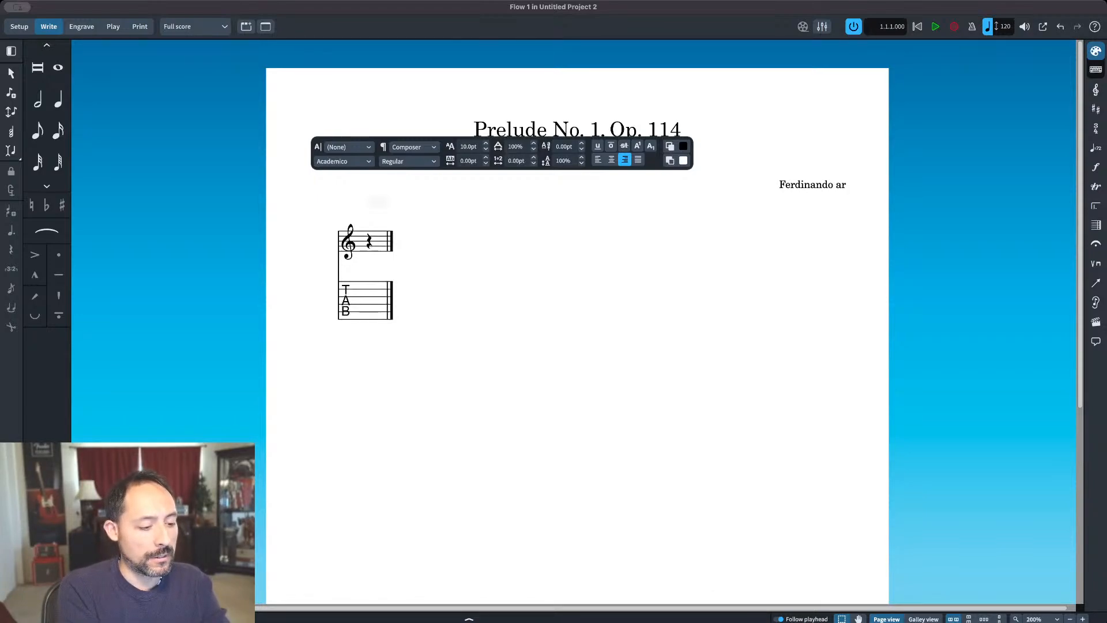
key("Left")
key("Left")
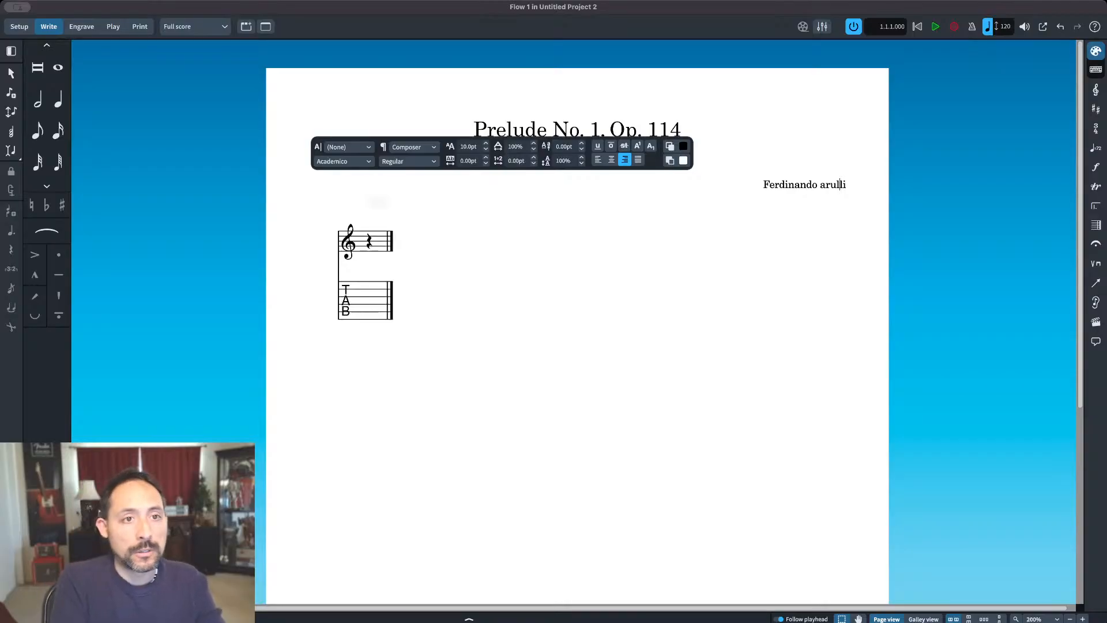
type("C")
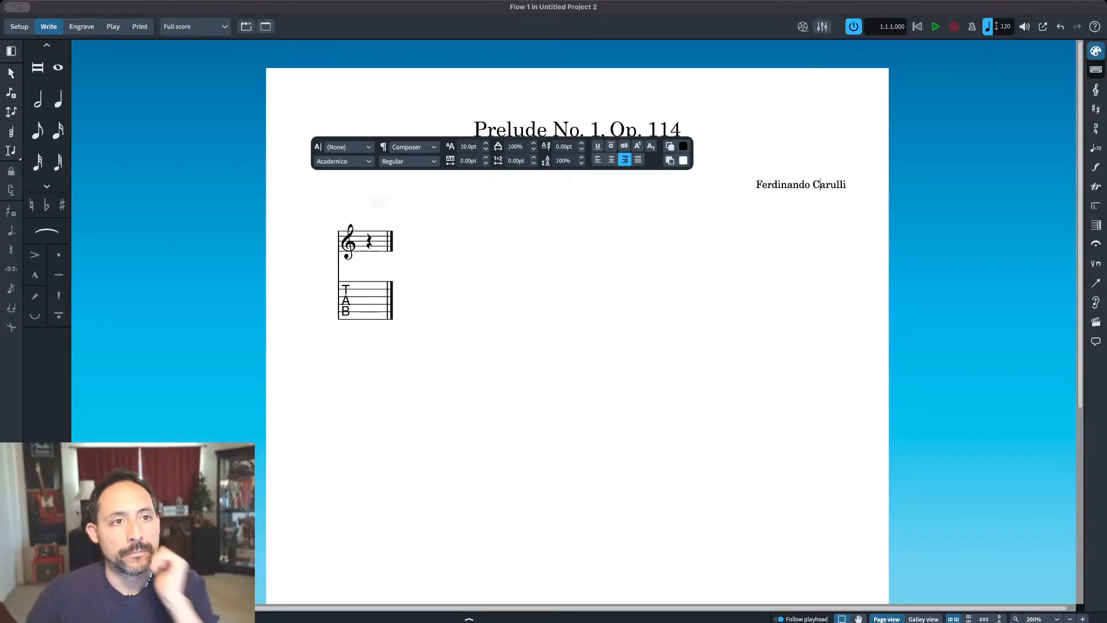
key("Escape")
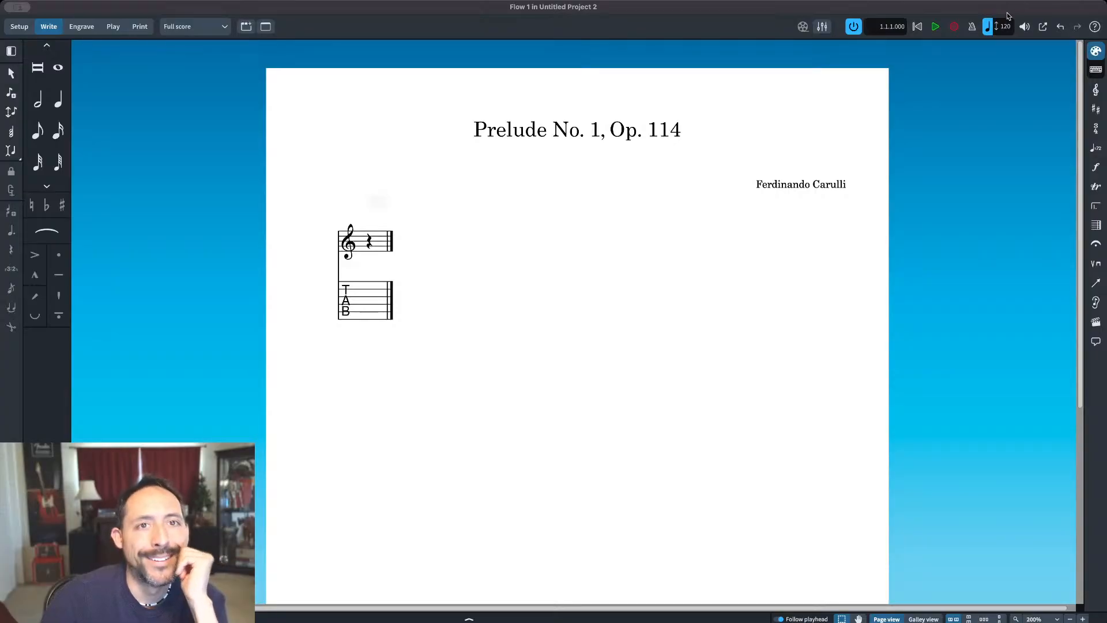
Step: Add a common time (C) time signature at the start of the guitar staff
left_click(1096, 128)
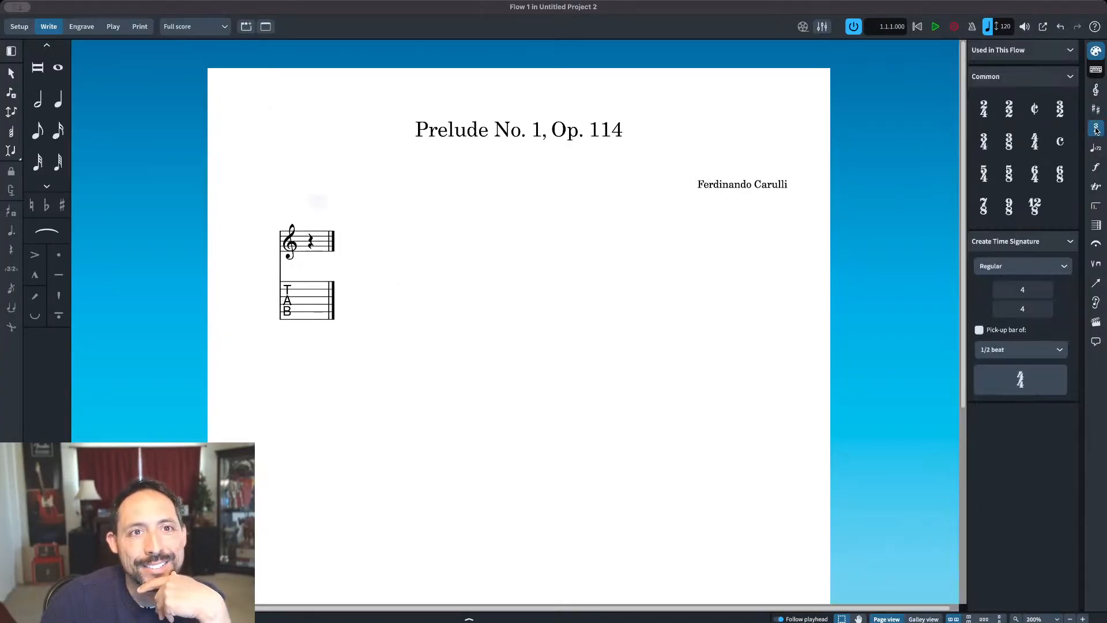
left_click(1059, 141)
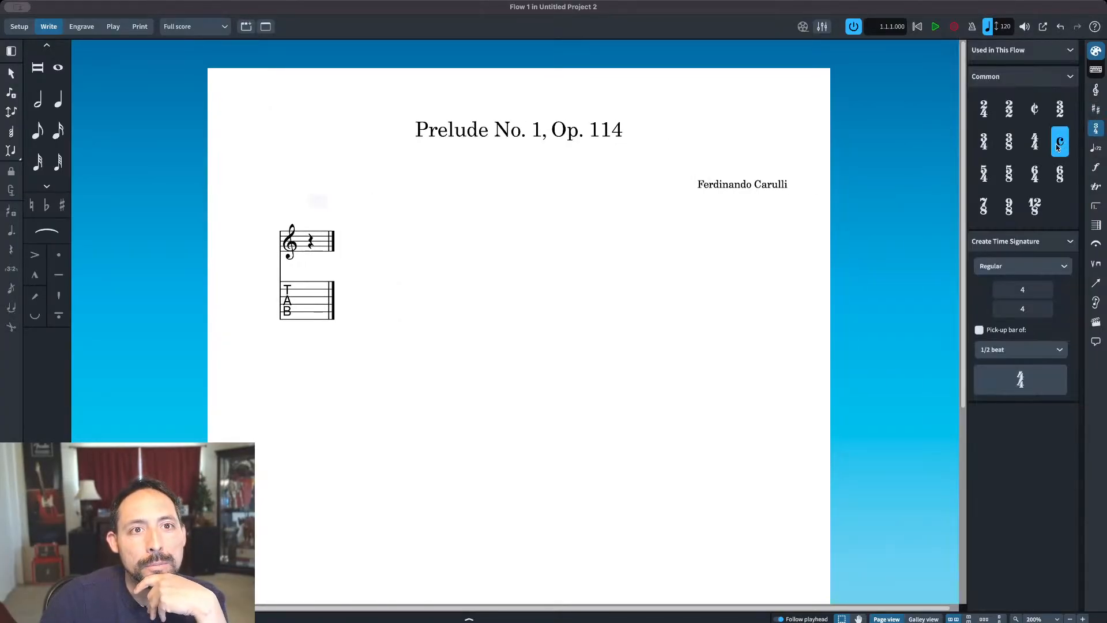
left_click(309, 261)
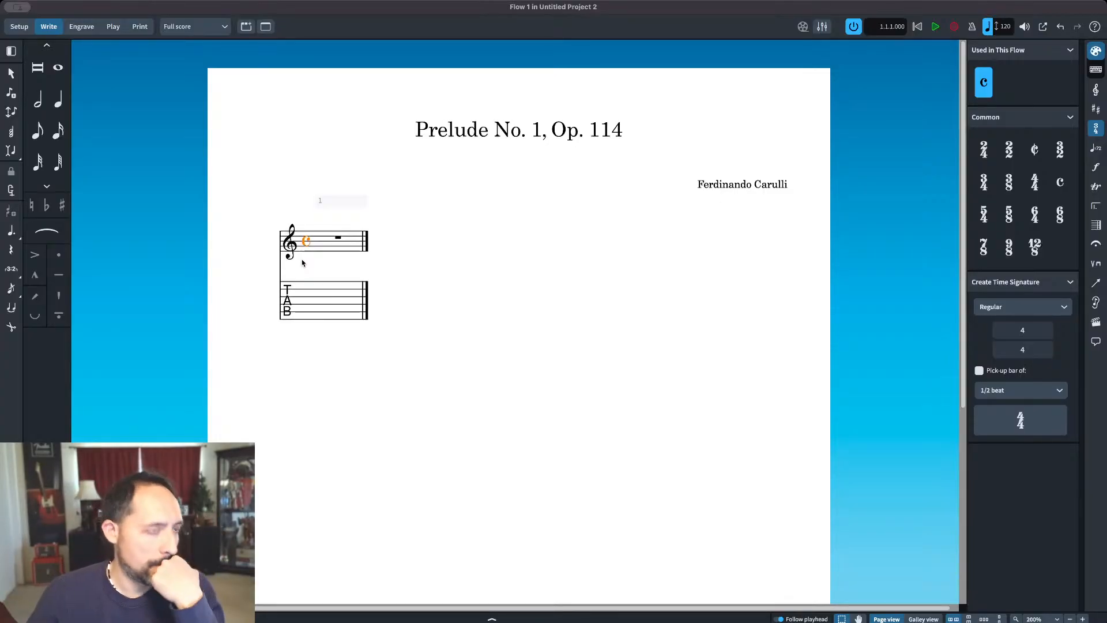
left_click(467, 292)
Step: Add seven empty bars after bar 1 so the flow has eight bars
left_click(341, 200)
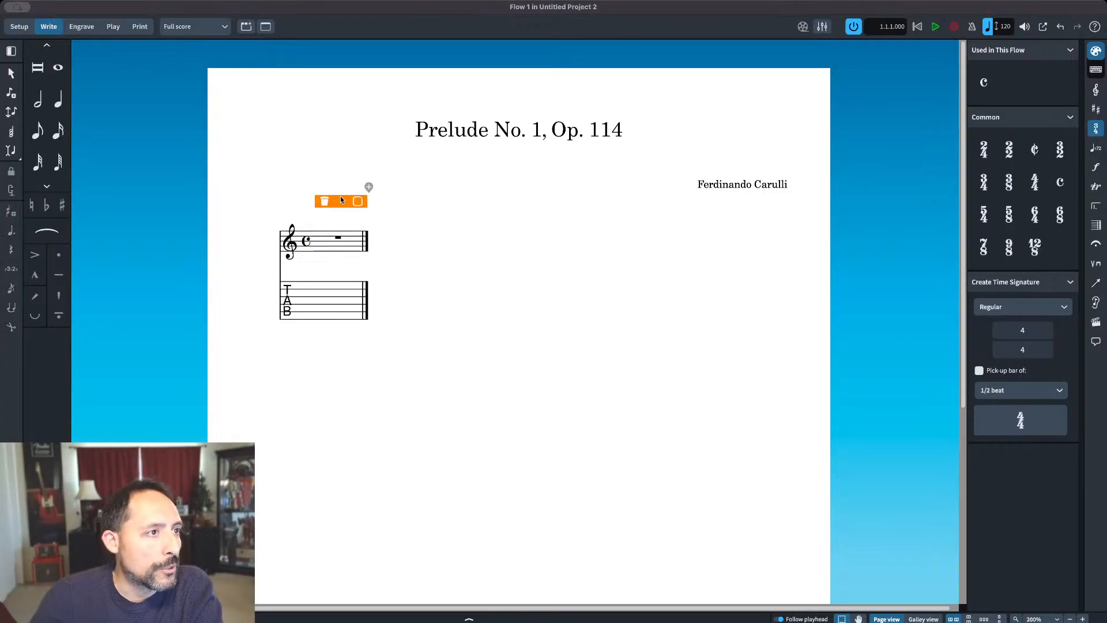
left_click(369, 187)
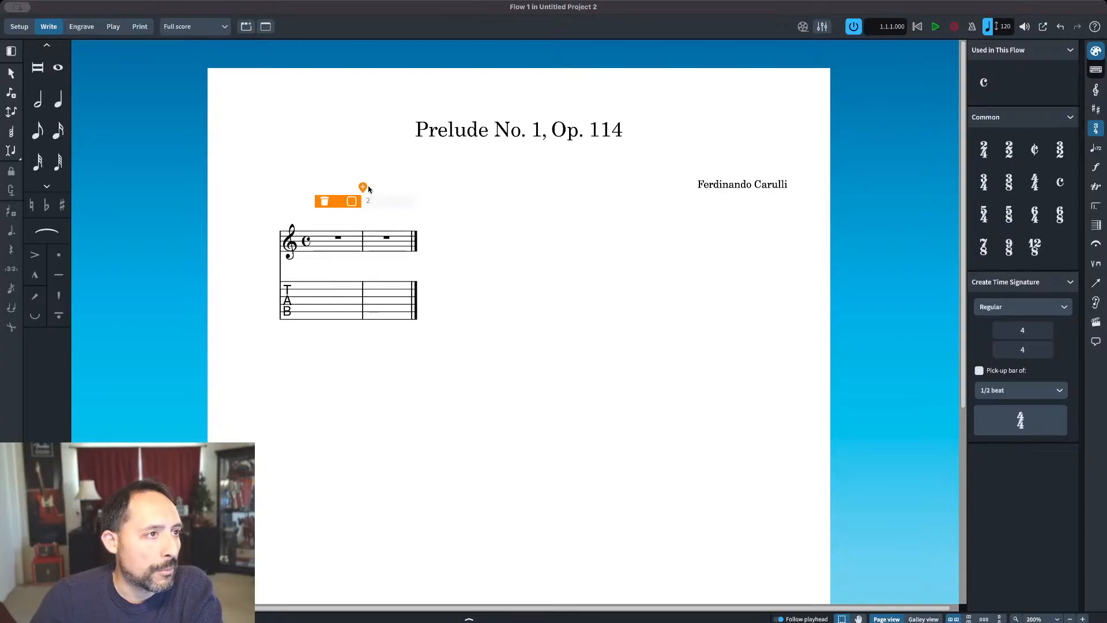
left_click(362, 188)
left_click(362, 188)
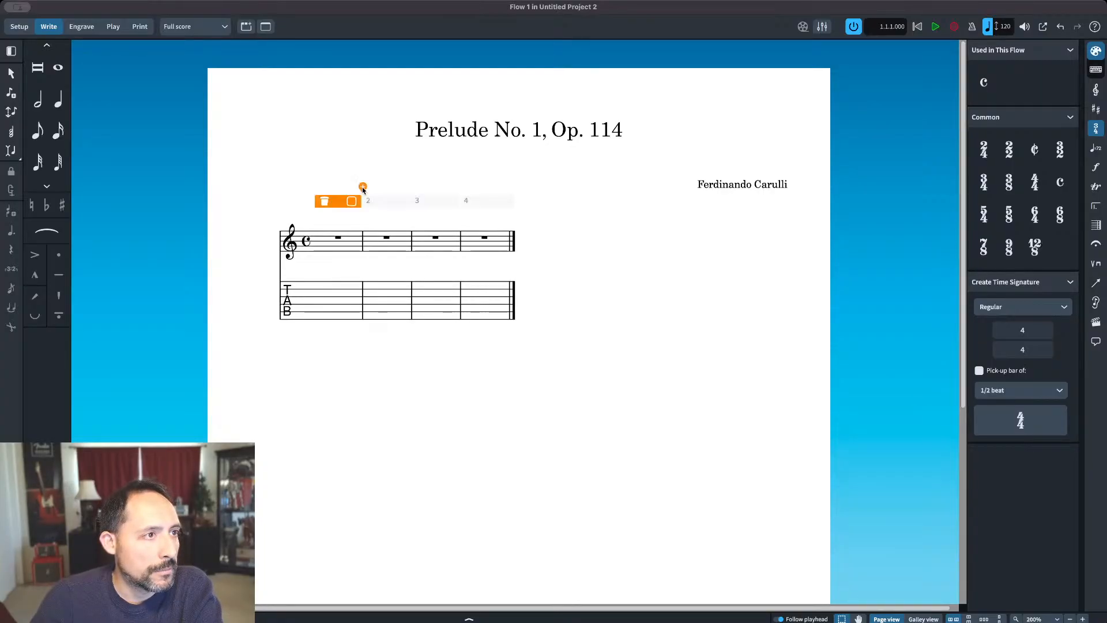
left_click(363, 188)
left_click(407, 188)
left_click(392, 187)
left_click(377, 188)
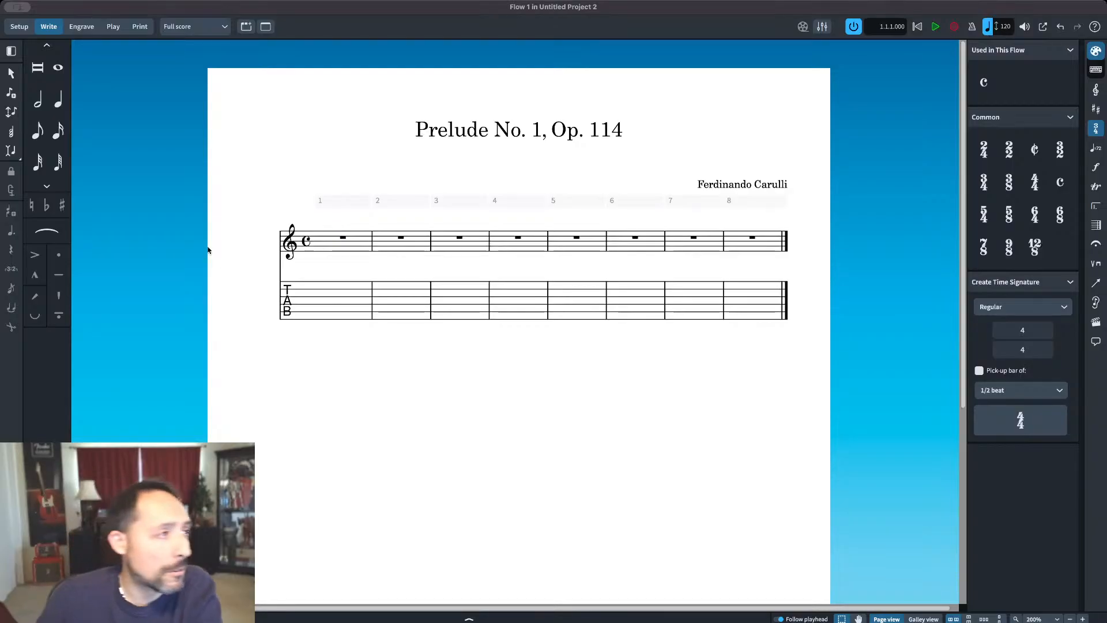
Step: Enter the quarter notes F, A, C and E in bar 1 of the notation staff
left_click(58, 98)
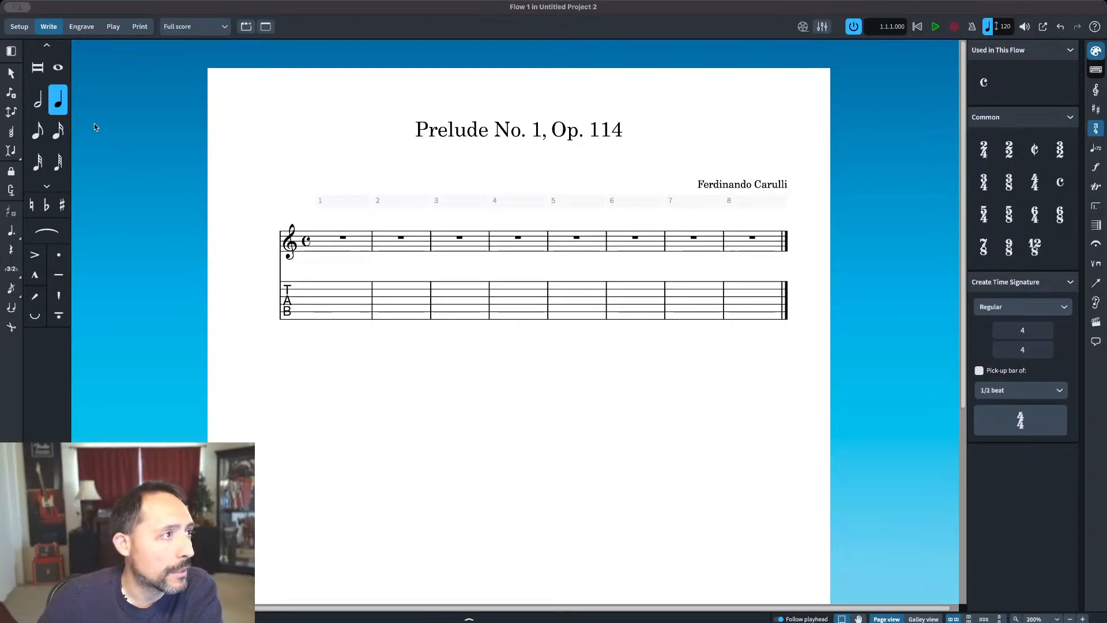
left_click(319, 251)
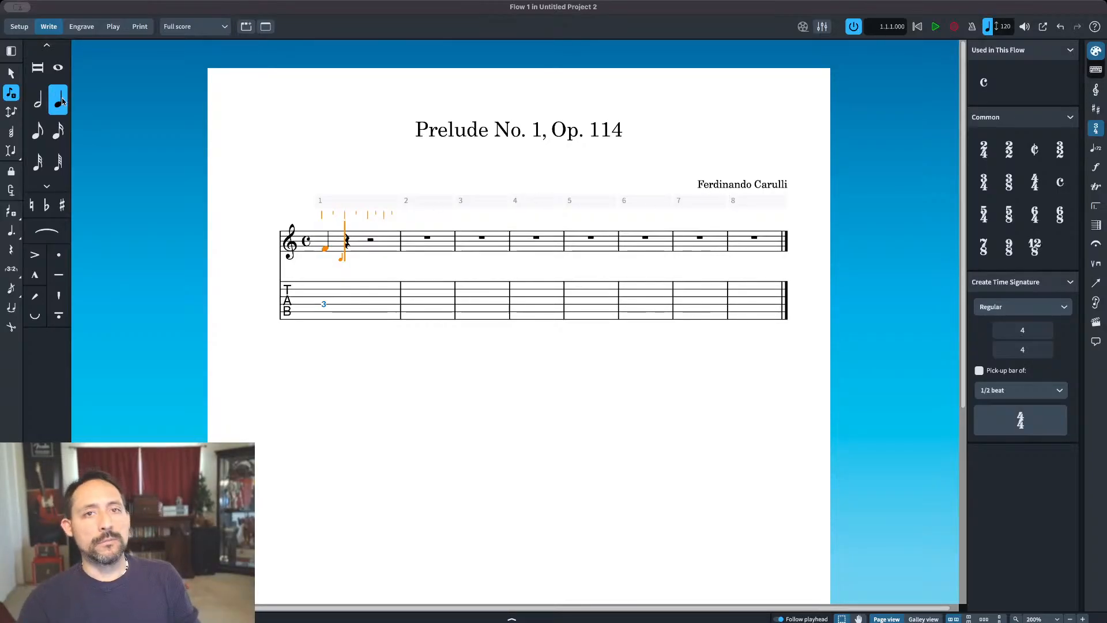
key("a")
key("c")
key("e")
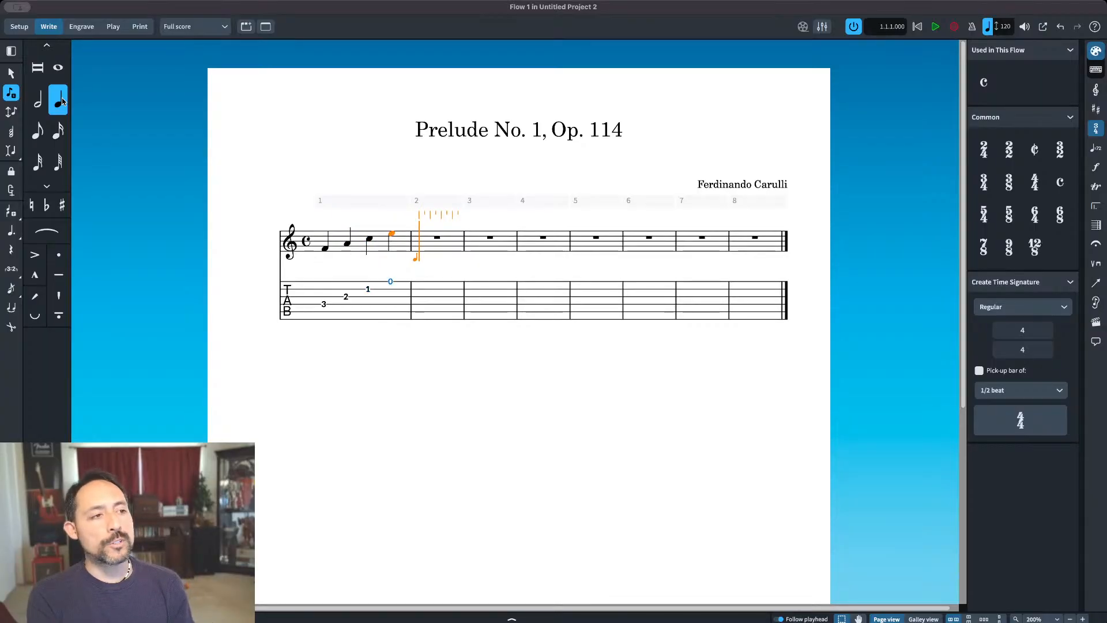
Step: Delete the quarter notes A, C and E in bar 1 and enter the same three notes again
key("BackSpace")
key("BackSpace")
key("BackSpace")
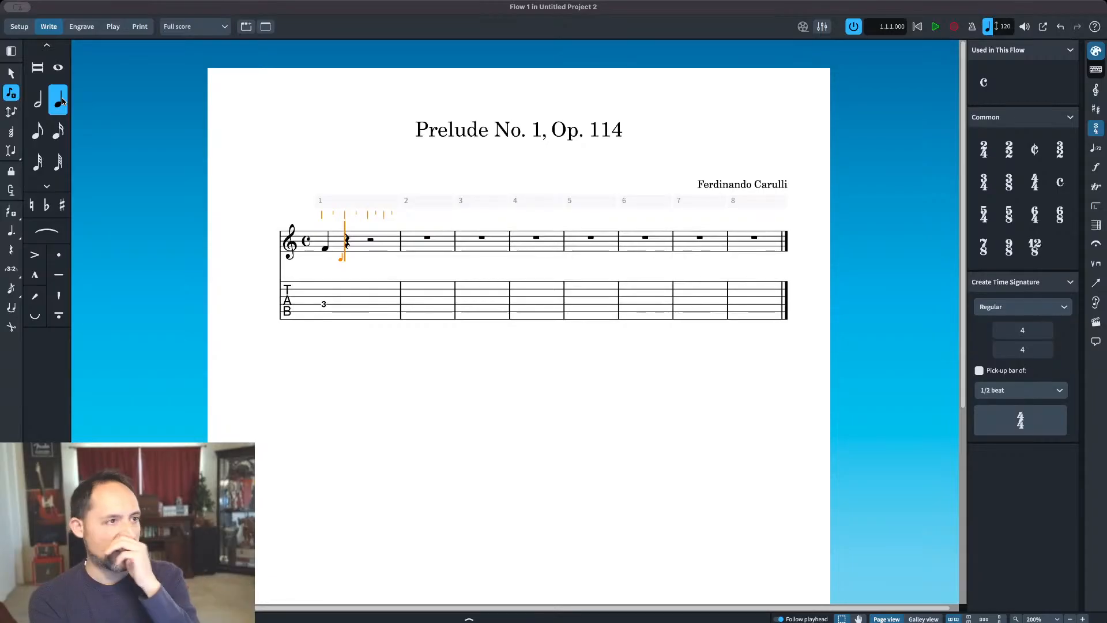
key("a")
key("c")
key("e")
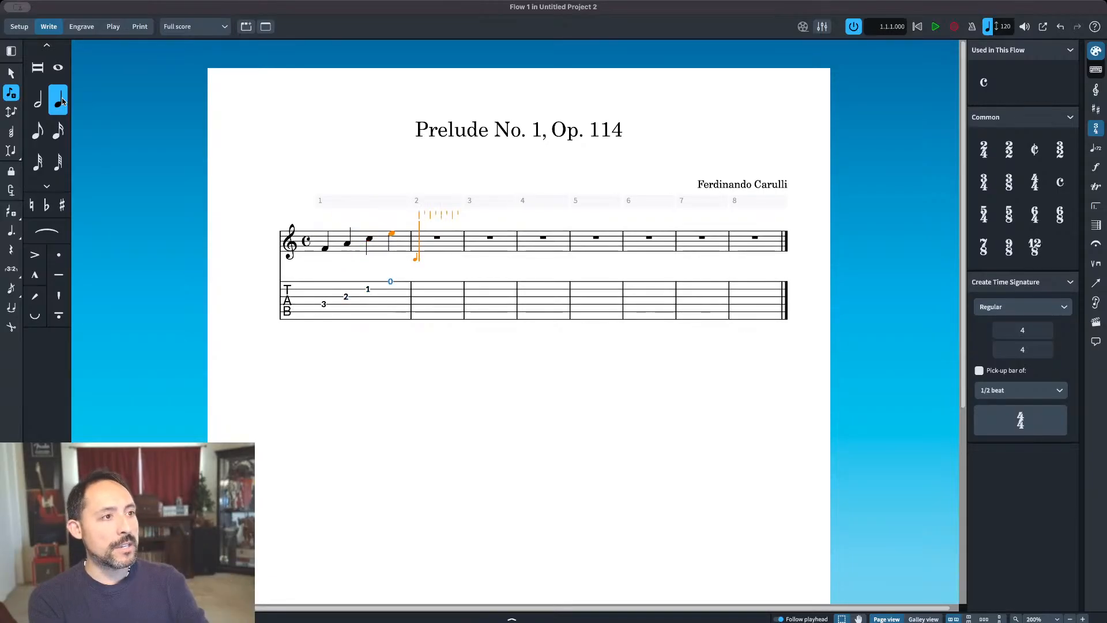
Step: Enter a high quarter-note G at the start of bar 2 and replace it with the G one octave lower
key("g")
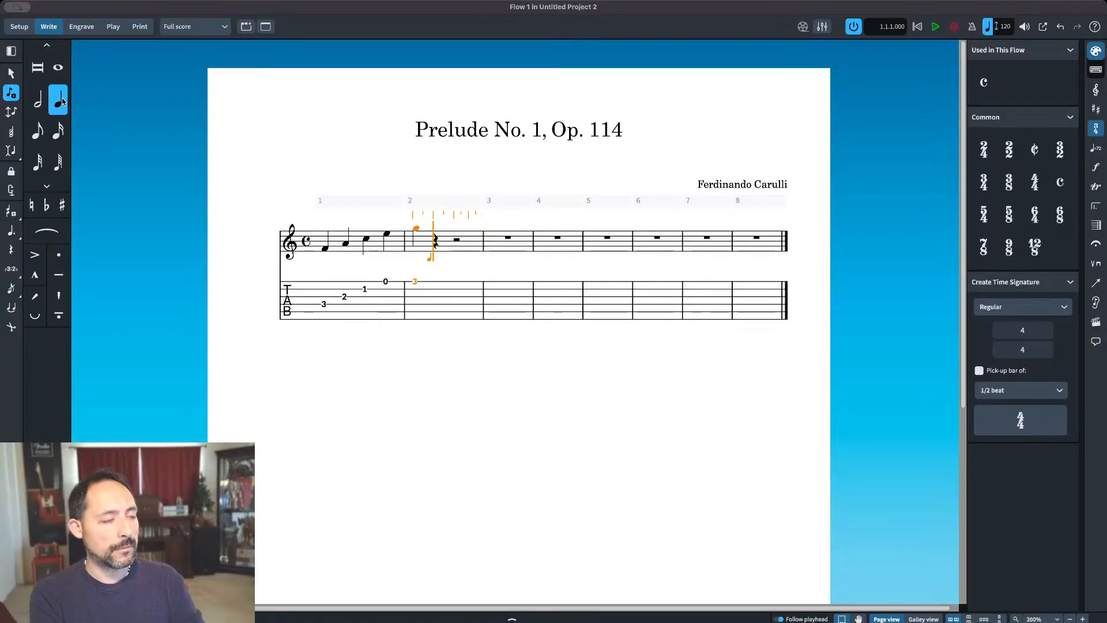
key("Escape")
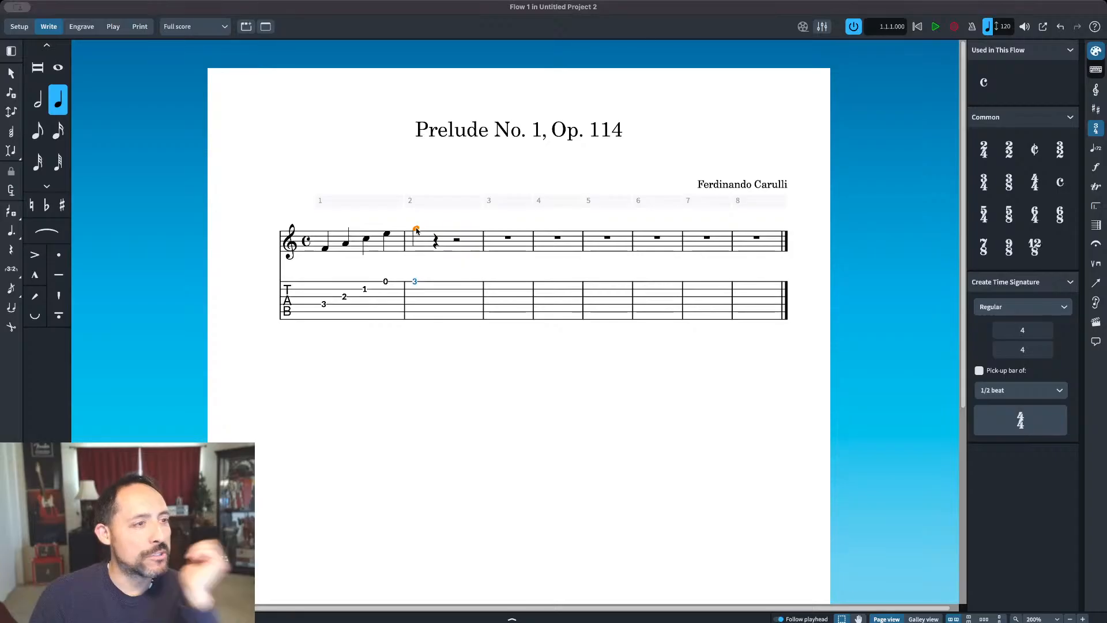
key("Delete")
double_click(395, 237)
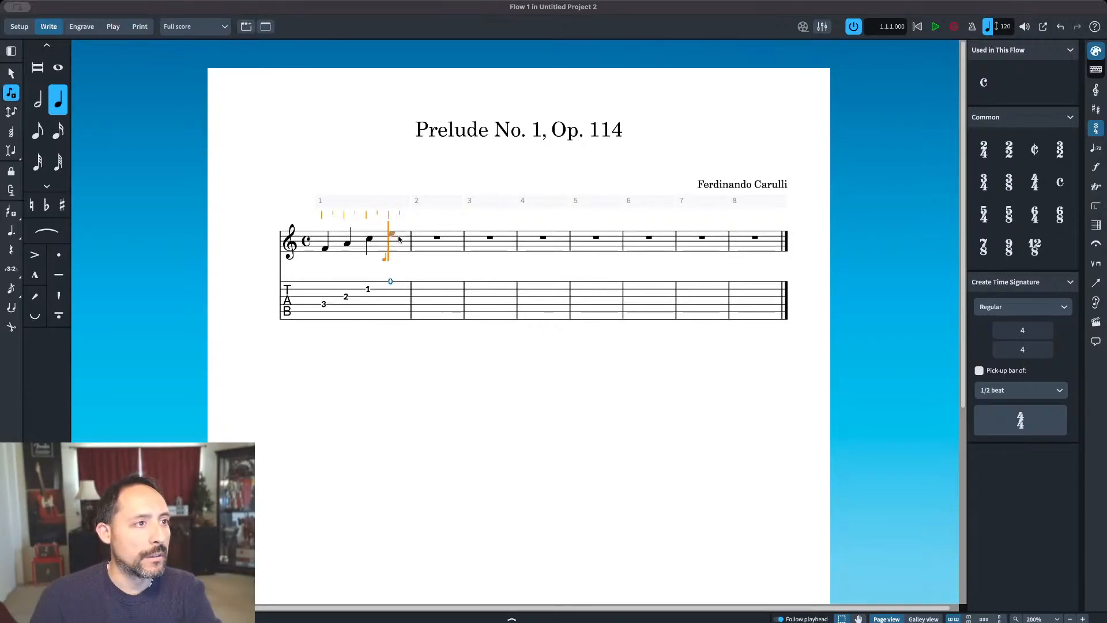
left_click(420, 246)
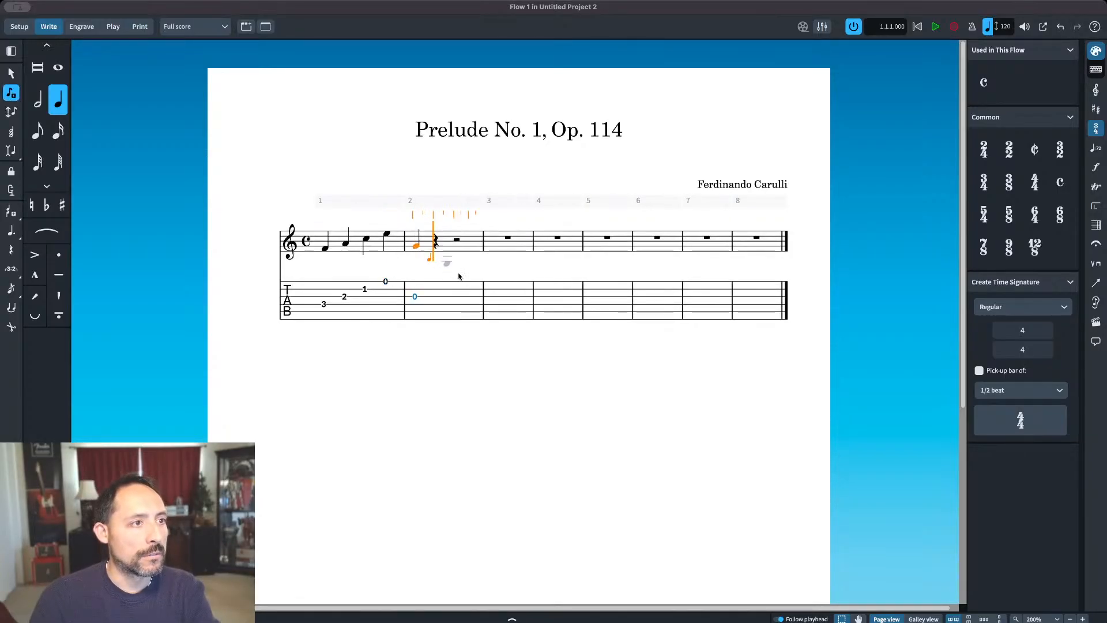
key("Escape")
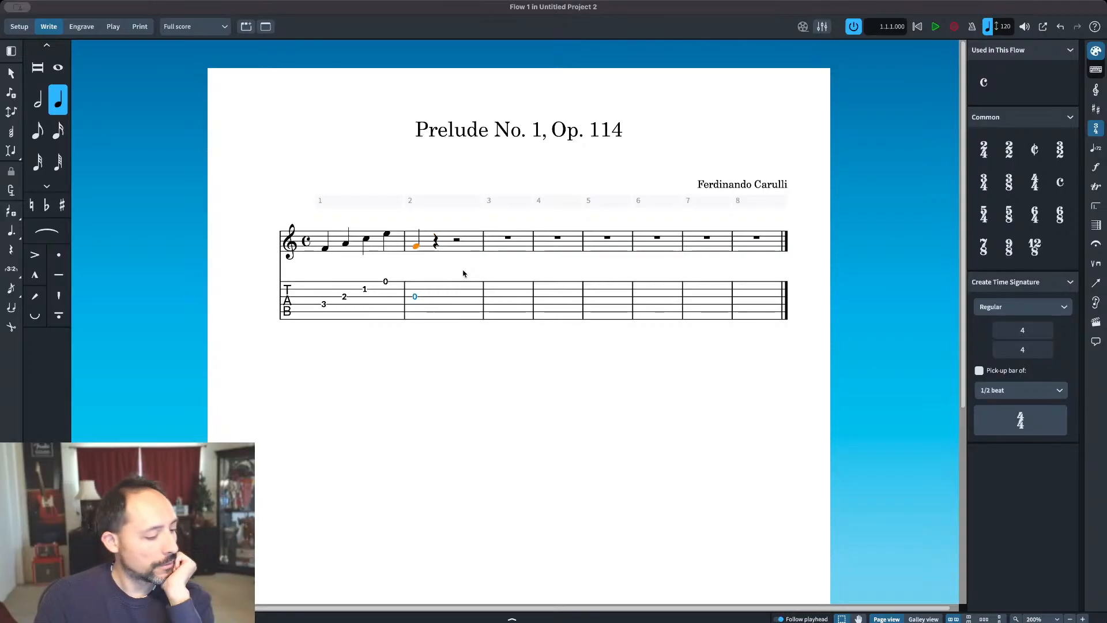
Step: Transpose the quarter-note G in bar 2 up and down by octaves, ending on the G inside the staff
key("ctrl+alt+Up")
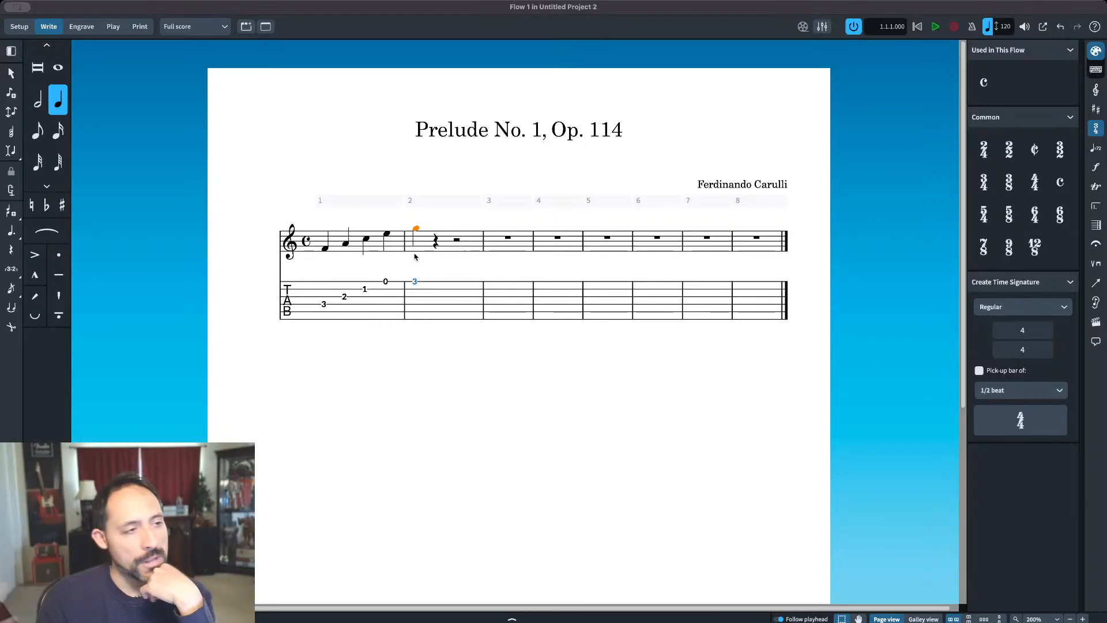
key("ctrl+alt+Down")
key("ctrl+alt+Down")
key("ctrl+alt+Up")
key("ctrl+alt+Up")
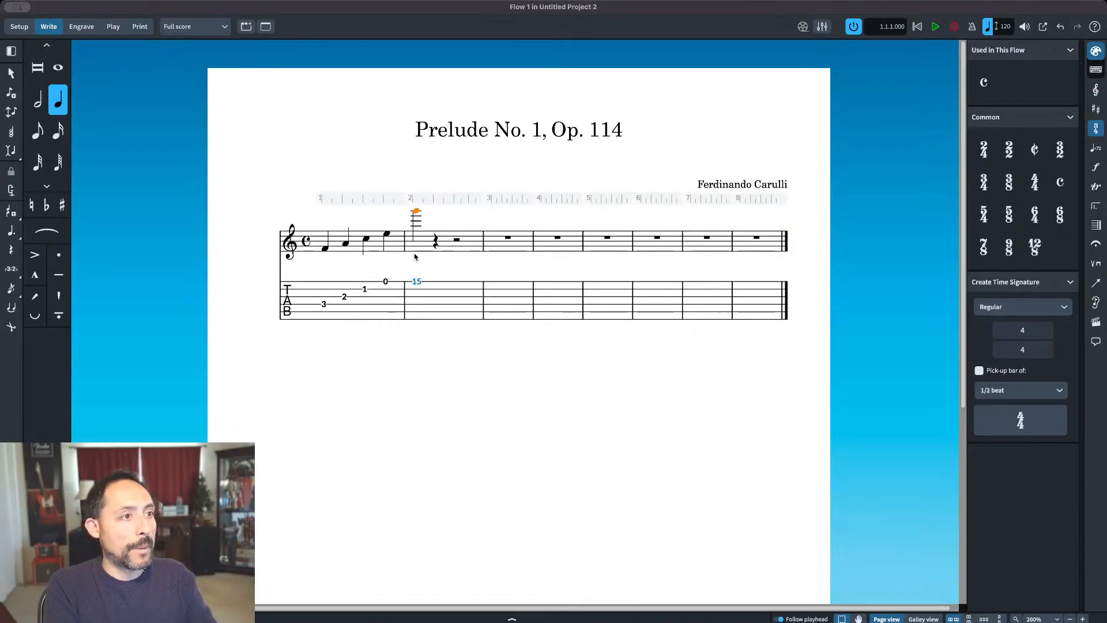
key("ctrl+alt+Down")
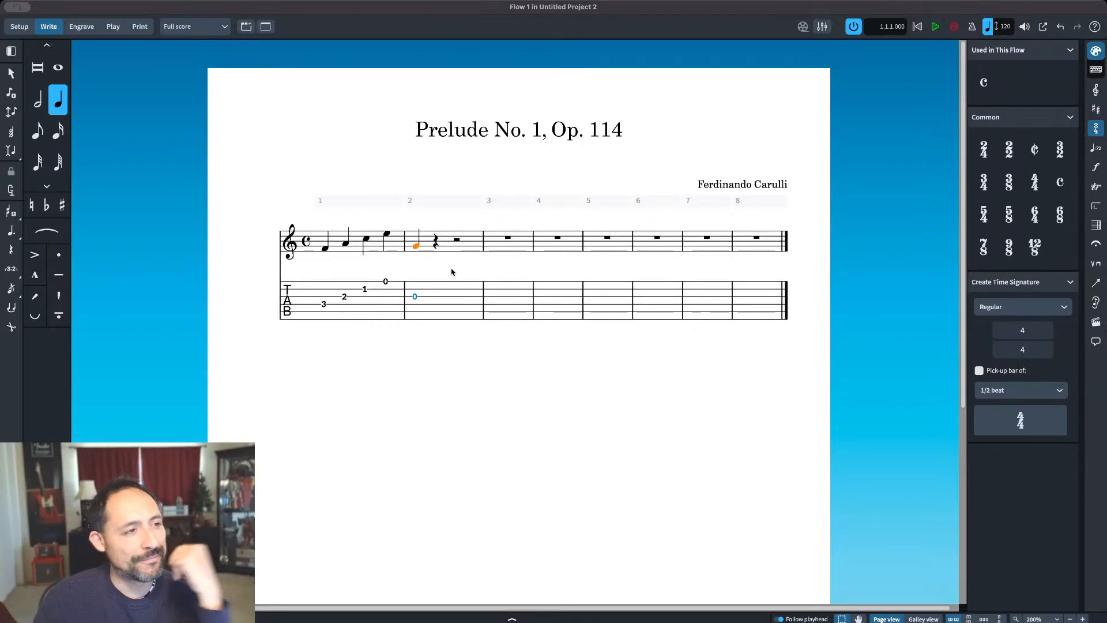
Step: Delete the G in bar 2 and the quarter notes A, C and E in bar 1, keeping only the F
key("BackSpace")
key("BackSpace")
key("BackSpace")
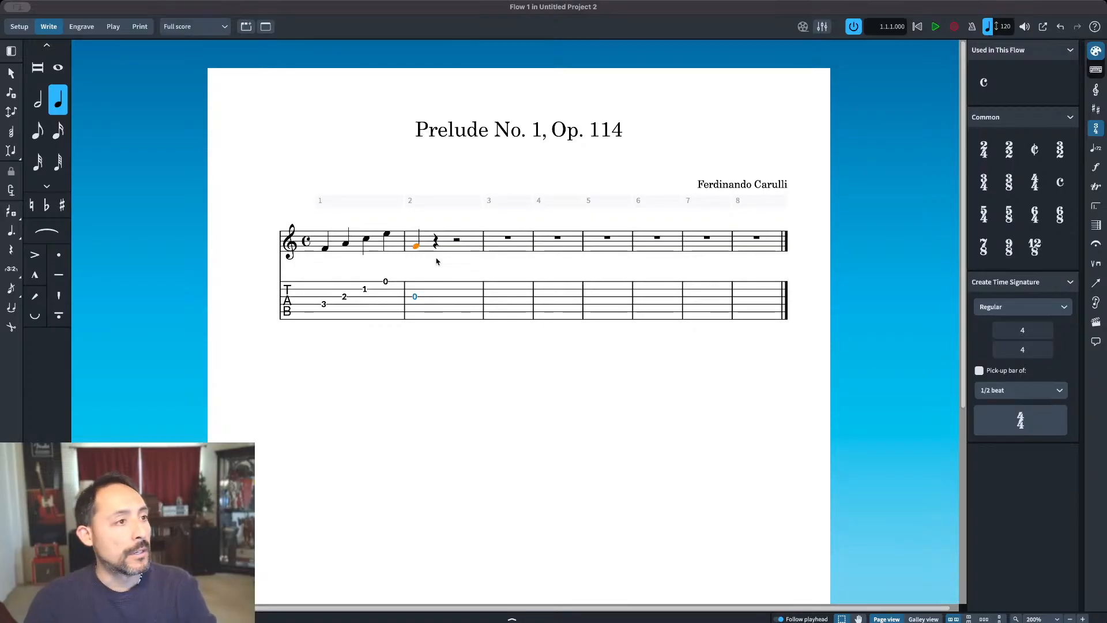
key("BackSpace")
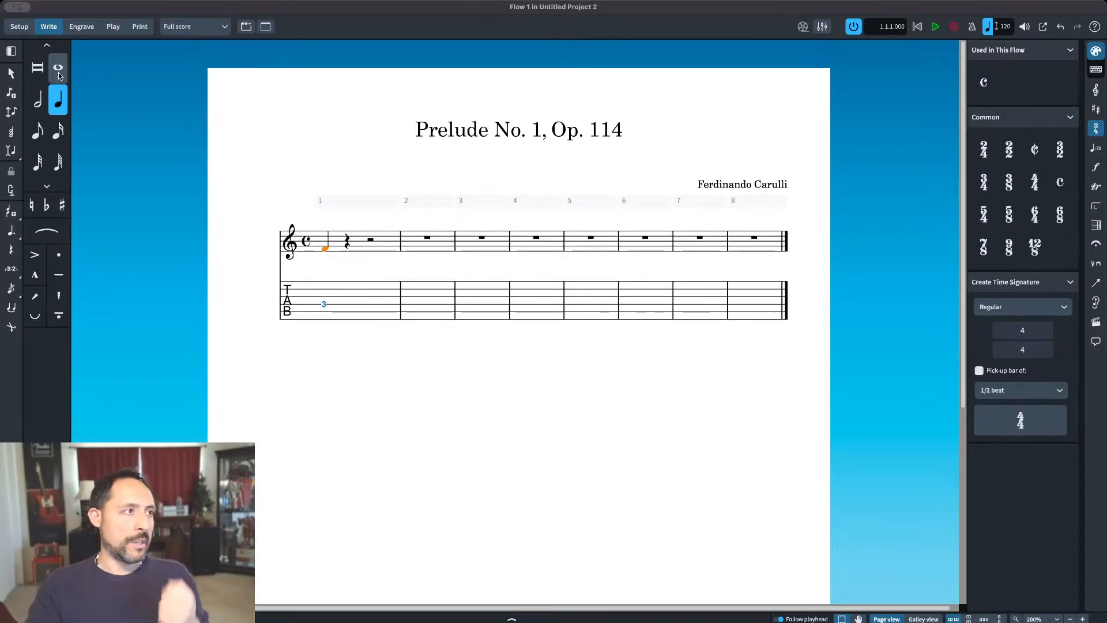
Step: Change the F in bar 1 to whole, half, quarter, eighth, 16th, 32nd and 64th lengths in turn, finishing with a dotted quarter
left_click(58, 71)
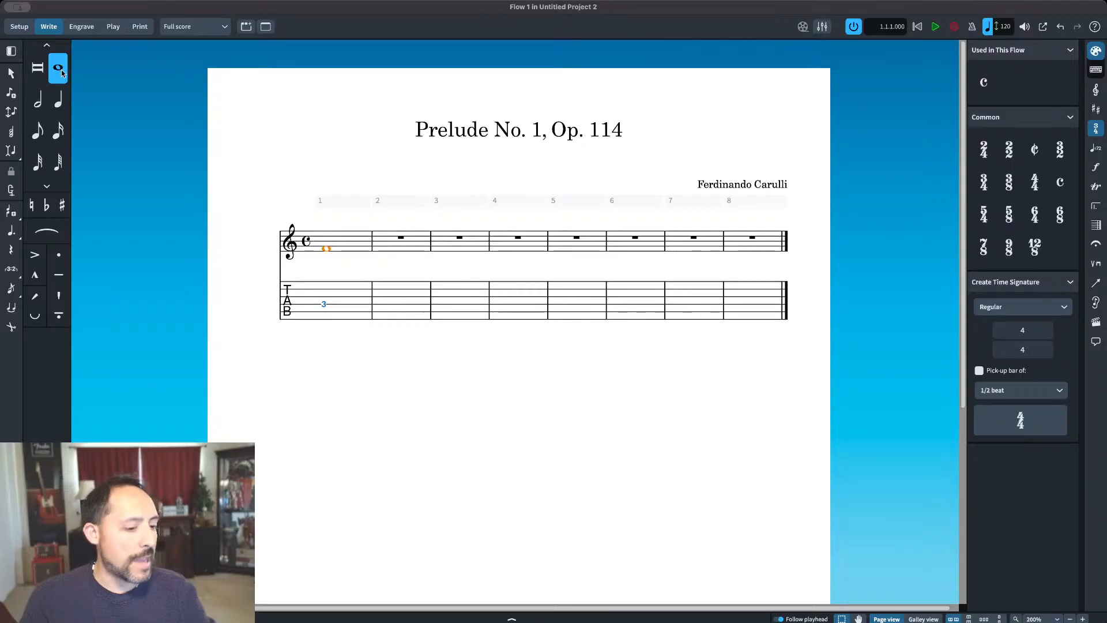
left_click(38, 102)
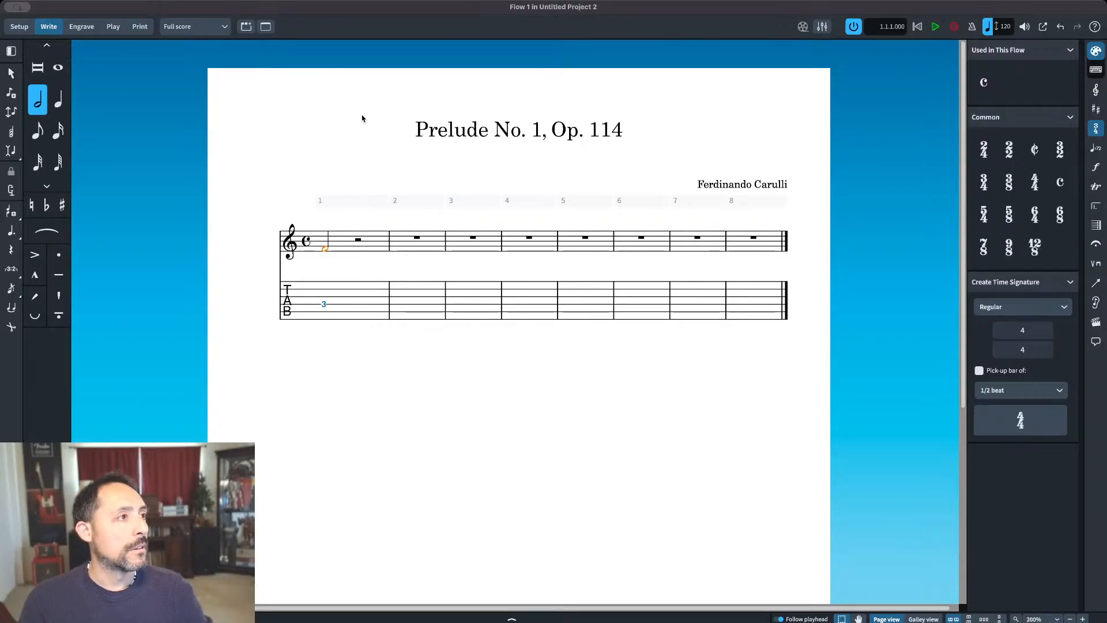
key("6")
key("5")
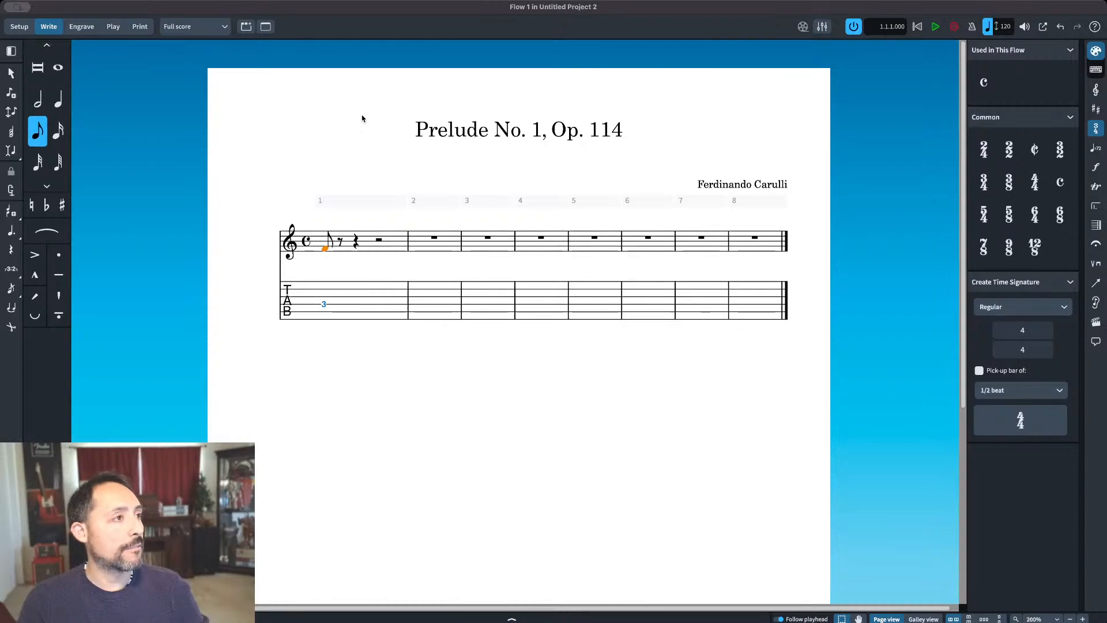
key("4")
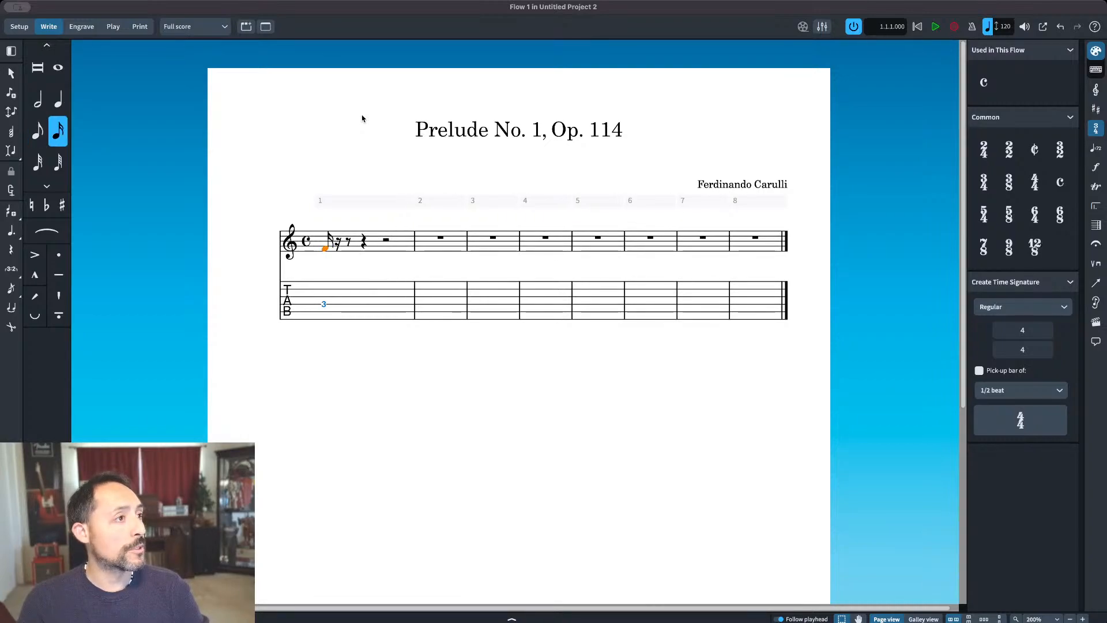
key("3")
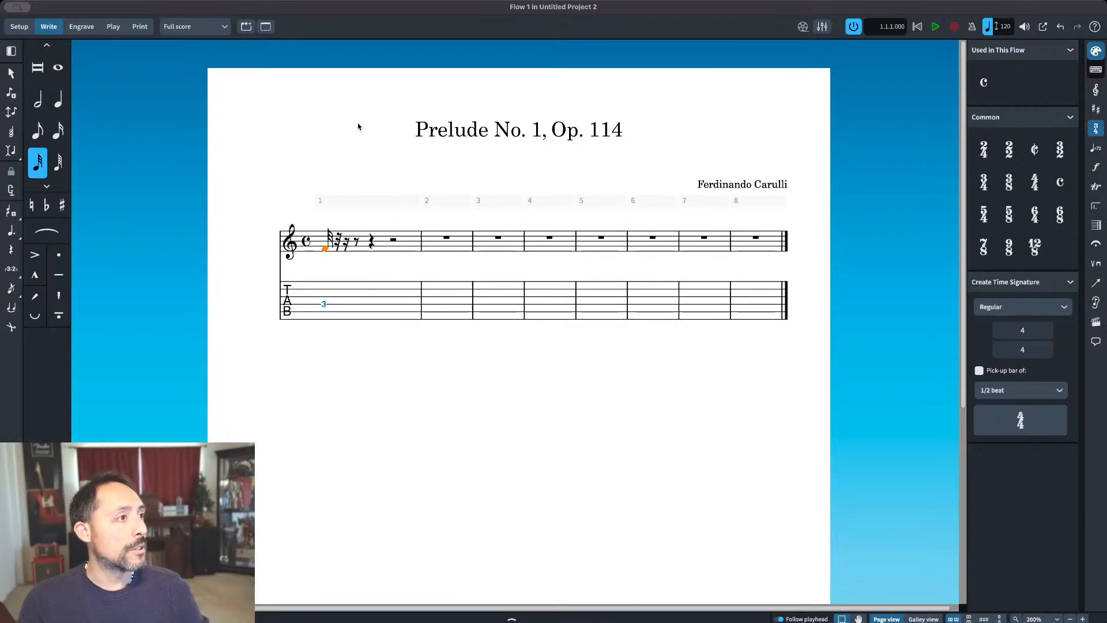
key("2")
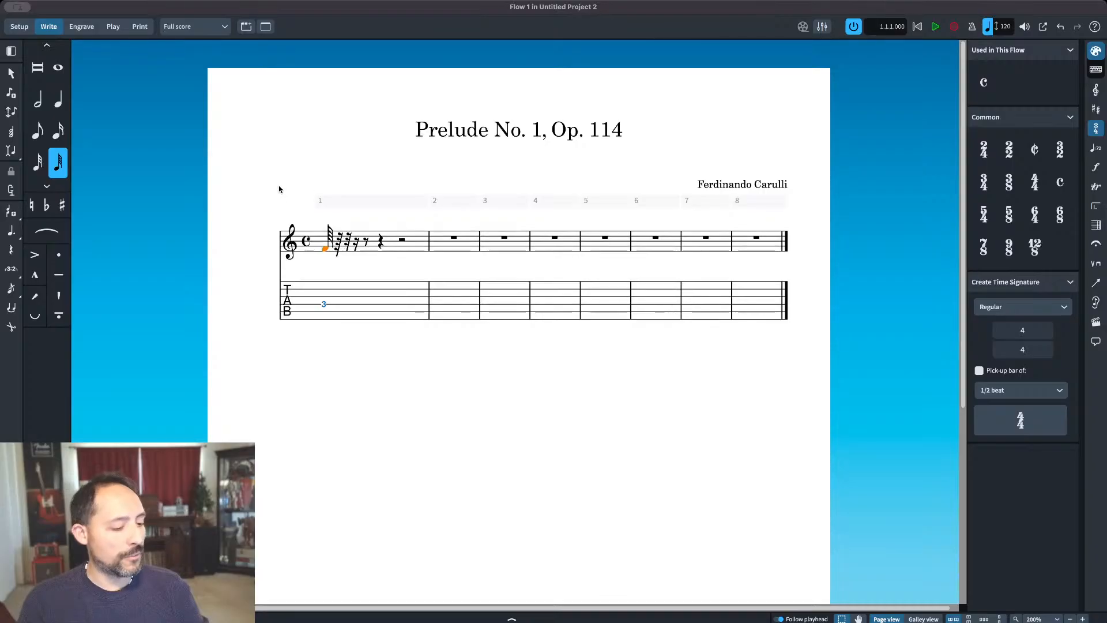
key("6")
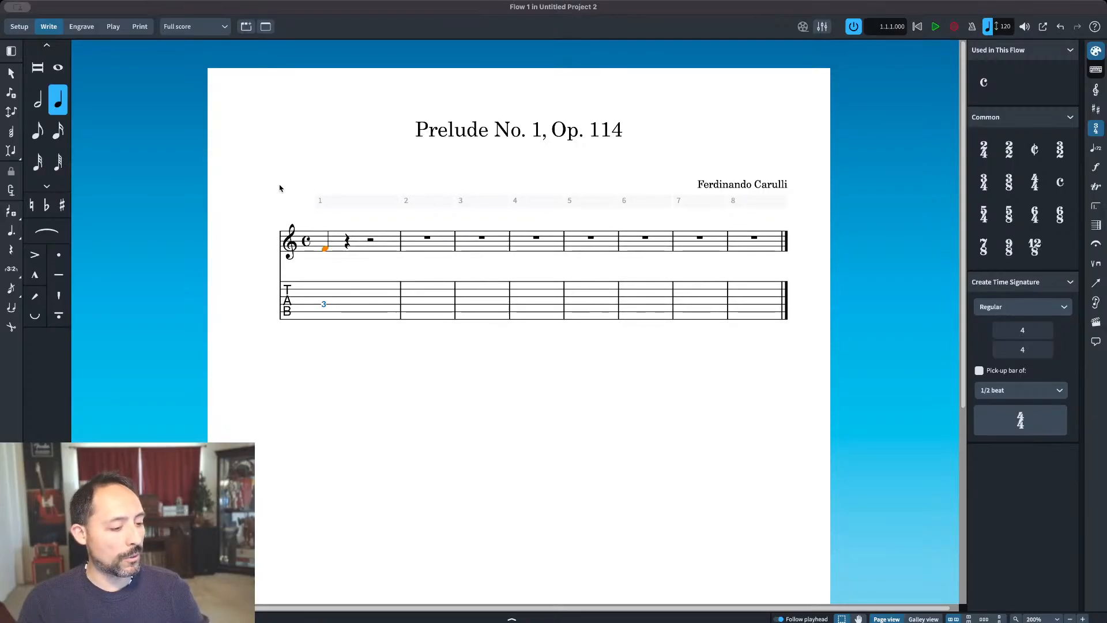
key("period")
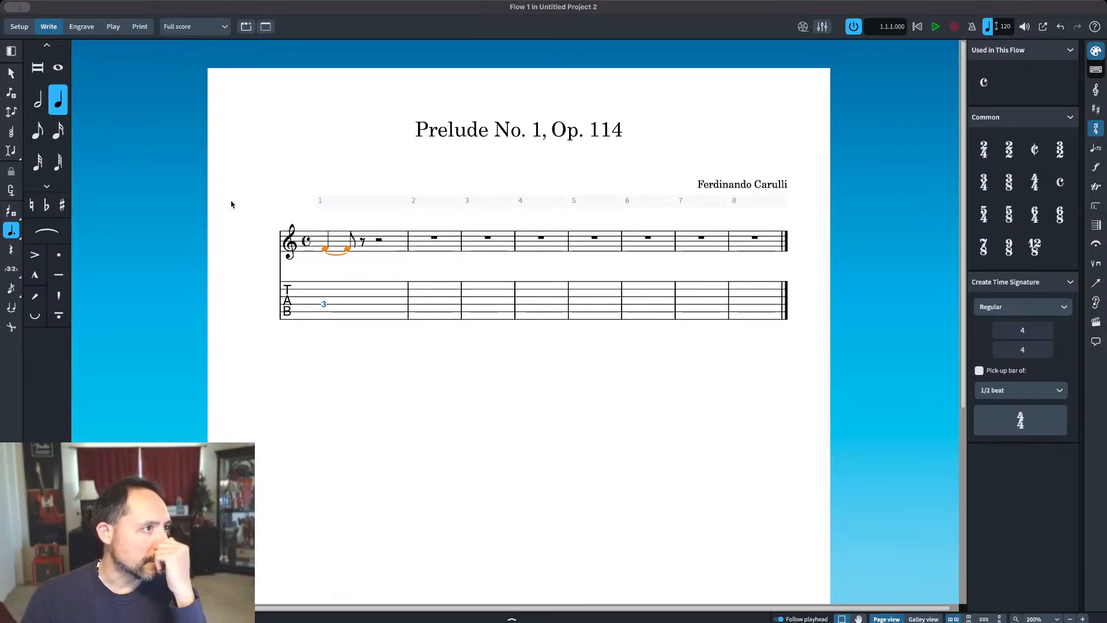
Step: Apply and remove a flat and a sharp on the dotted quarter-note F in bar 1
left_click(48, 207)
left_click(48, 206)
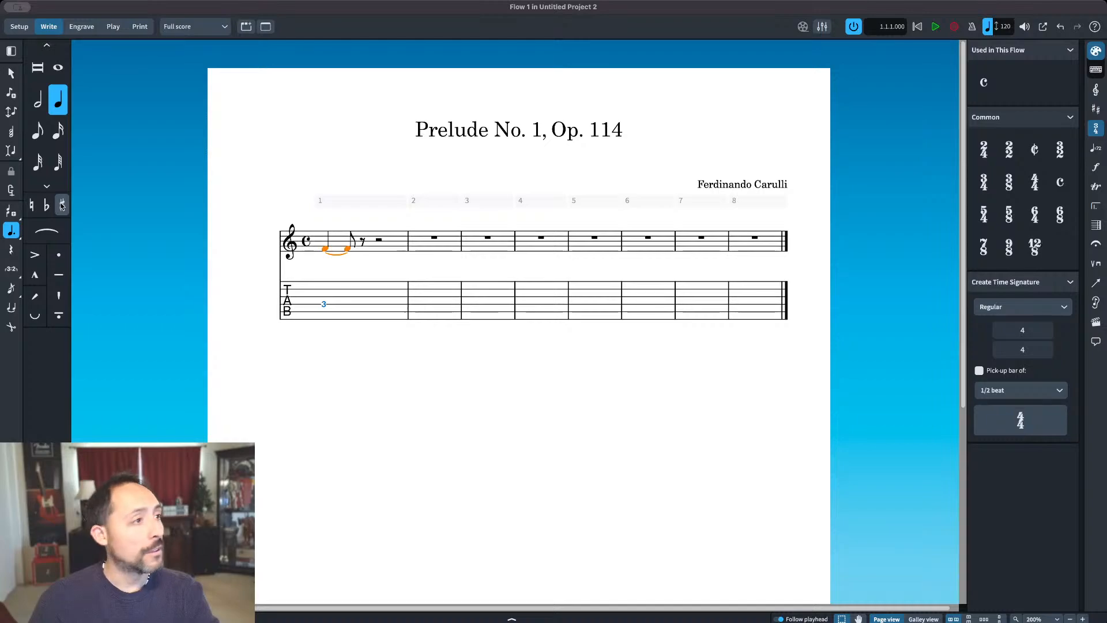
left_click(62, 205)
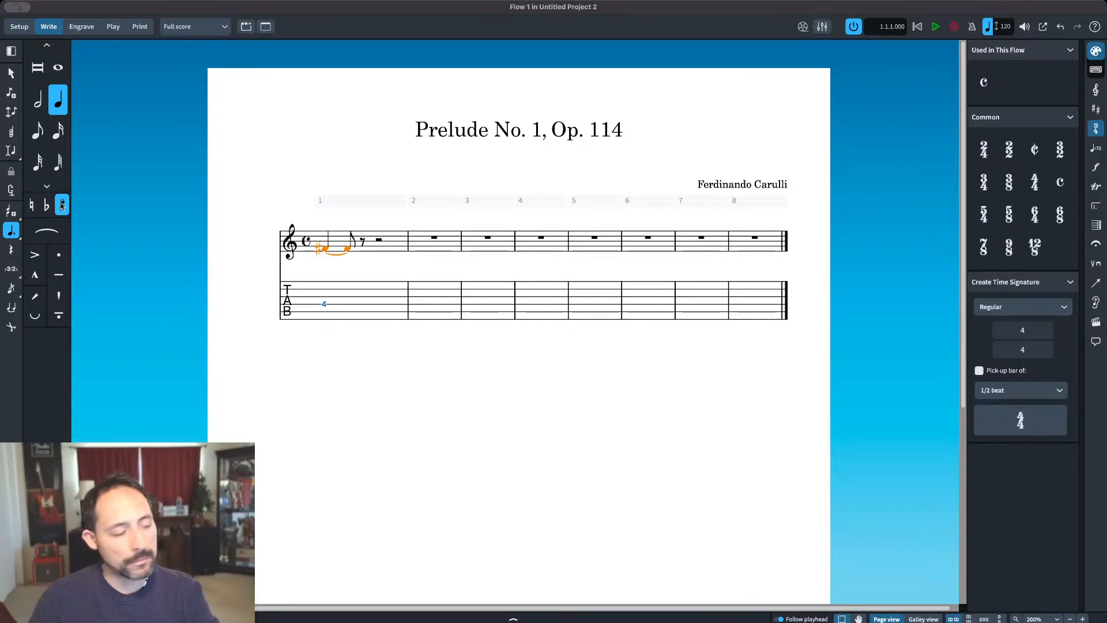
left_click(62, 206)
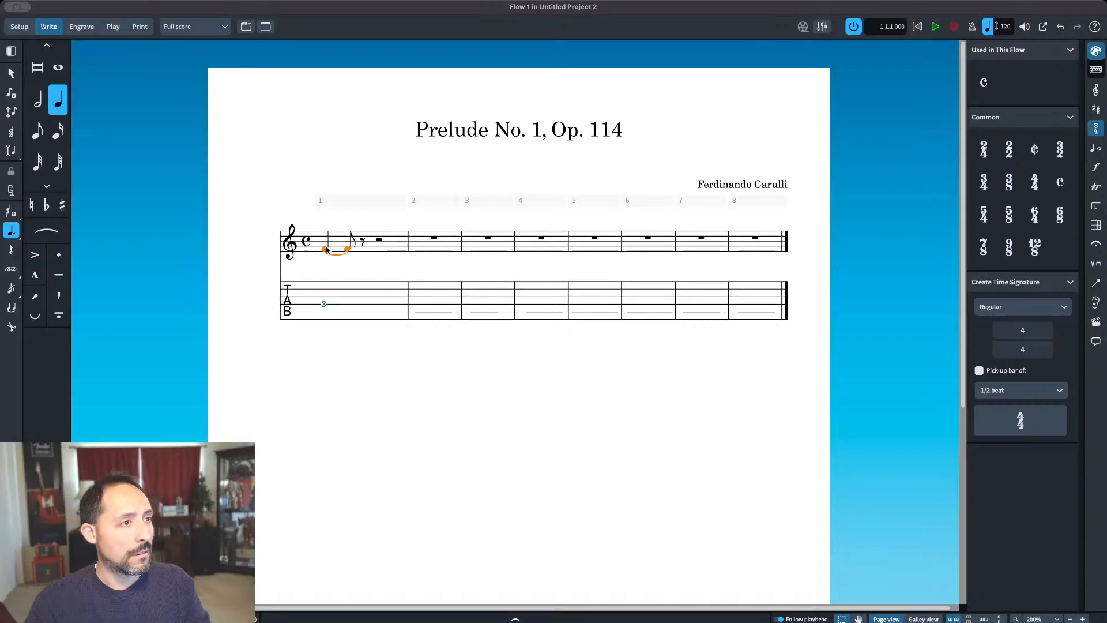
Step: Replace the F in bar 1 with an eighth-note low C, followed by eighth notes C an octave higher and E
key("shift+n")
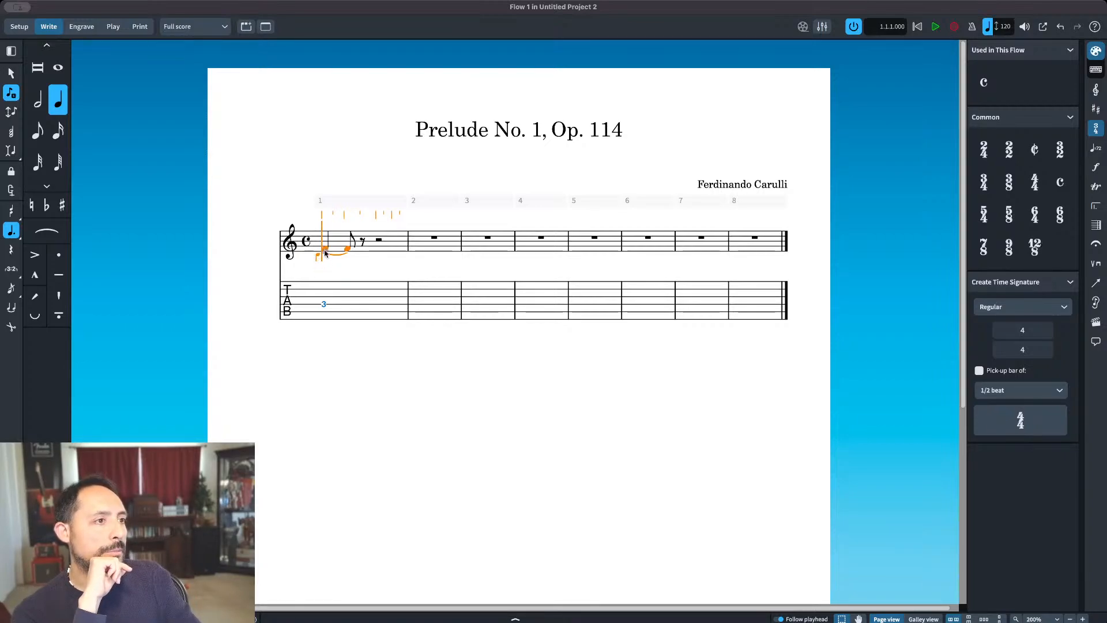
key("Escape")
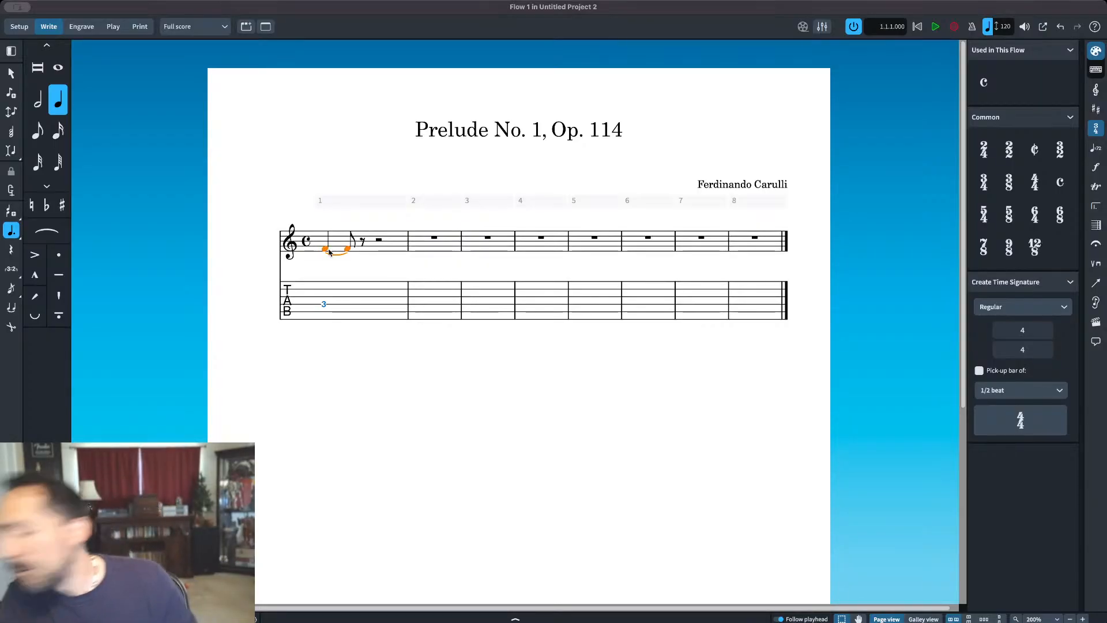
left_click(38, 136)
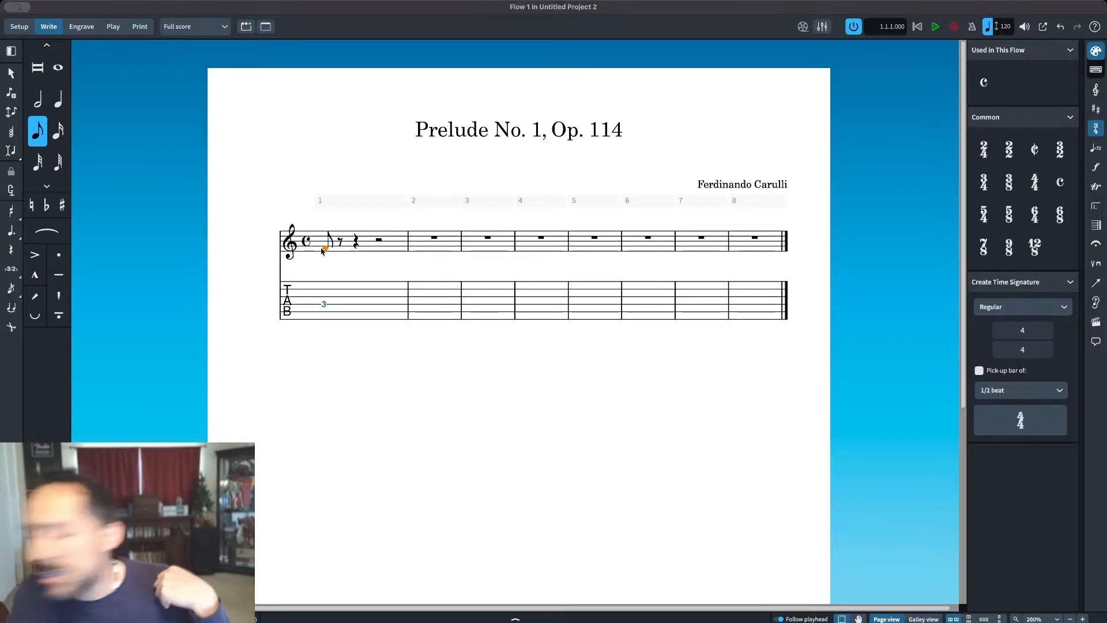
key("shift+n")
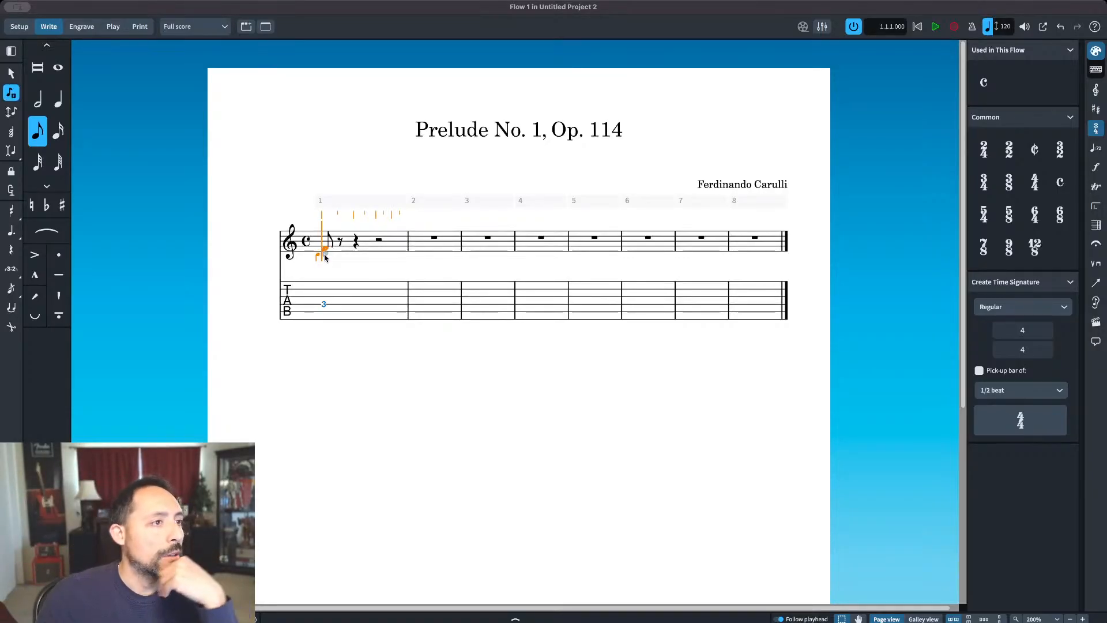
left_click(325, 257)
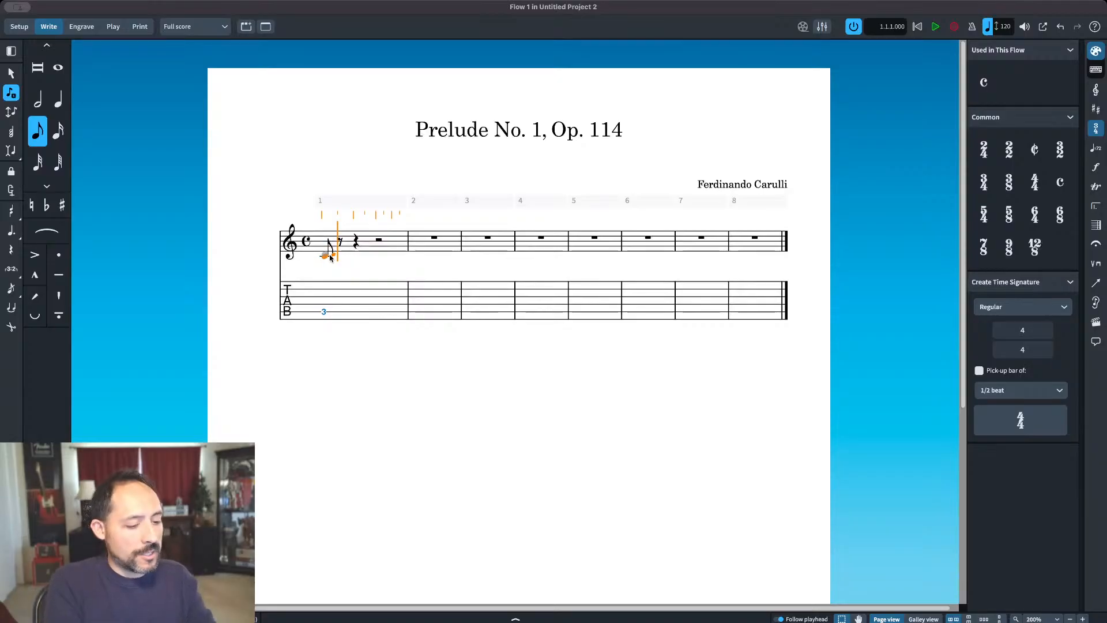
key("c")
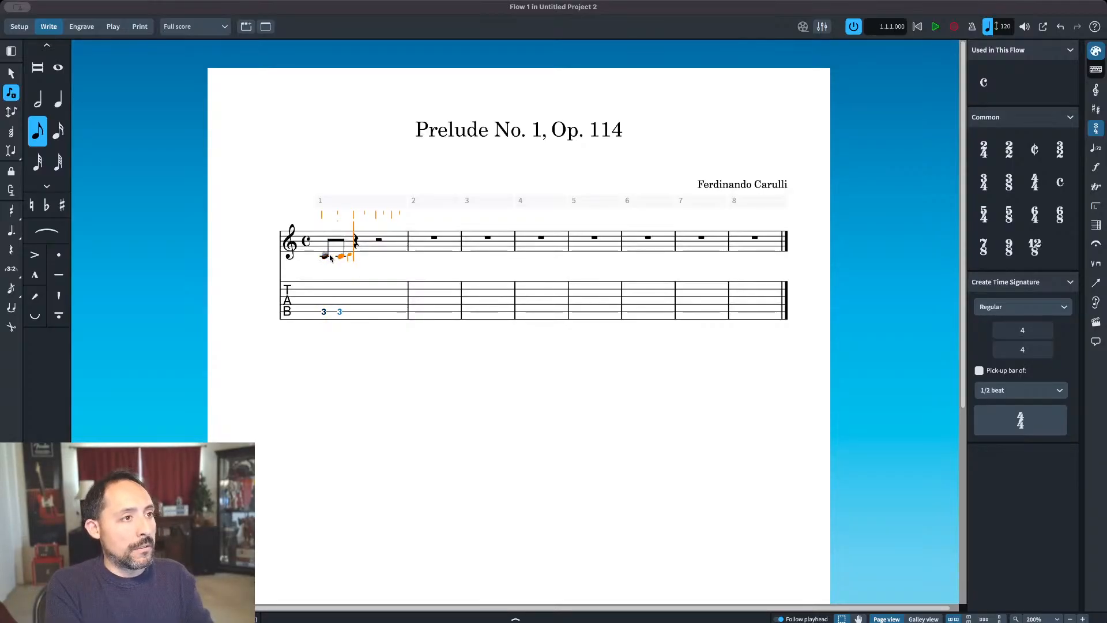
key("ctrl+alt+Up")
key("e")
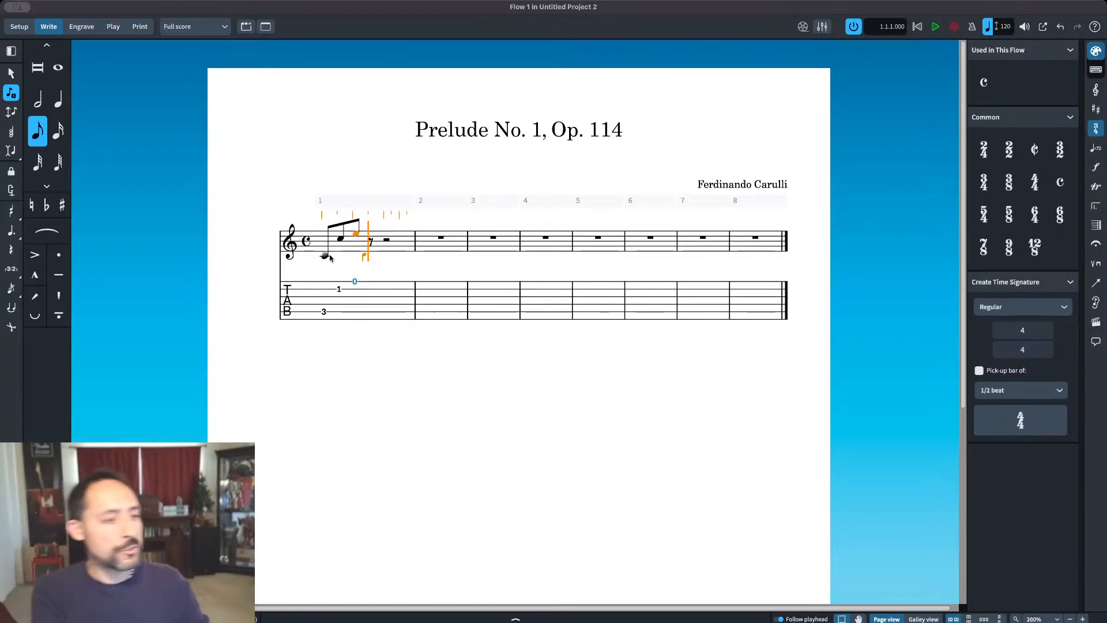
Step: Continue bar 1 with eighth notes G, C and E, placing the G an octave down inside the staff
key("g")
key("ctrl+alt+Down")
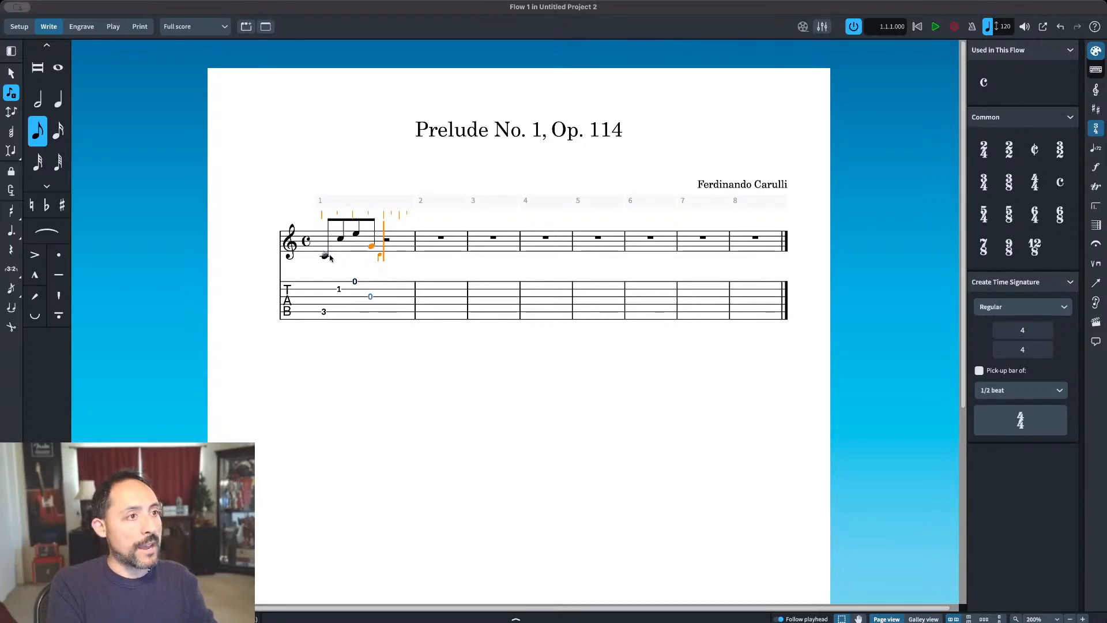
key("c")
key("e")
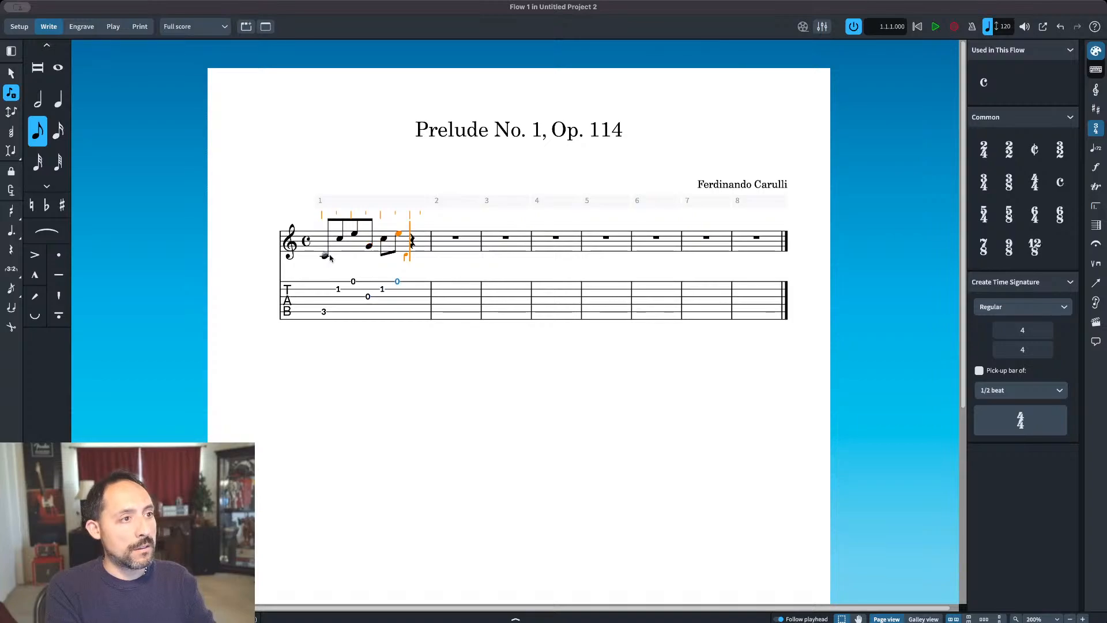
key("Escape")
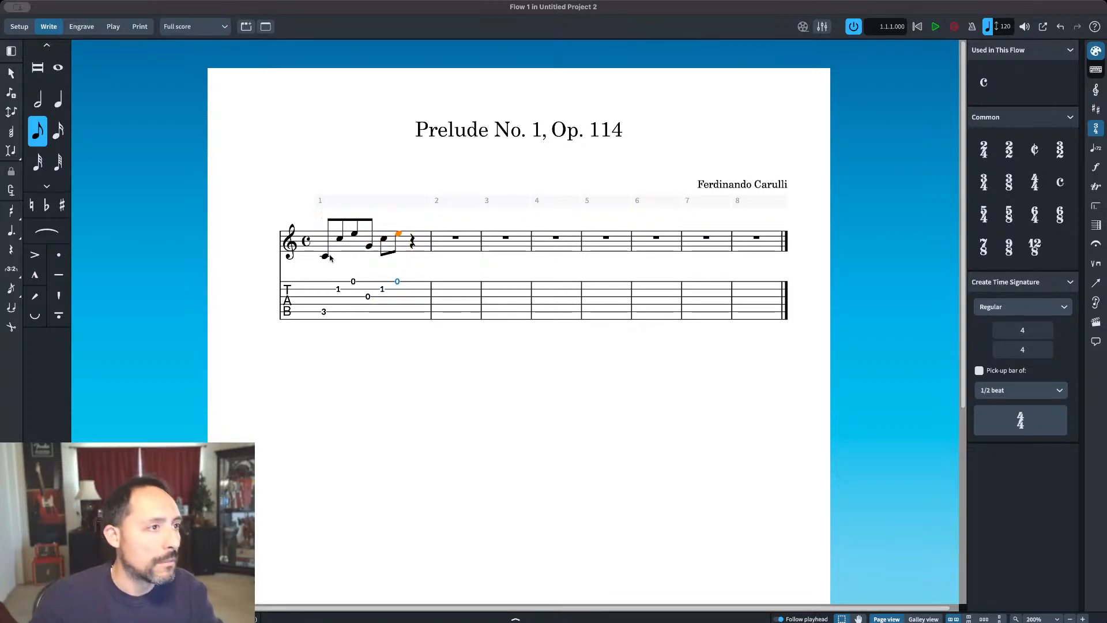
Step: Turn the first three eighth notes of bar 1 (low C, C, E) into a 3:2 triplet and select the low C
left_click(324, 256)
left_click(353, 234, "shift")
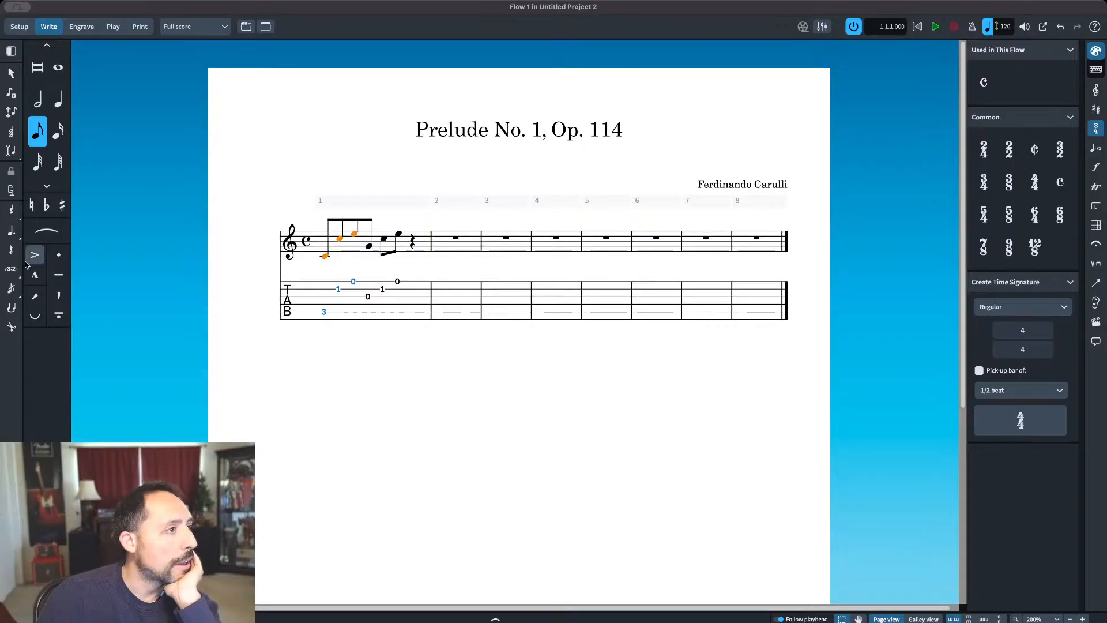
left_click(48, 186)
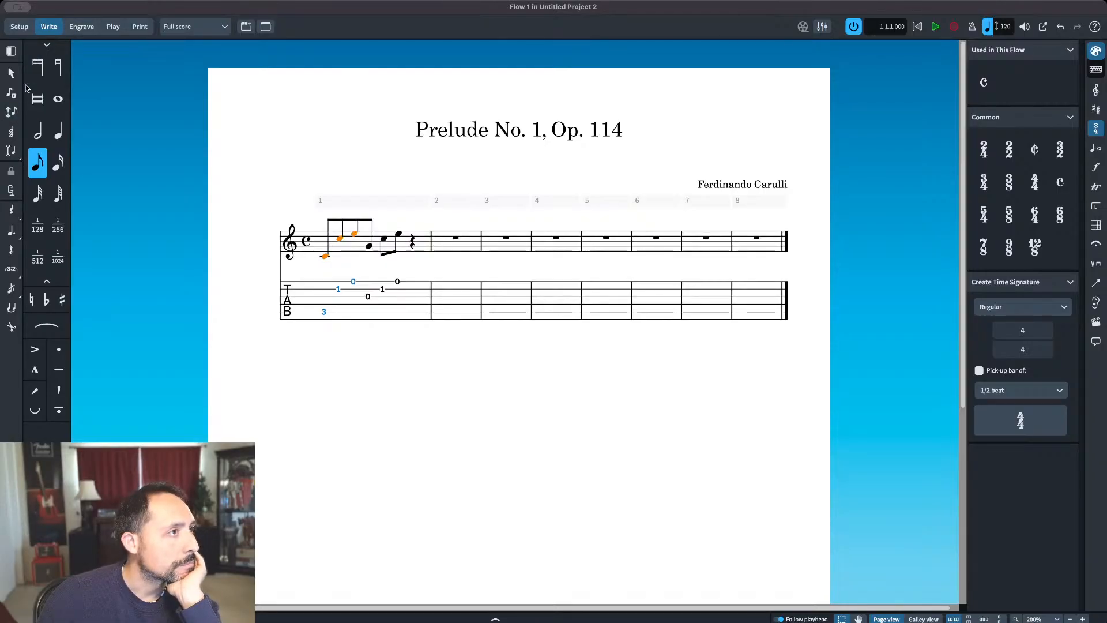
left_click(13, 269)
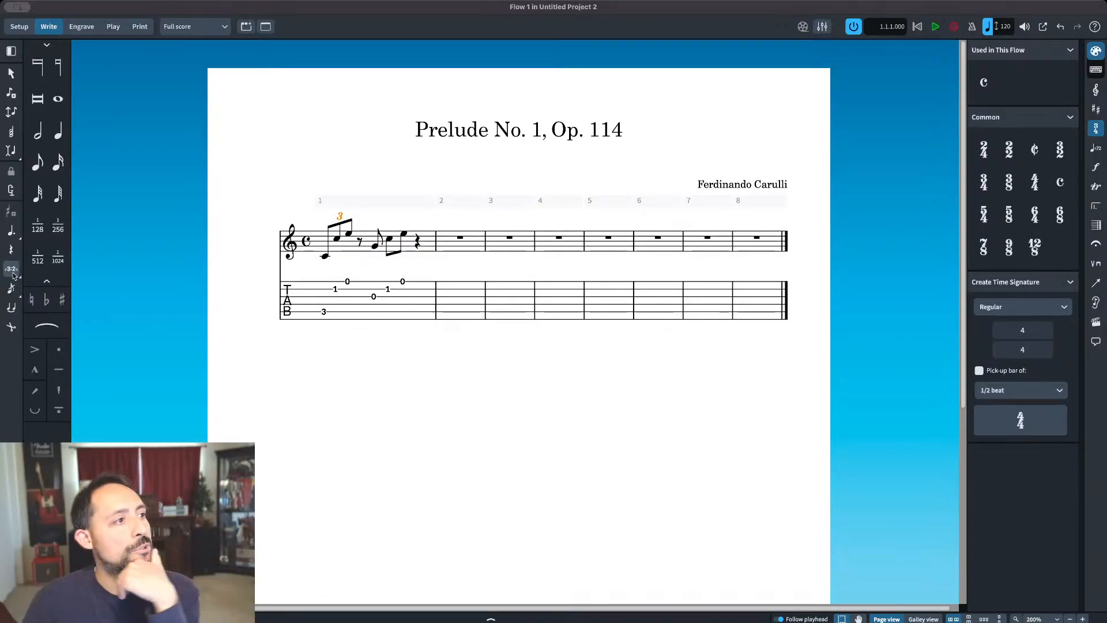
left_click(326, 257)
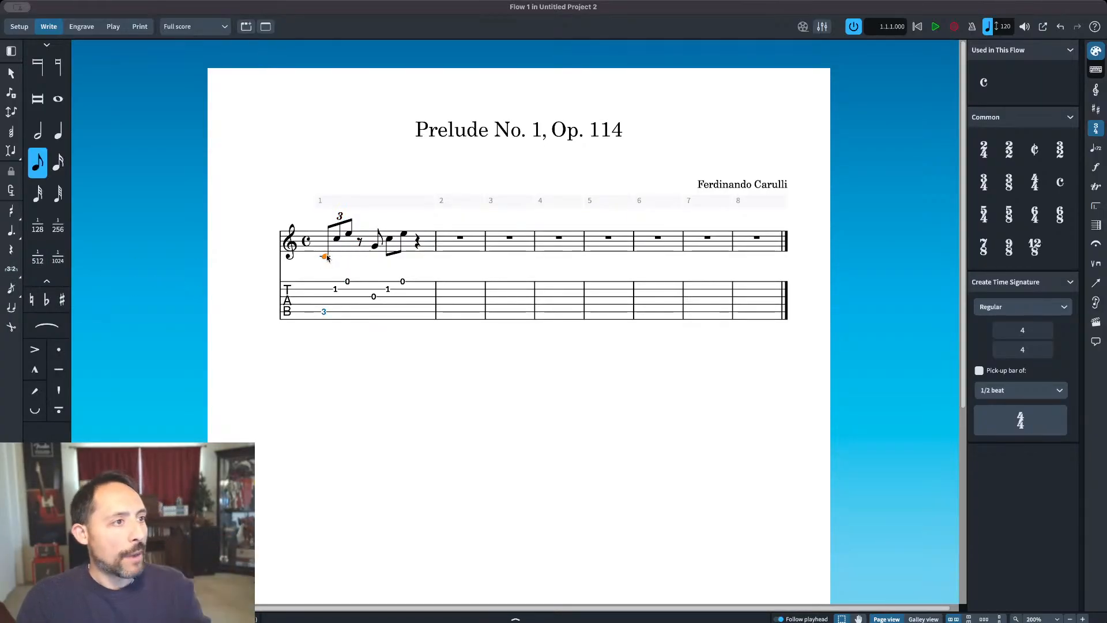
Step: Enter eighth notes G, C and E directly after the first triplet in bar 1, starting on beat 2
left_click(351, 234, "shift")
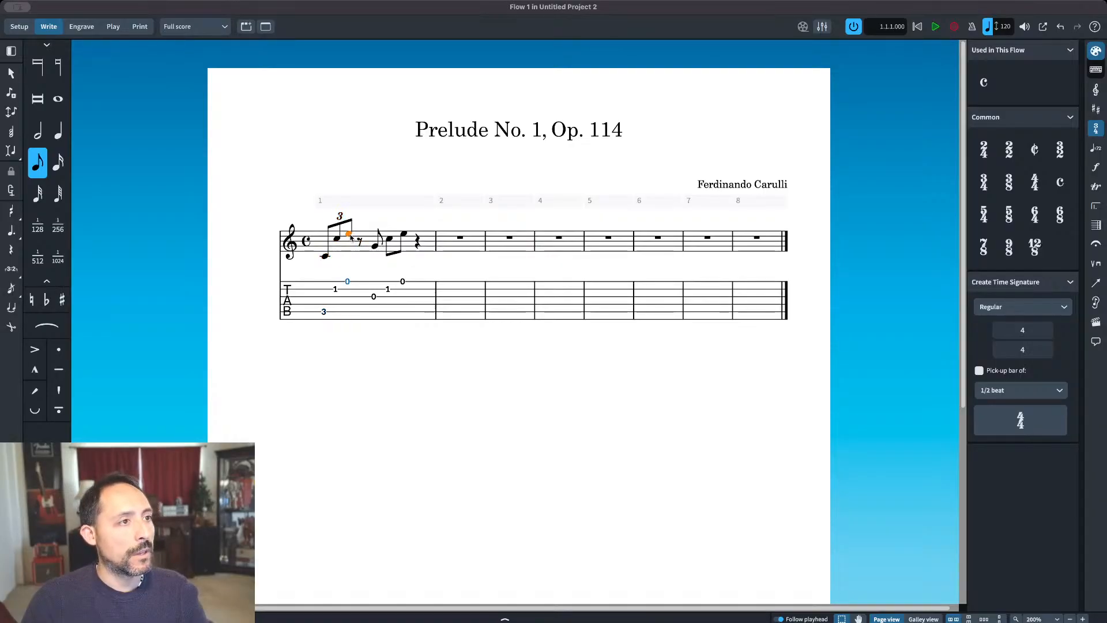
double_click(349, 236)
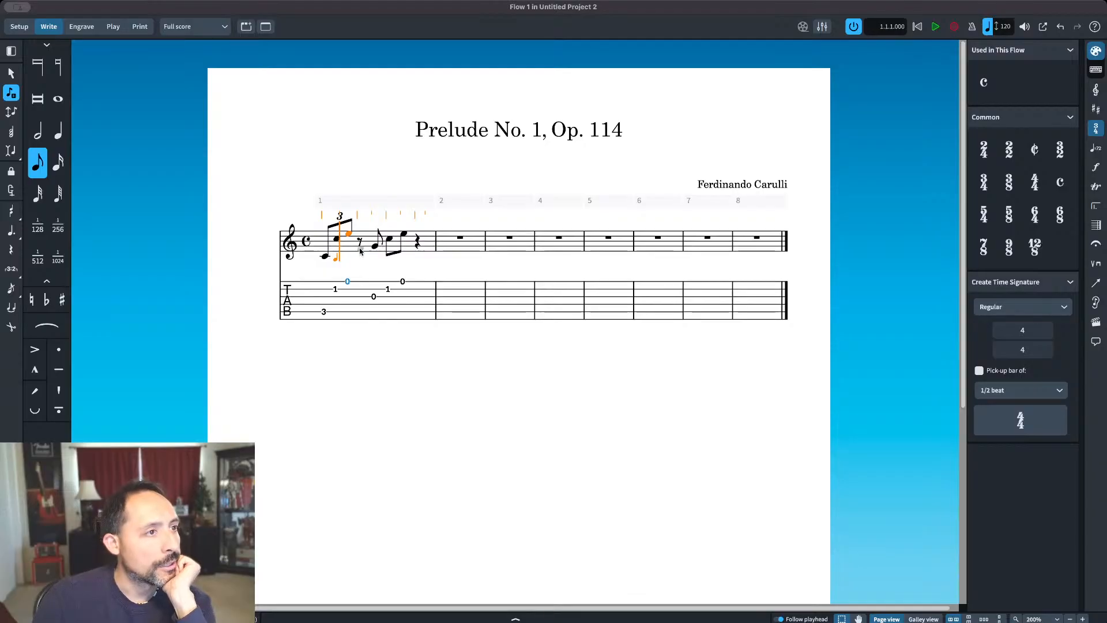
left_click(361, 248)
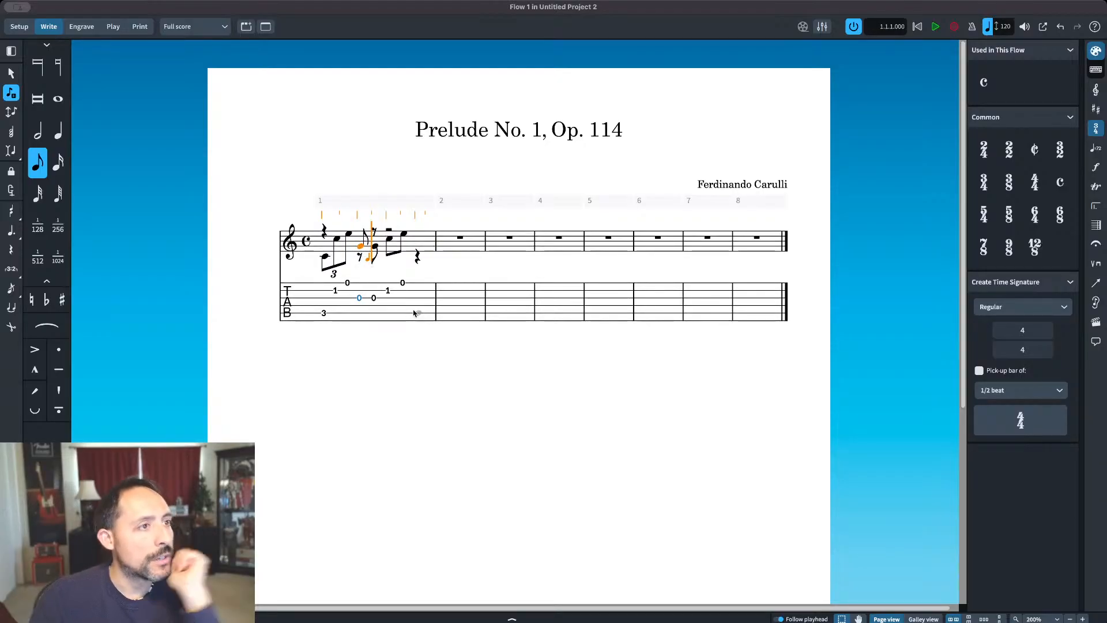
key("c")
key("e")
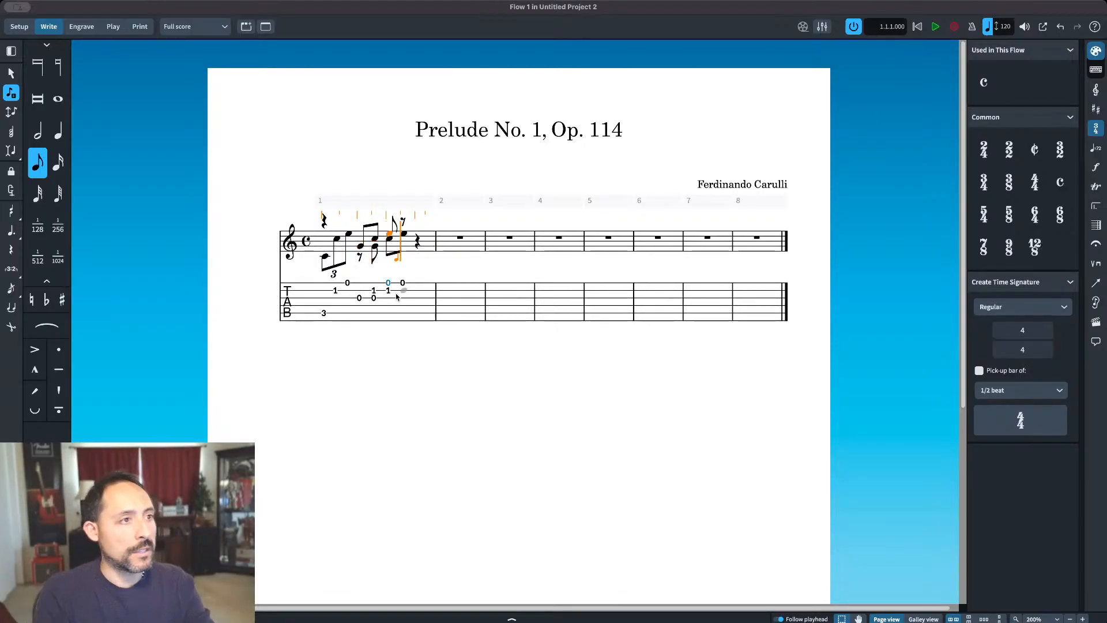
Step: Delete the leftover G, C and E eighth notes of the earlier entry from bar 1
key("Escape")
left_click(375, 247)
key("Delete")
left_click(391, 239)
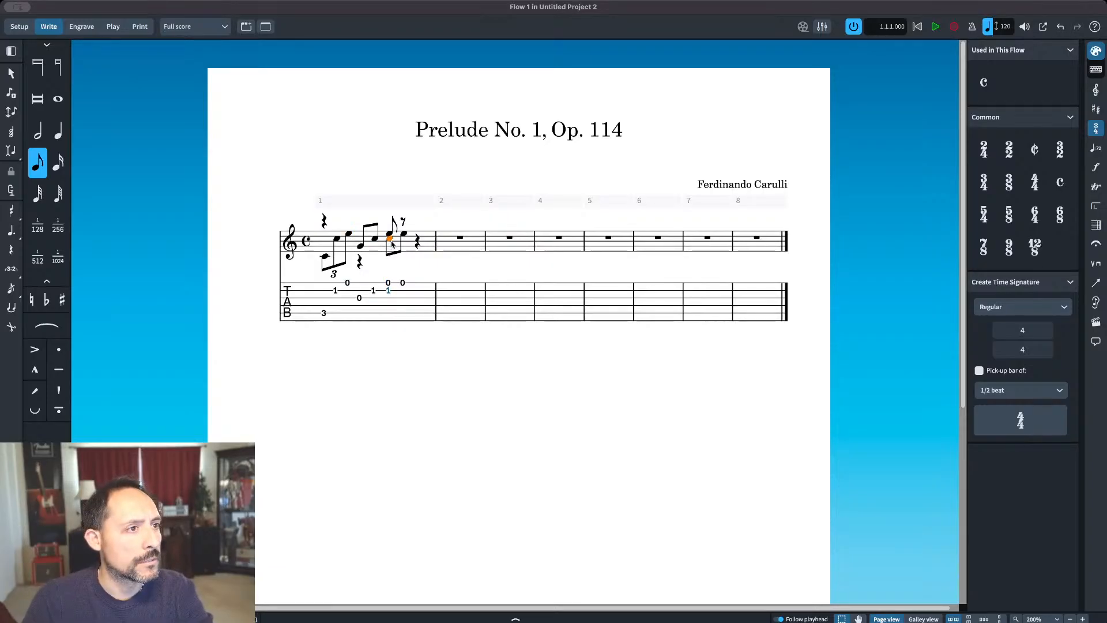
key("Delete")
left_click(402, 235)
key("Delete")
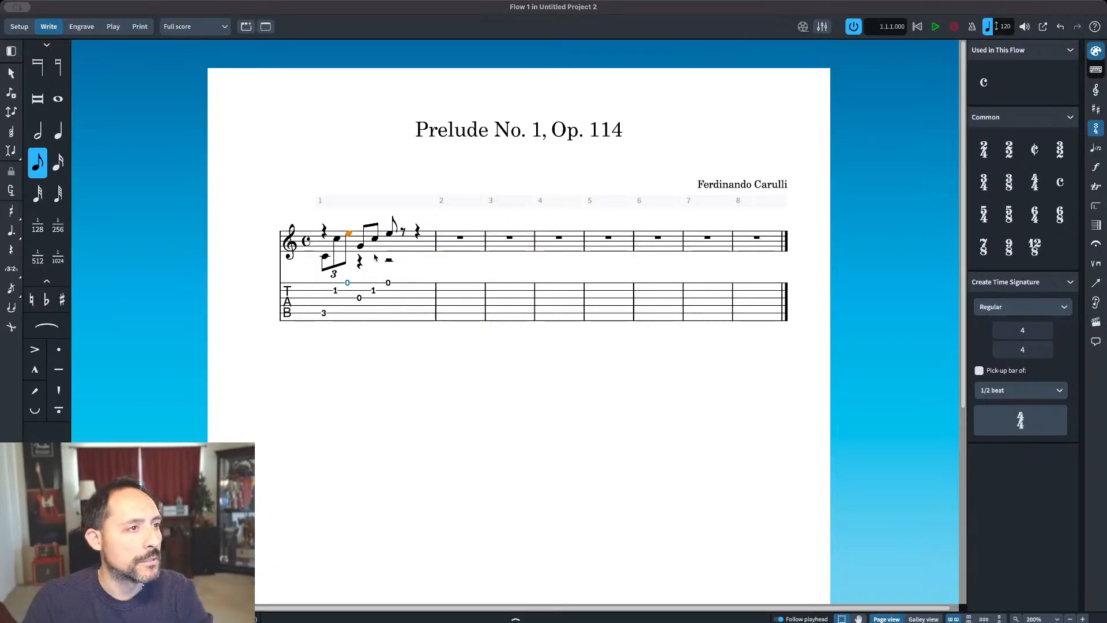
Step: Turn the eighth notes G, C and E on beat 2 of bar 1 into a triplet
key("Right")
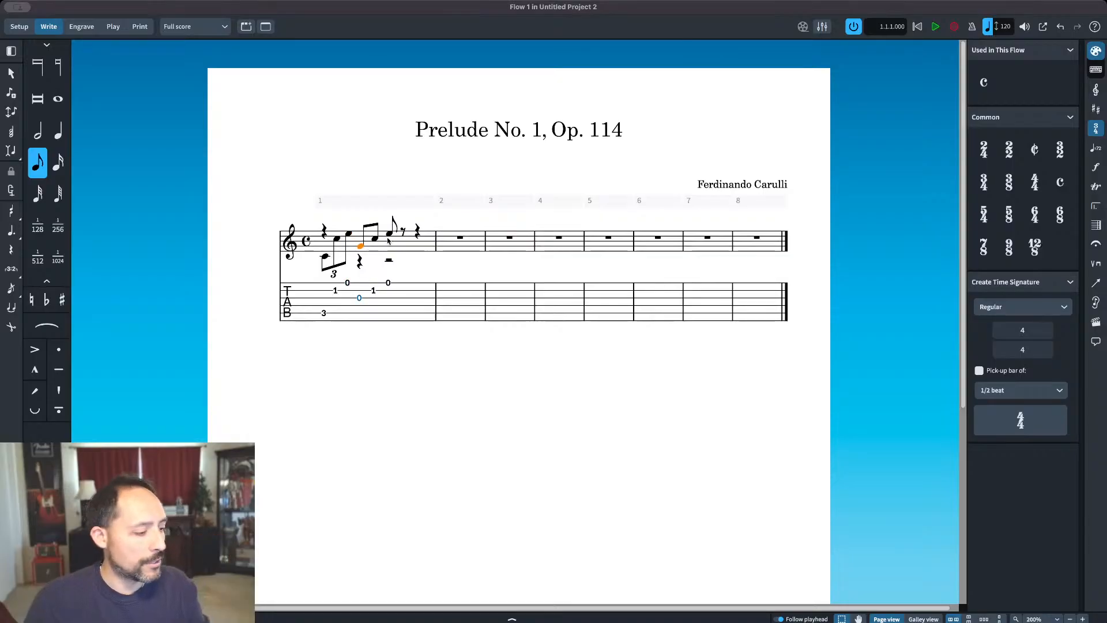
left_click(390, 240, "shift")
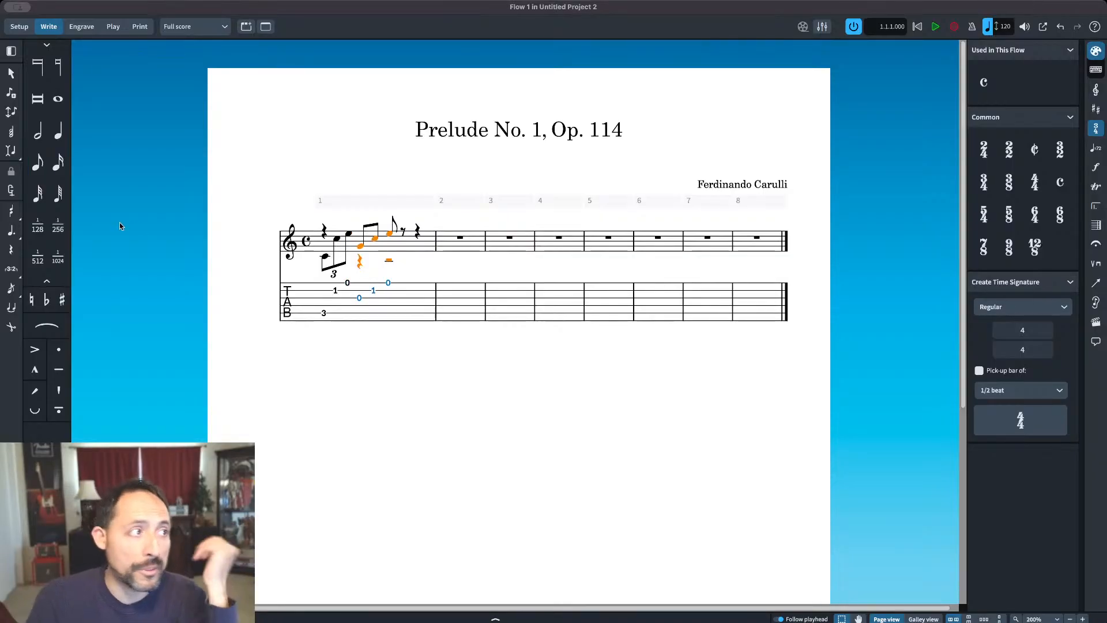
left_click(11, 269)
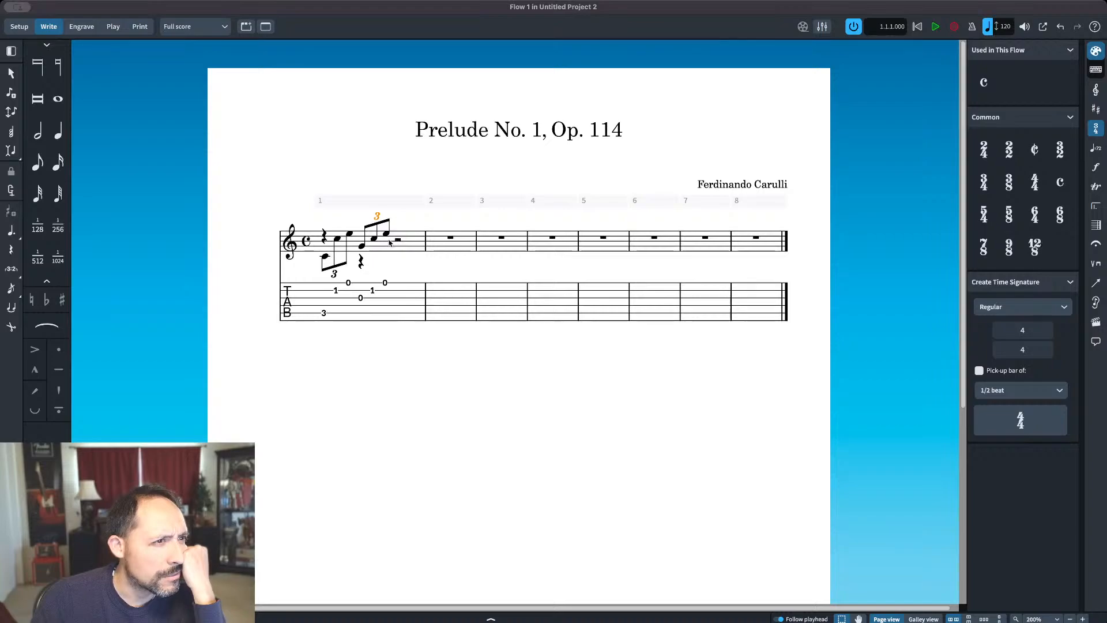
Step: Move the low C, C and E of the first triplet into the same voice as the second triplet
left_click(326, 258)
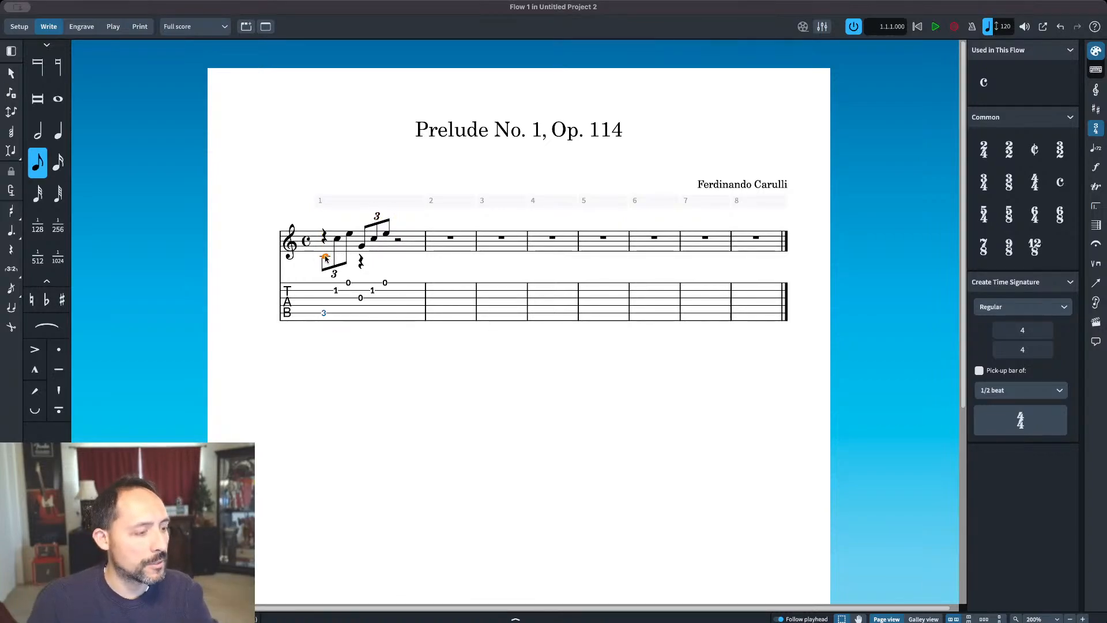
key("v")
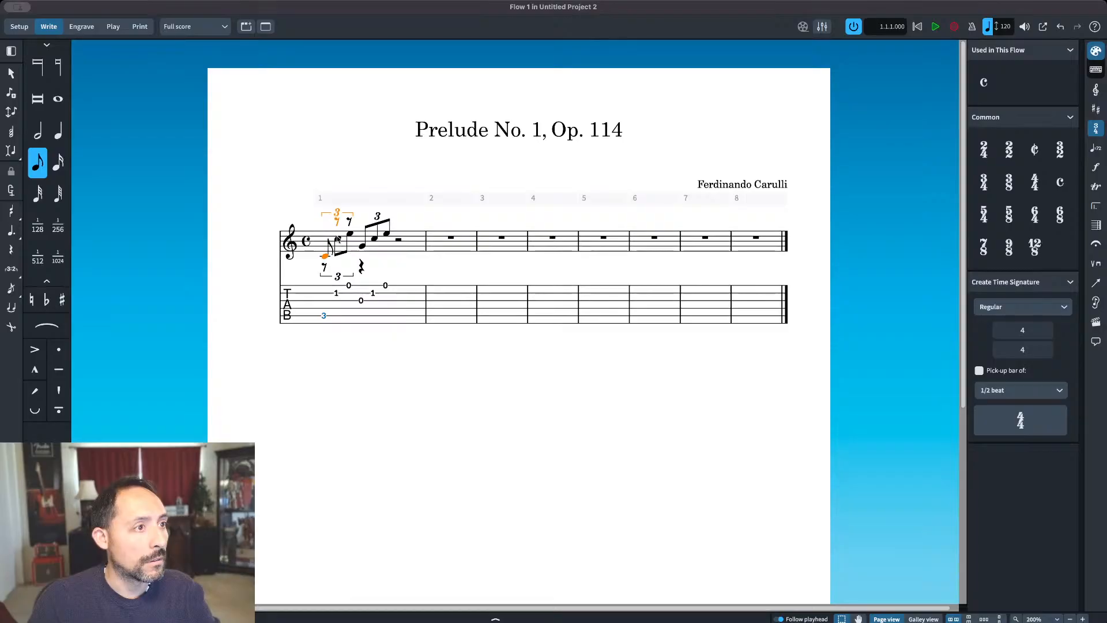
left_click(338, 238)
key("v")
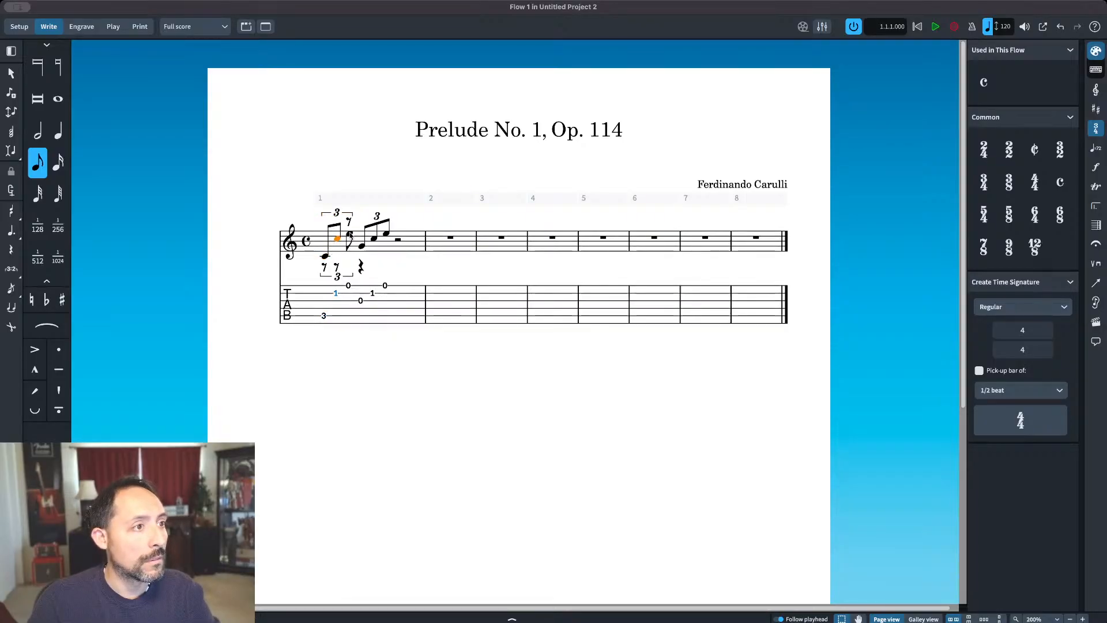
left_click(350, 234)
key("v")
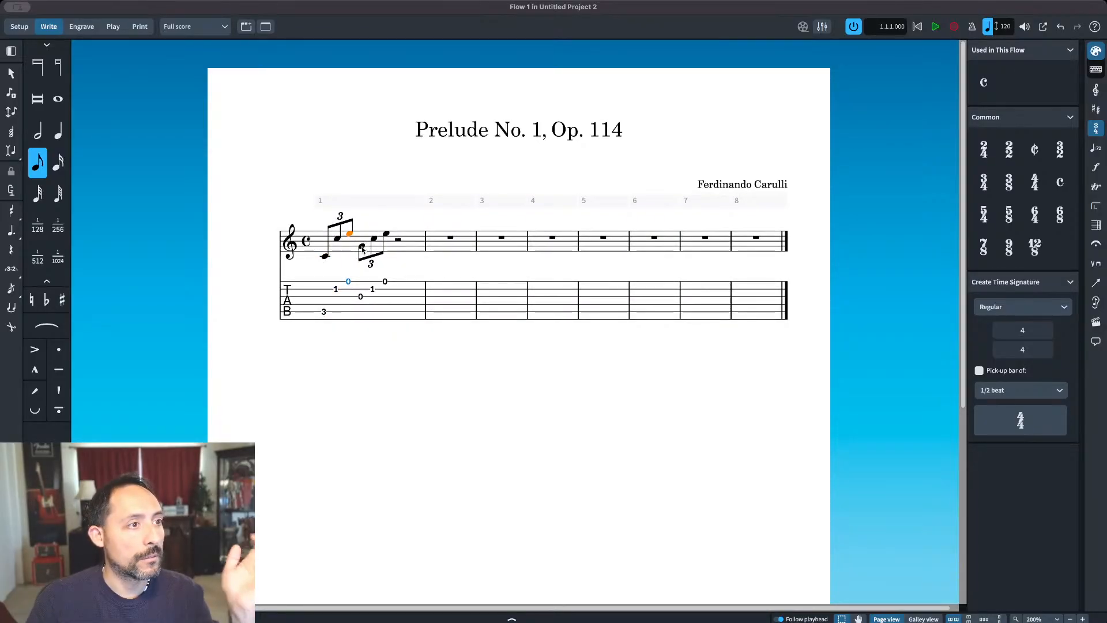
Step: Move the second triplet's G, C and E into the other voice and back again
left_click(362, 246)
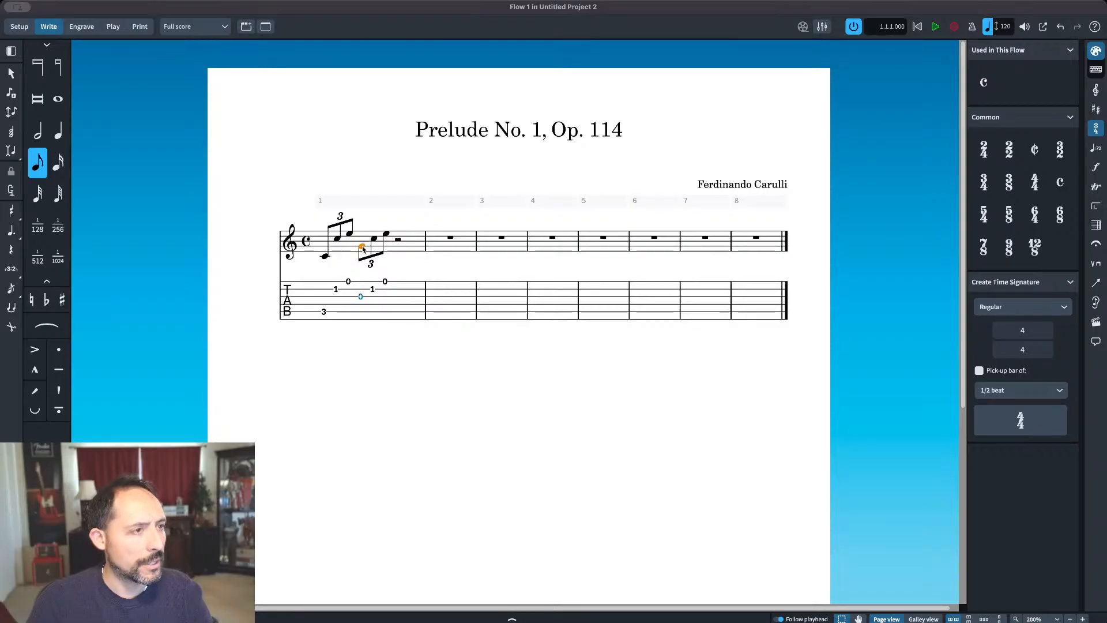
key("v")
left_click(374, 238)
key("v")
left_click(387, 234)
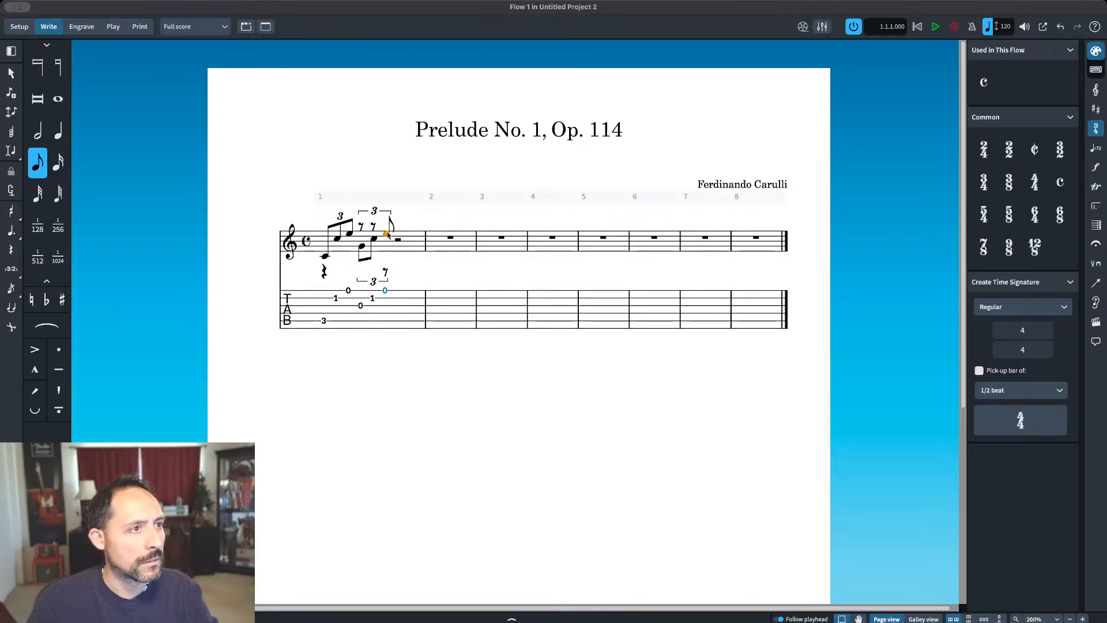
key("v")
key("v")
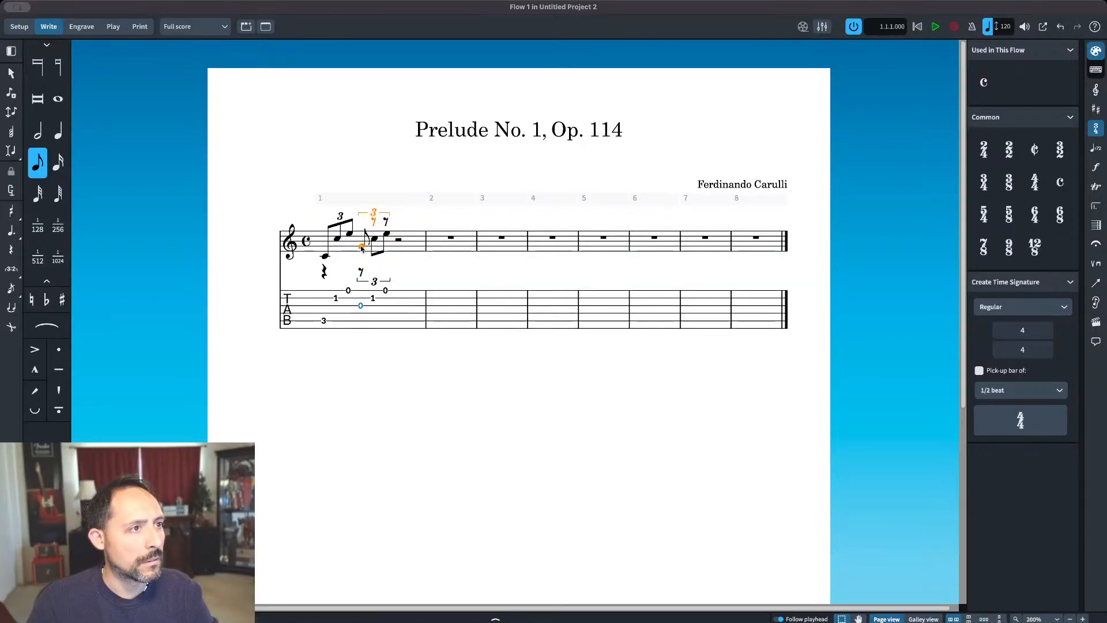
left_click(373, 239)
key("v")
left_click(385, 235)
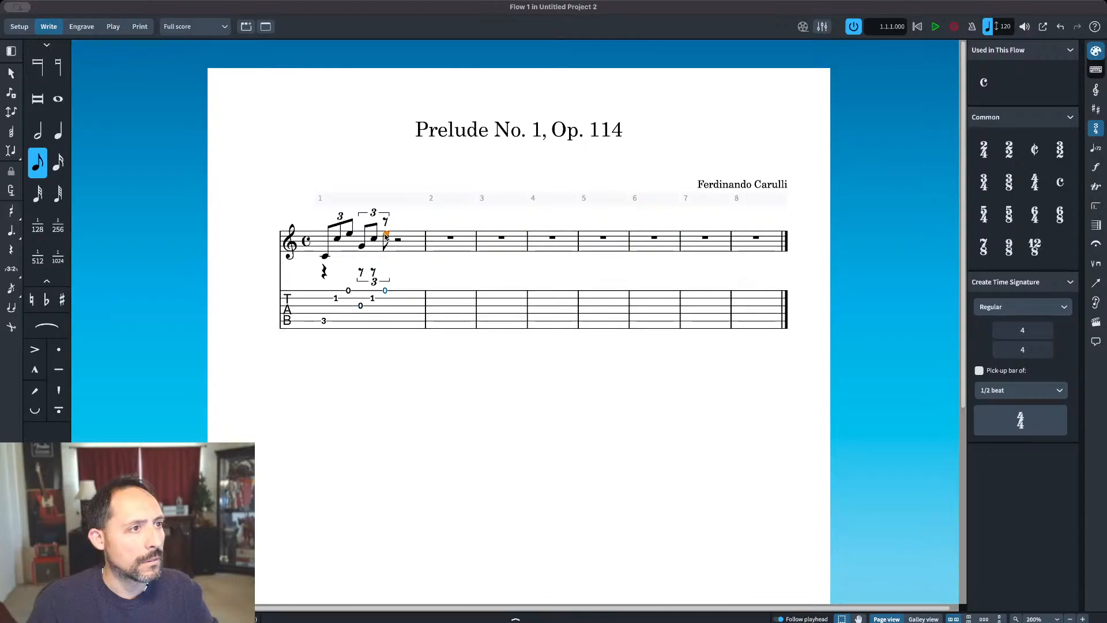
key("v")
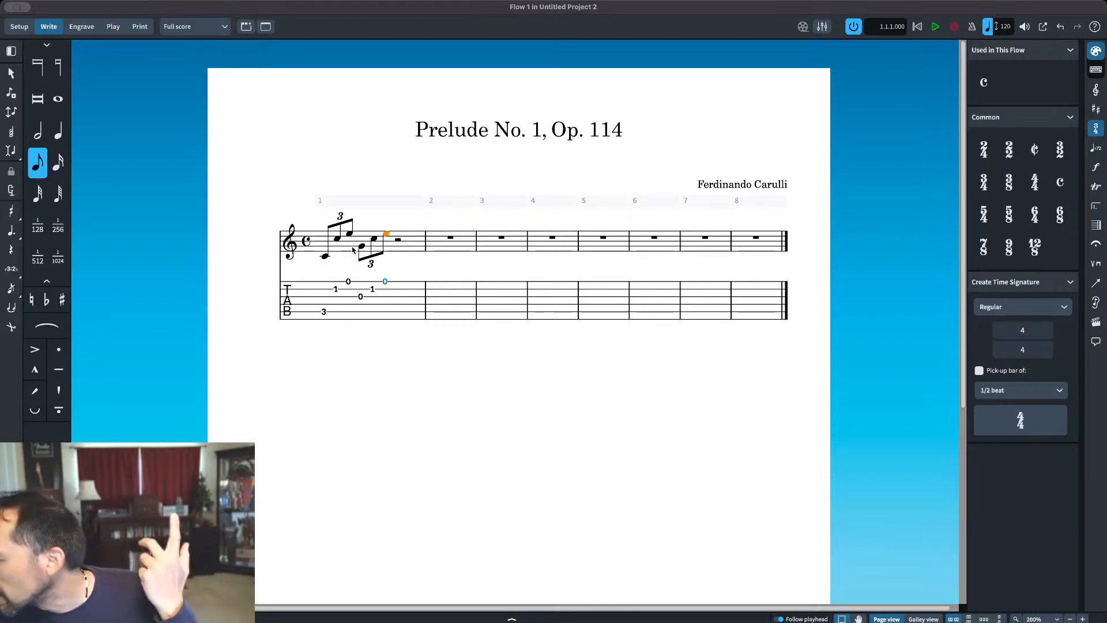
Step: Copy the two triplets of bar 1 onto the half rest that fills beats 3 and 4
left_click(324, 256)
left_click(388, 234, "shift")
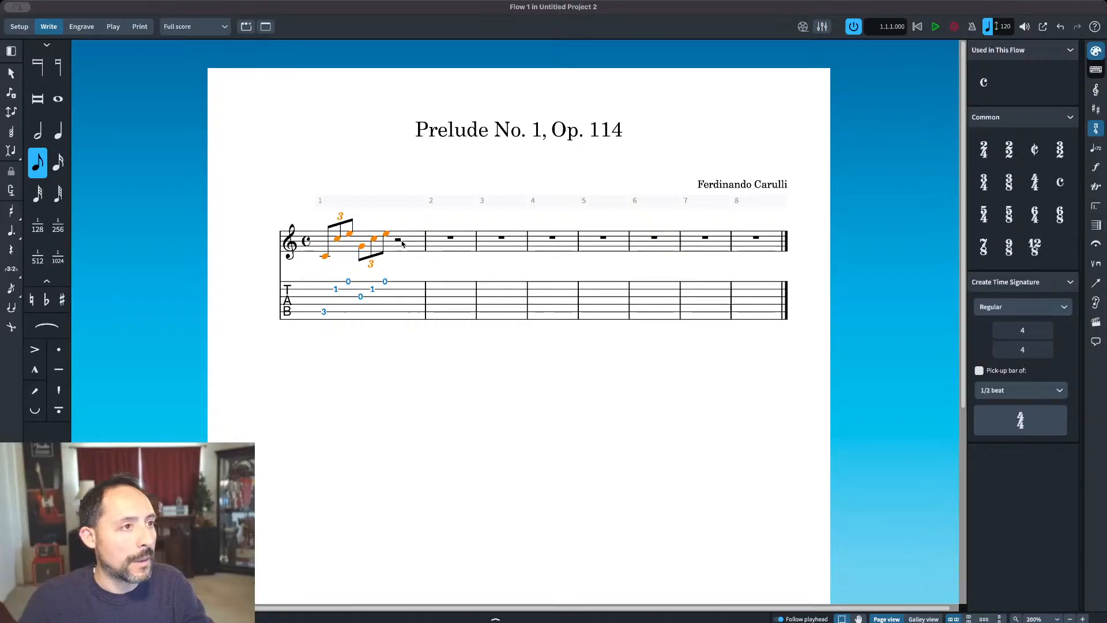
left_click(400, 240)
key("ctrl+v")
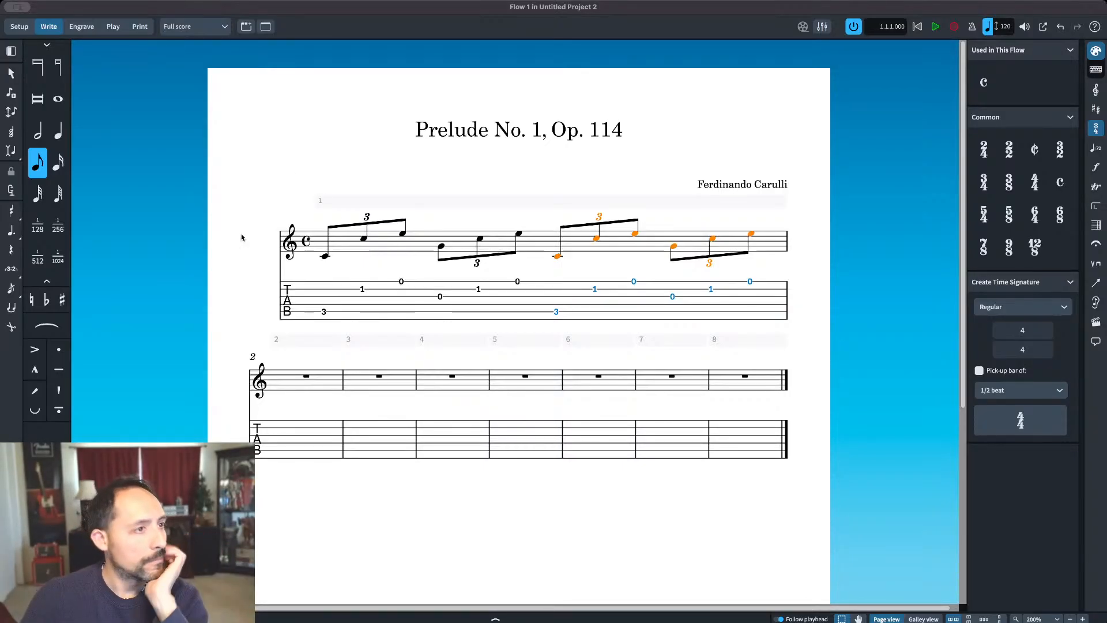
Step: Add stem-down quarter notes low C, G, low C and G in a second voice on the first note of each triplet in bar 1
left_click(325, 256)
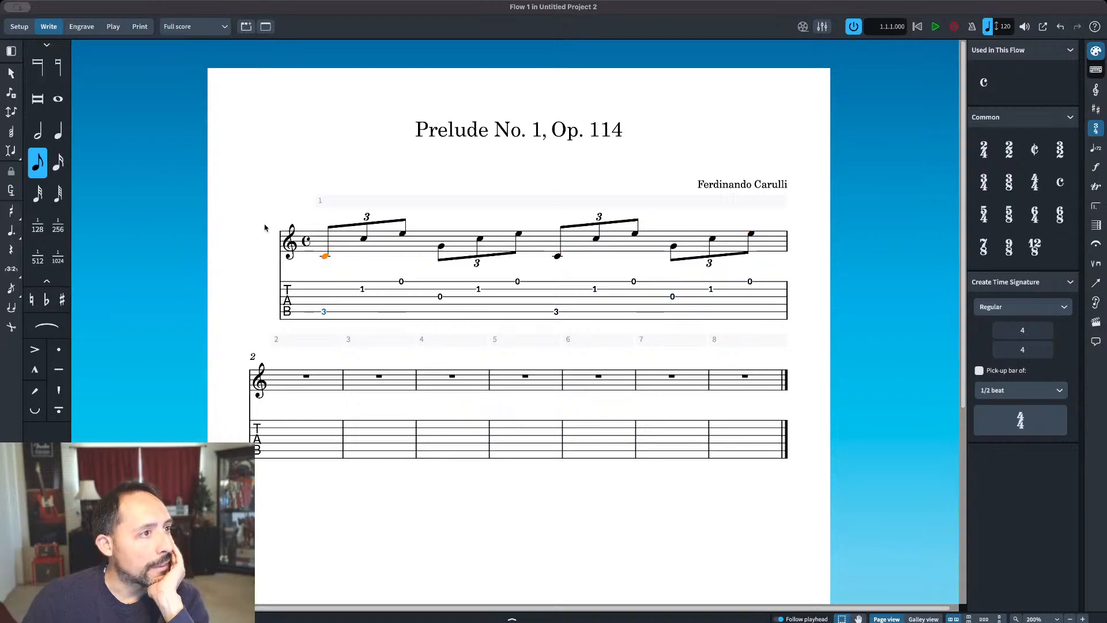
key("shift+n")
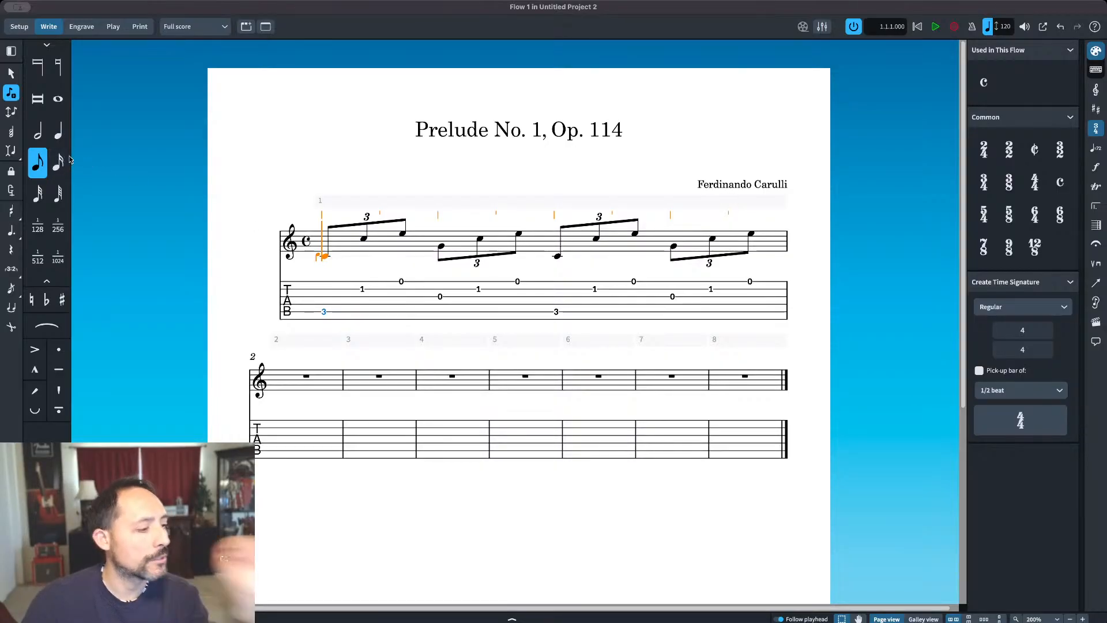
key("Escape")
left_click(58, 132)
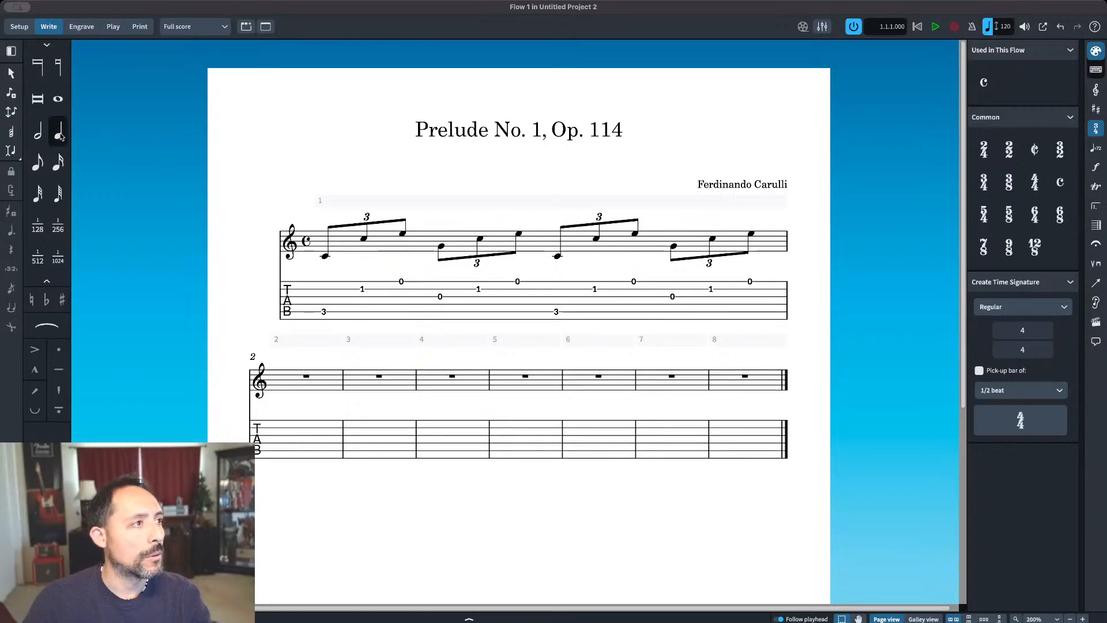
left_click(340, 261)
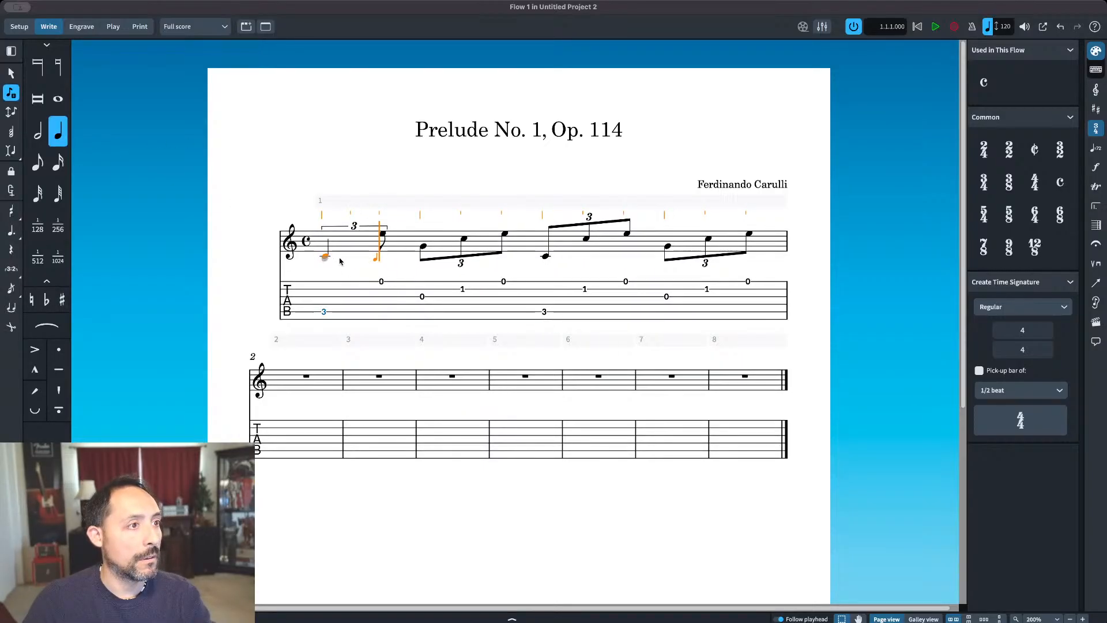
key("ctrl+z")
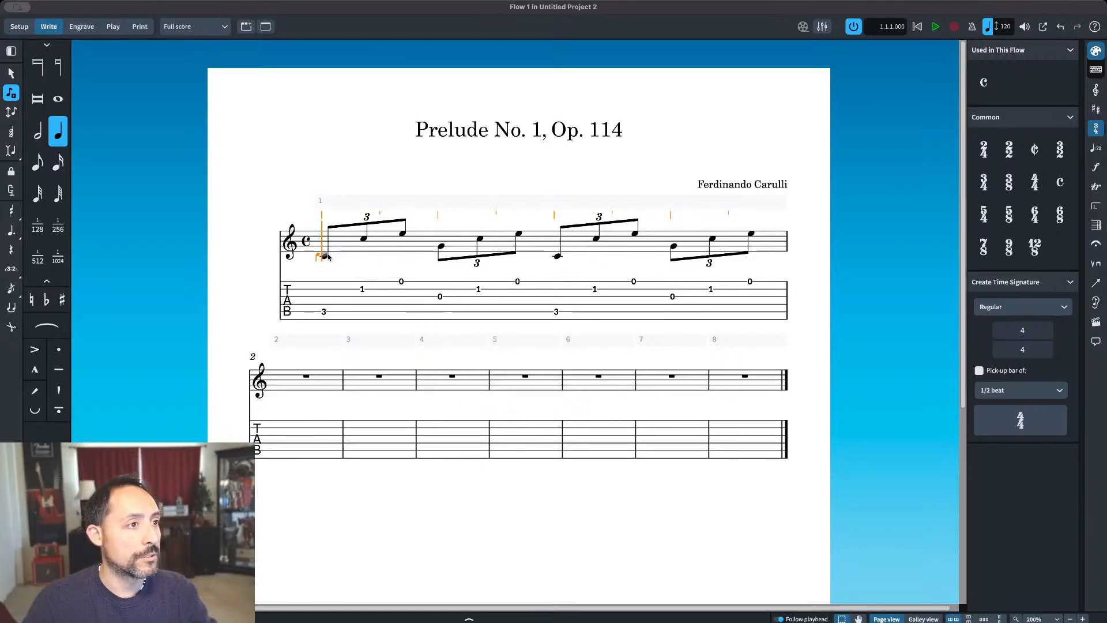
left_click(326, 256)
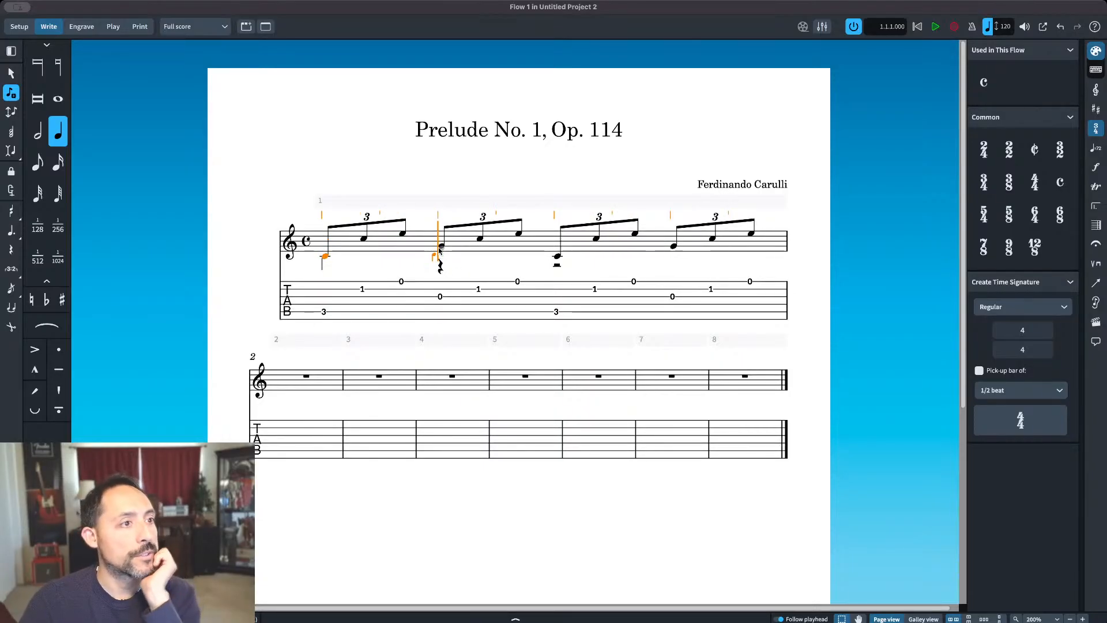
left_click(440, 247)
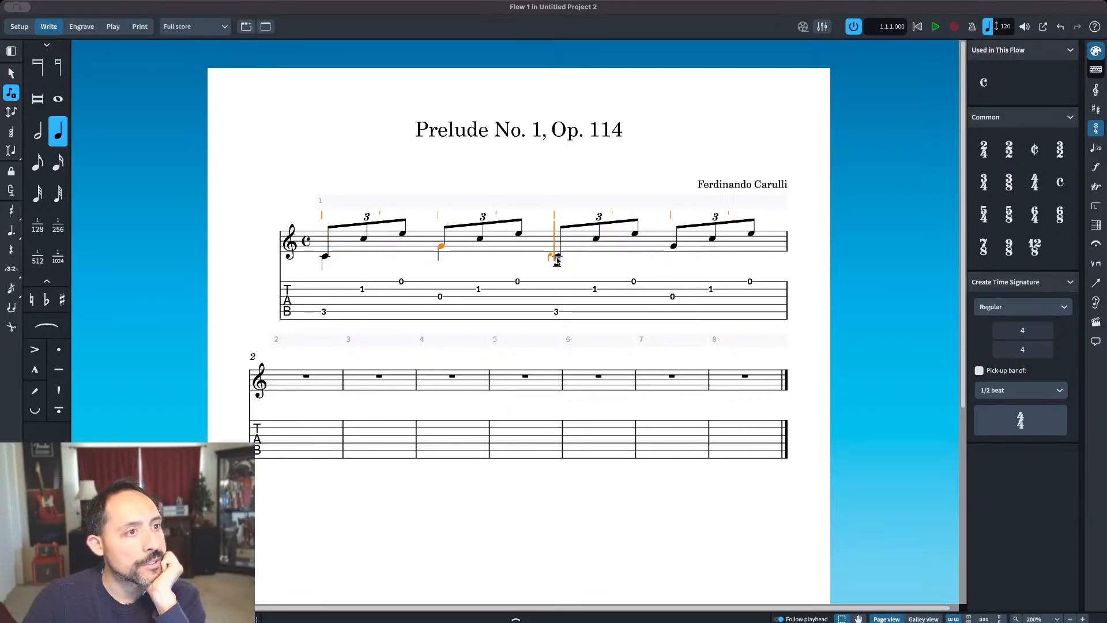
left_click(557, 260)
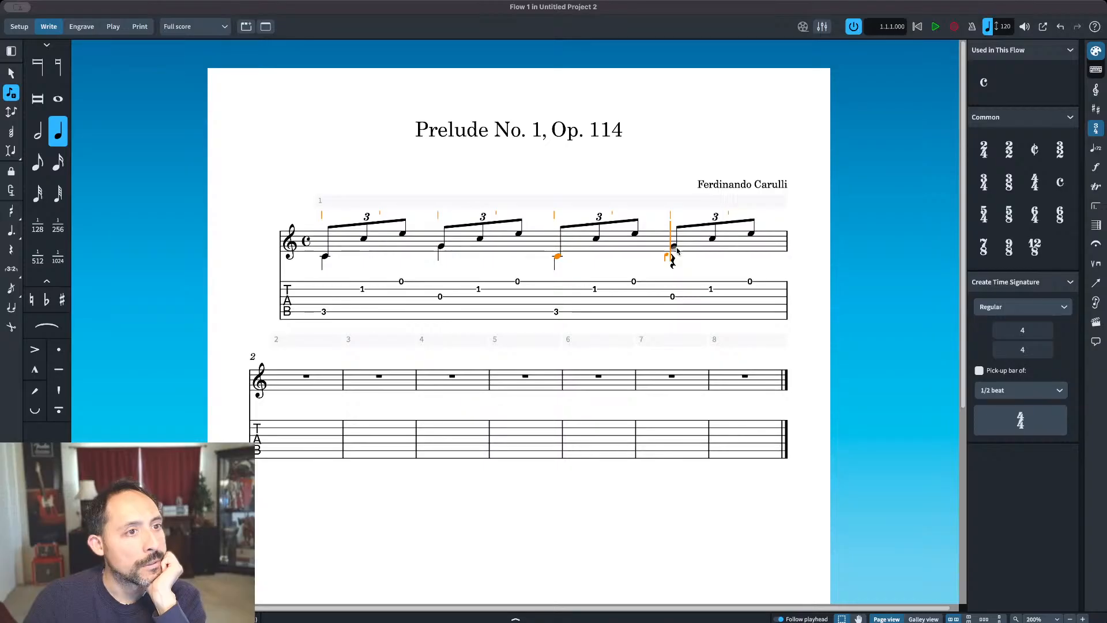
left_click(675, 247)
key("Escape")
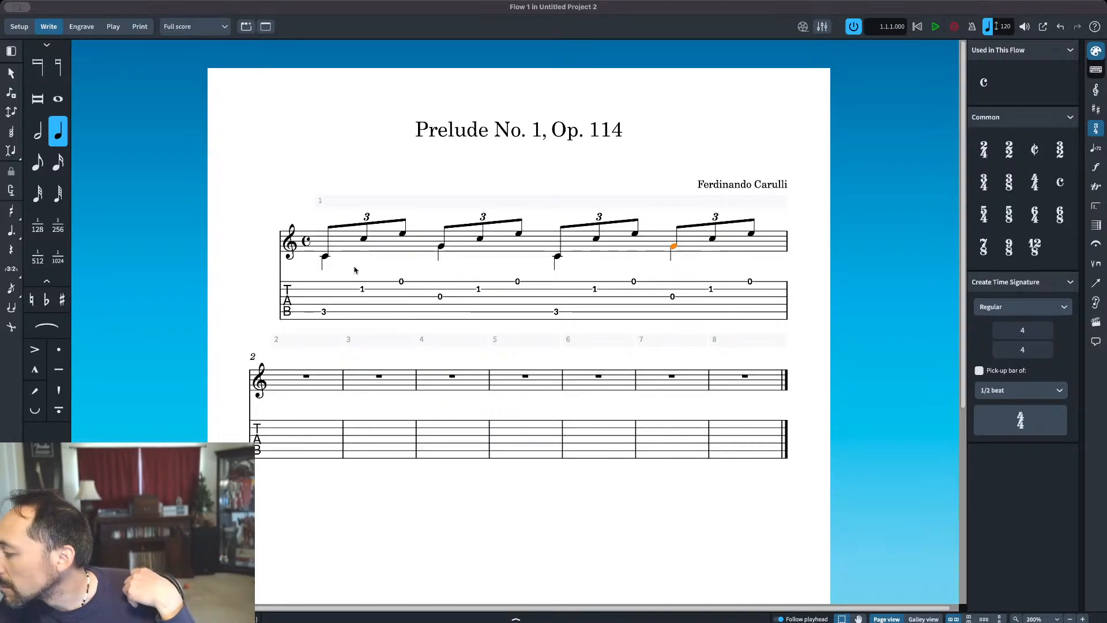
Step: Enter eighth notes D, B and F at the start of bar 2, shifting the D down an octave and the B and F up an octave
left_click(325, 257)
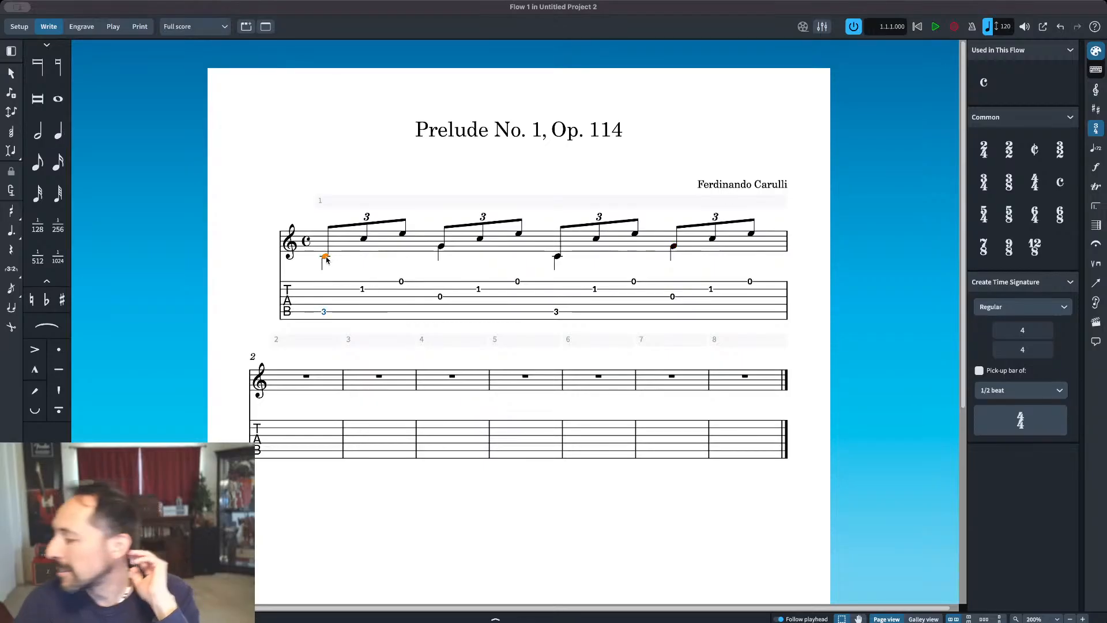
double_click(751, 234)
key("Right")
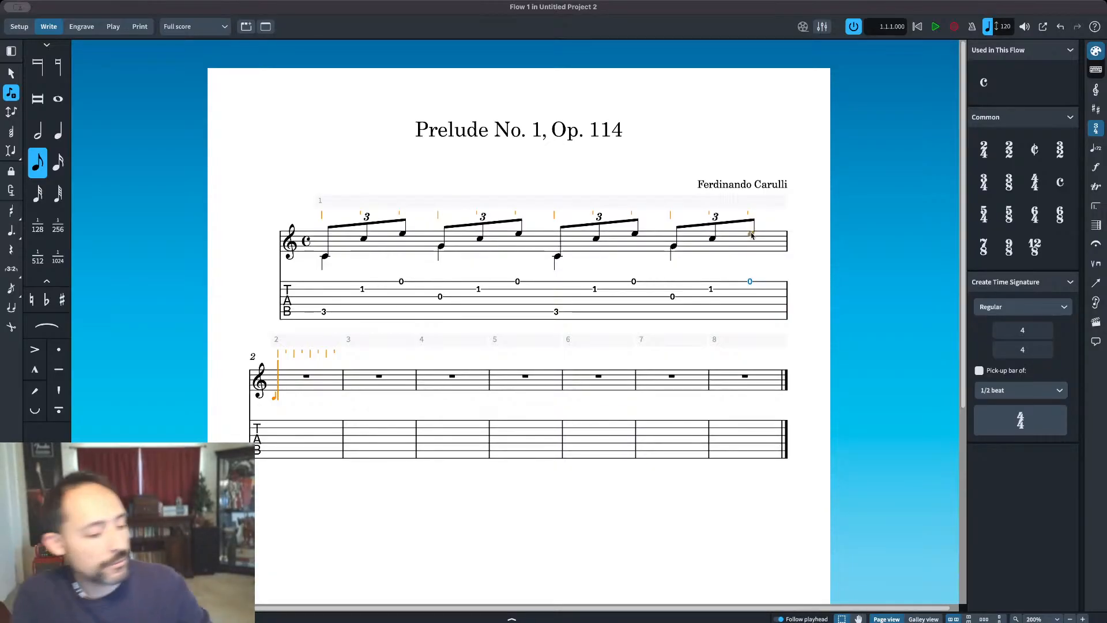
key("d")
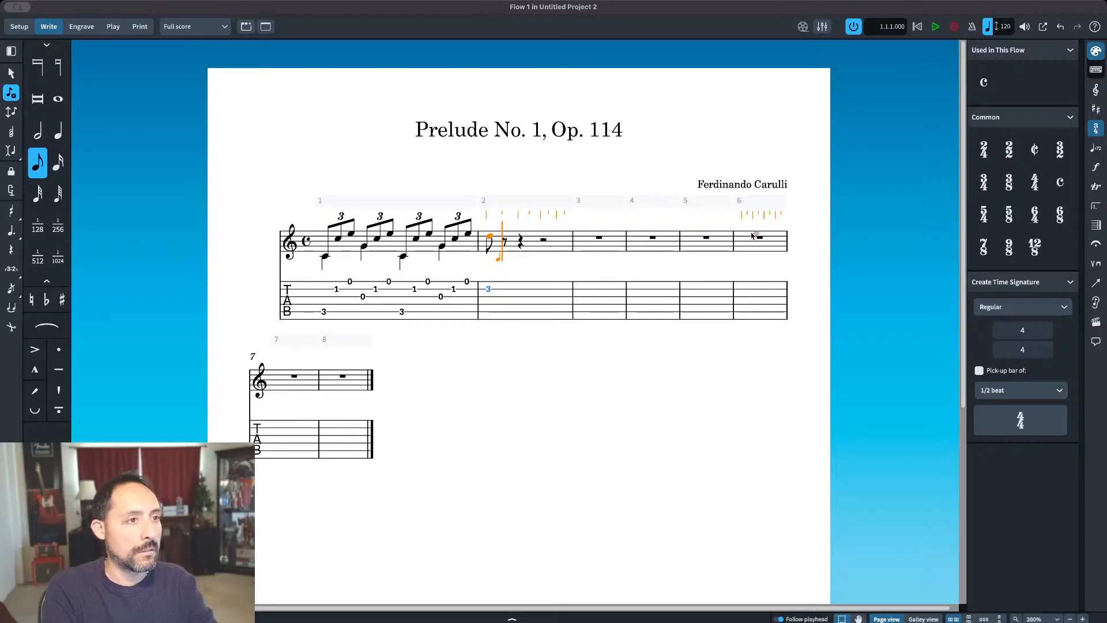
key("ctrl+alt+Down")
key("b")
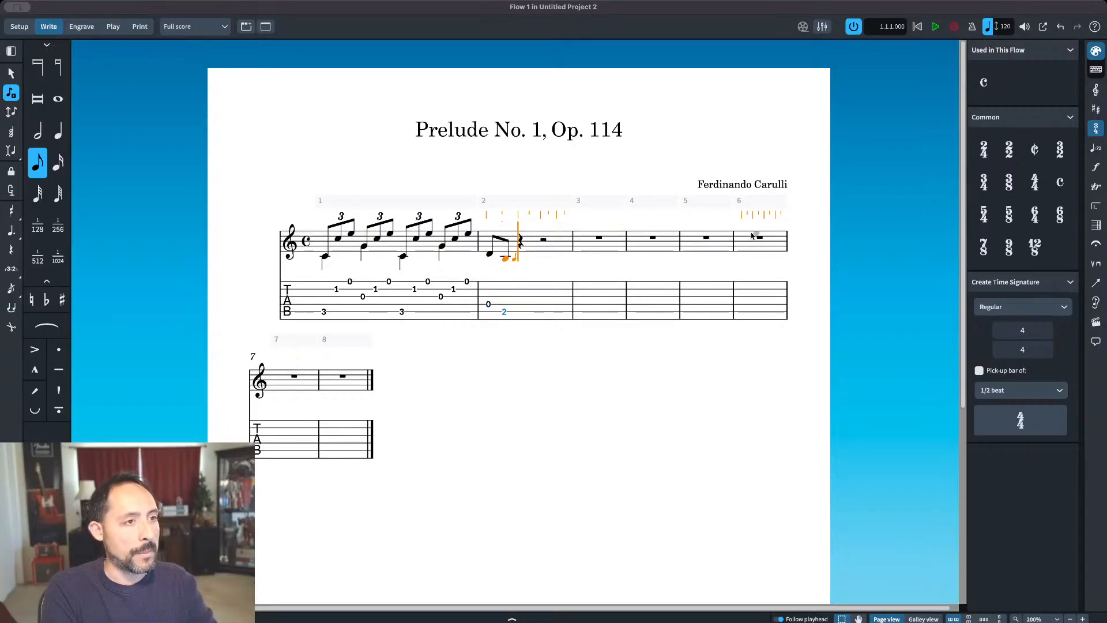
key("ctrl+alt+Up")
key("f")
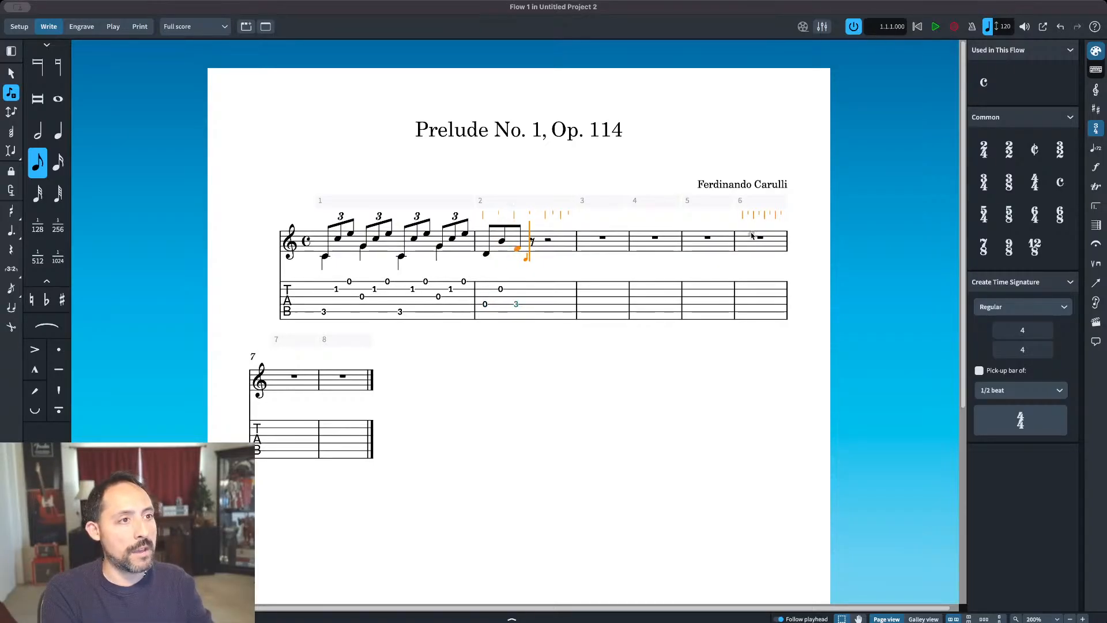
key("ctrl+alt+Up")
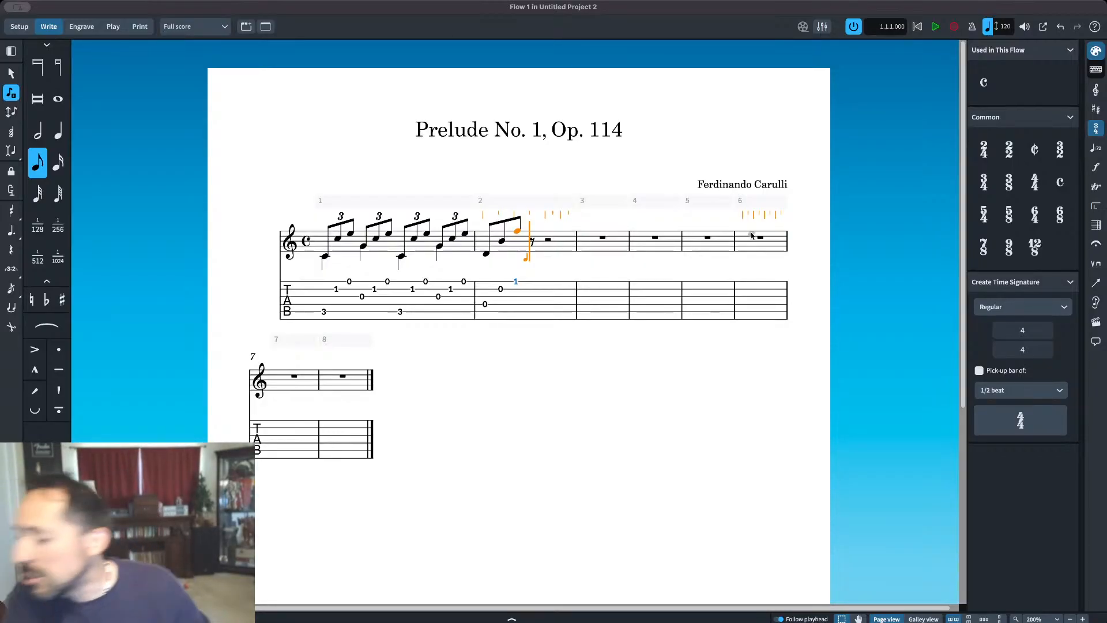
Step: Turn the eighth notes D, B and F at the start of bar 2 into a triplet
key("g")
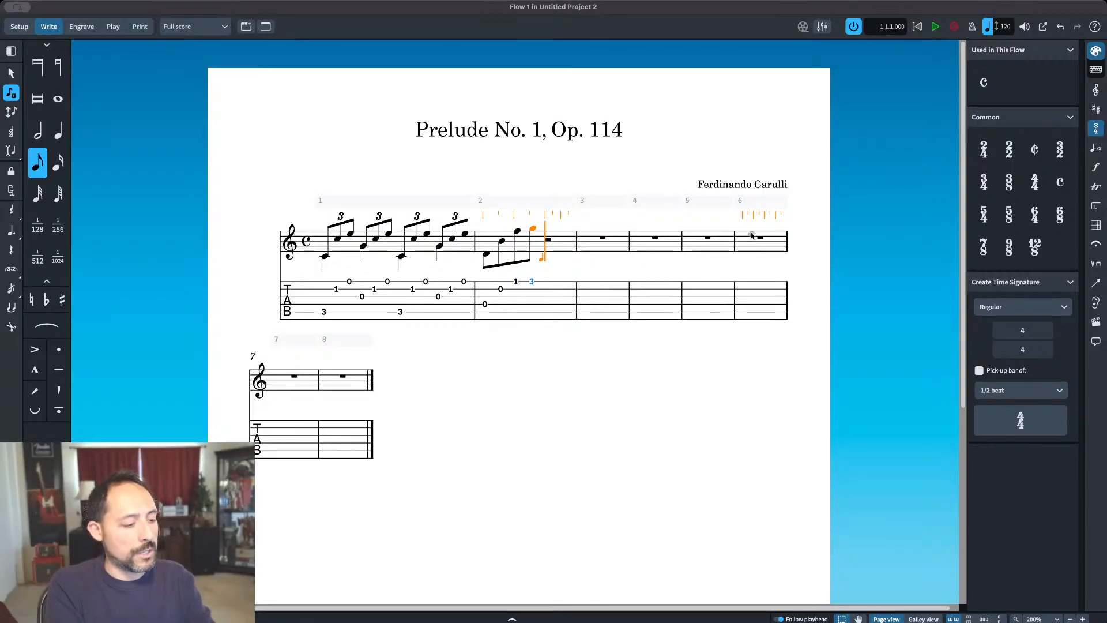
key("BackSpace")
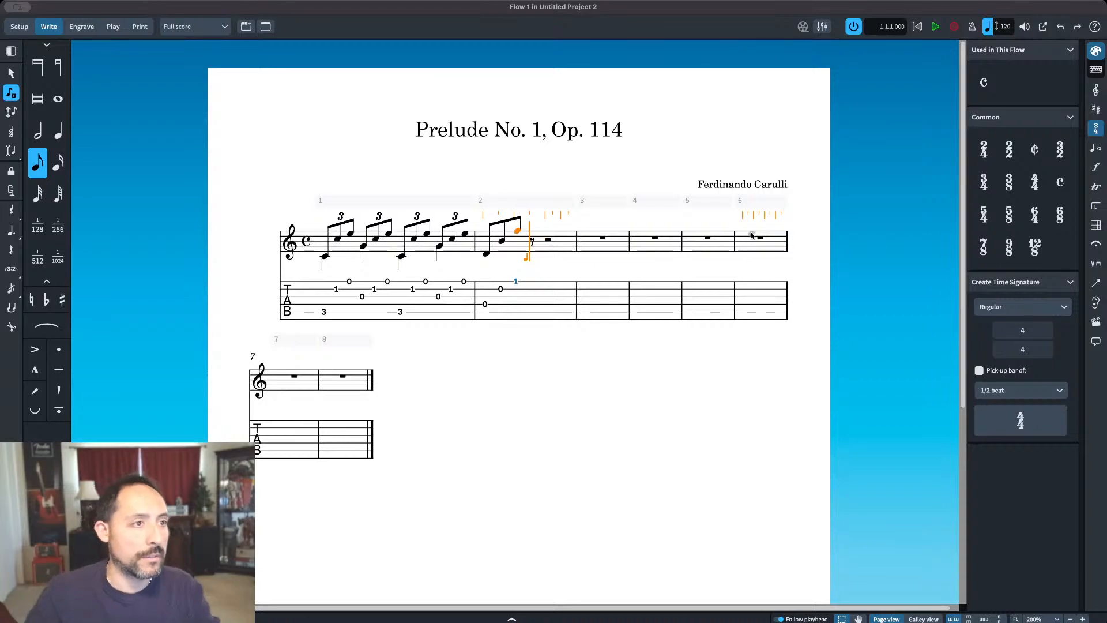
key("Escape")
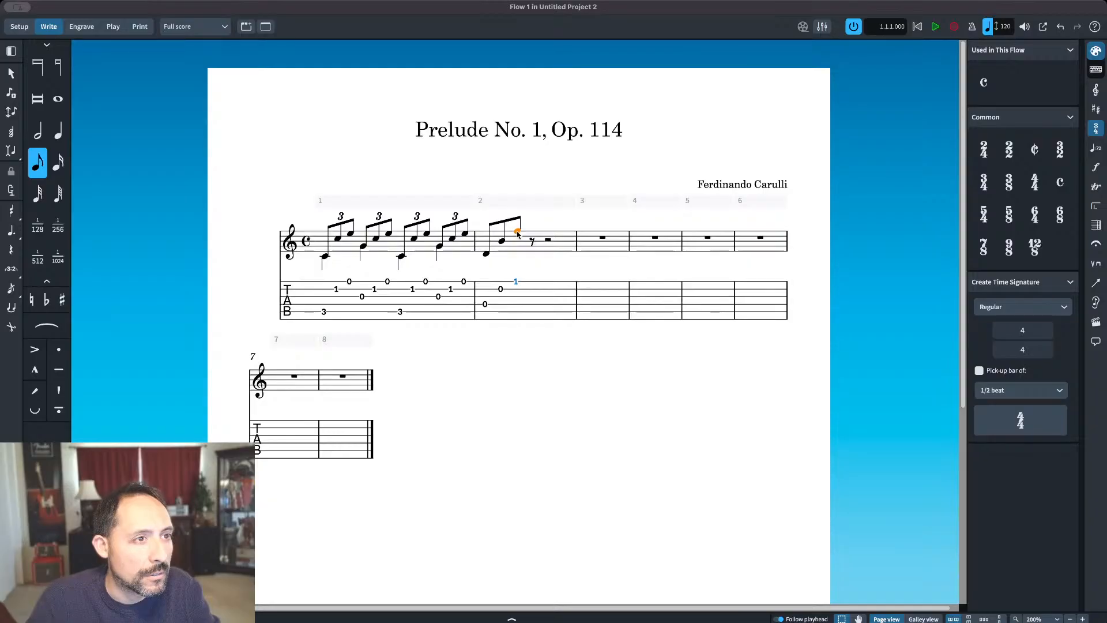
key("Left")
key("Left")
left_click(14, 270)
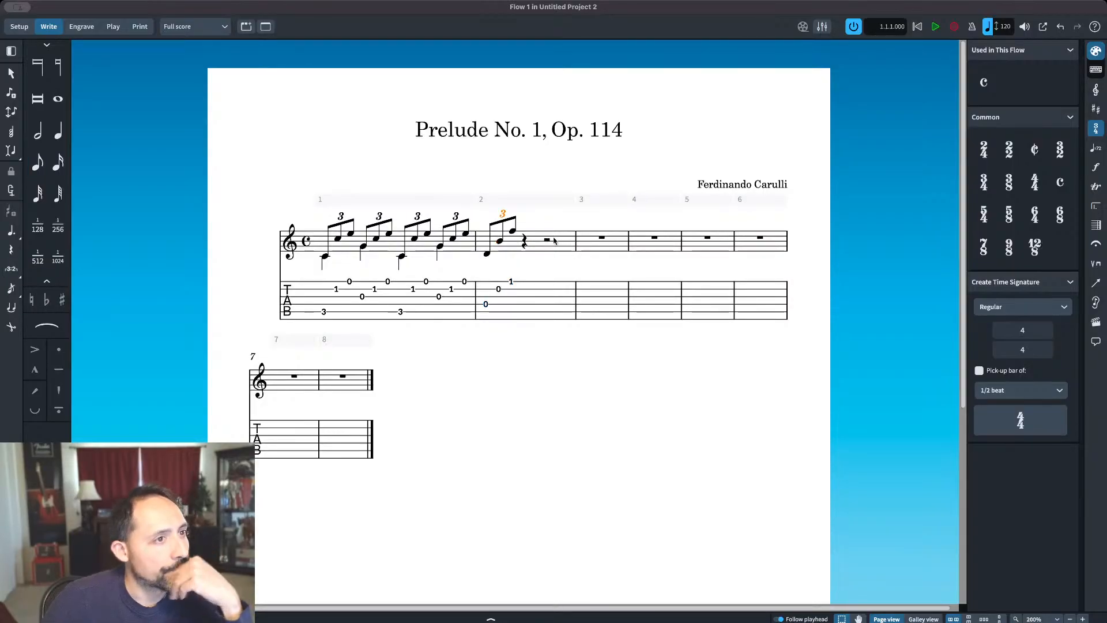
Step: Copy the D, B, F triplet of bar 2 onto beats 2, 3 and 4 of the same bar
left_click(486, 254)
left_click(499, 242, "shift")
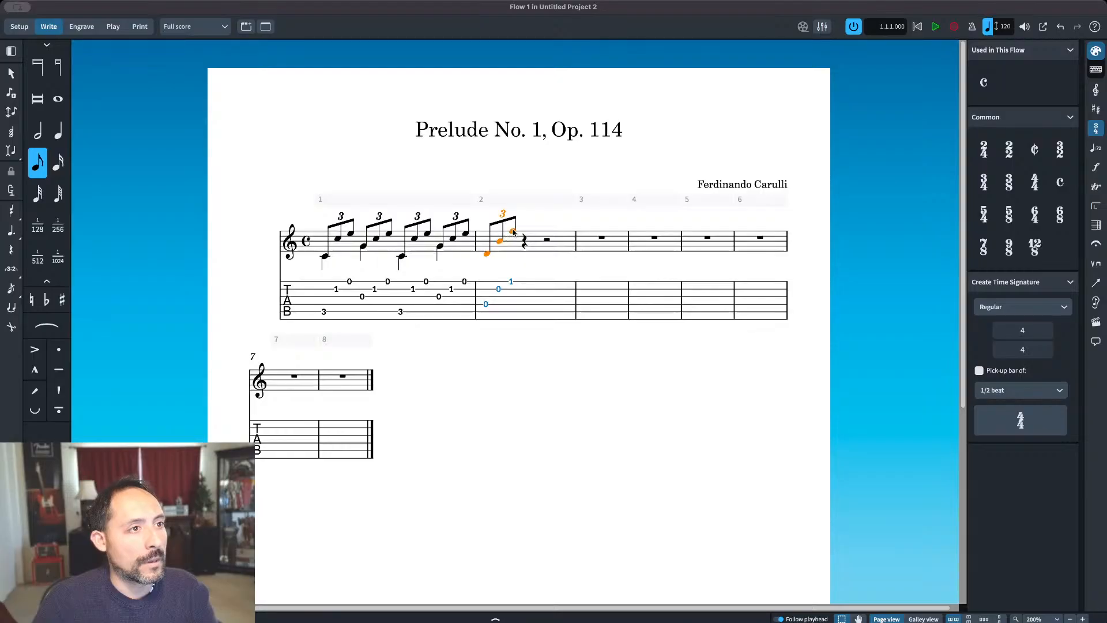
left_click(524, 242)
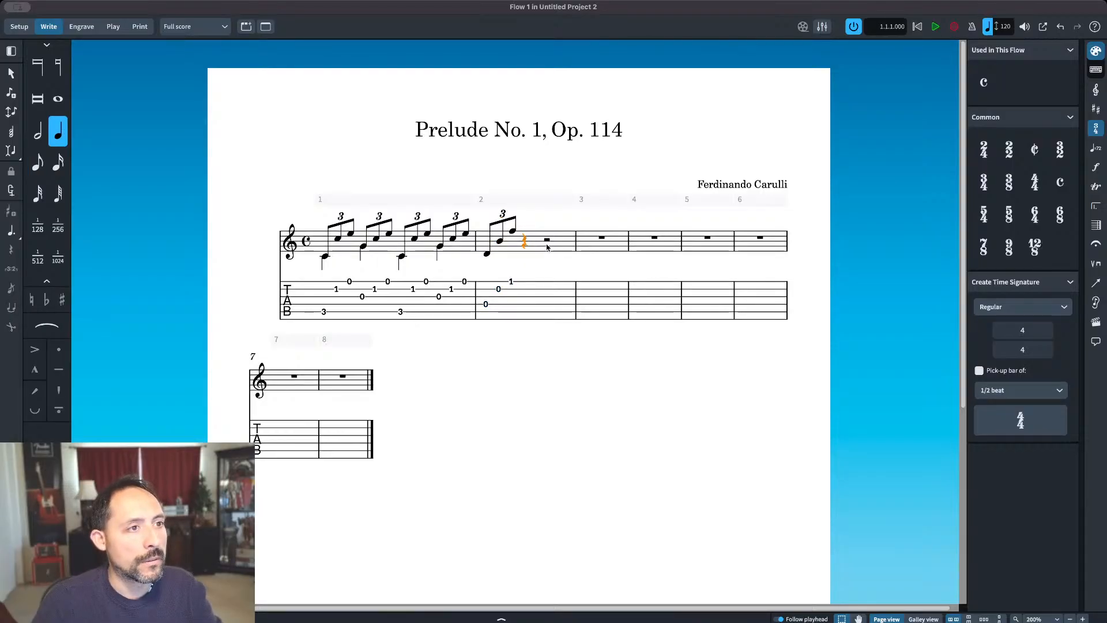
key("super+v")
left_click(559, 240)
key("super+v")
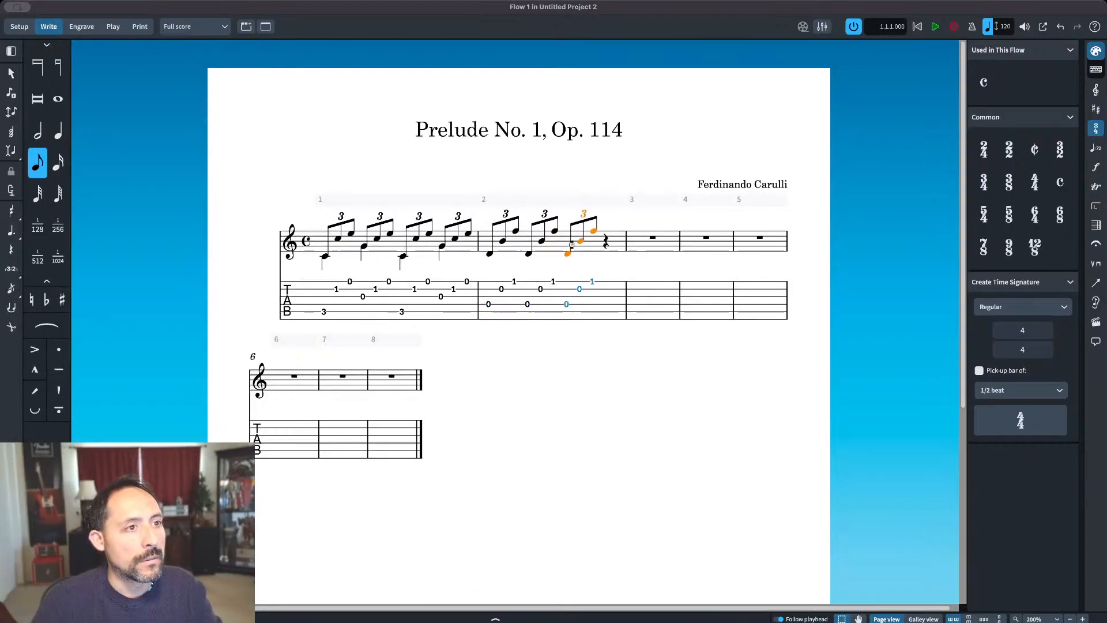
left_click(606, 243)
key("super+v")
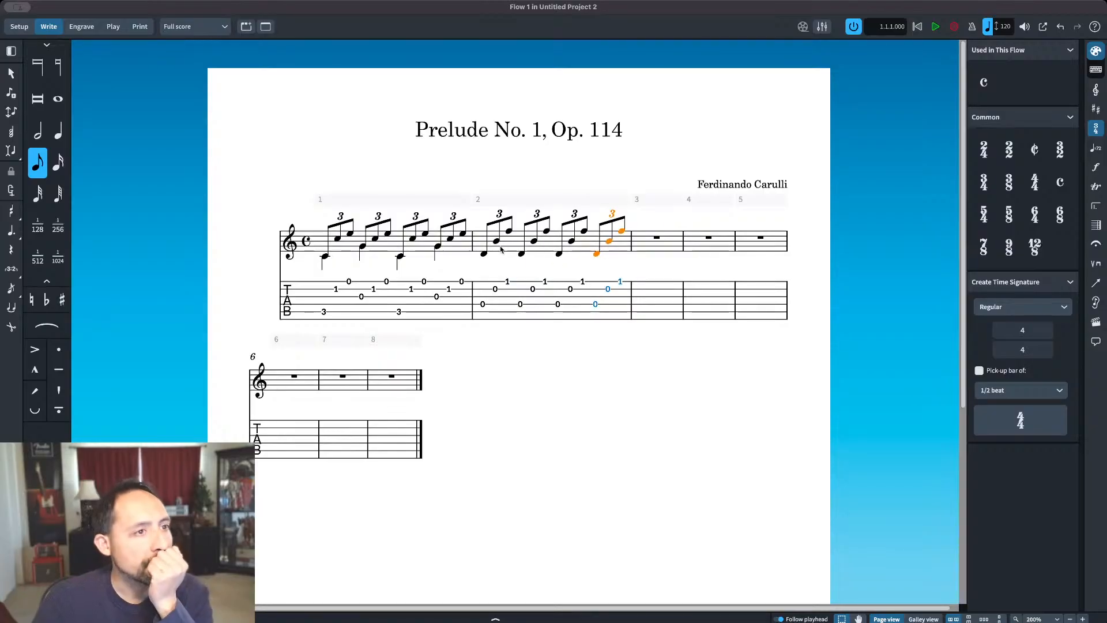
Step: Change the first note of the second and fourth triplets in bar 2 from D to G
left_click(524, 254)
key("Return")
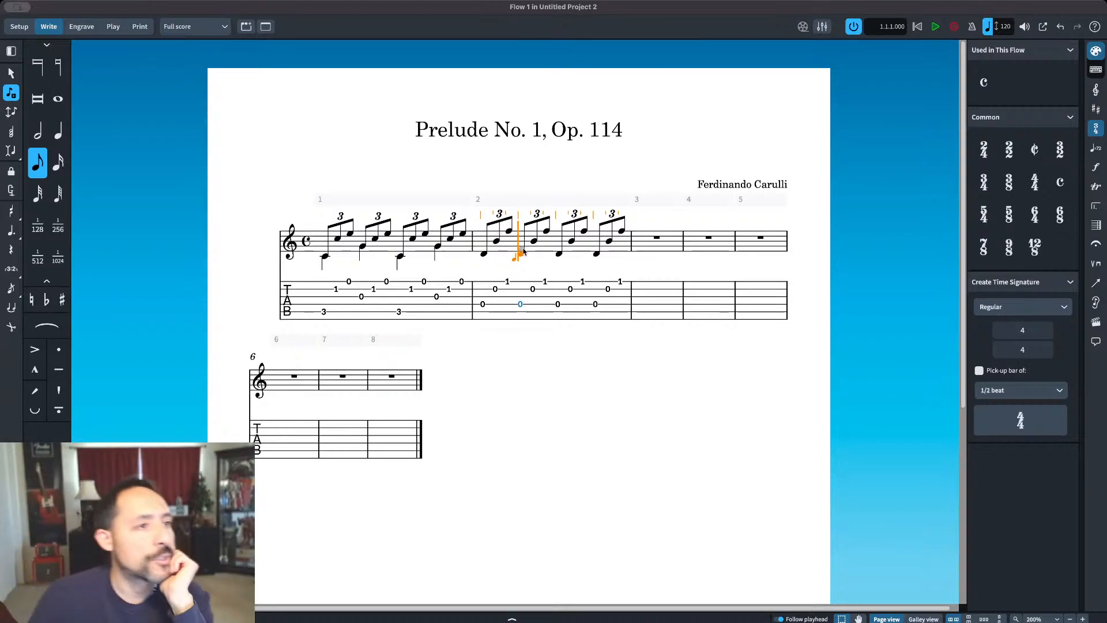
key("g")
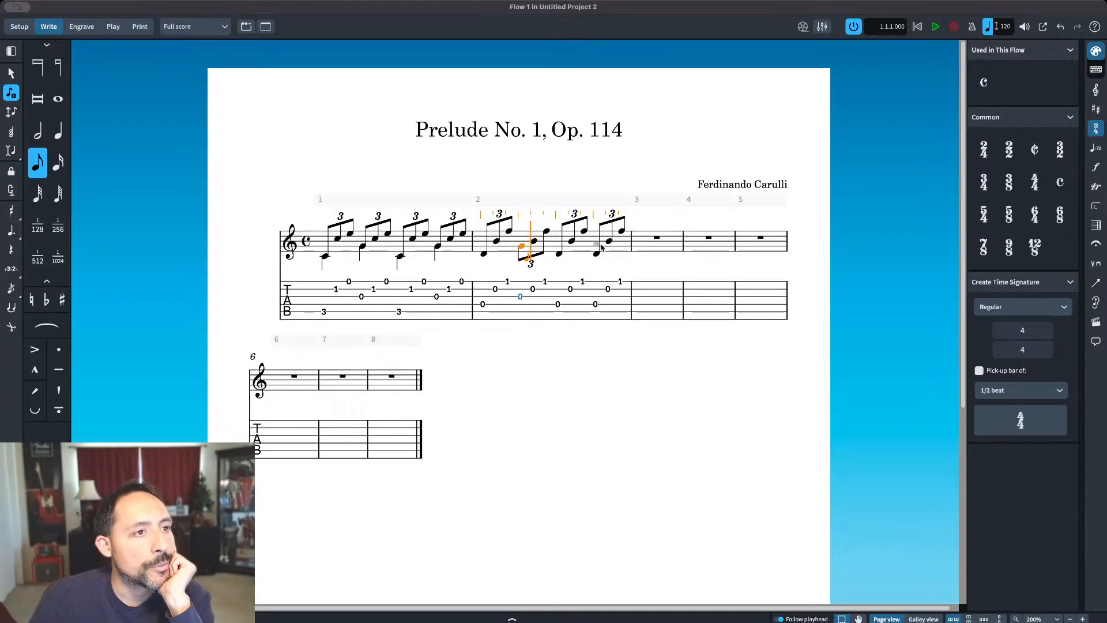
left_click(597, 246)
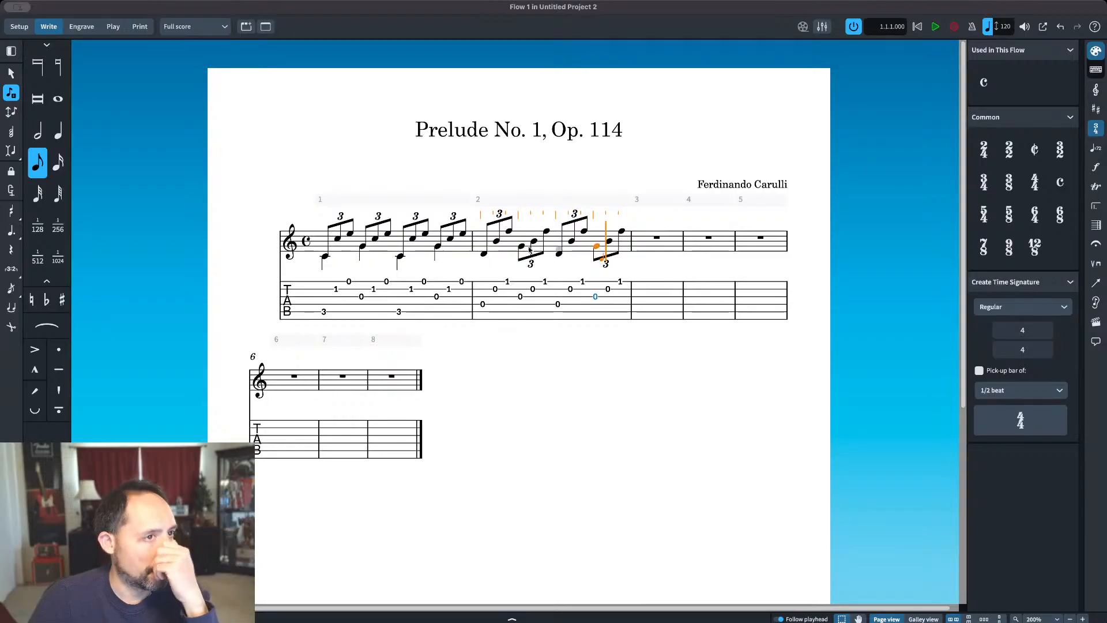
key("Escape")
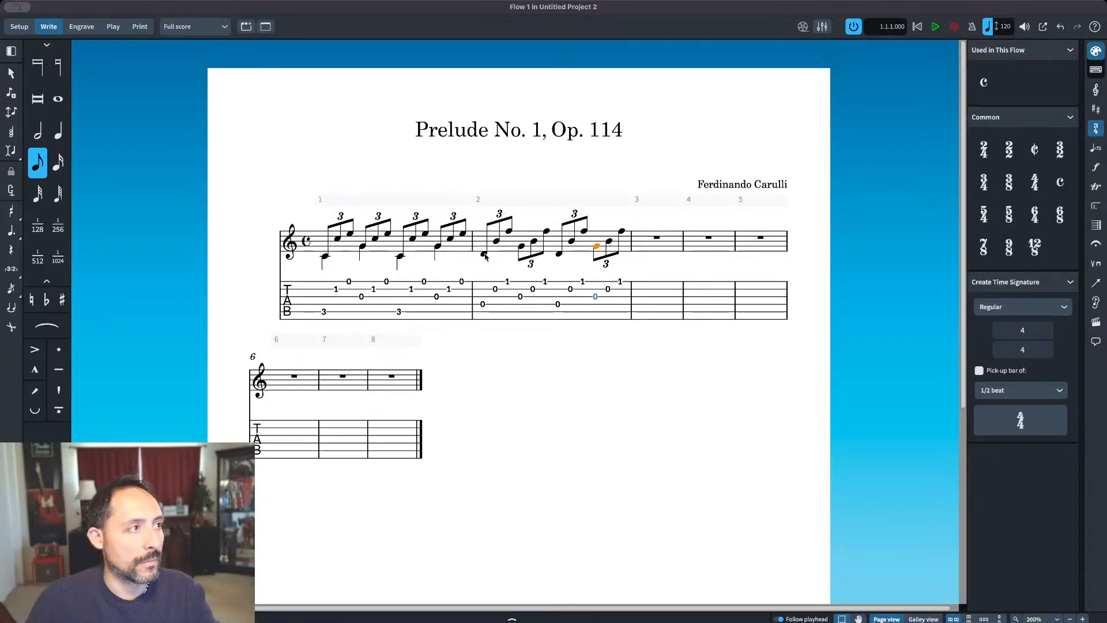
Step: Add stem-down quarter notes low C, G, D and G in the second voice of bar 2, shifting the first G up an octave
left_click(65, 132)
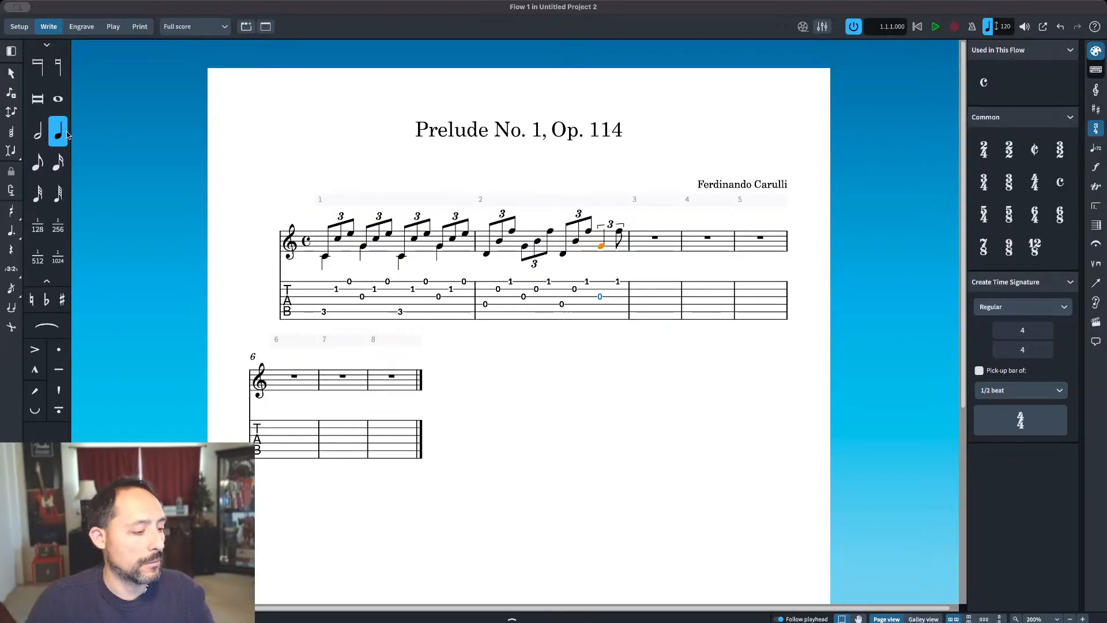
key("super+z")
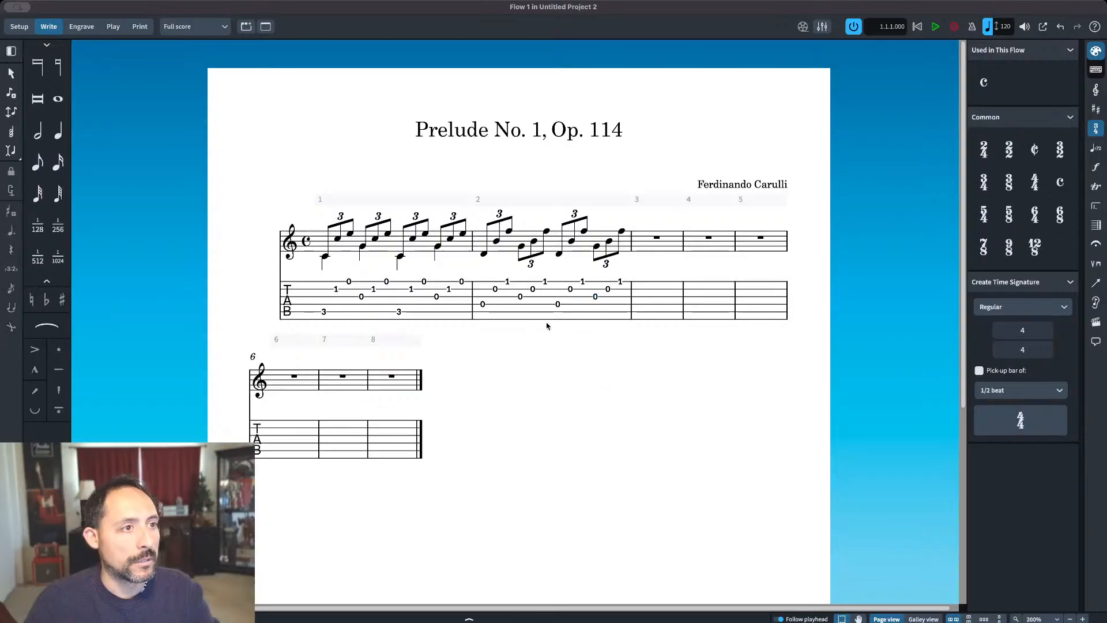
double_click(483, 254)
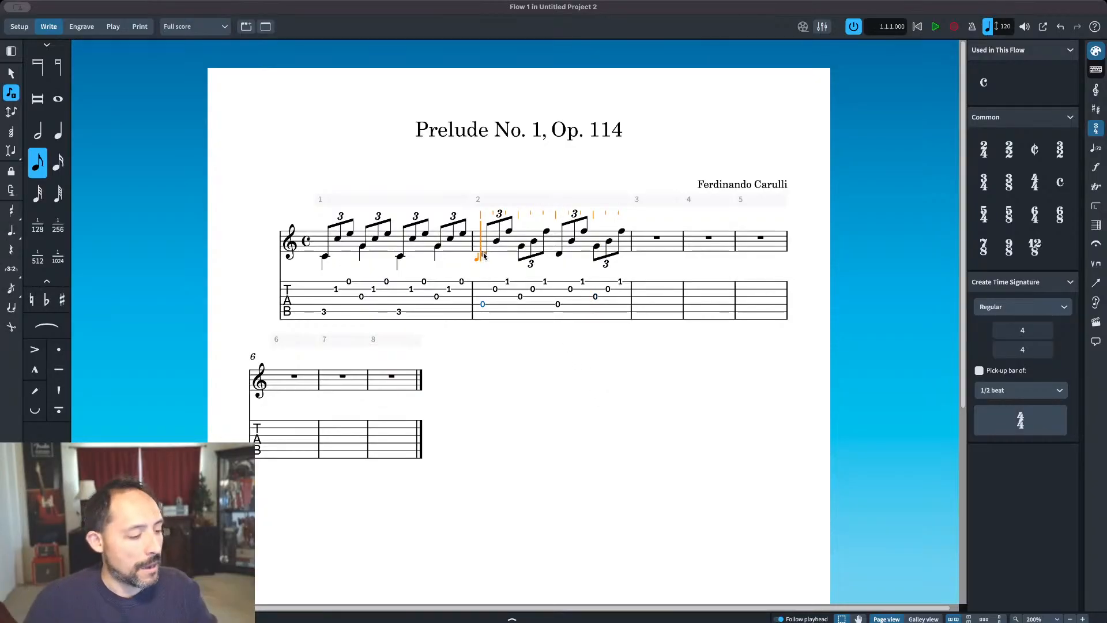
key("v")
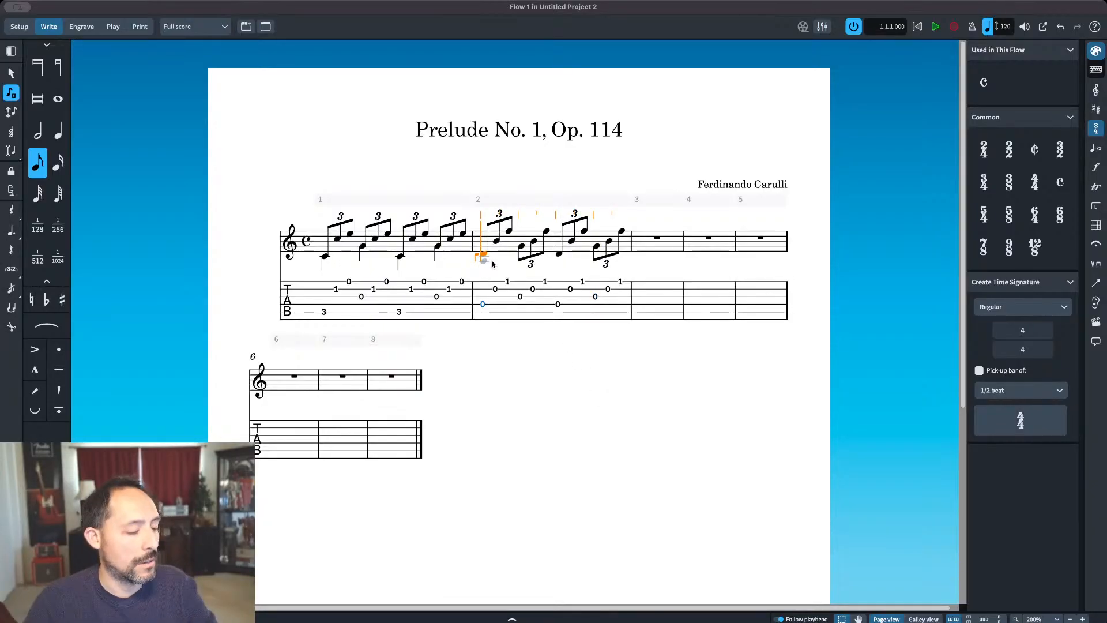
key("6")
key("5")
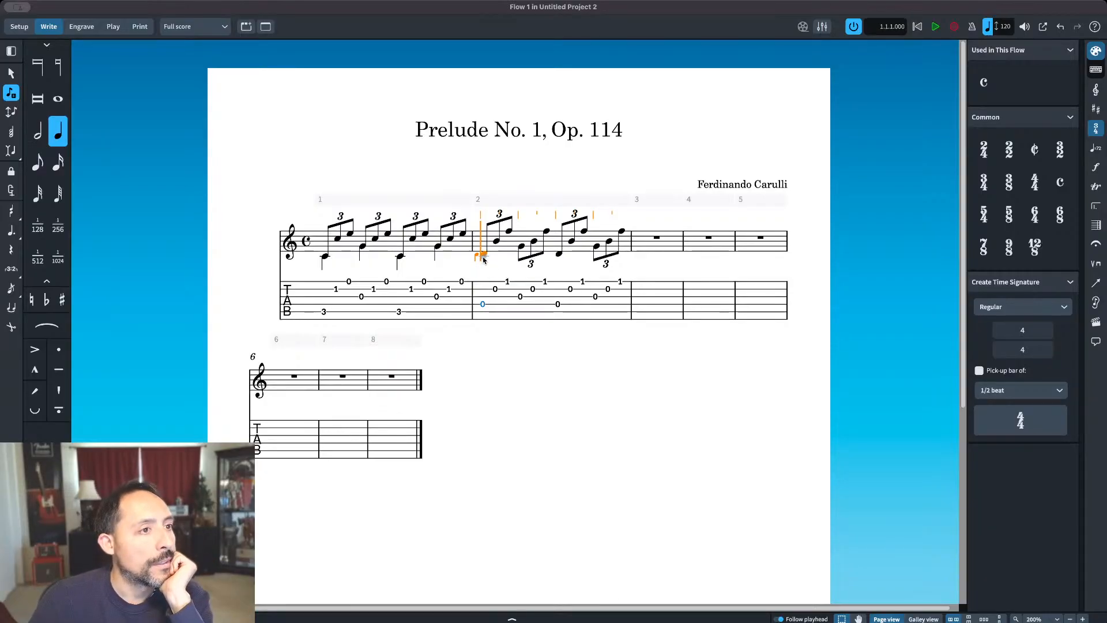
key("c")
key("g")
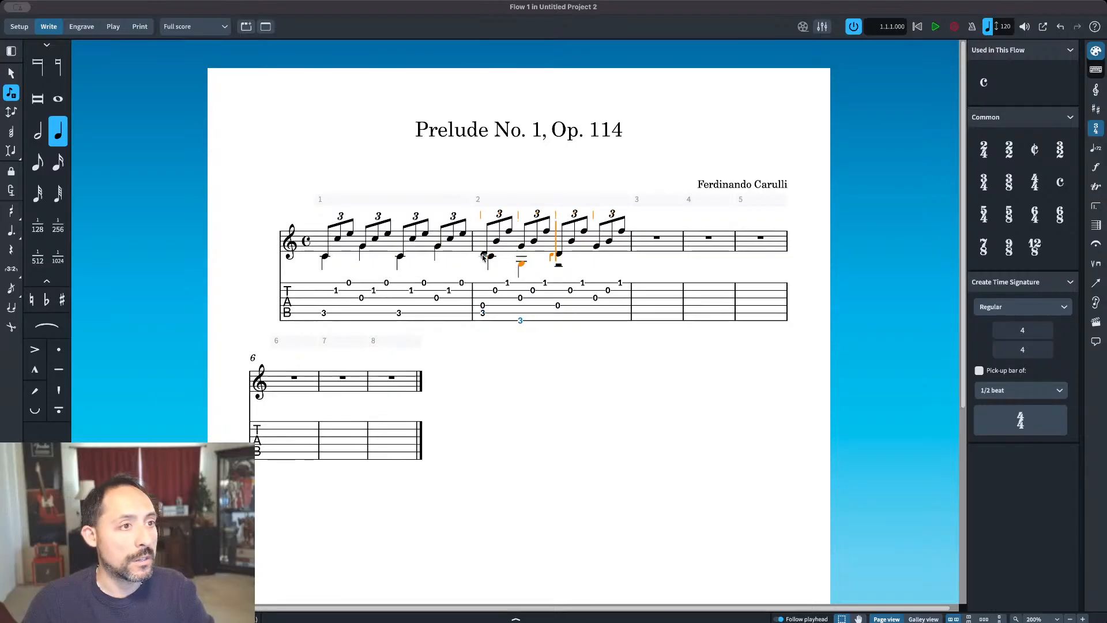
key("ctrl+alt+Up")
key("d")
key("g")
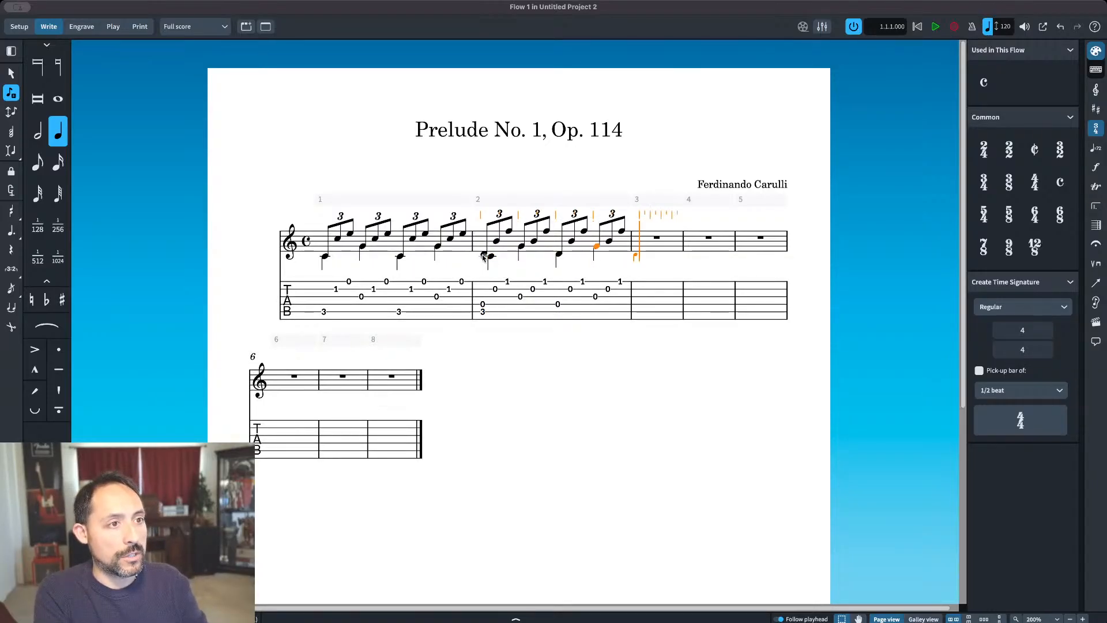
key("Escape")
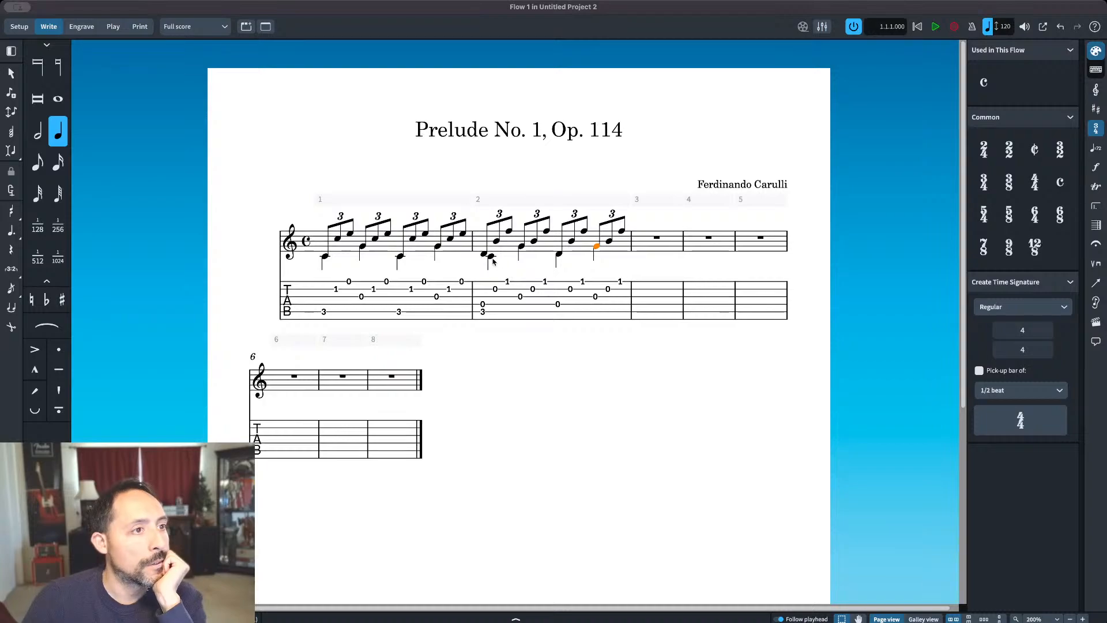
Step: Try to enter a quarter-note D over the low C at the start of bar 2, and undo it
left_click(487, 255)
key("Return")
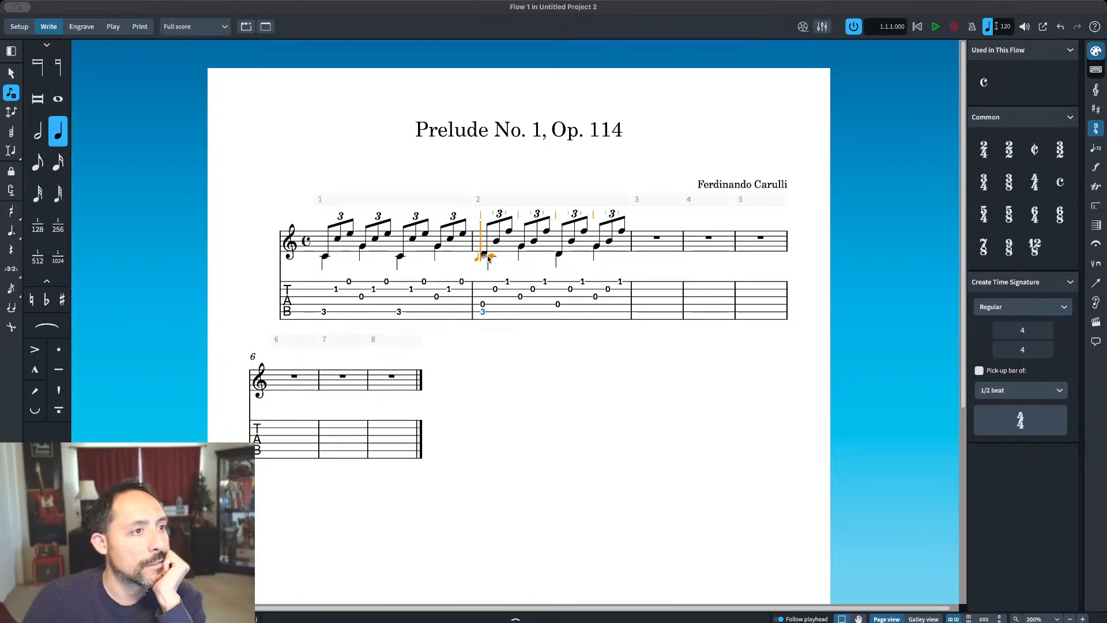
key("d")
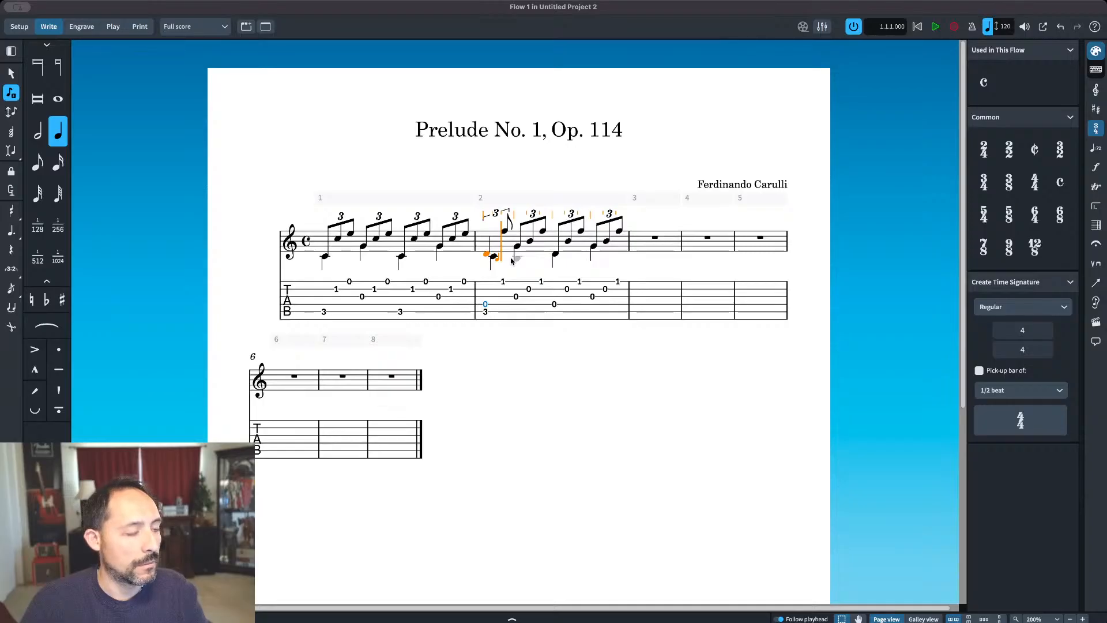
key("ctrl+z")
key("Escape")
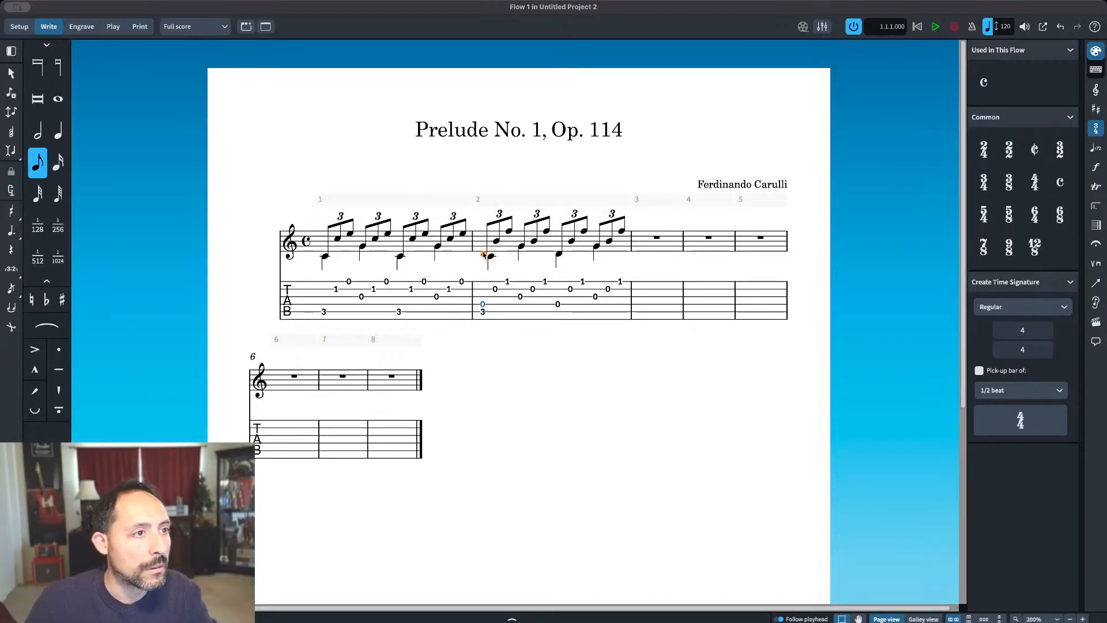
Step: Replace the low C on the first beat of bar 2 with a stem-down quarter-note D in the second voice
left_click(491, 259)
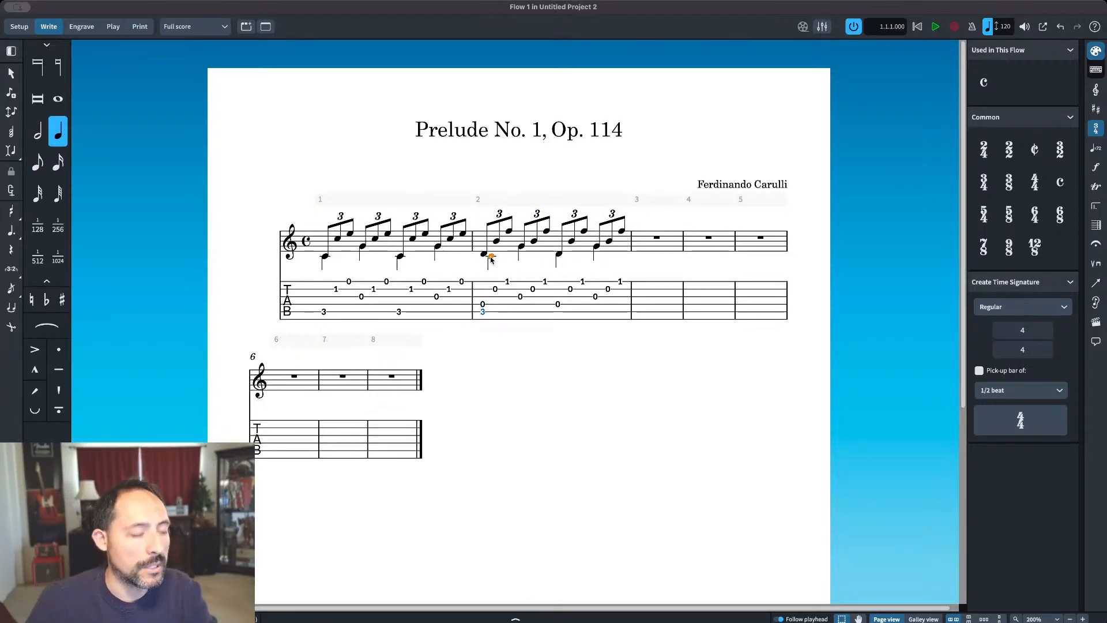
key("Delete")
key("Escape")
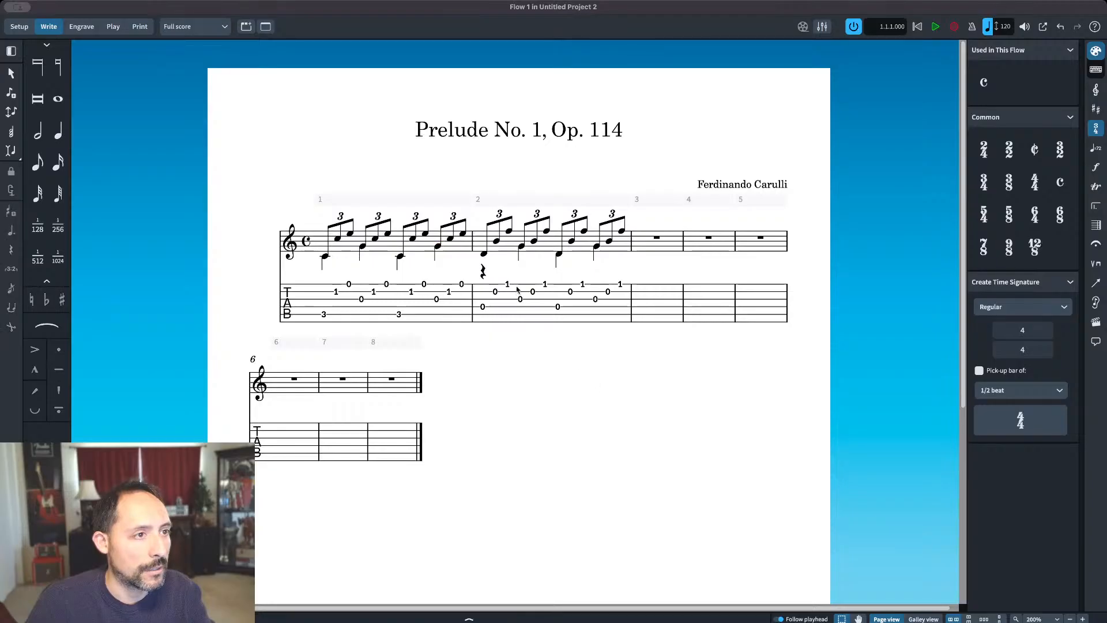
left_click(59, 131)
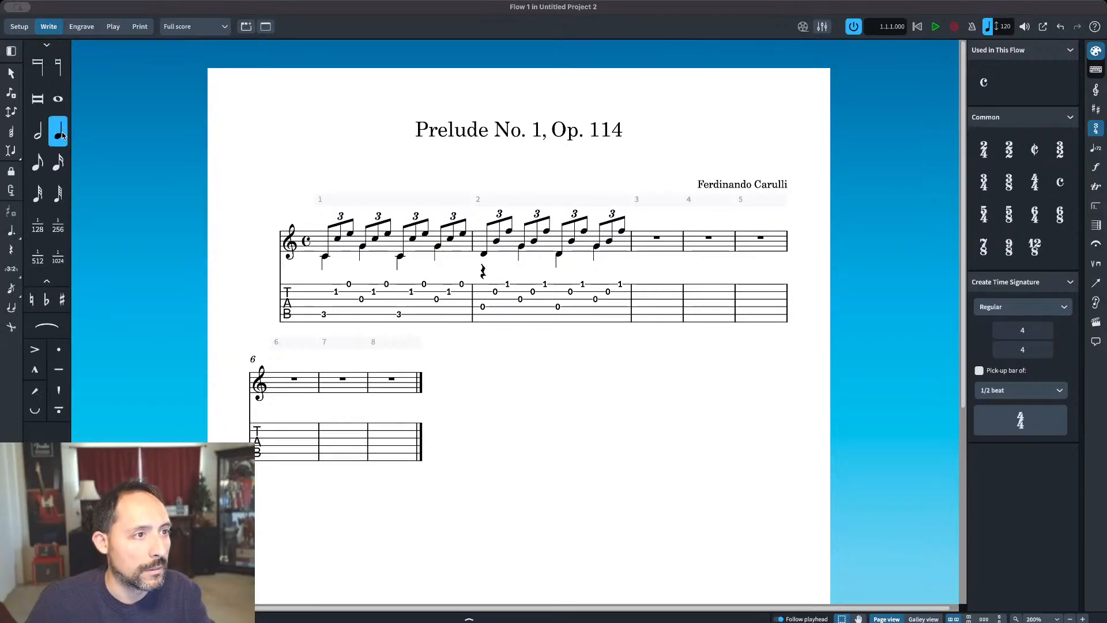
left_click(481, 256)
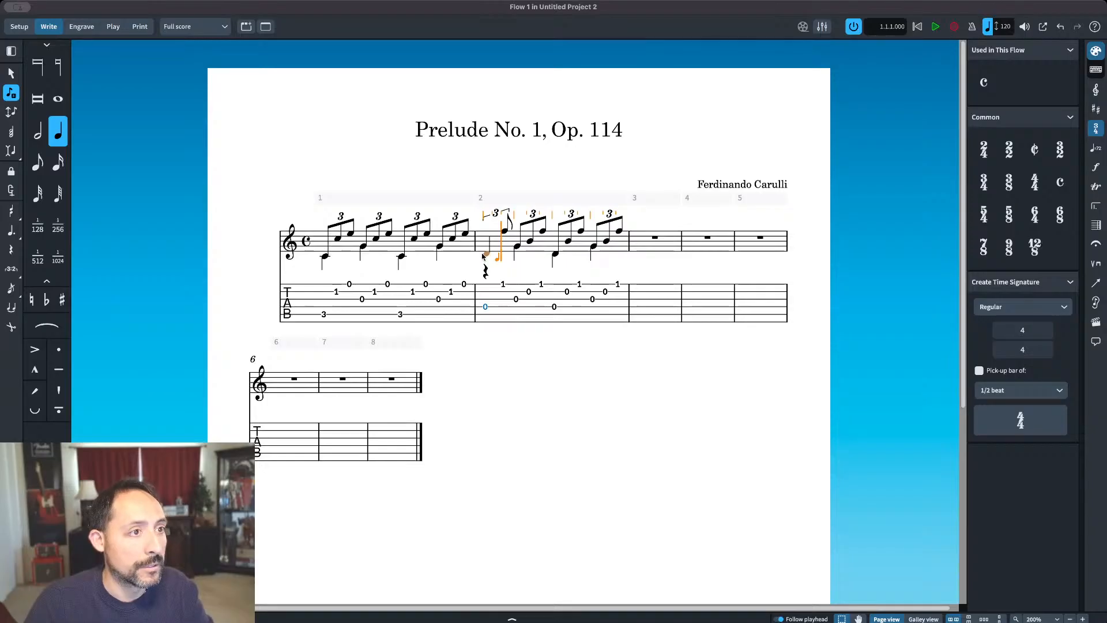
key("super+z")
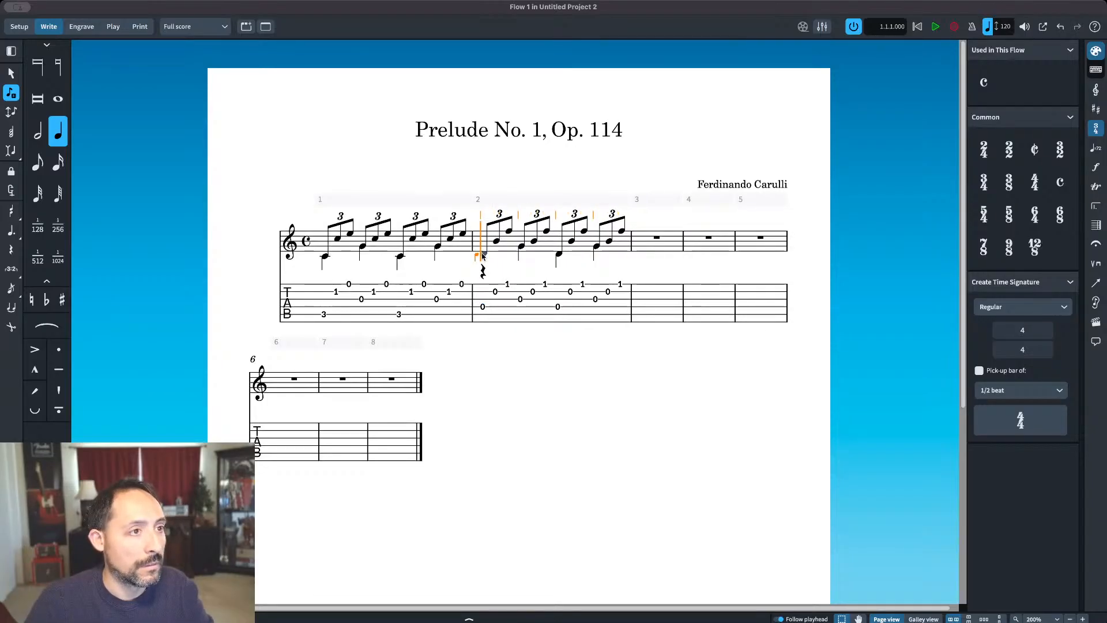
key("space")
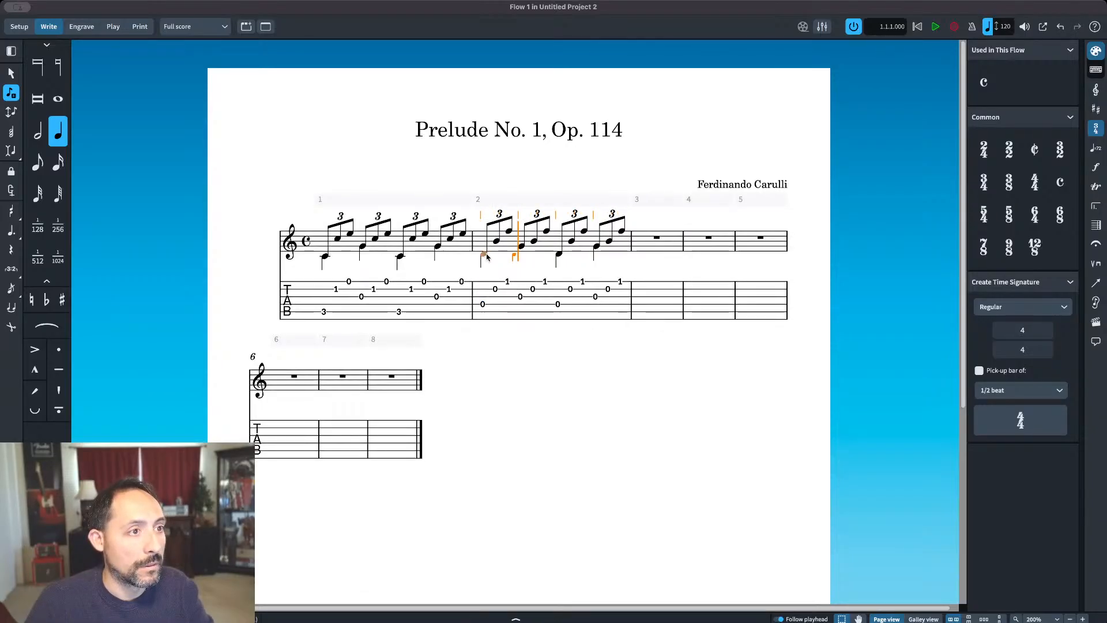
key("Escape")
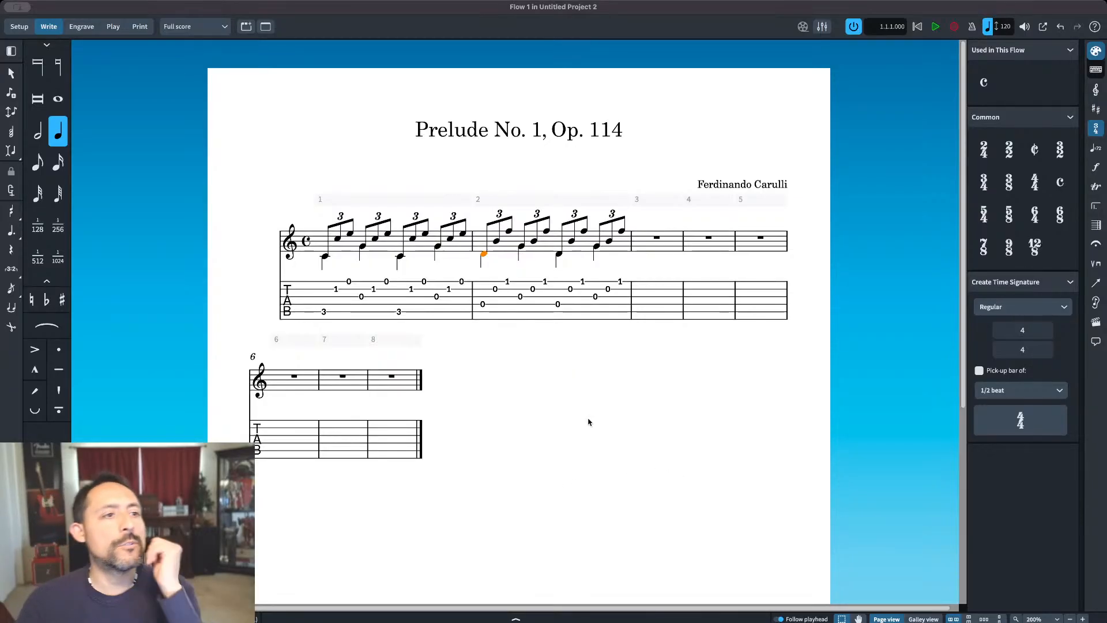
key("Escape")
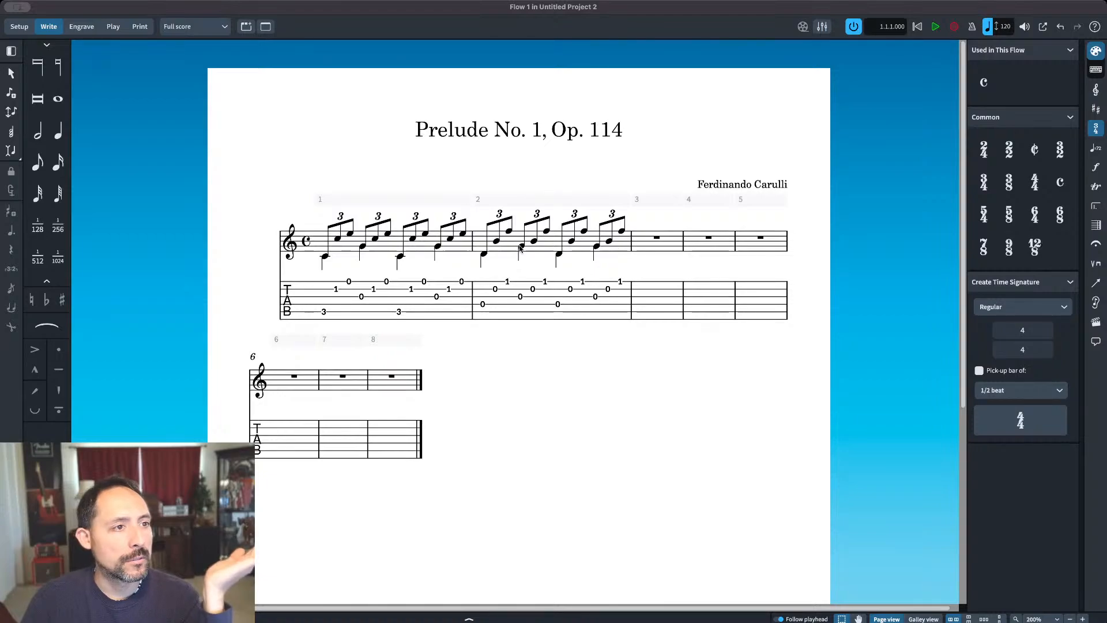
Step: Start note input from the last note of bar 2 and advance the eighth-note caret to the start of bar 3
double_click(622, 232)
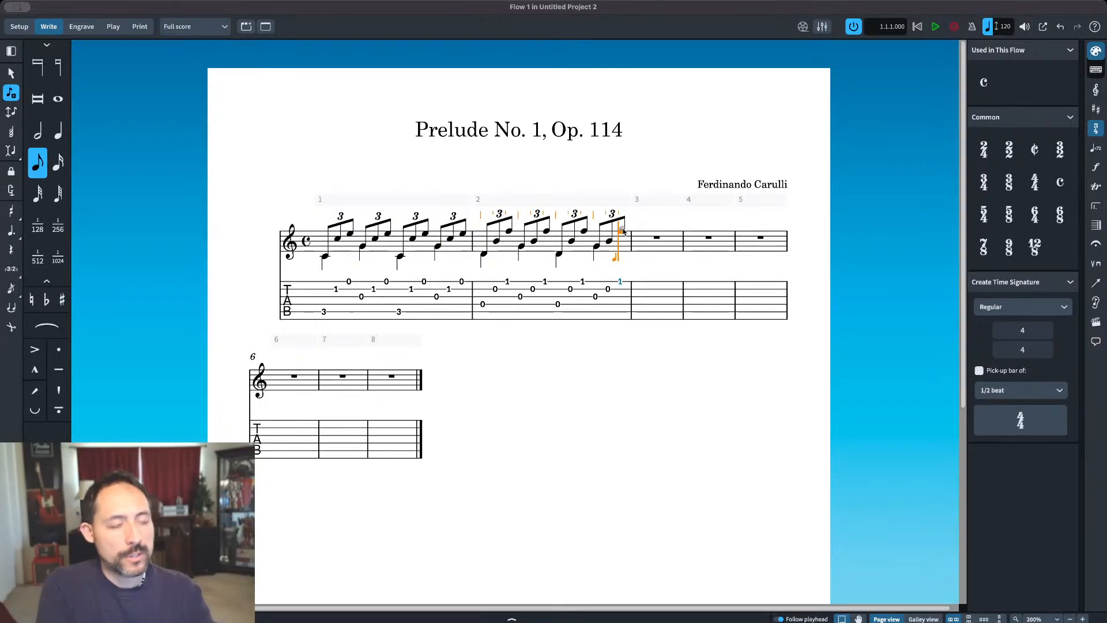
key("Right")
key("Left")
key("Left")
key("Left")
key("Right")
key("Right")
key("Right")
key("Right")
key("Right")
key("Right")
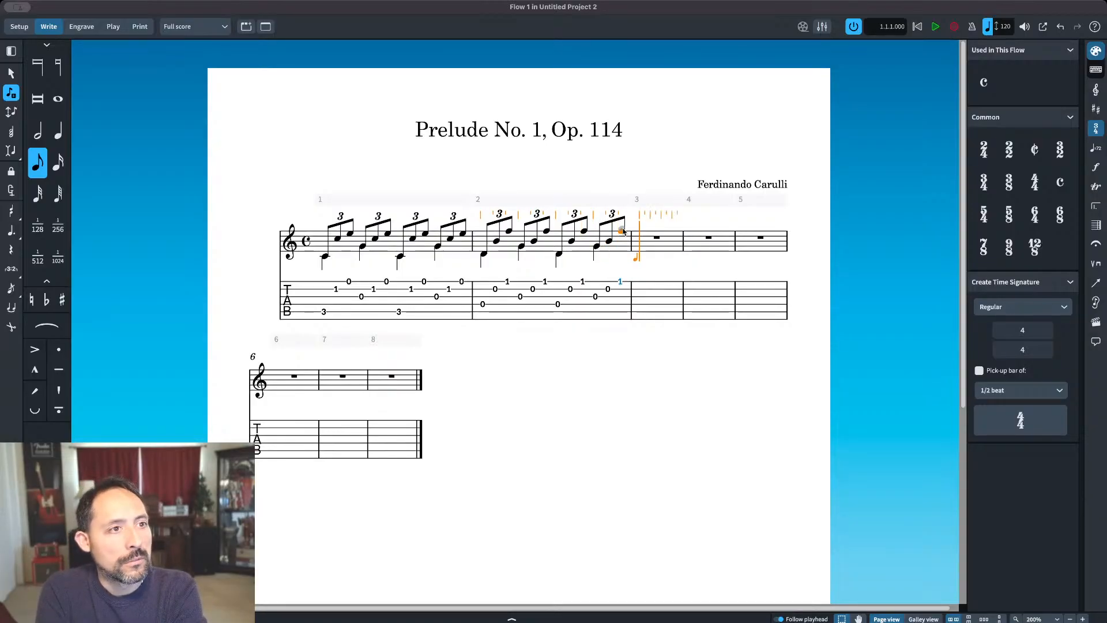
key("Right")
key("Right")
key("Right")
key("Right")
key("Left")
key("Left")
key("Left")
key("Left")
key("Left")
key("Left")
key("Left")
key("Left")
key("Right")
key("Right")
key("Right")
key("Right")
key("Right")
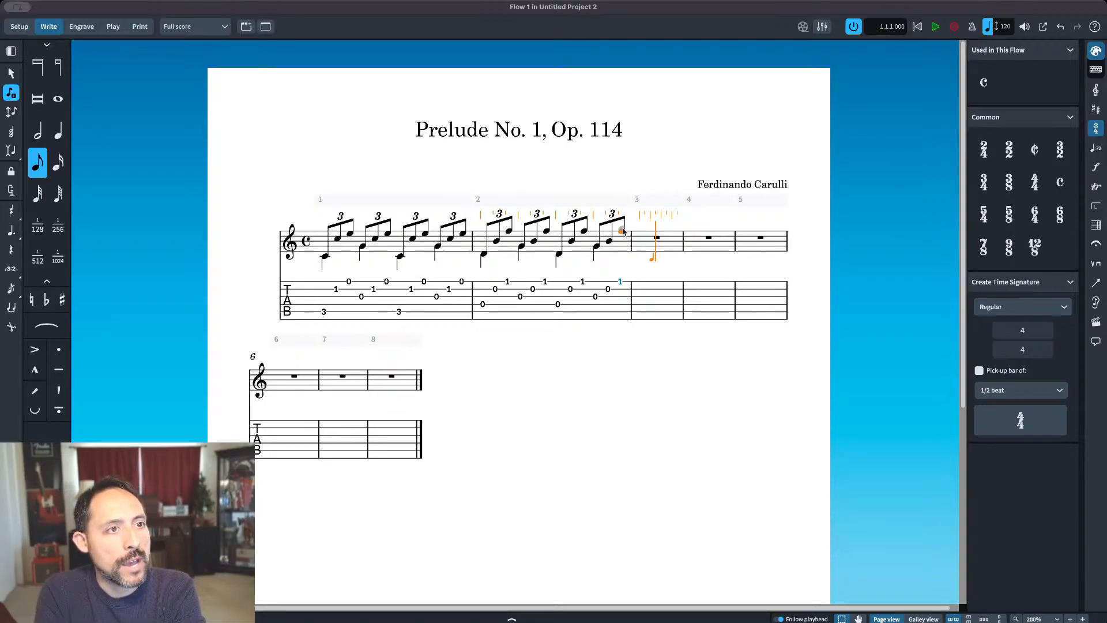
key("Right")
key("Right")
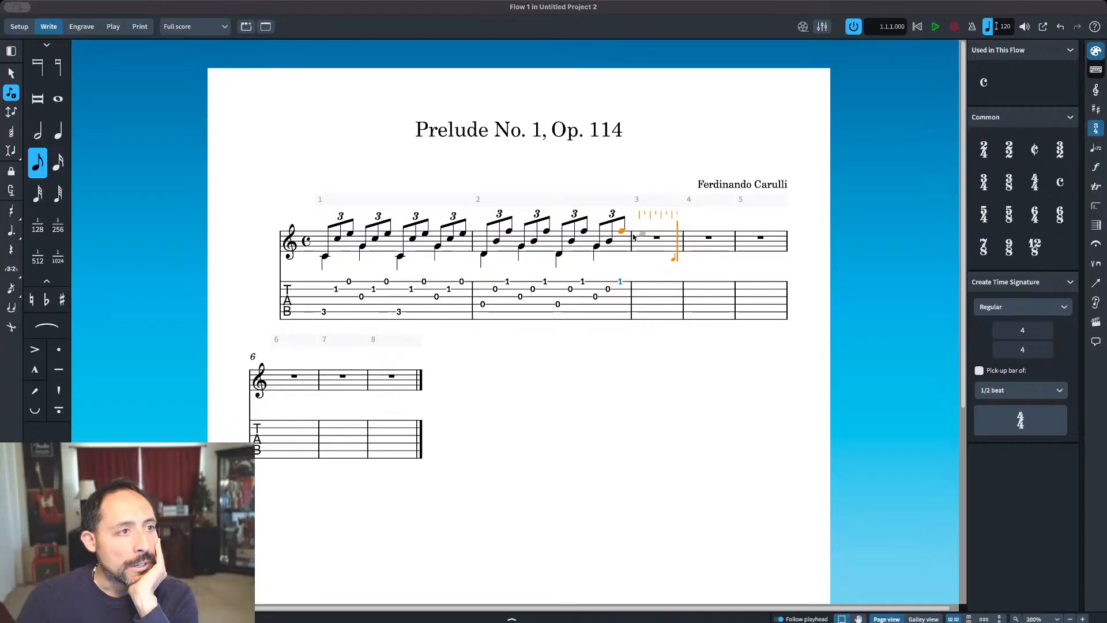
key("Left")
key("Left")
key("Left")
key("Left")
key("Left")
key("Left")
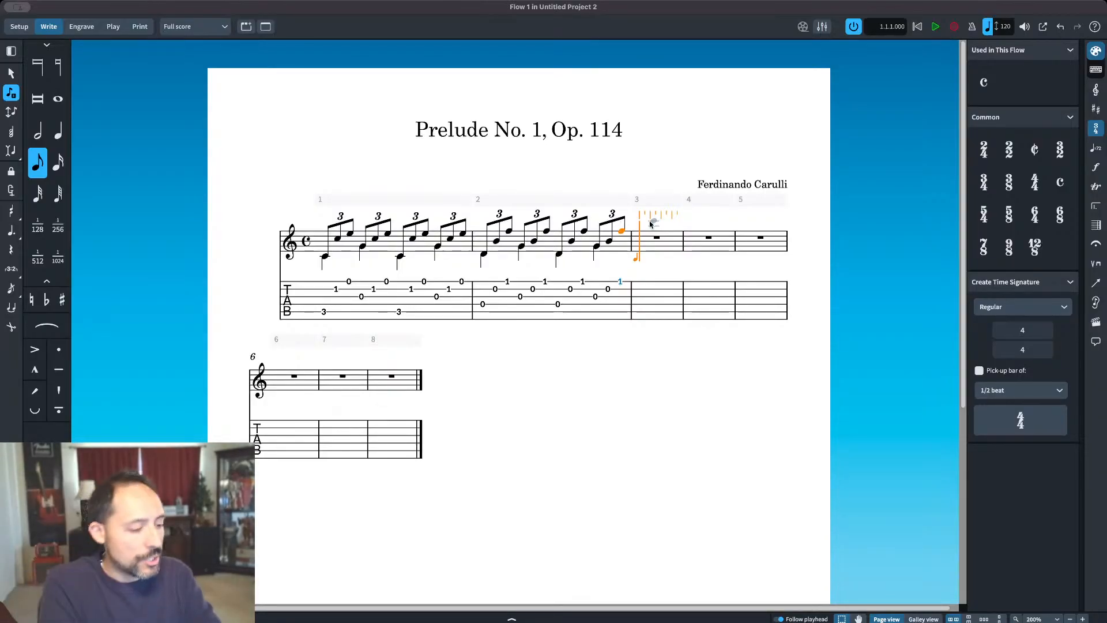
Step: Enter eighth notes low E, C and high G at the start of bar 3, adjusting their octaves
key("e")
key("ctrl+alt+Down")
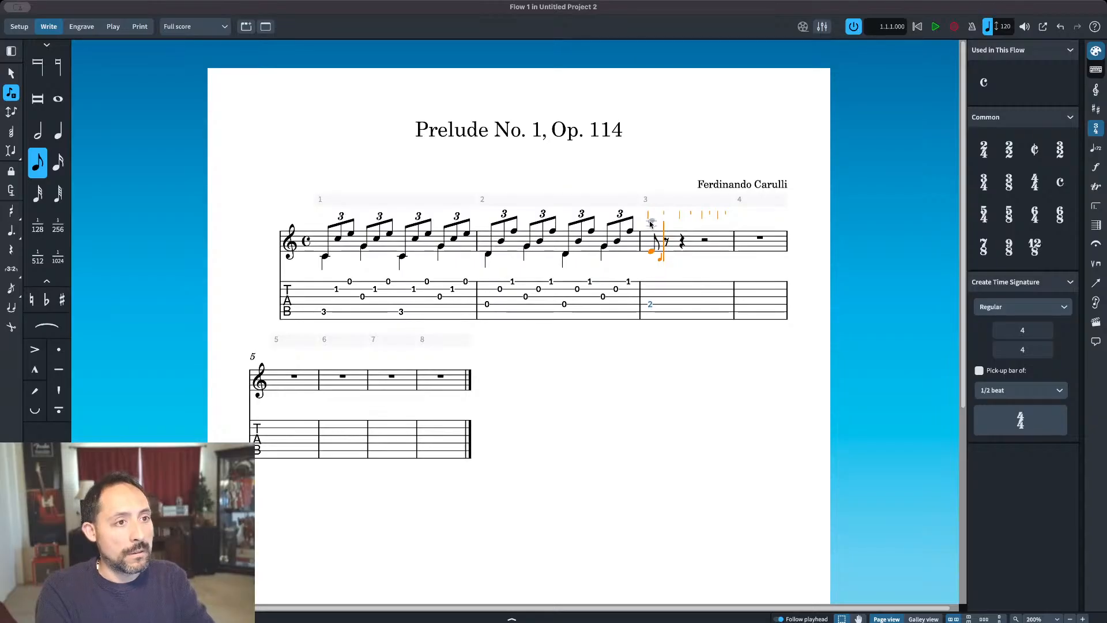
key("c")
key("ctrl+alt+Up")
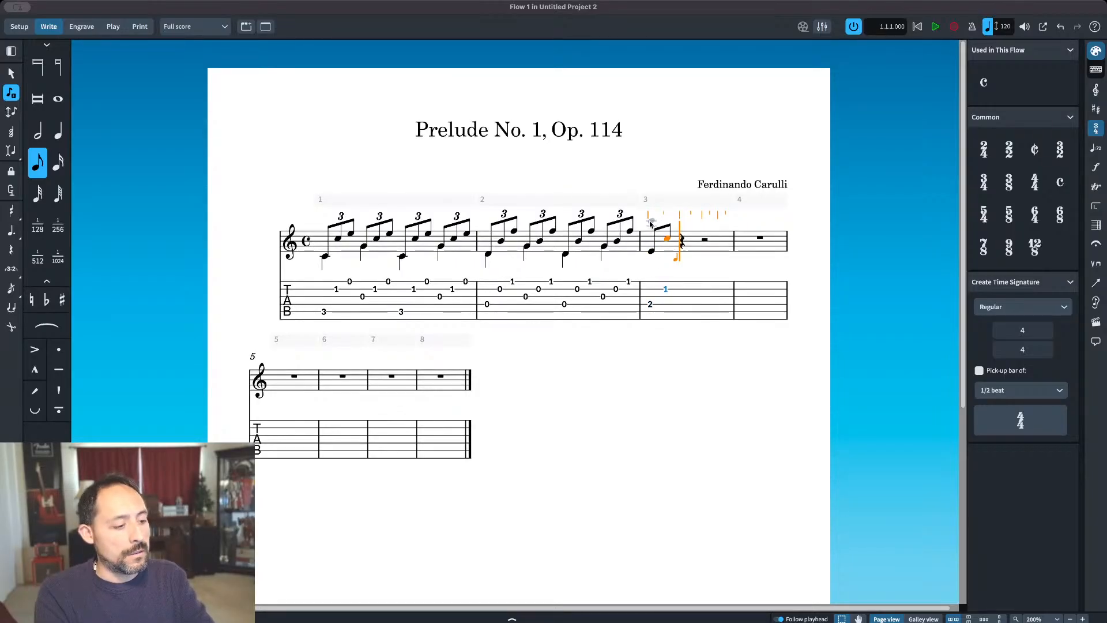
key("g")
key("ctrl+alt+Up")
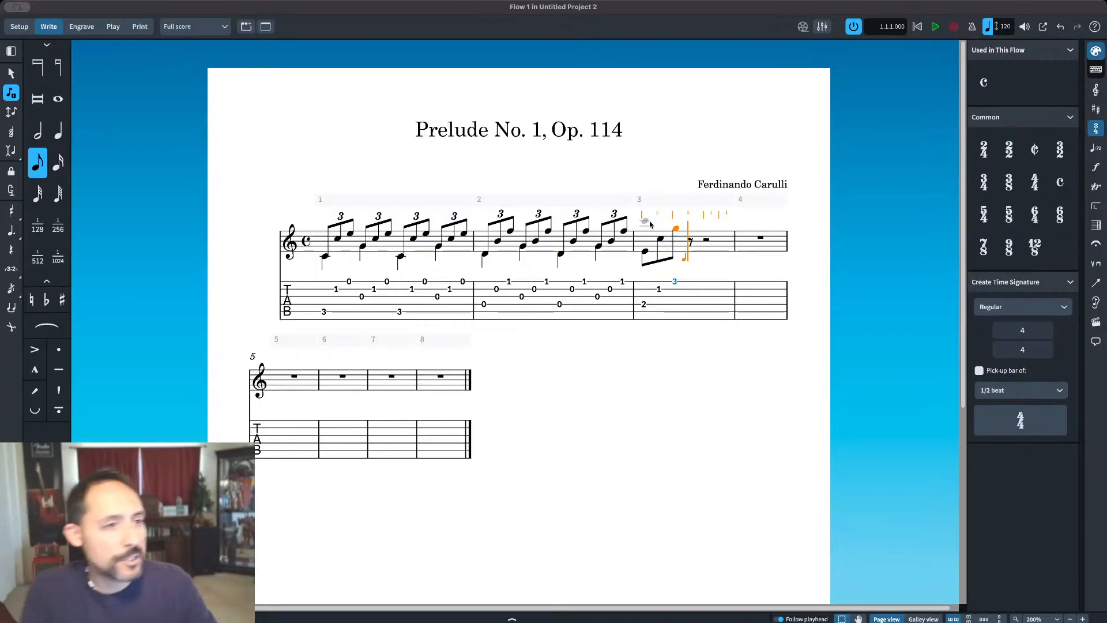
Step: Add eighth notes open G, C and high G after the first three notes of bar 3
key("3")
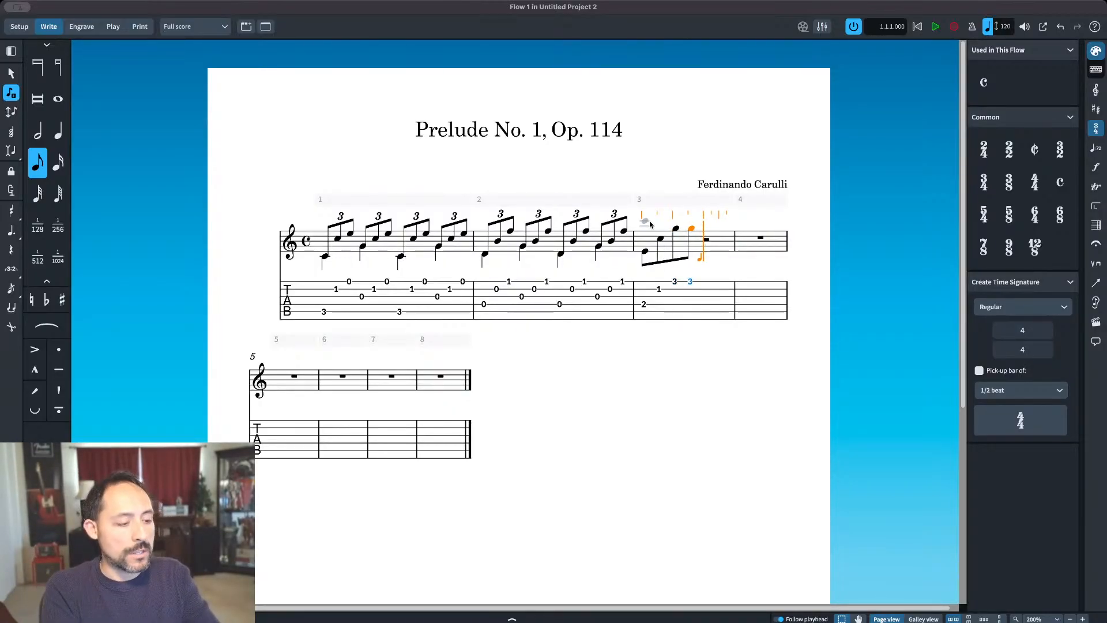
key("0")
key("Up")
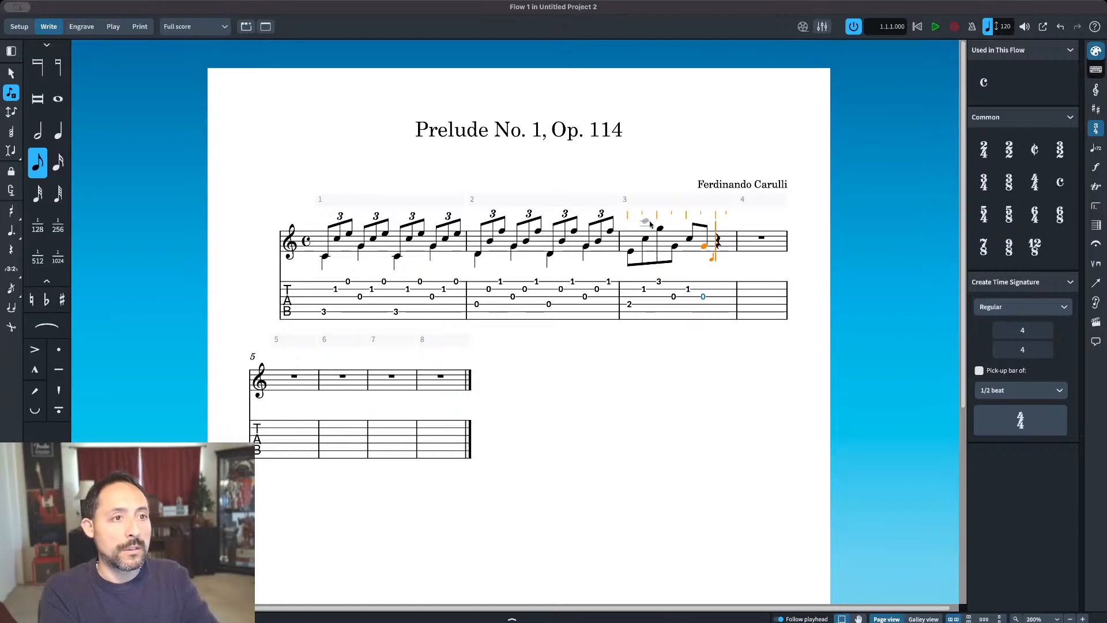
key("3")
key("Escape")
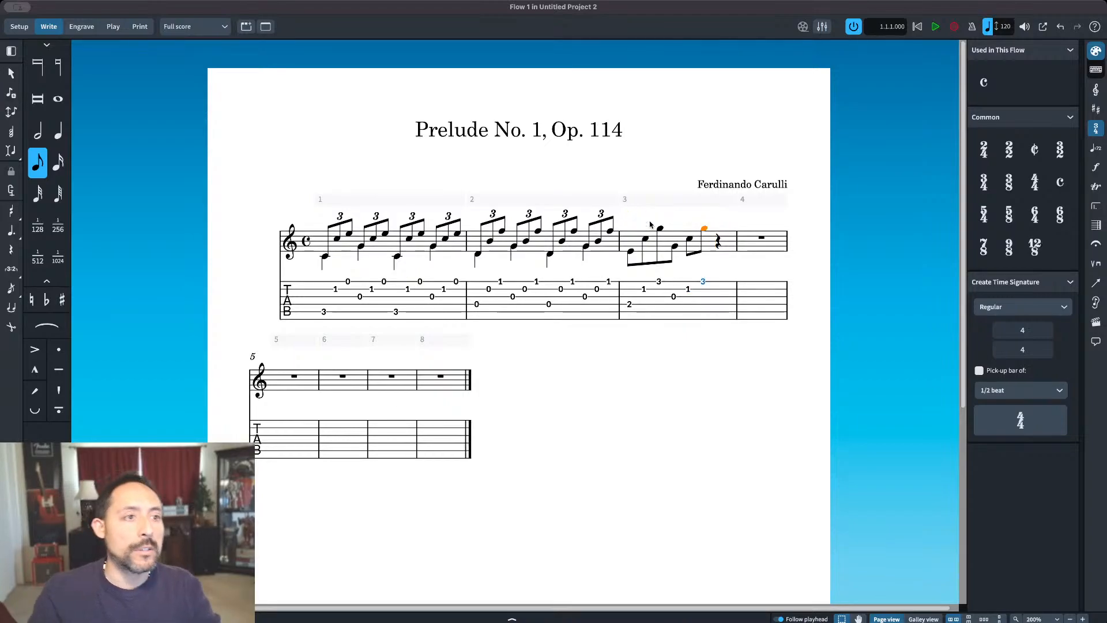
Step: Turn the first three eighth notes of bar 3, E, C and G, into a triplet
left_click(630, 252)
left_click(660, 229, "shift")
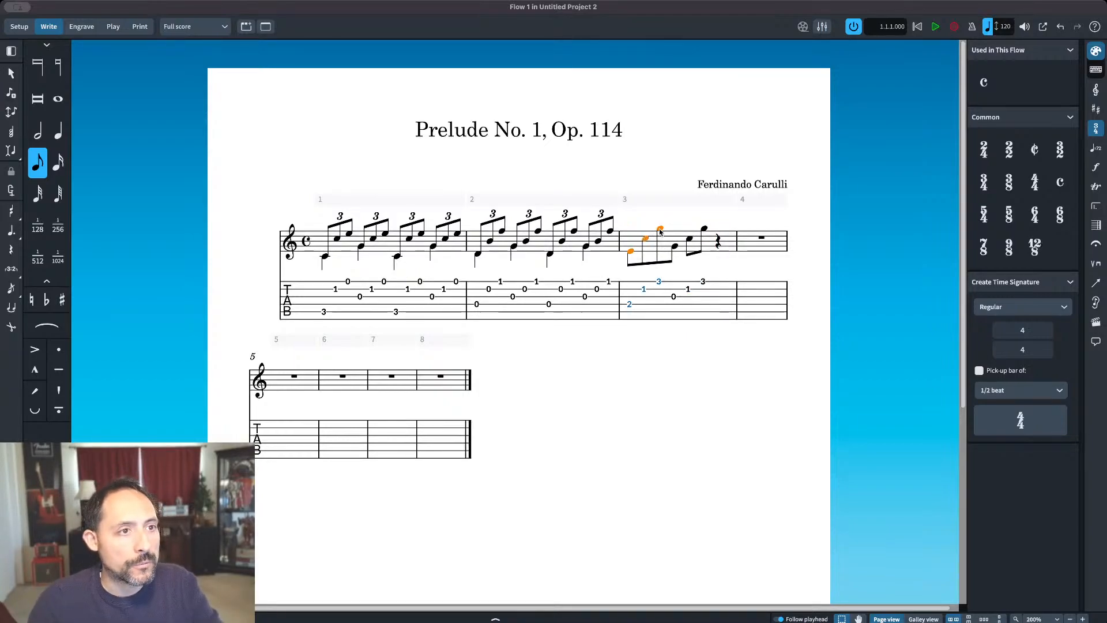
left_click(10, 269)
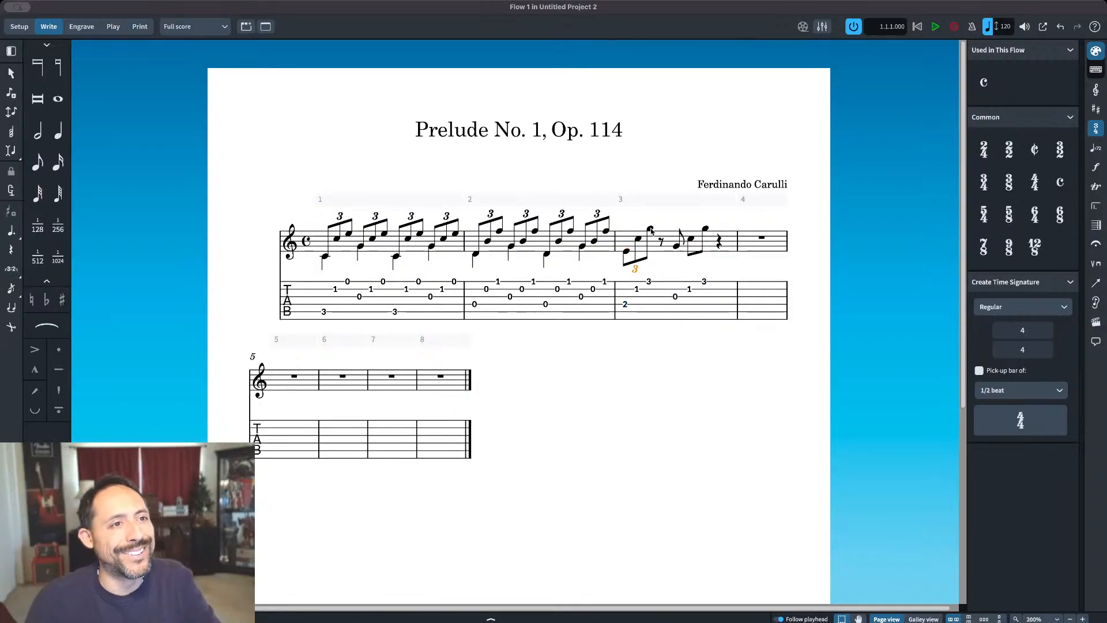
Step: Cut the G, C, G eighth notes, paste them directly after the first triplet of bar 3 and make them a triplet
left_click(675, 246)
left_click(704, 228, "shift")
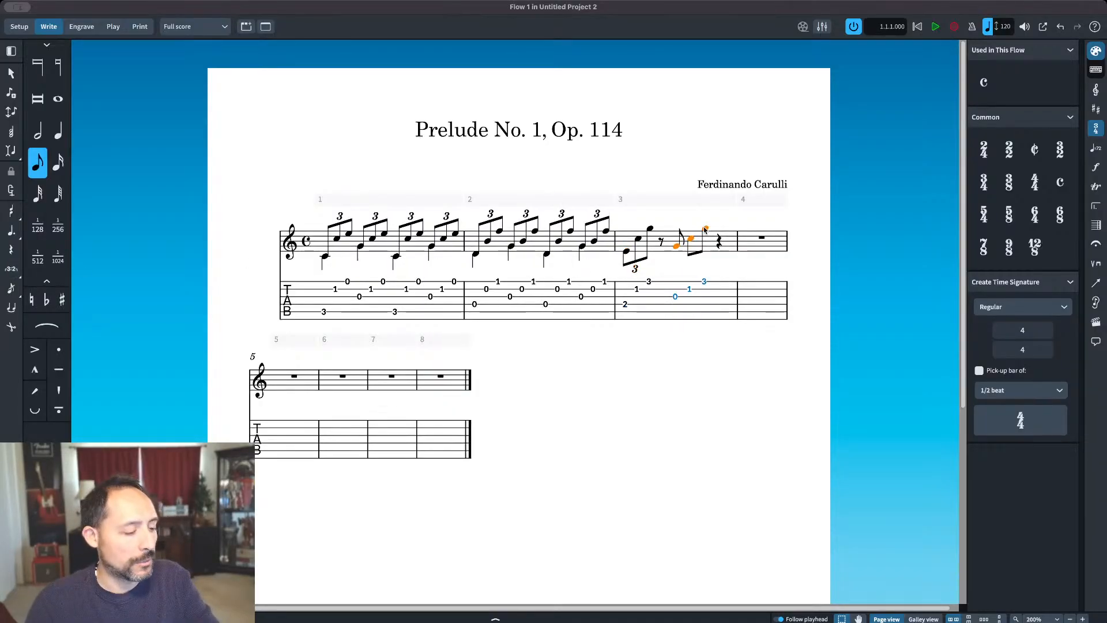
key("super+x")
left_click(683, 242)
key("super+v")
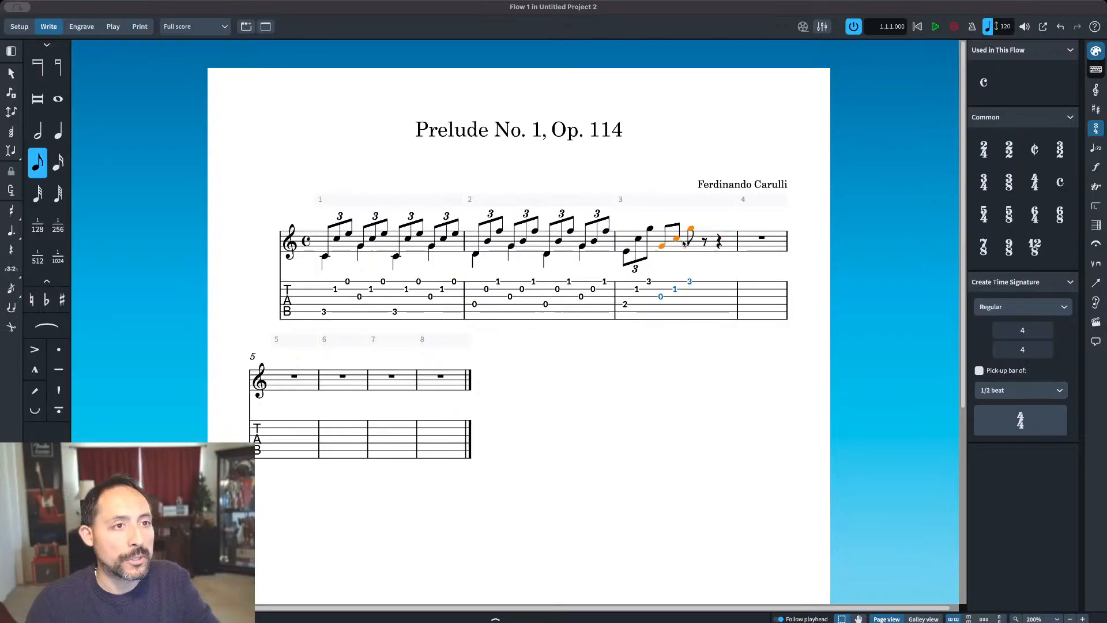
left_click(10, 269)
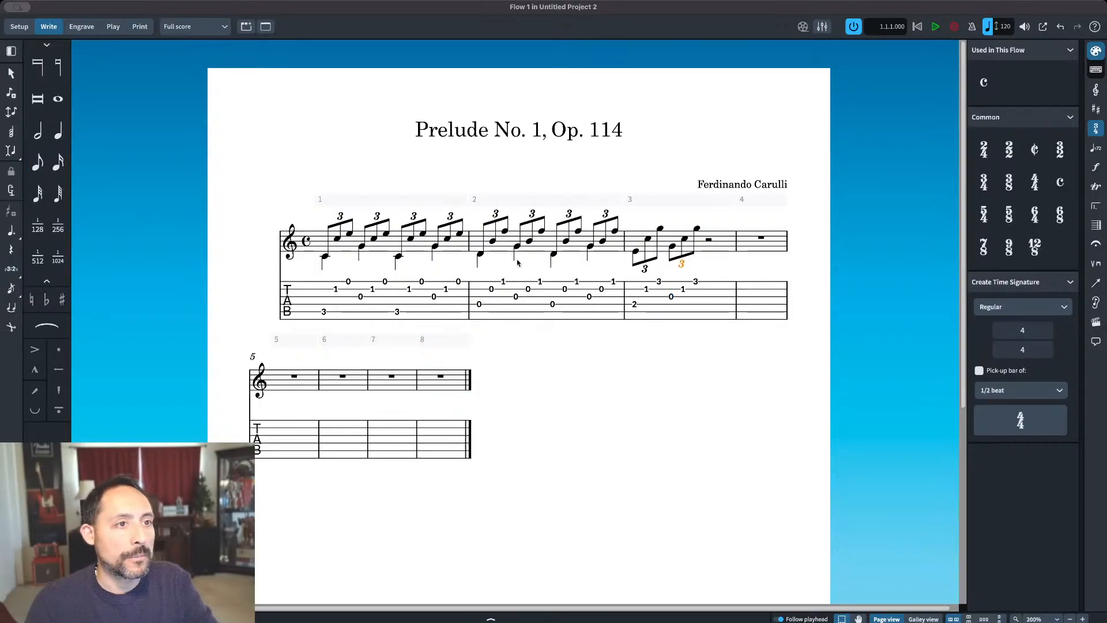
Step: Copy the two triplets of bar 3 into the second half of the bar
left_click(635, 251)
left_click(664, 231, "shift")
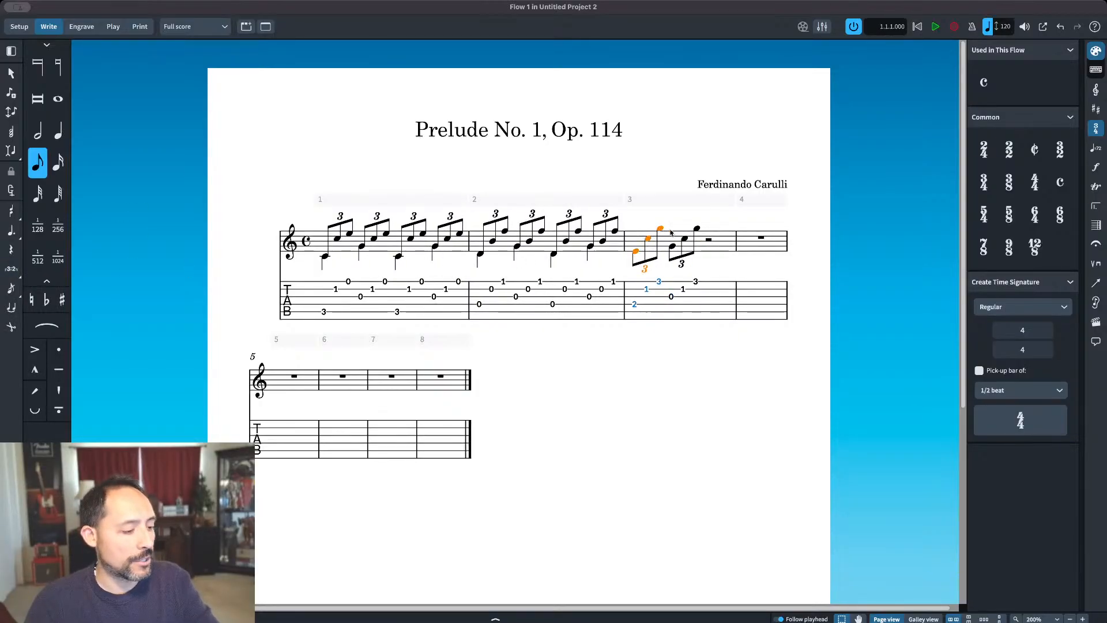
left_click(708, 239)
key("ctrl+v")
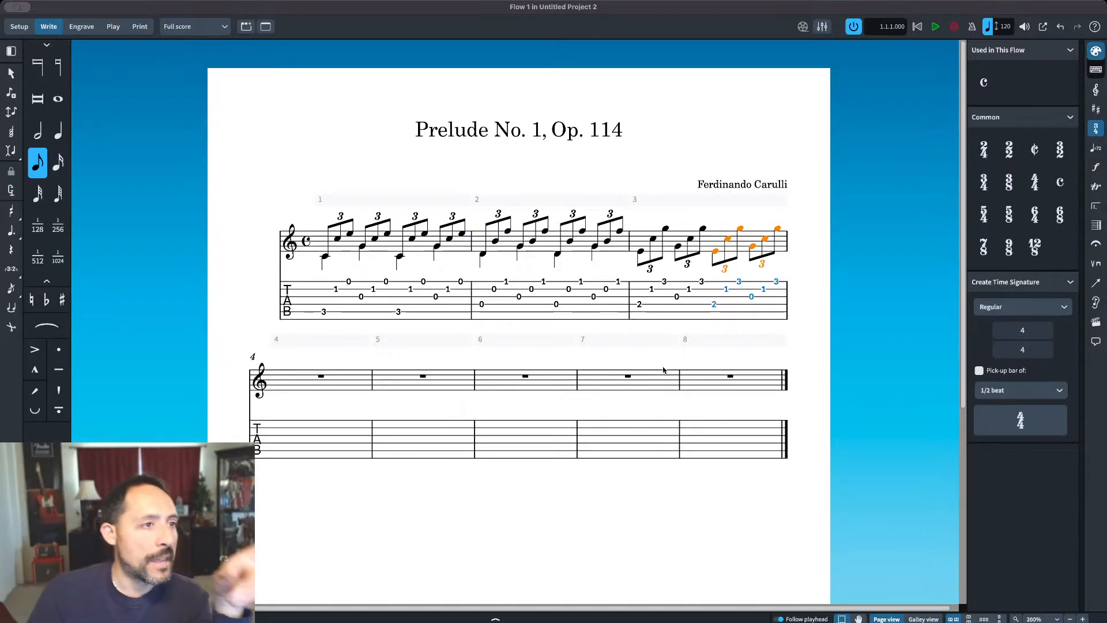
key("Escape")
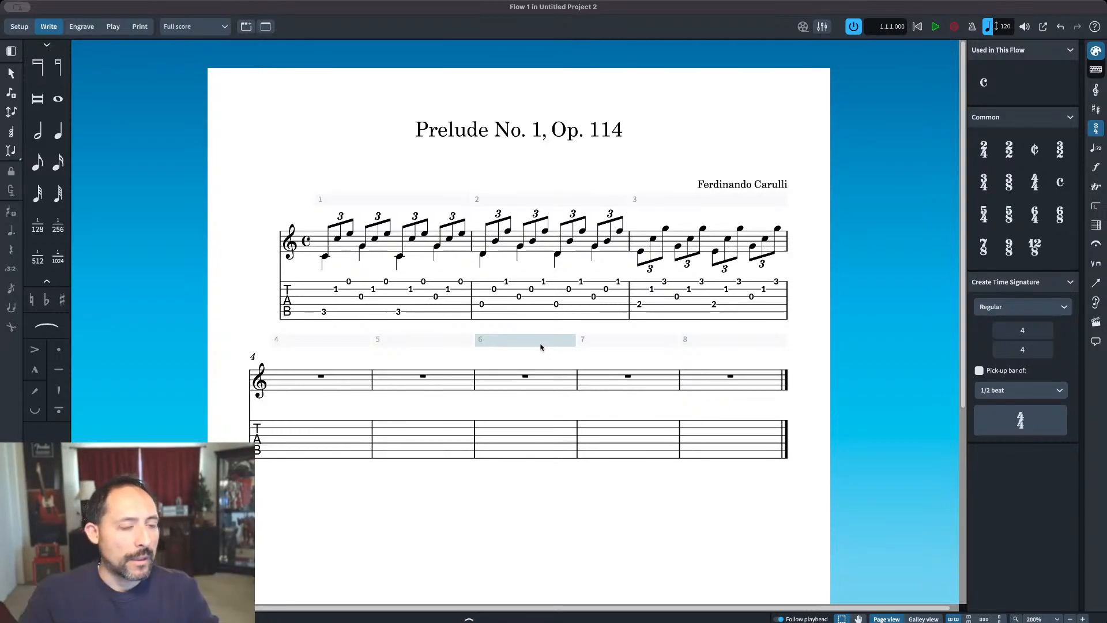
Step: Add stem-down quarter notes E, G, E and G in the second voice of bar 3
double_click(640, 252)
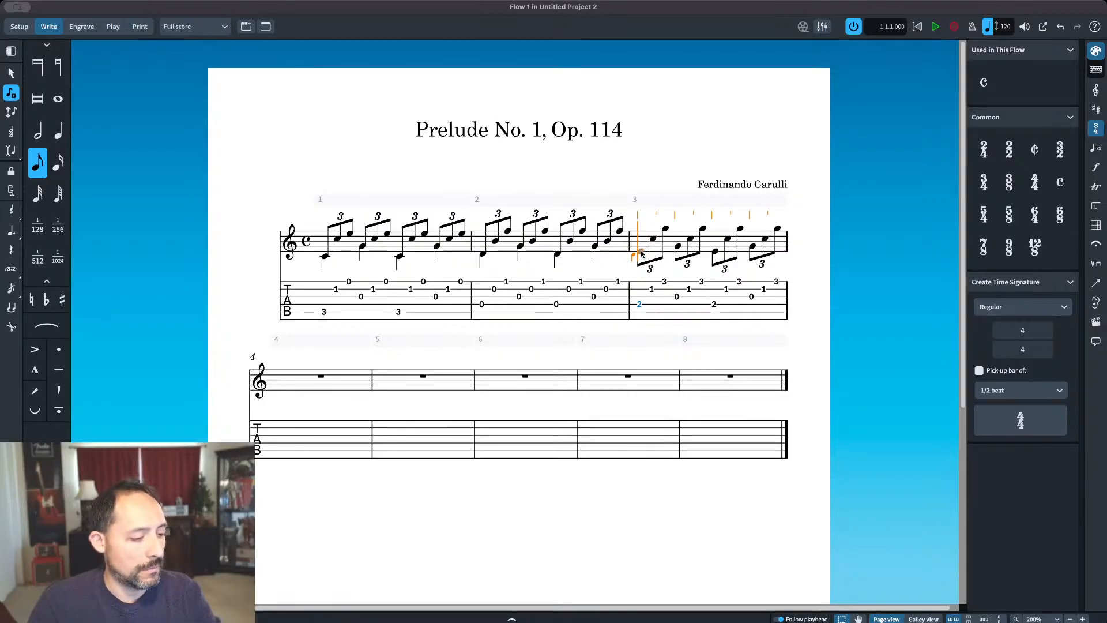
key("6")
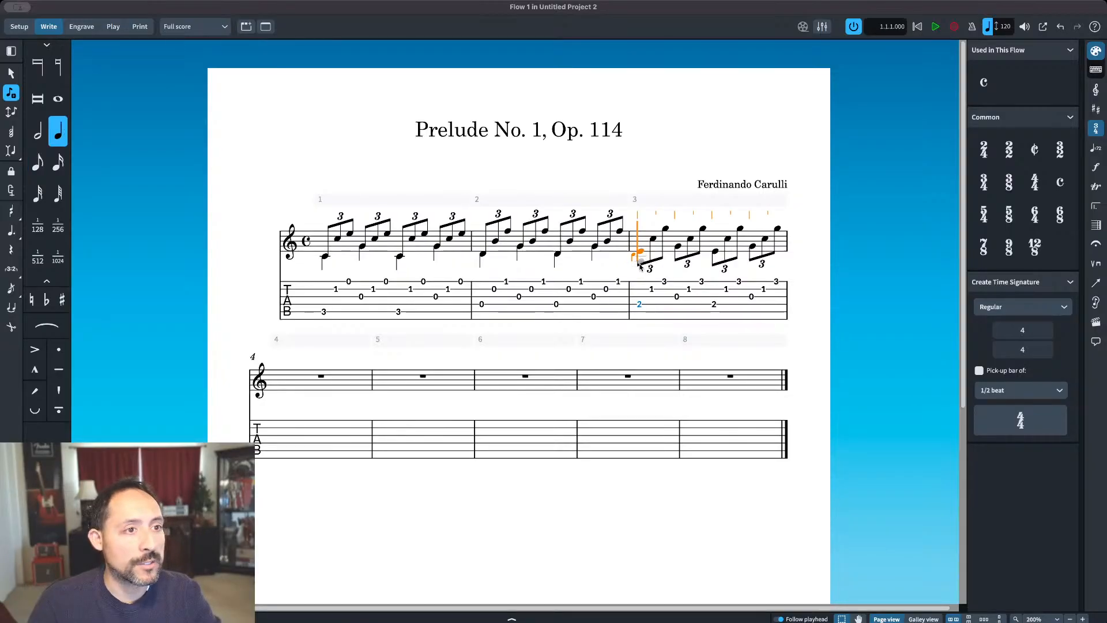
key("e")
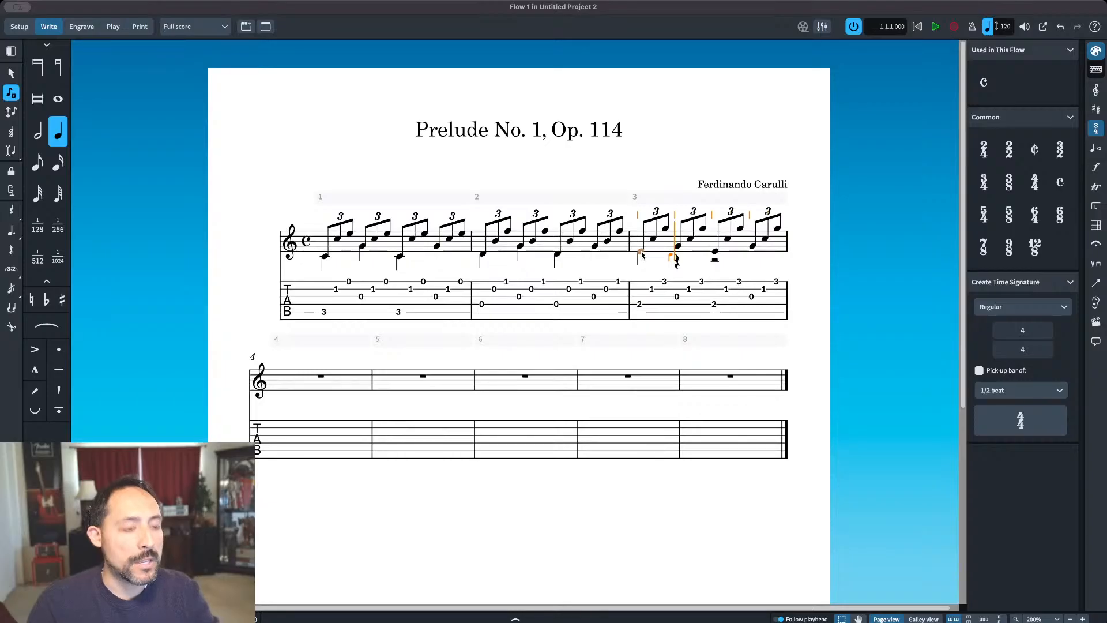
key("g")
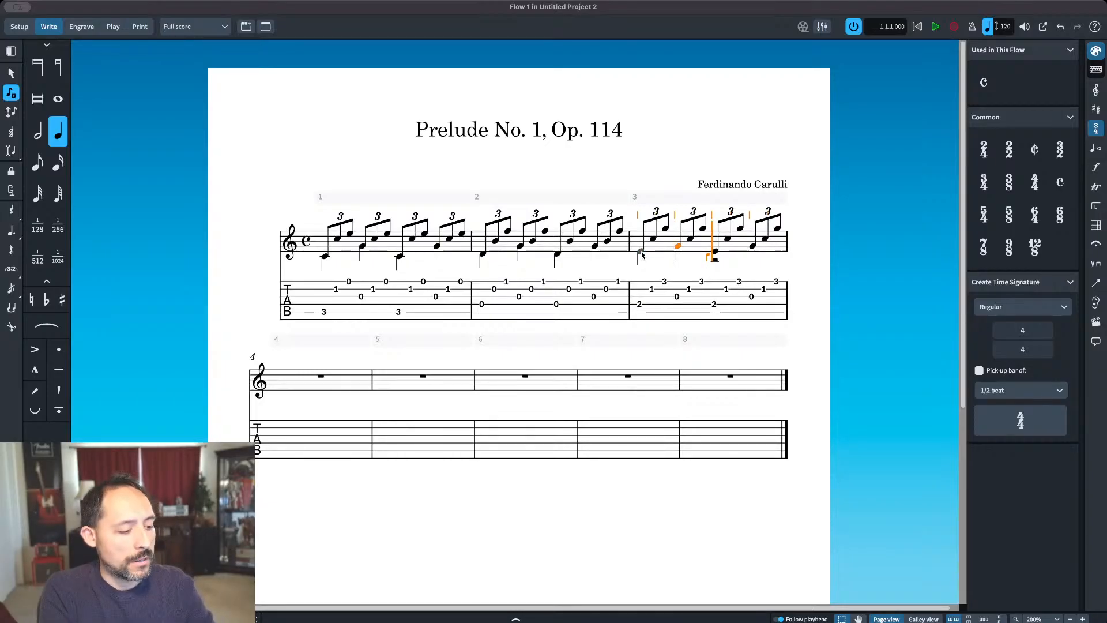
key("e")
key("g")
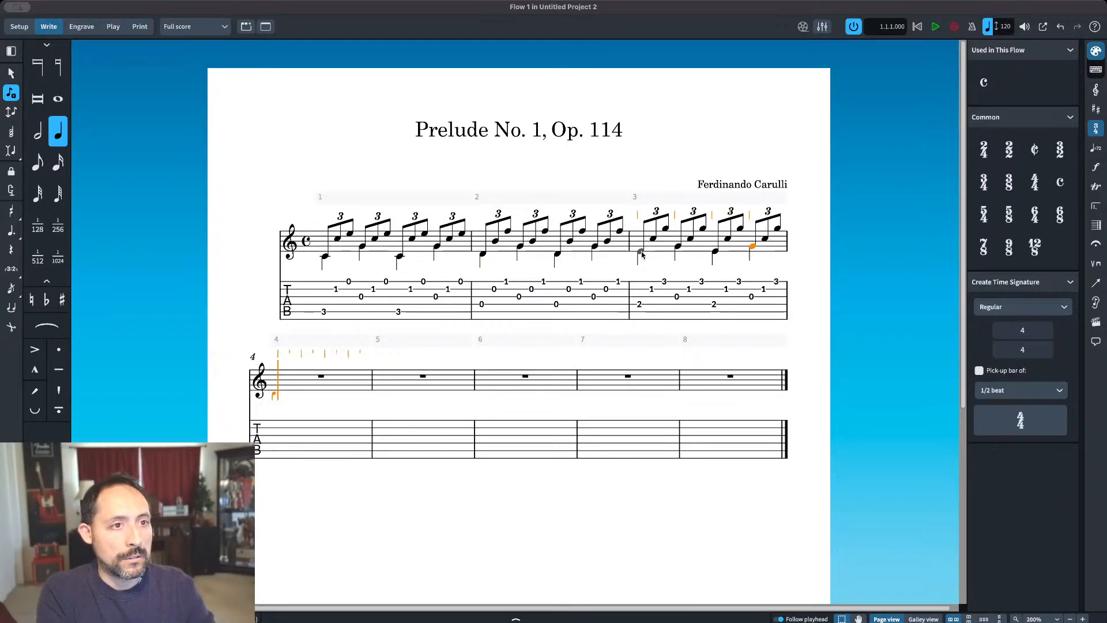
key("Escape")
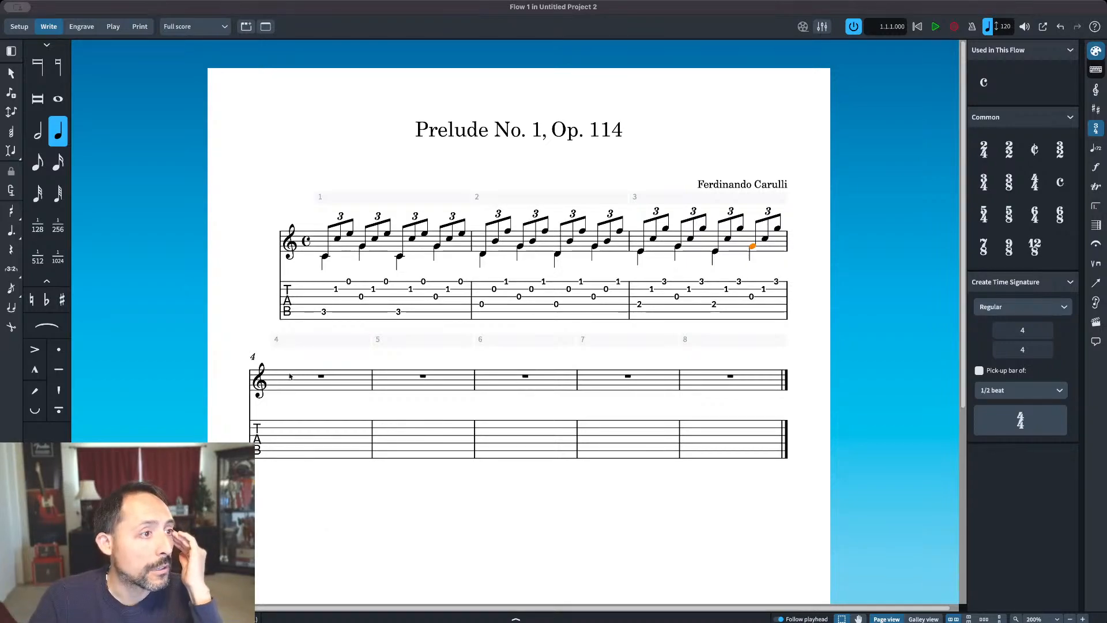
Step: Enter eighth notes D, B and F at the start of bar 4
left_click(526, 514)
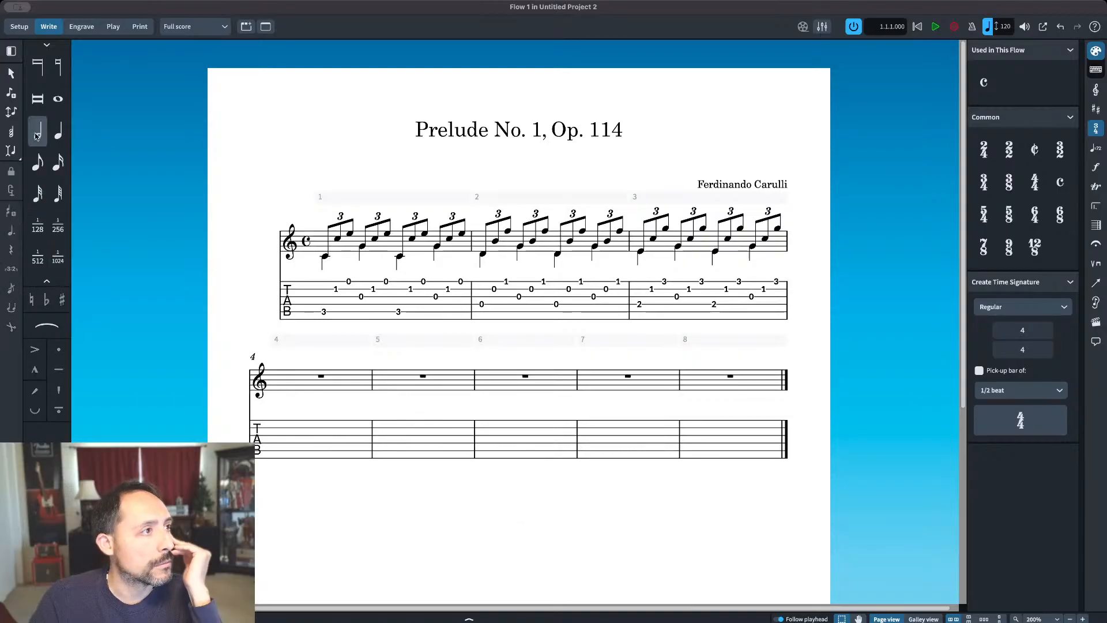
left_click(40, 161)
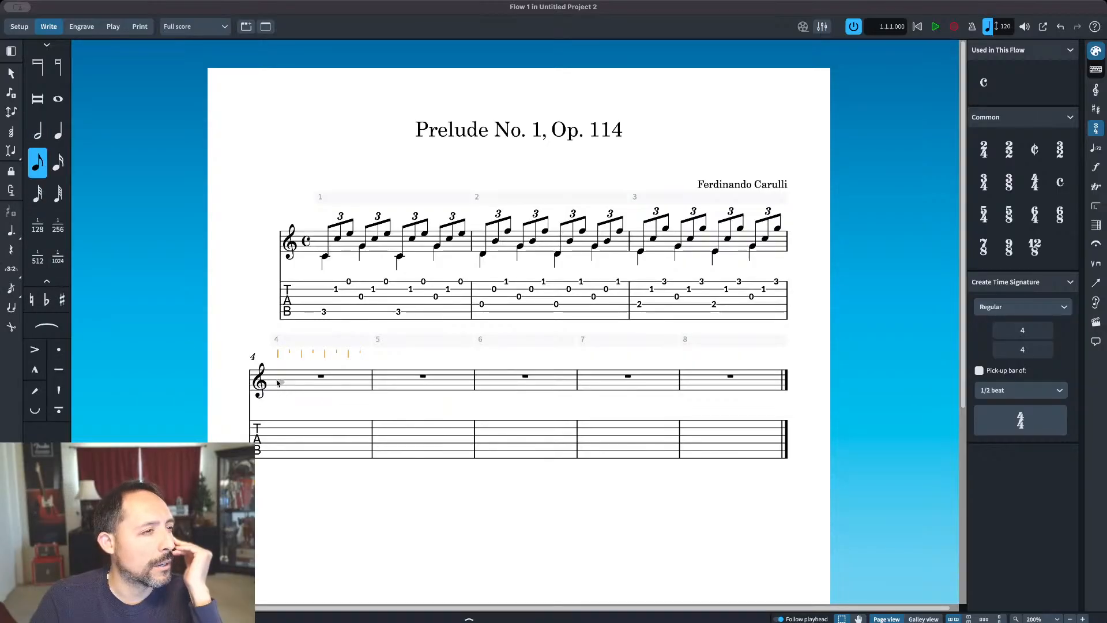
left_click(275, 393)
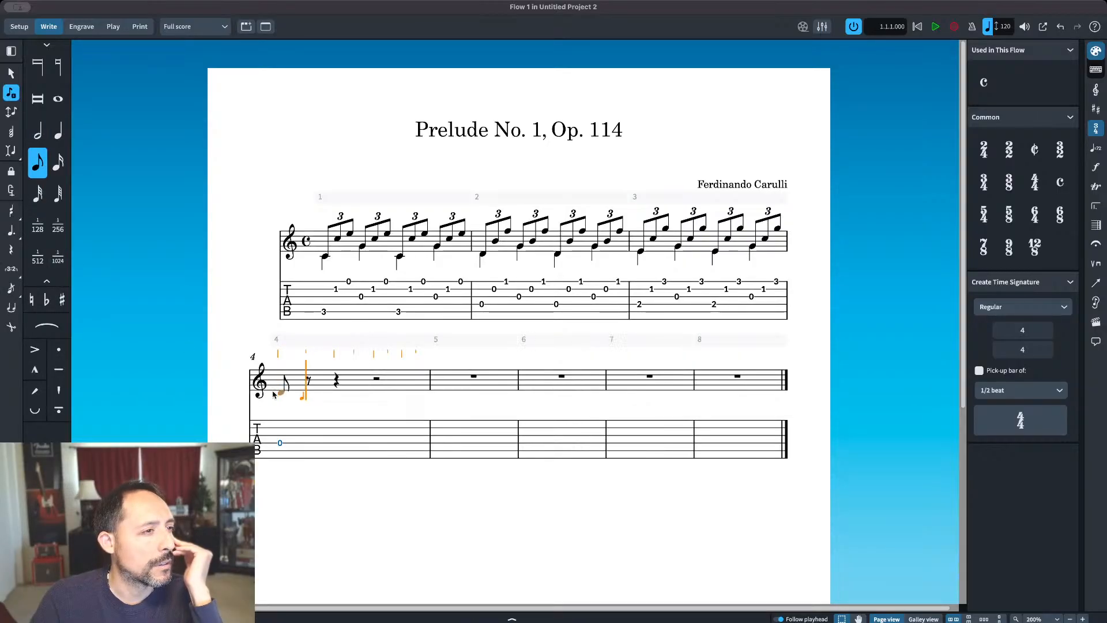
key("b")
key("f")
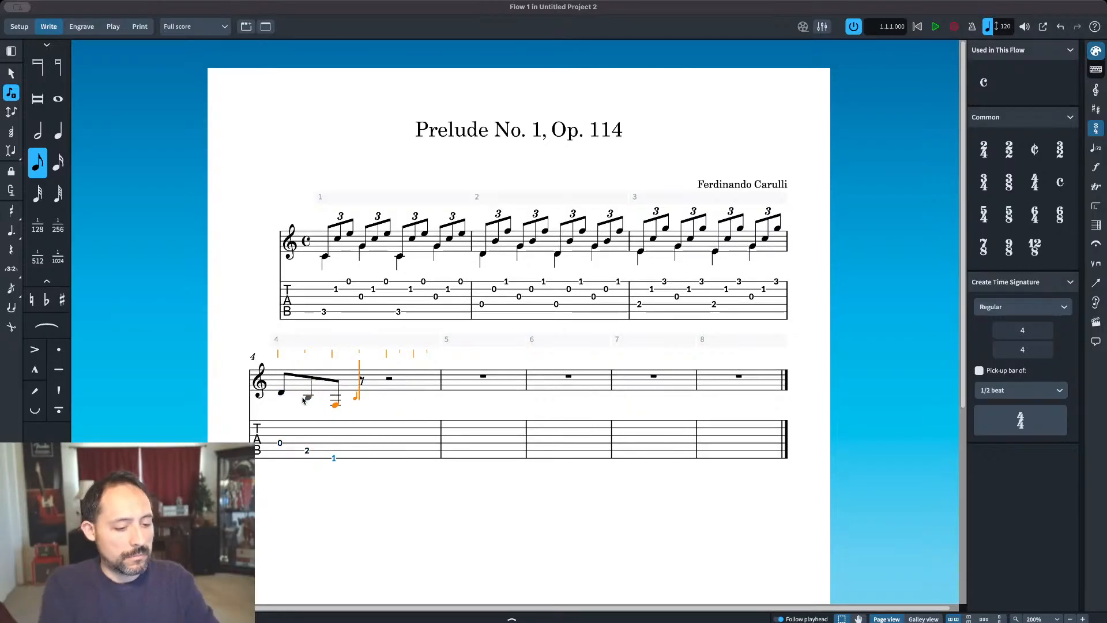
Step: Raise the F in bar 4 by two octaves and the B before it by one octave
key("ctrl+alt+Up")
key("ctrl+alt+Up")
key("Left")
key("Escape")
left_click(310, 399)
key("ctrl+alt+Up")
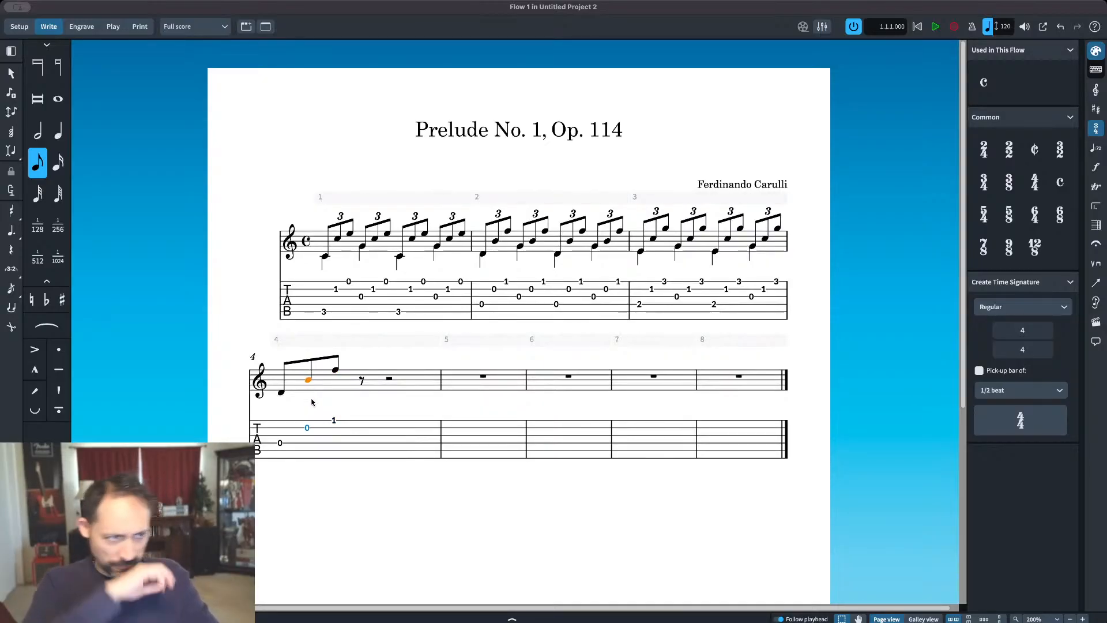
Step: Turn the D, B and F eighth notes at the start of bar 4 into a triplet
left_click(283, 391)
left_click(328, 368, "shift")
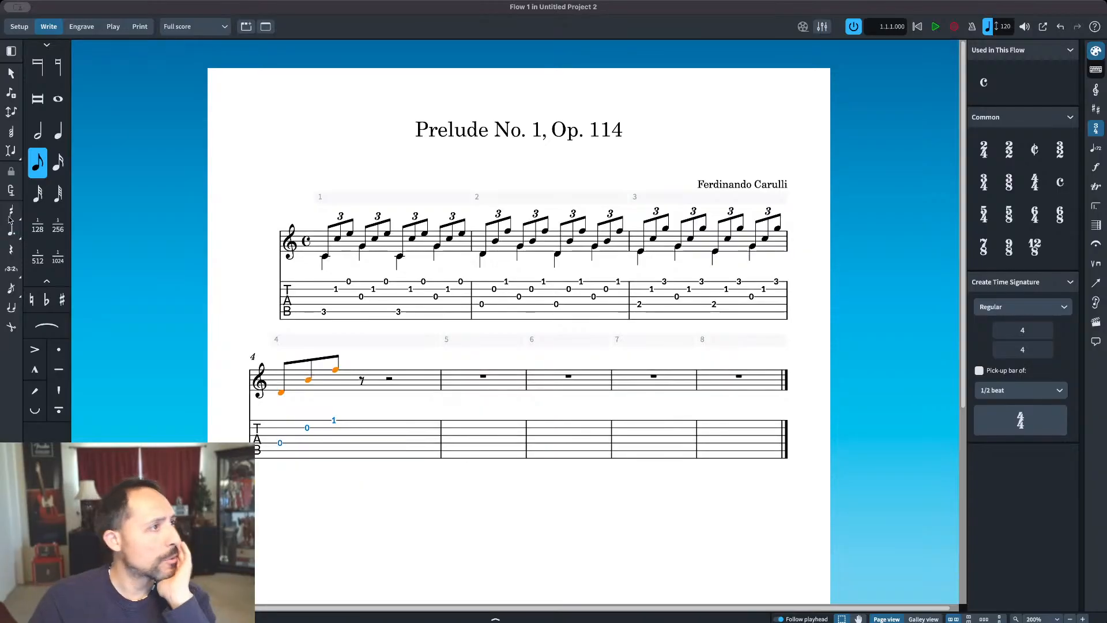
left_click(11, 270)
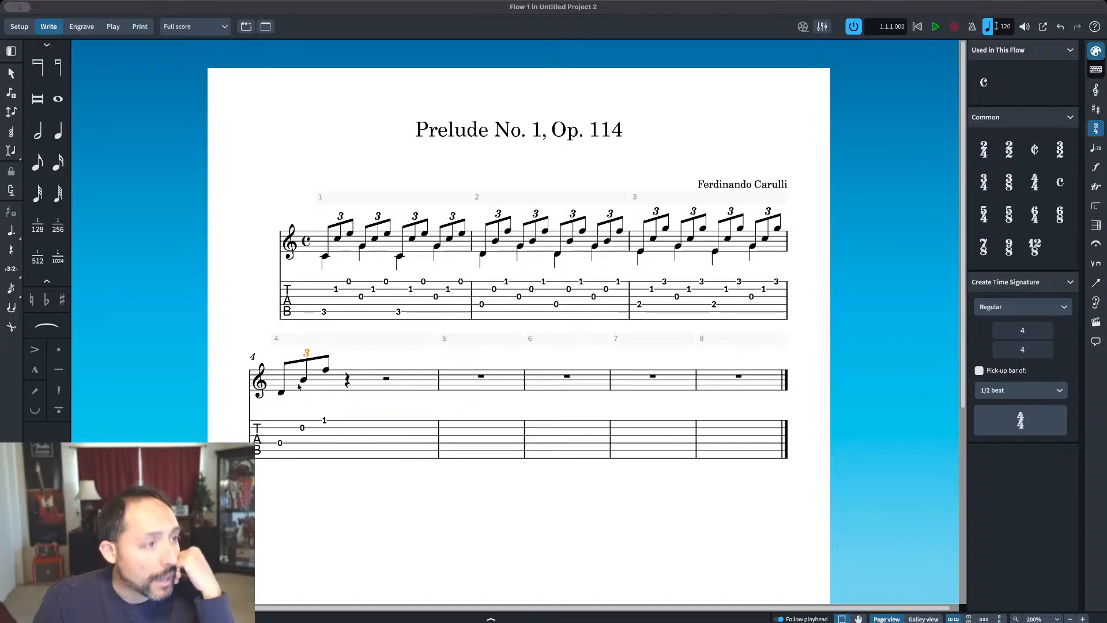
Step: Enter eighth notes G, B and F after the first triplet of bar 4, with the F shifted up an octave
double_click(325, 371)
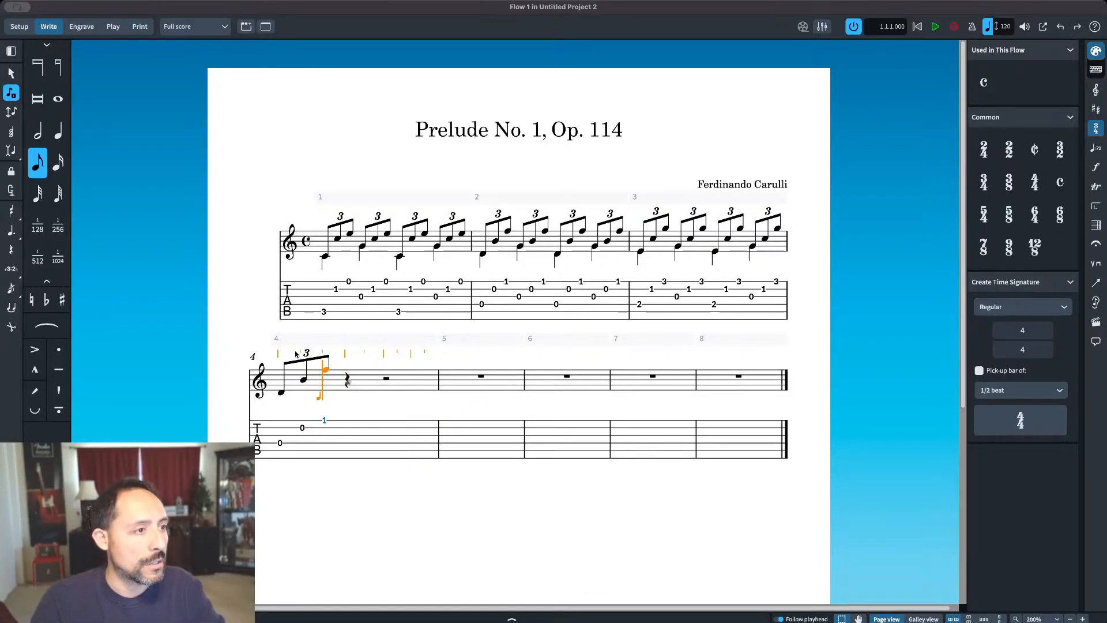
left_click(344, 385)
key("b")
key("f")
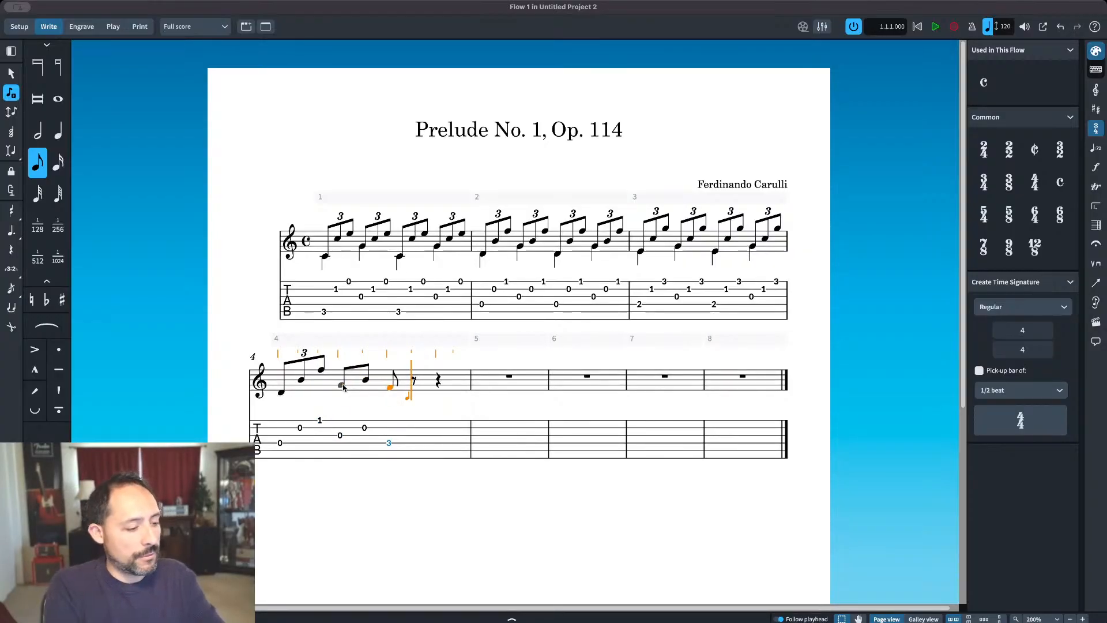
key("super+alt+Up")
key("Escape")
Step: Turn the G, B and F eighth notes in bar 4 into a triplet
left_click(343, 387)
left_click(389, 370, "shift")
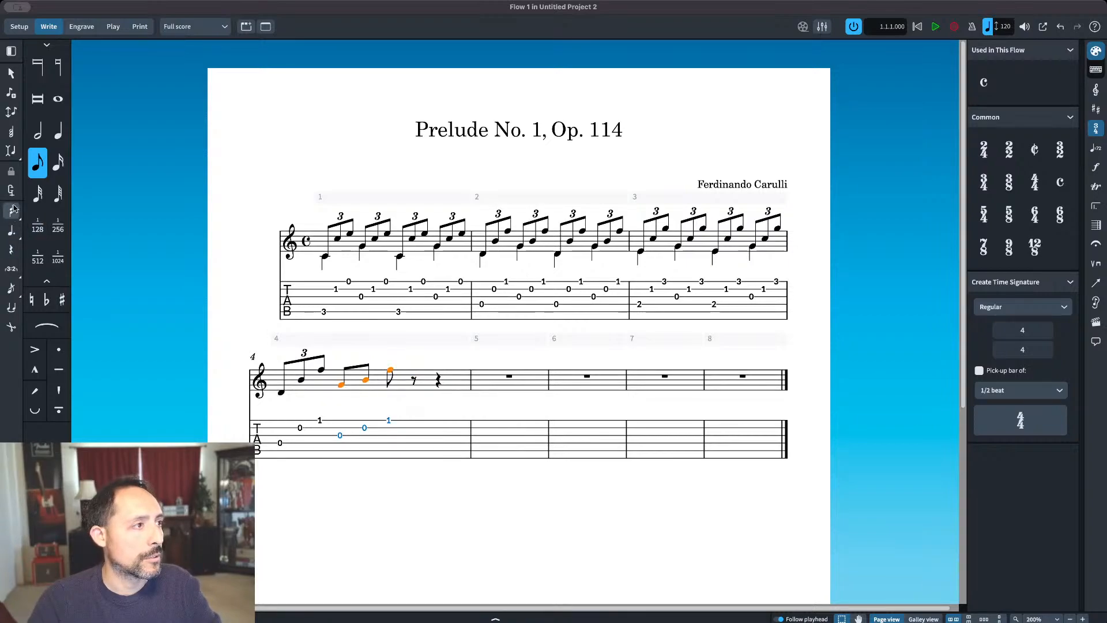
left_click(15, 268)
Step: Repeat the two triplets of bar 4 directly after themselves to fill the second half of the bar
left_click(281, 392)
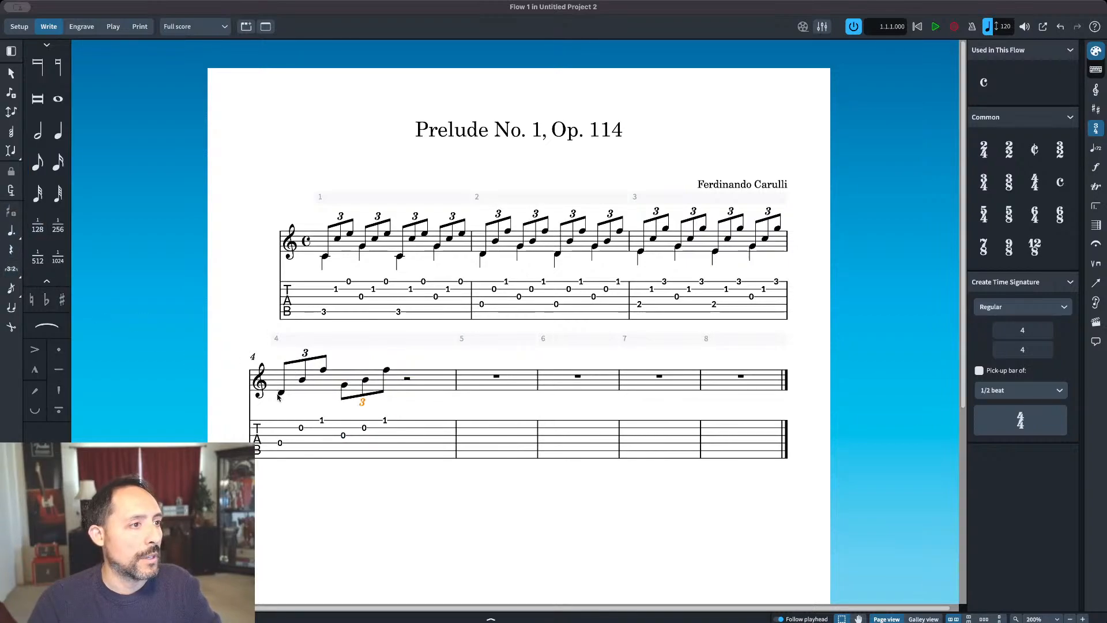
left_click(386, 370, "shift")
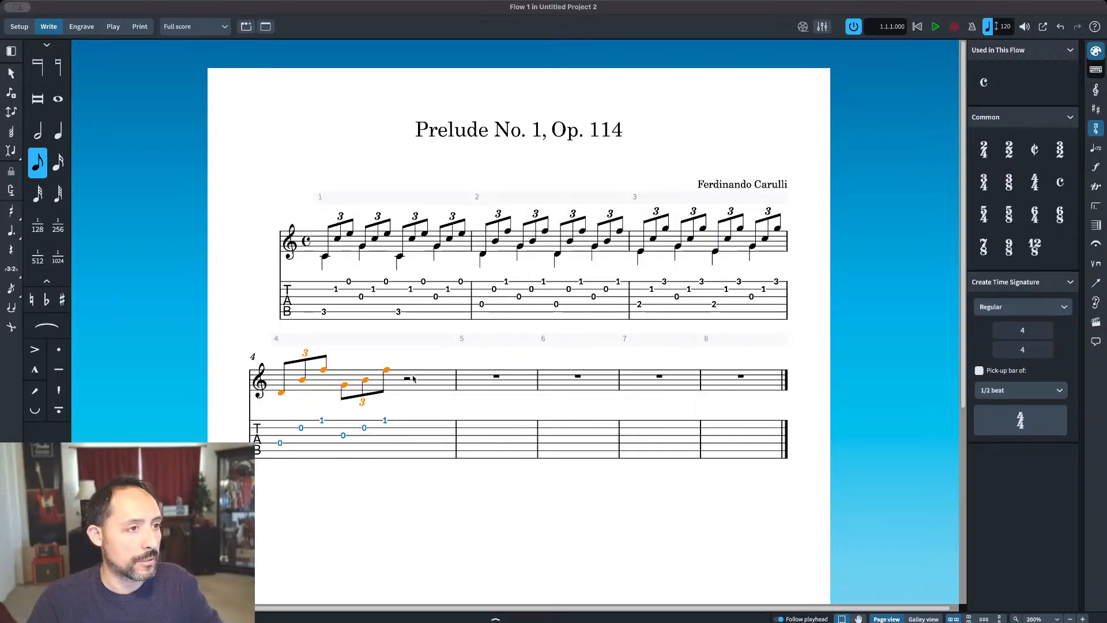
key("r")
Step: Enter quarter notes D, G, D and G in the bass voice of bar 4
left_click(281, 394)
key("shift+n")
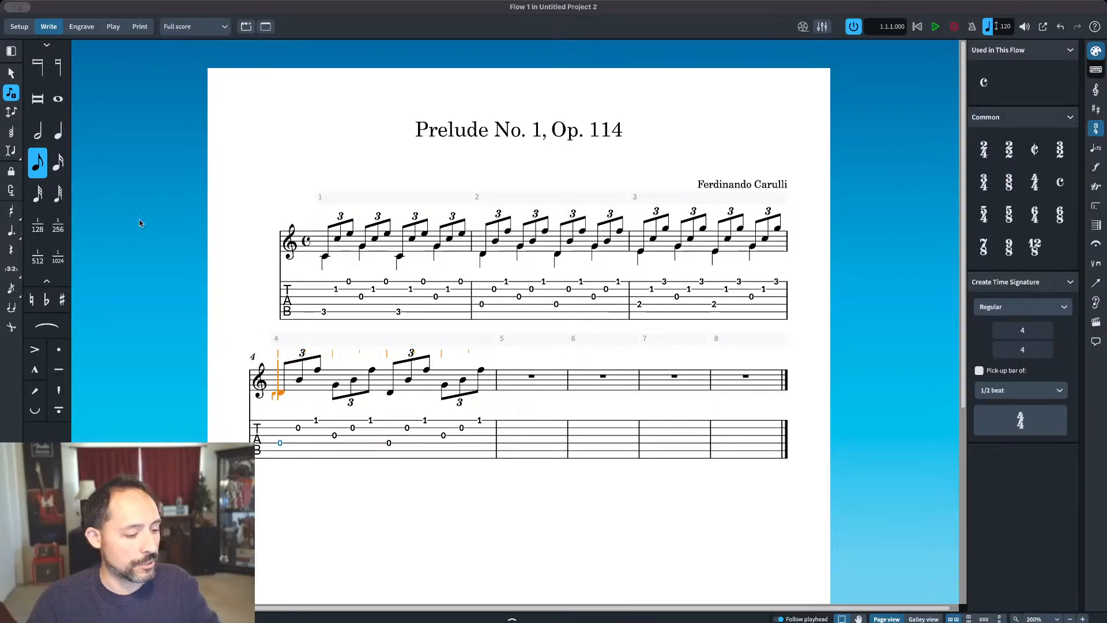
key("6")
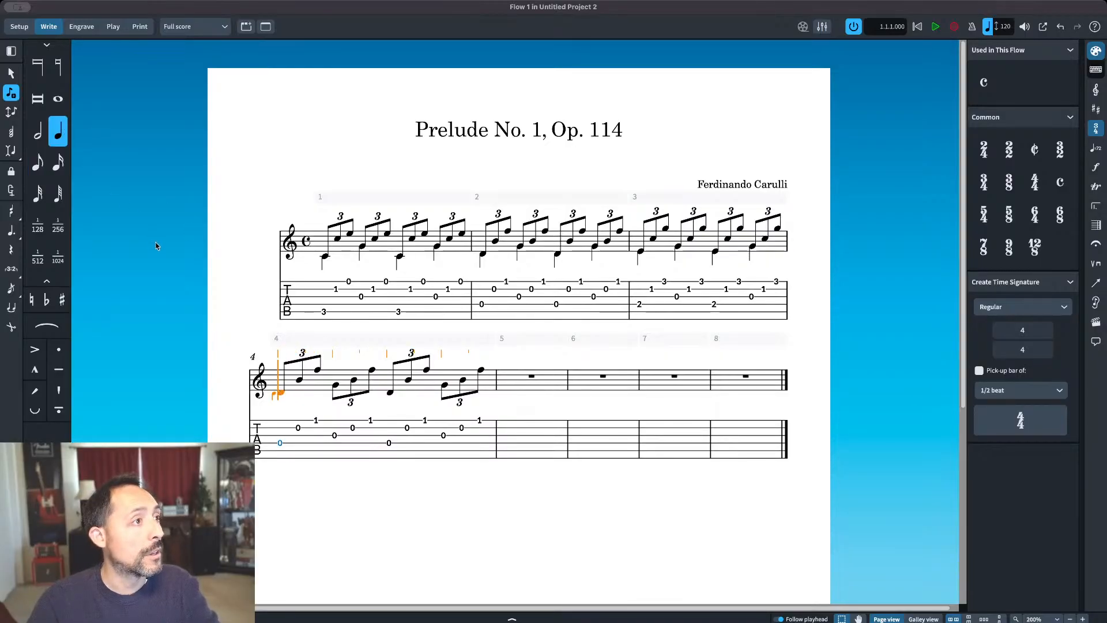
left_click(281, 396)
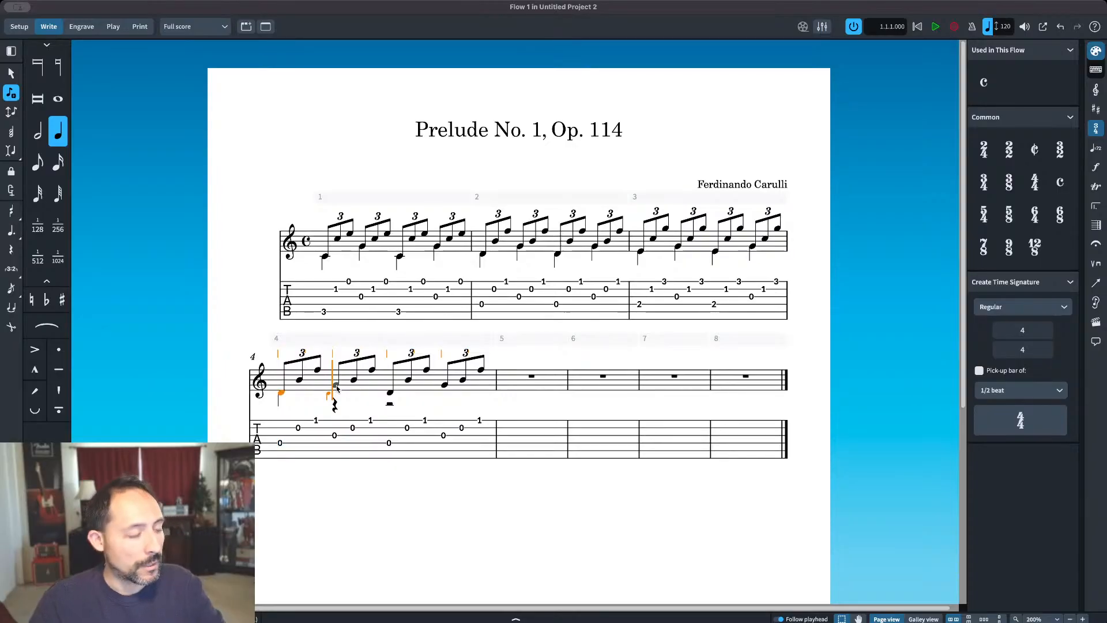
key("d")
key("g")
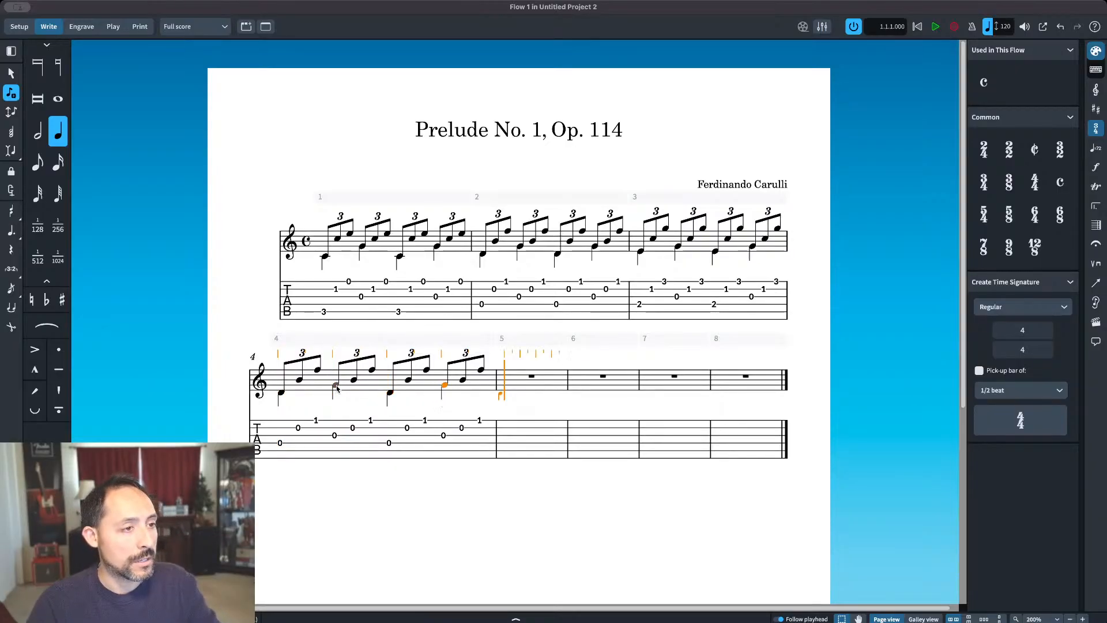
key("Escape")
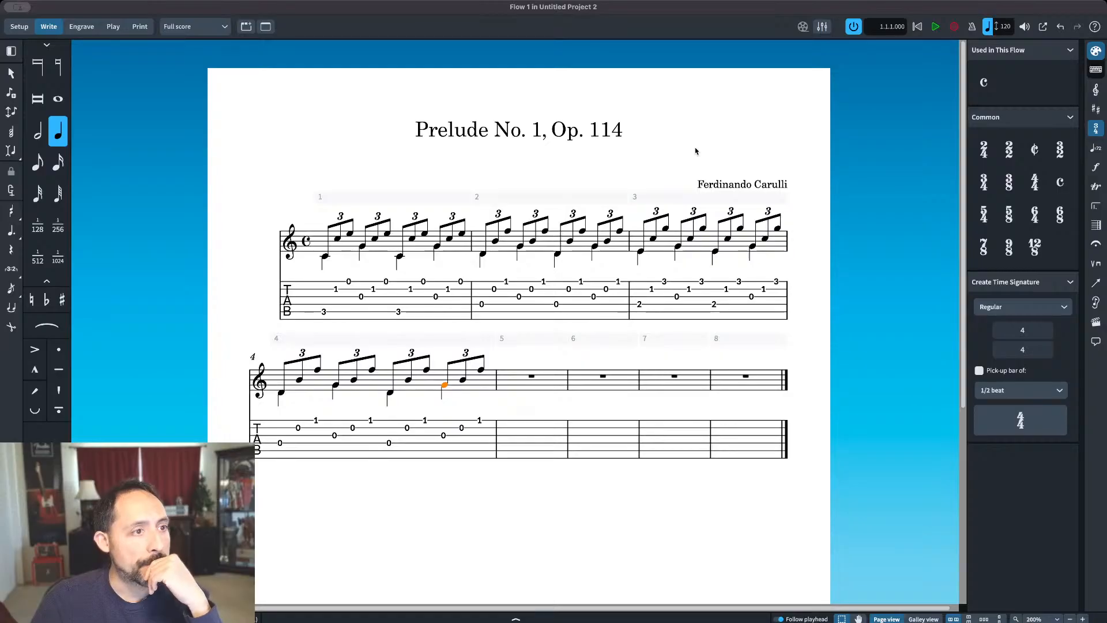
key("Escape")
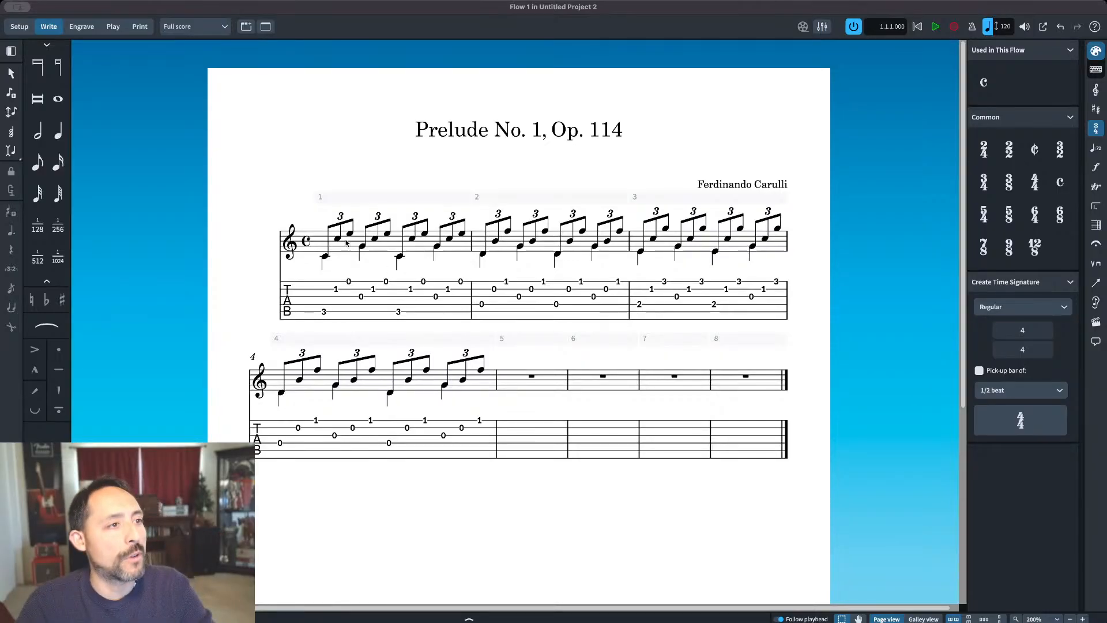
Step: Copy all the notes of bar 1, including the bass voice, into bar 5
left_click(325, 256)
left_click(449, 238, "shift")
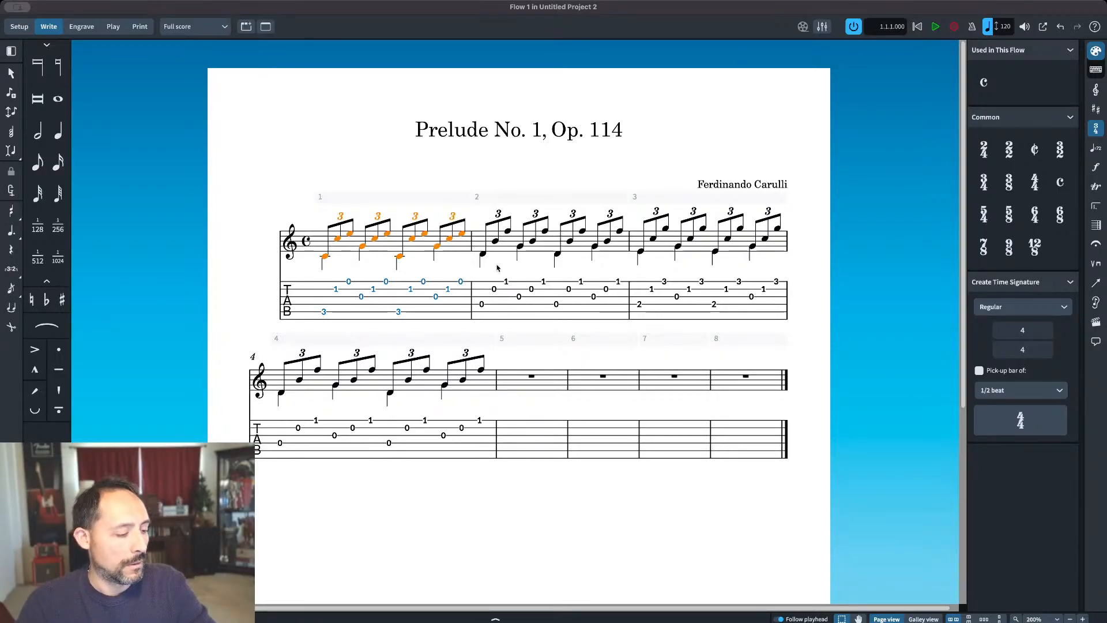
left_click(531, 378, "alt")
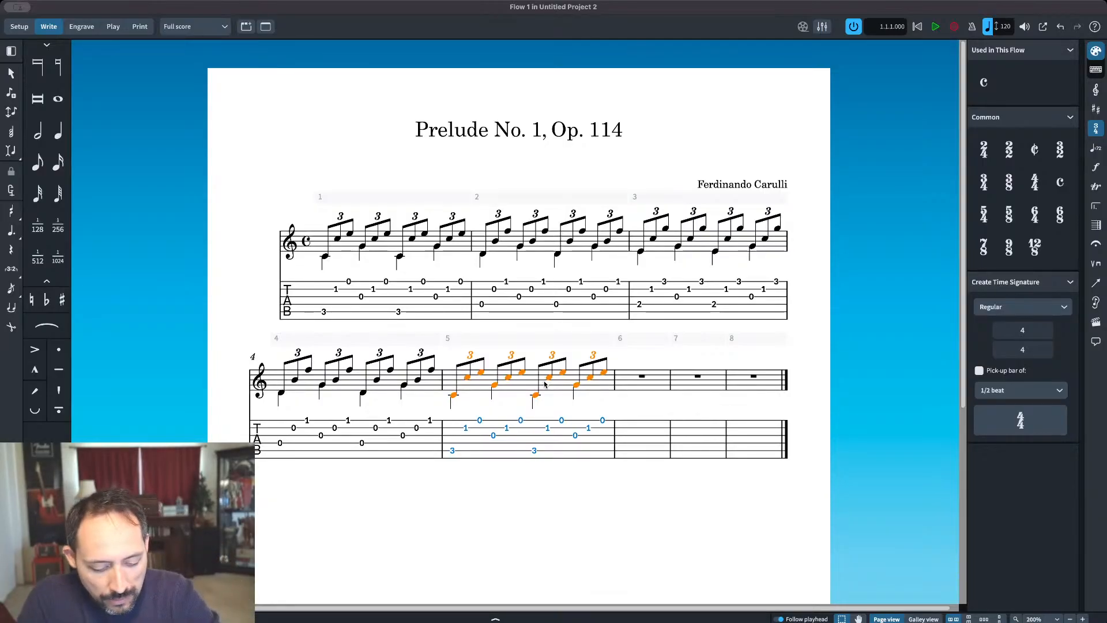
Step: Enter eighth notes B, D and E at the start of bar 6
left_click(611, 376)
left_click(605, 376)
key("shift+n")
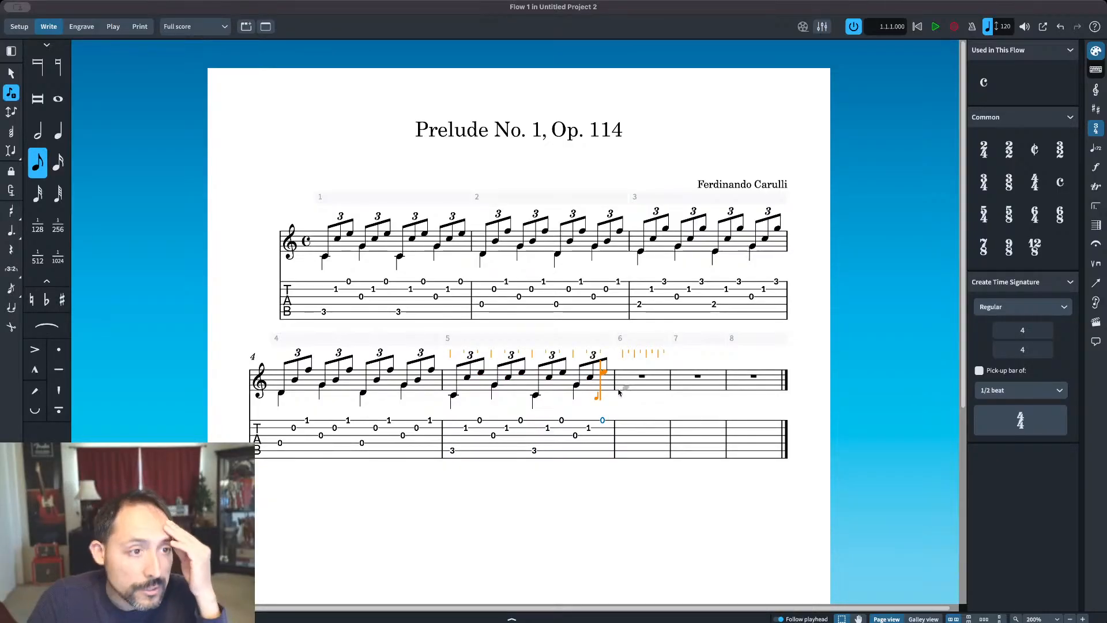
left_click(620, 398)
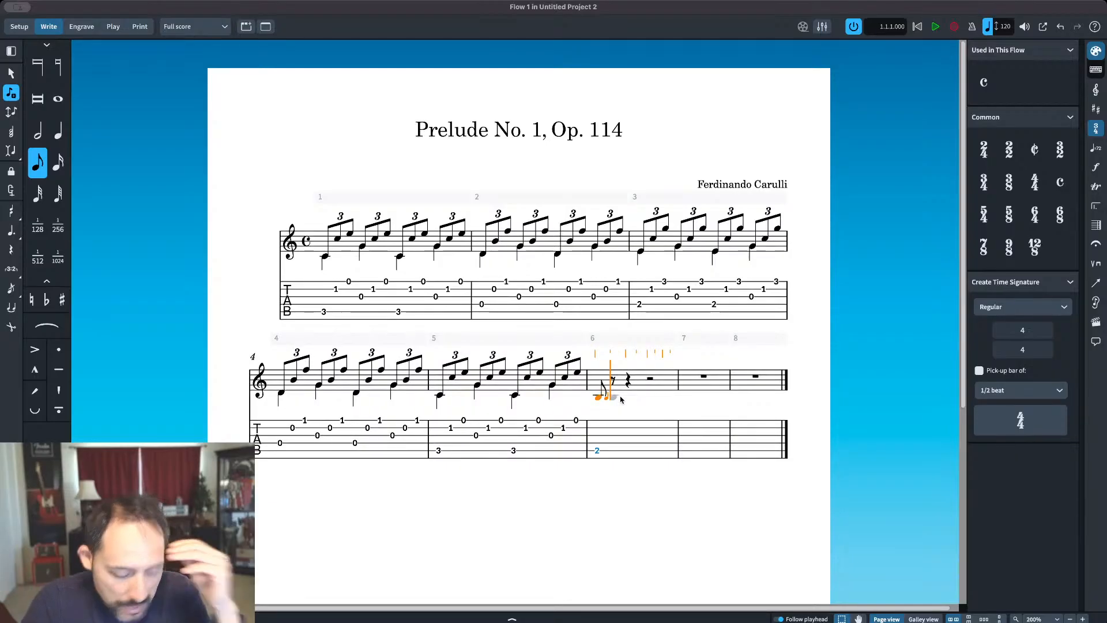
left_click(620, 397)
left_click(620, 398)
key("Escape")
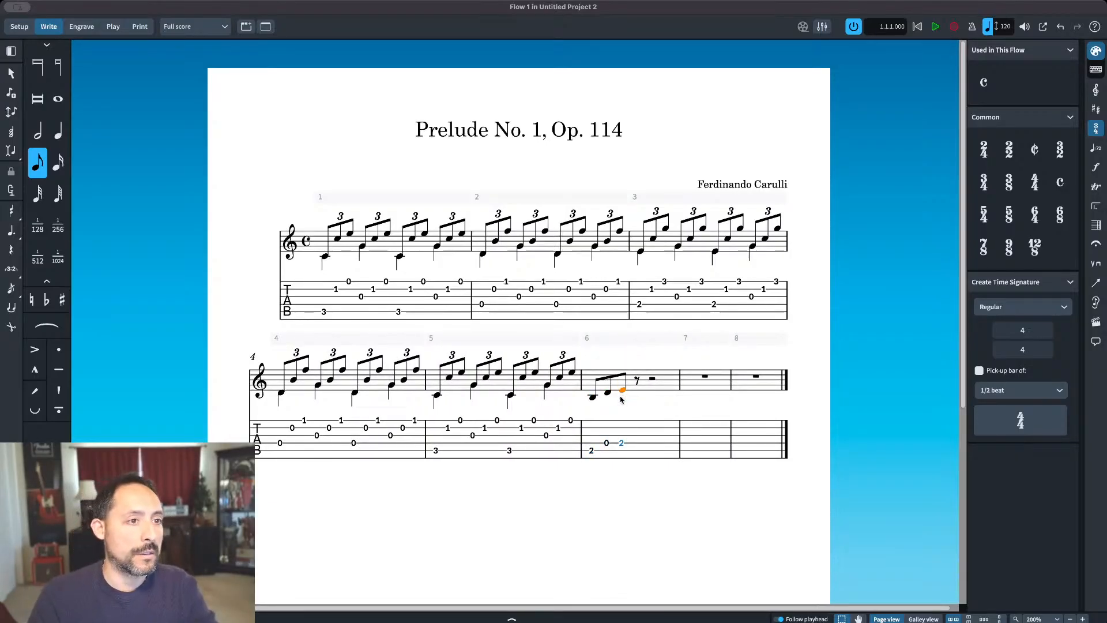
Step: Raise the D and E in bar 6 by one octave and make the B, D and E a triplet
key("ctrl+alt+Up")
key("Right")
key("ctrl+alt+Up")
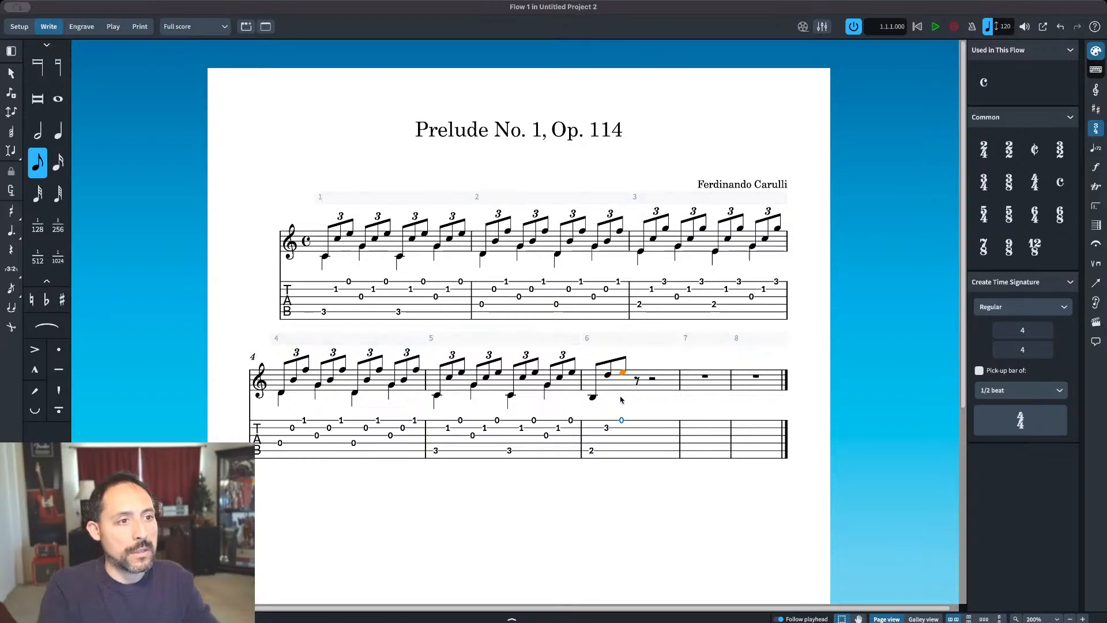
left_click(592, 396, "shift")
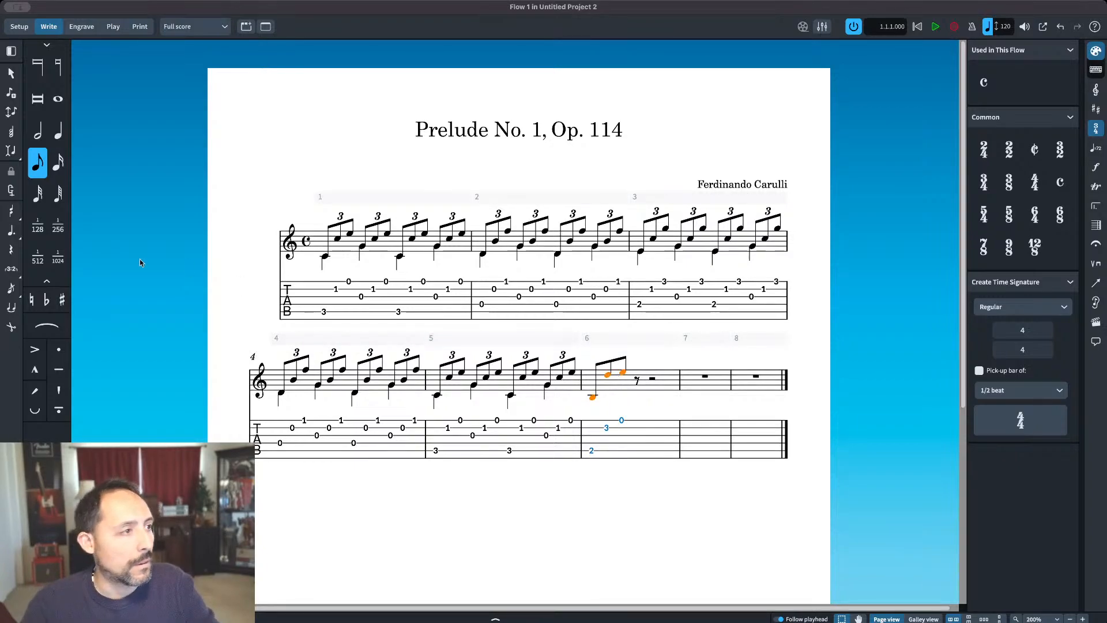
Step: Enter eighth notes G-sharp, D and E after the first triplet of bar 6, with the D and E in the upper octave
double_click(618, 374)
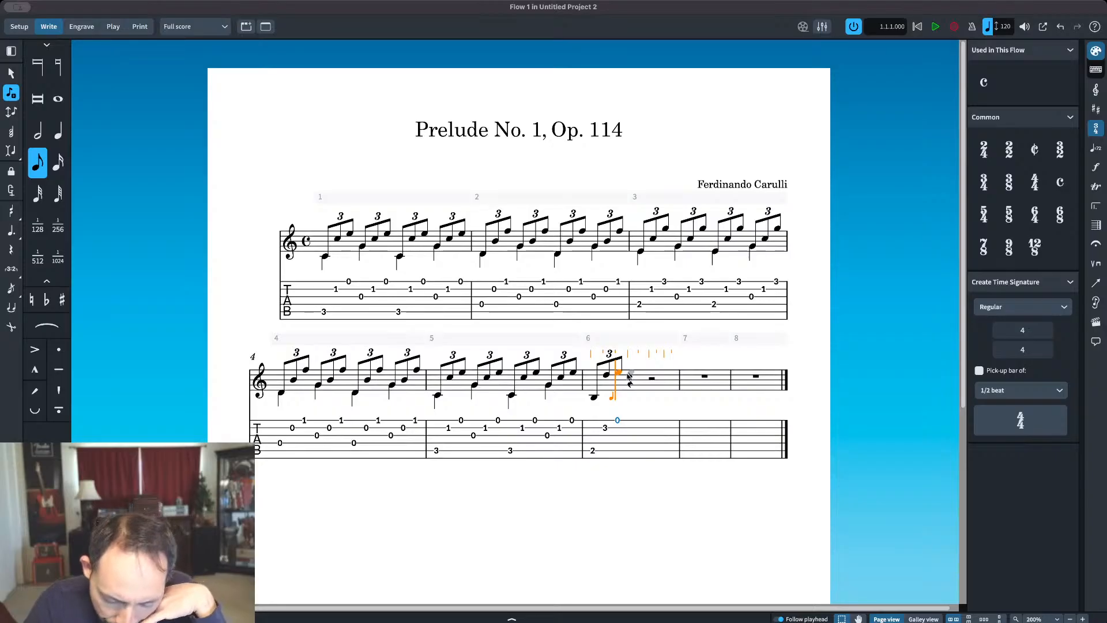
key("equal")
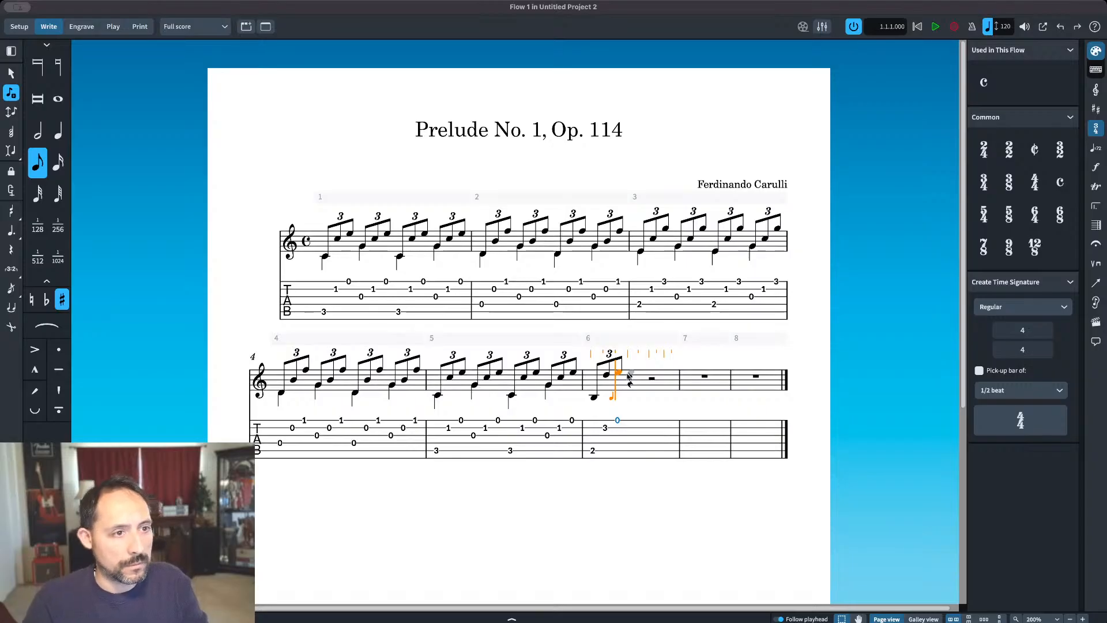
left_click(628, 386)
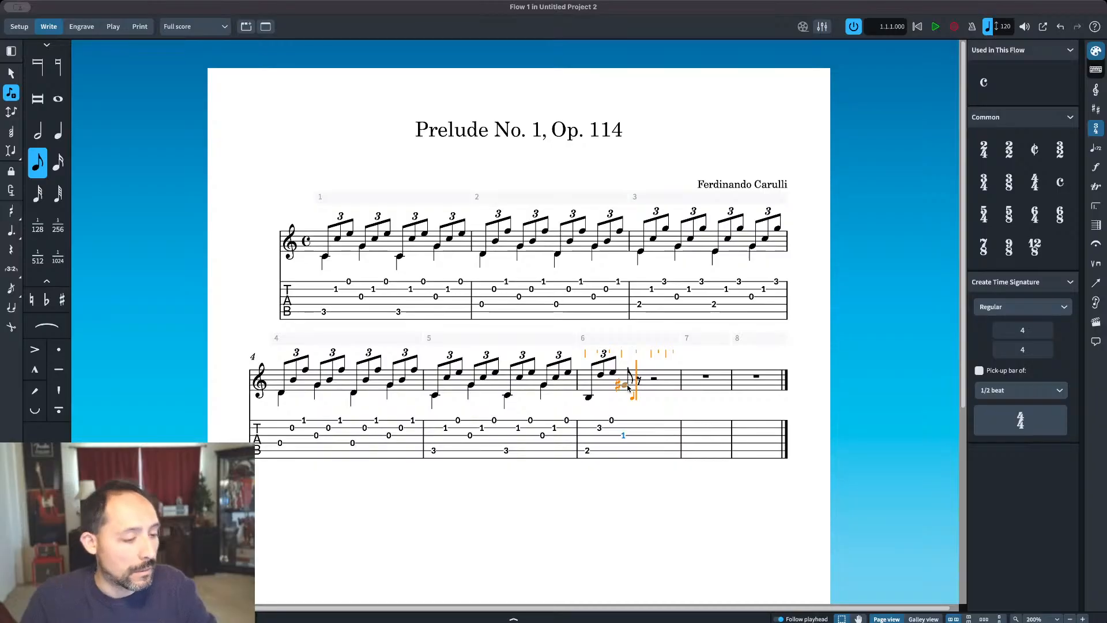
left_click(628, 387)
key("ctrl+alt+Up")
key("e")
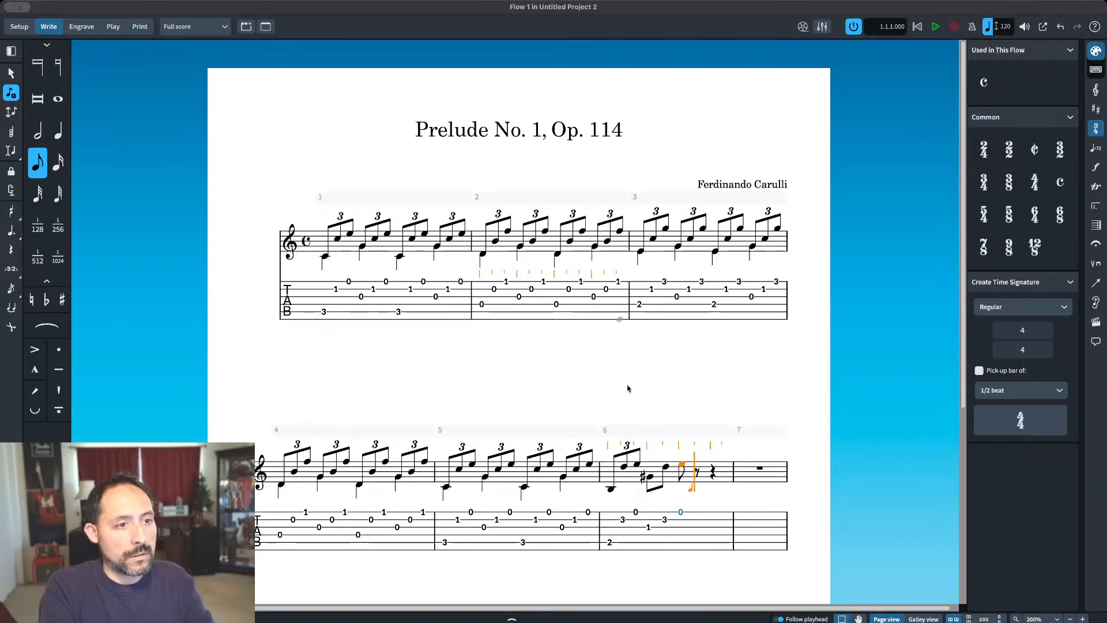
scroll(697, 358, "down", 5)
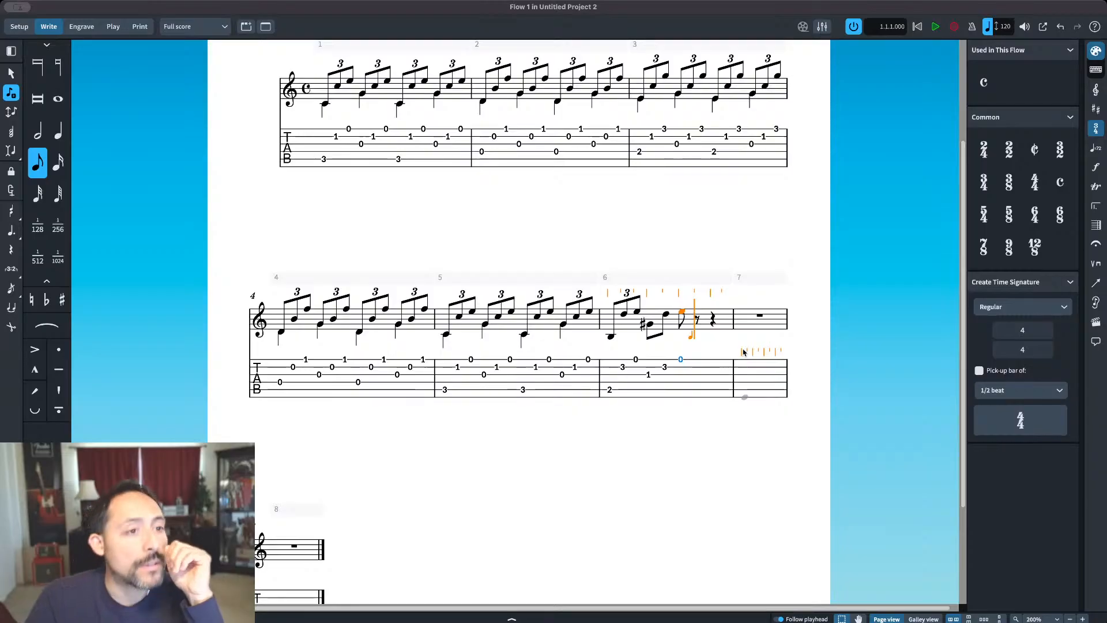
key("Escape")
Step: Turn the G-sharp, D and E eighth notes in bar 6 into a triplet
left_click(610, 336)
left_click(682, 313, "shift")
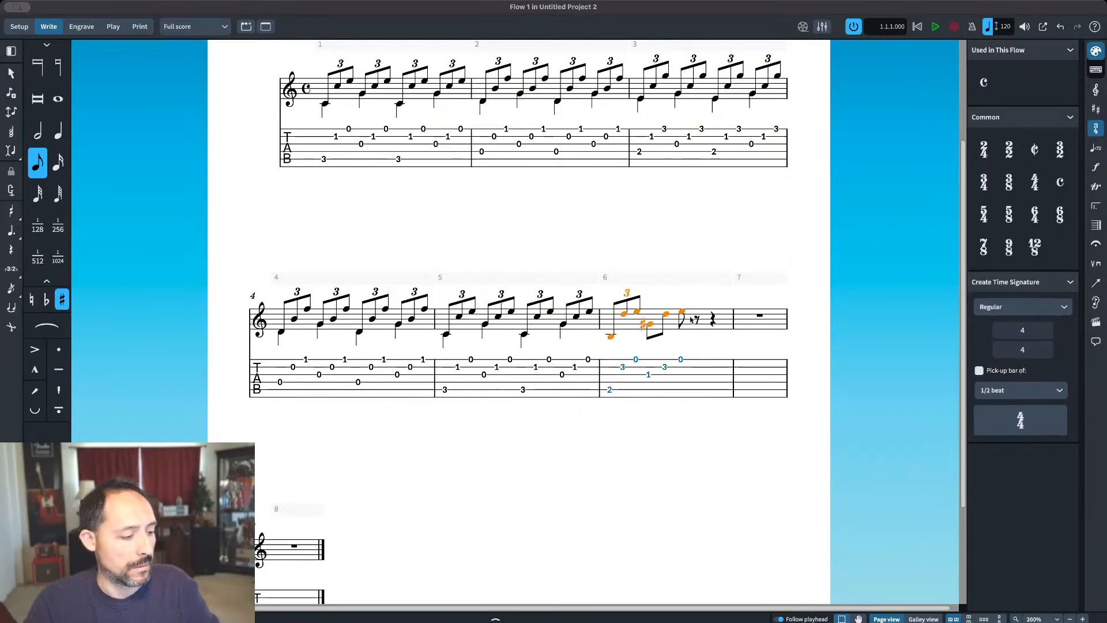
left_click(698, 318)
left_click(649, 325)
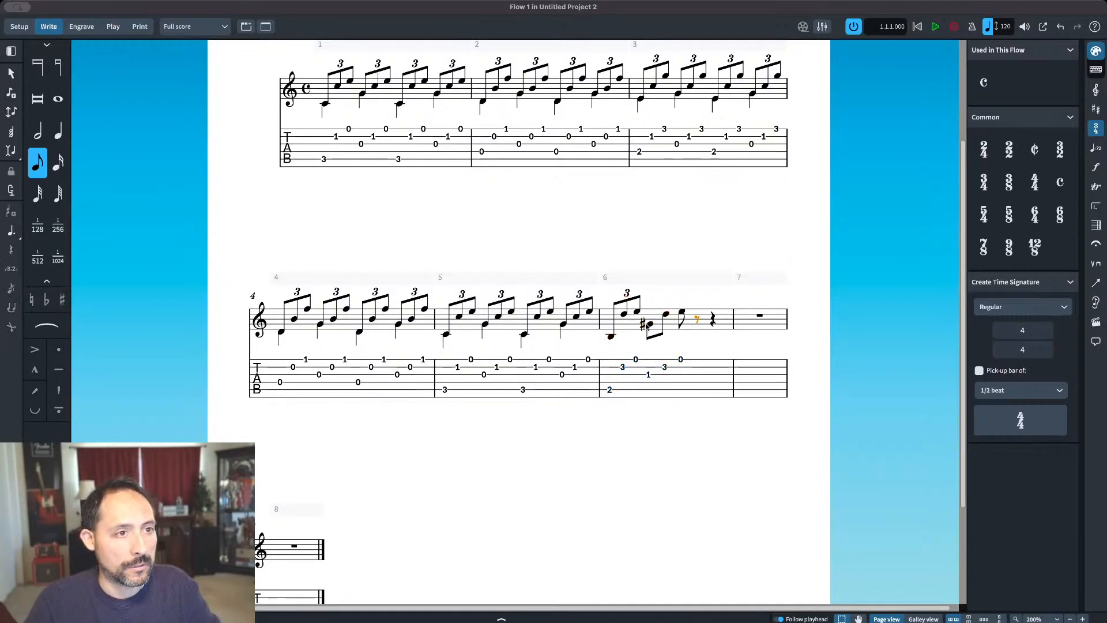
left_click(682, 313, "shift")
left_click(11, 269)
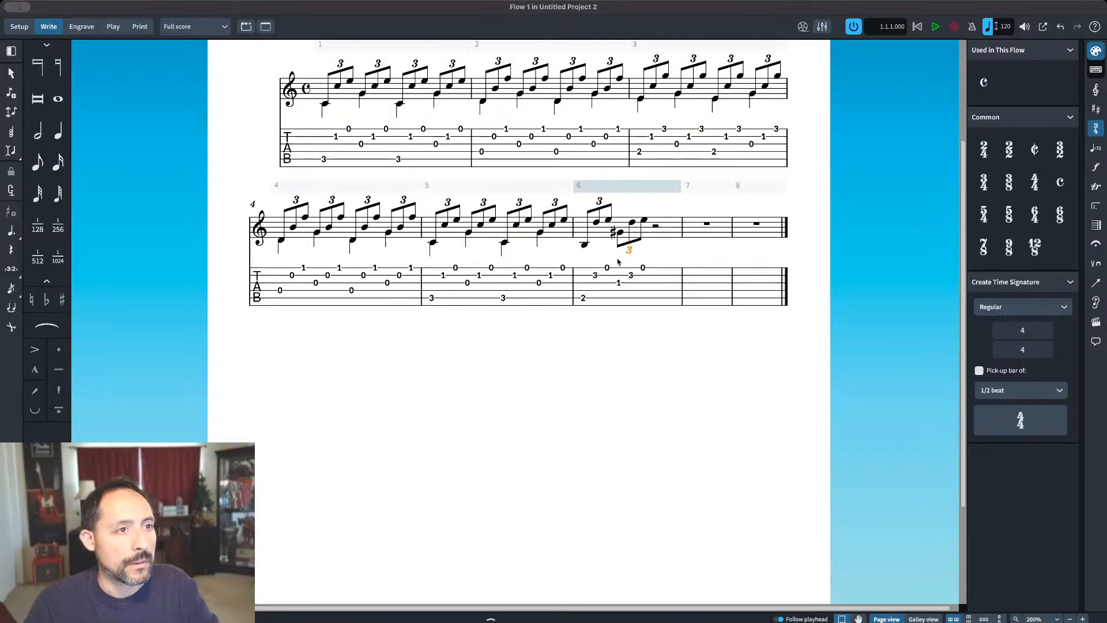
Step: Copy the two triplets of bar 6 into the second half of the same bar
left_click(584, 244)
left_click(644, 220, "shift")
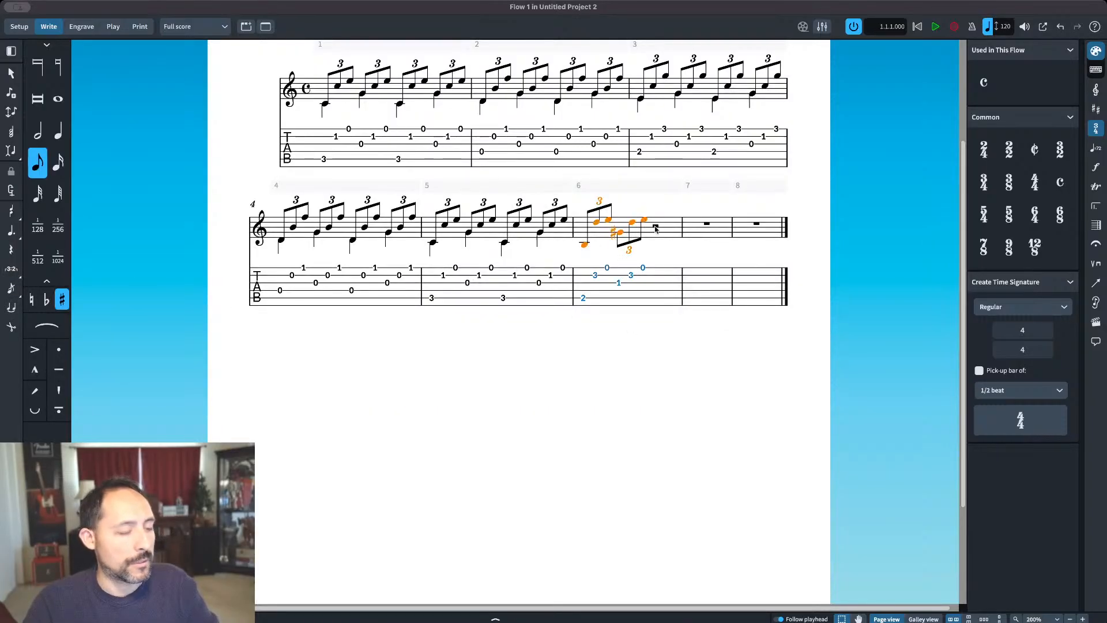
left_click(655, 228)
key("ctrl+v")
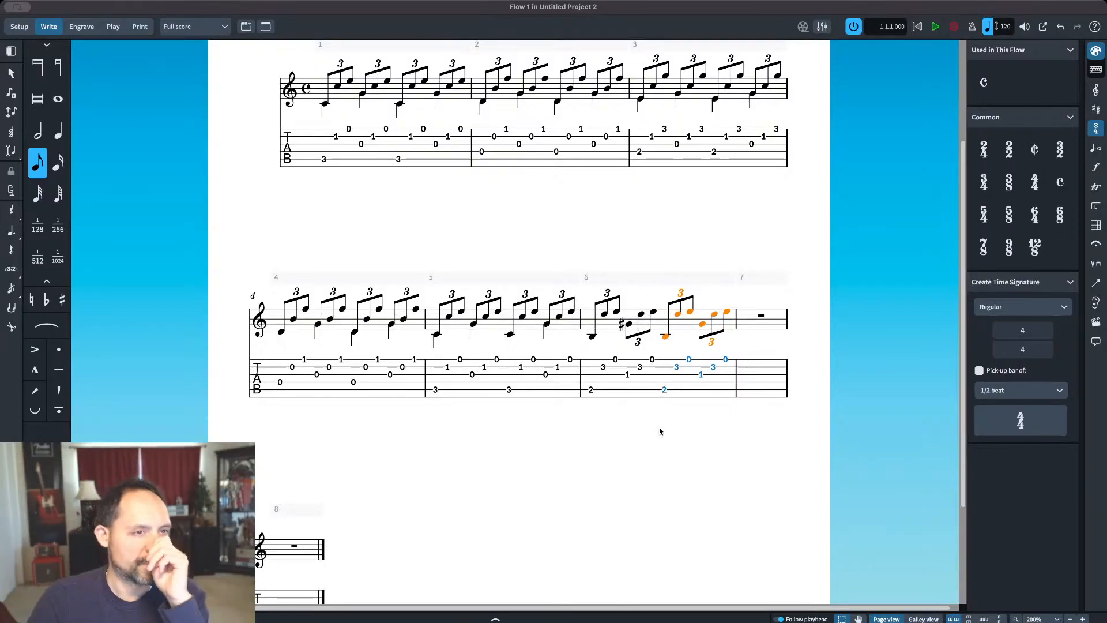
key("Escape")
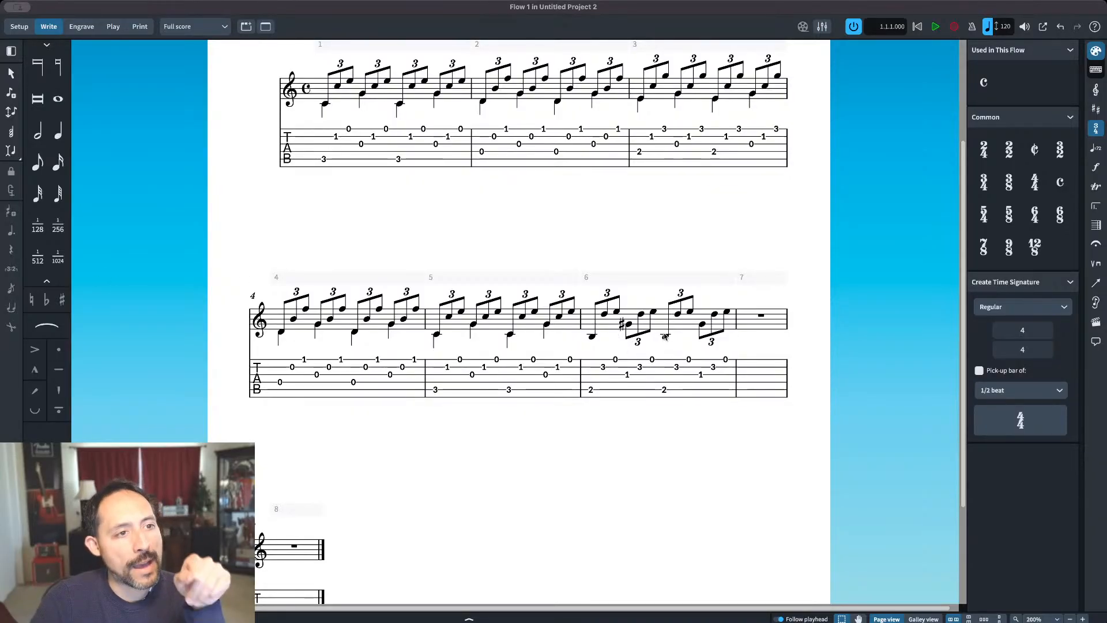
left_click(677, 314)
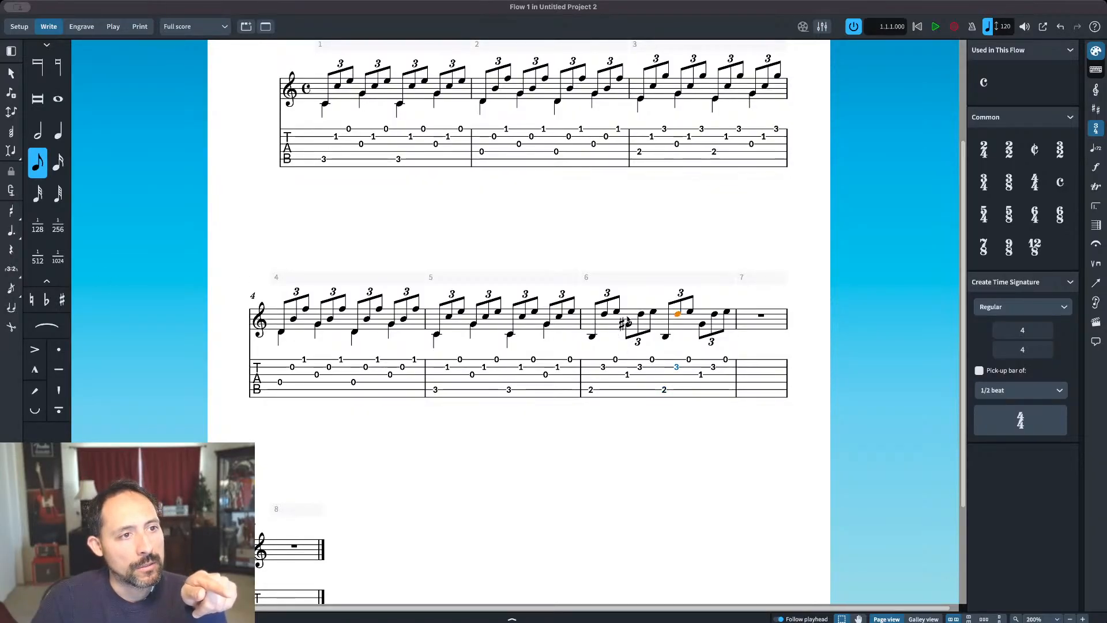
left_click(427, 233)
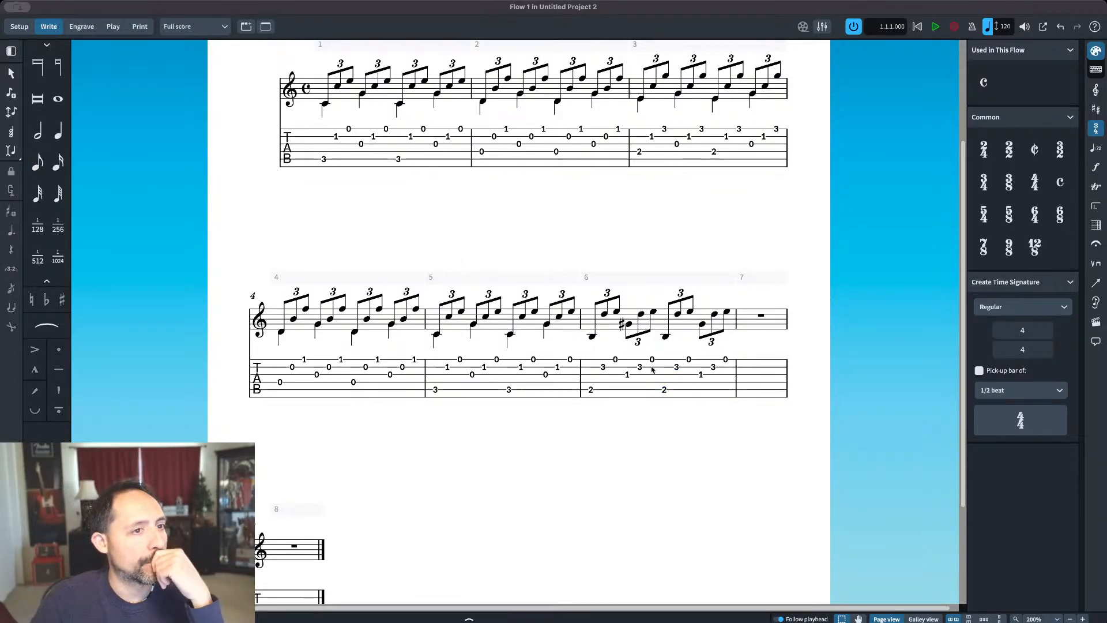
Step: Enter quarter notes B, G-sharp and B in the bass voice of bar 6, lowering the second B by one octave
double_click(592, 338)
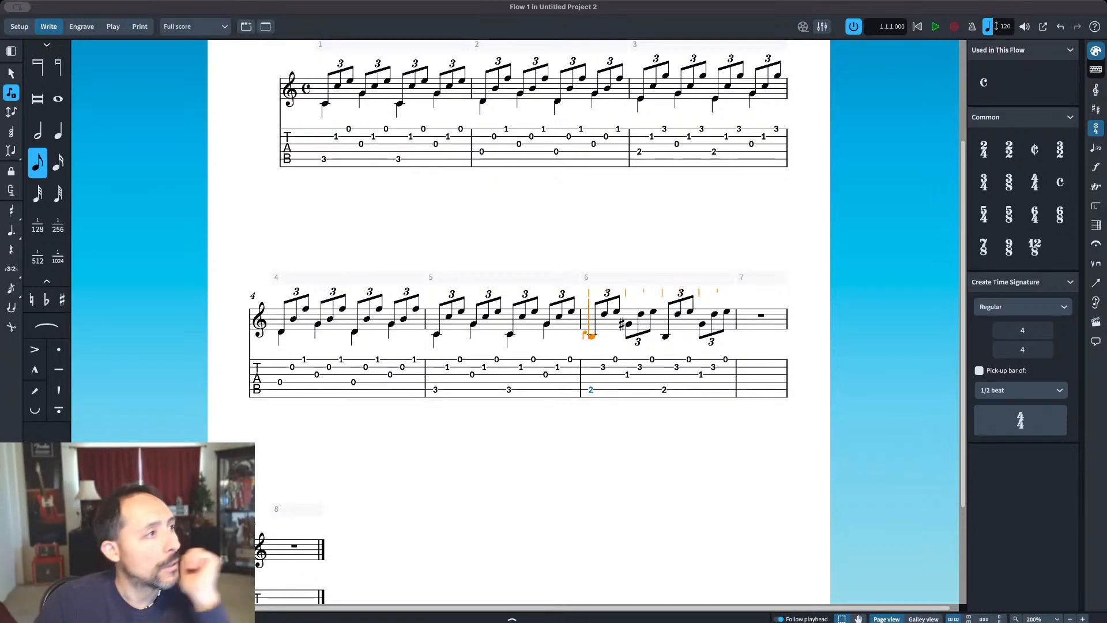
left_click(58, 131)
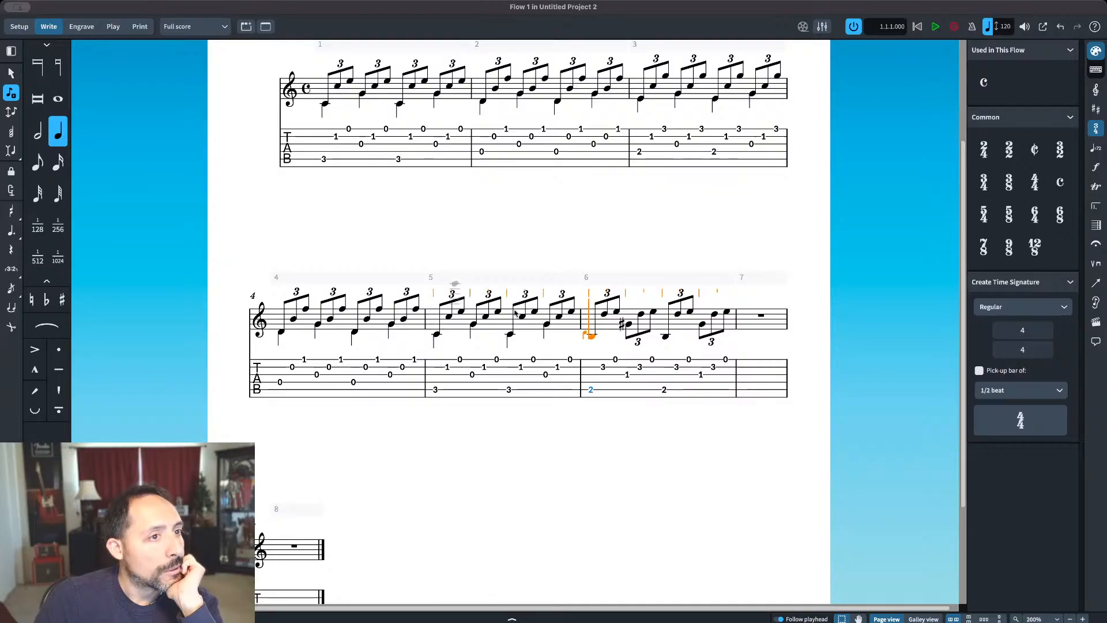
left_click(588, 338)
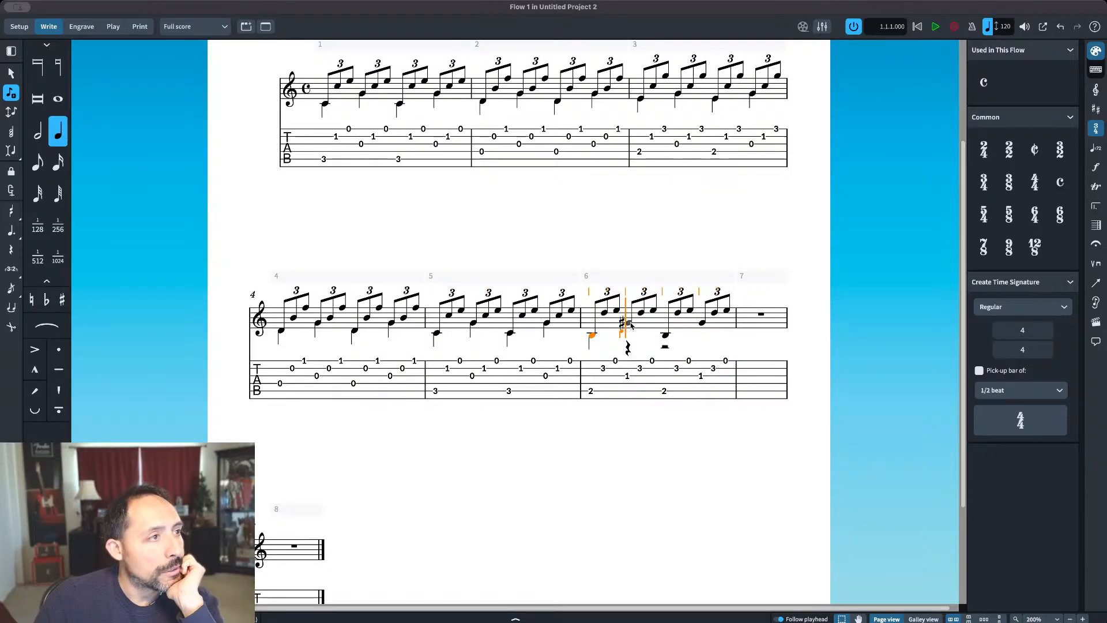
key("=")
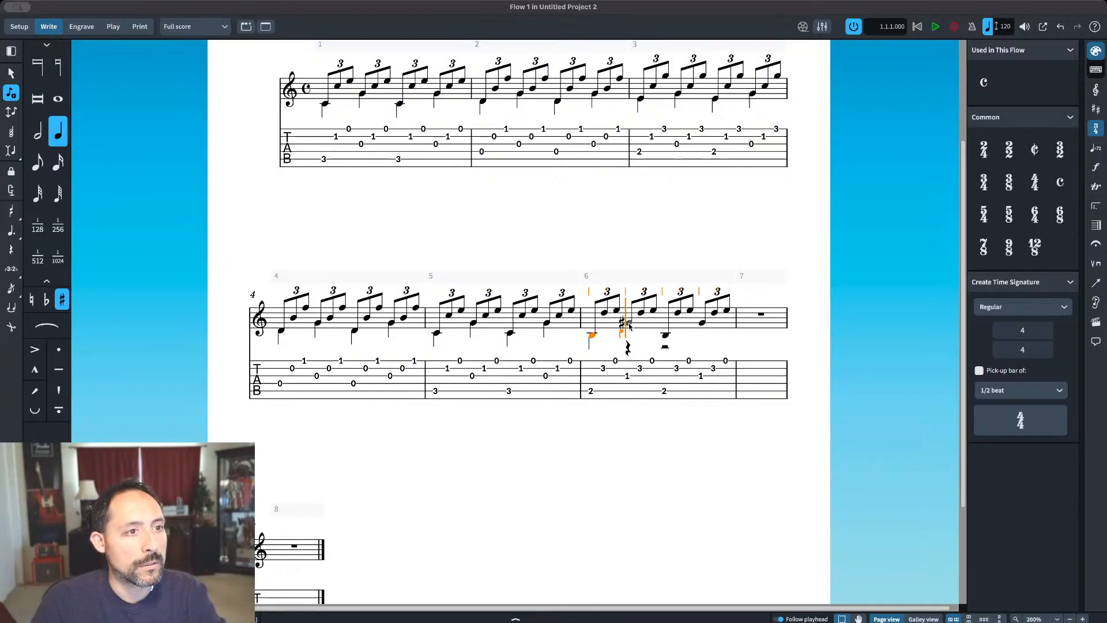
left_click(629, 326)
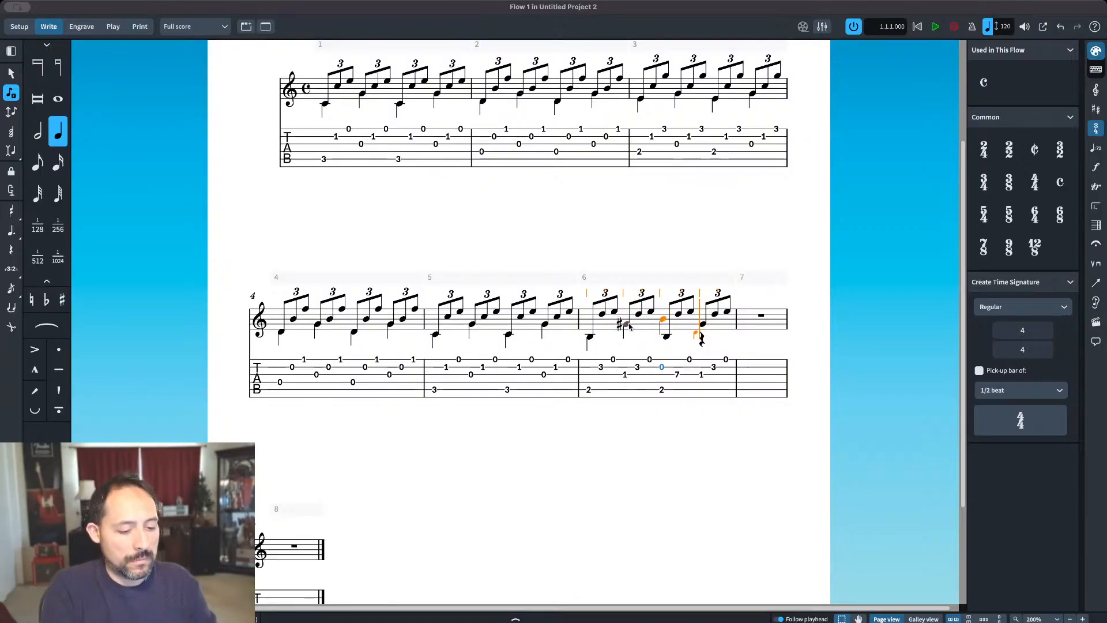
key("alt+super+Down")
key("g")
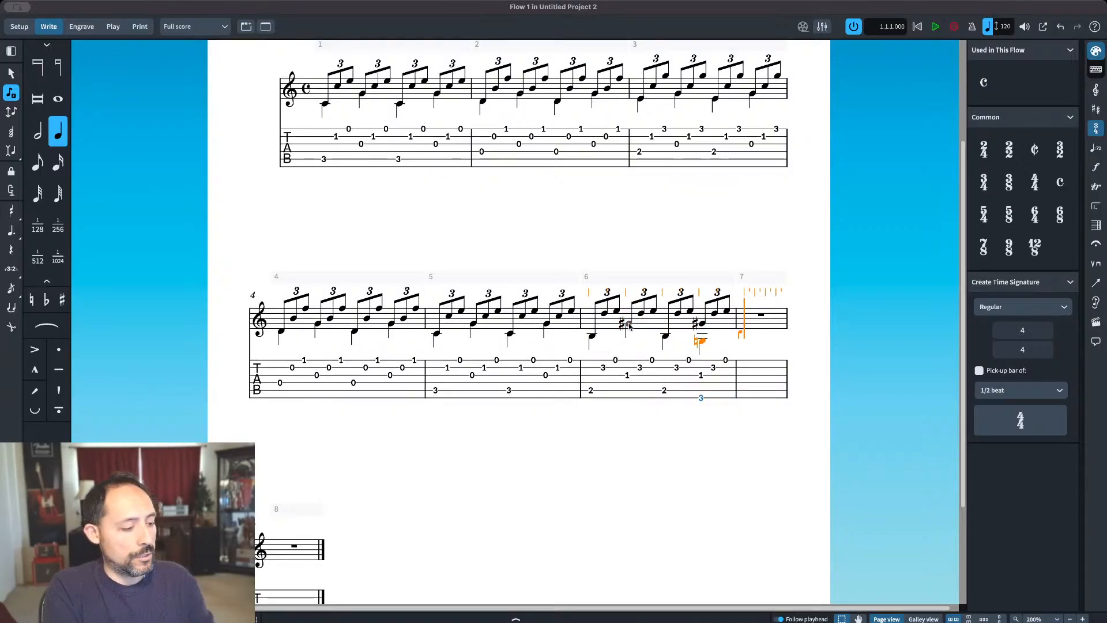
key("equal")
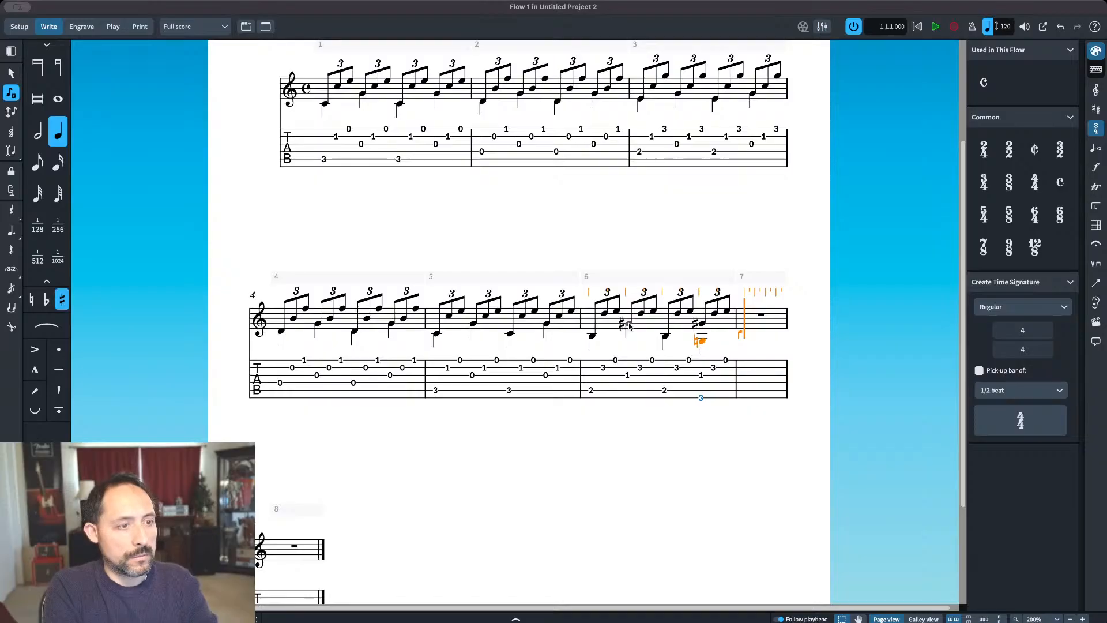
key("BackSpace")
Step: Enter a G-sharp quarter note on beat four of bar 6 in the bass voice, raised by one octave
key("equal")
key("g")
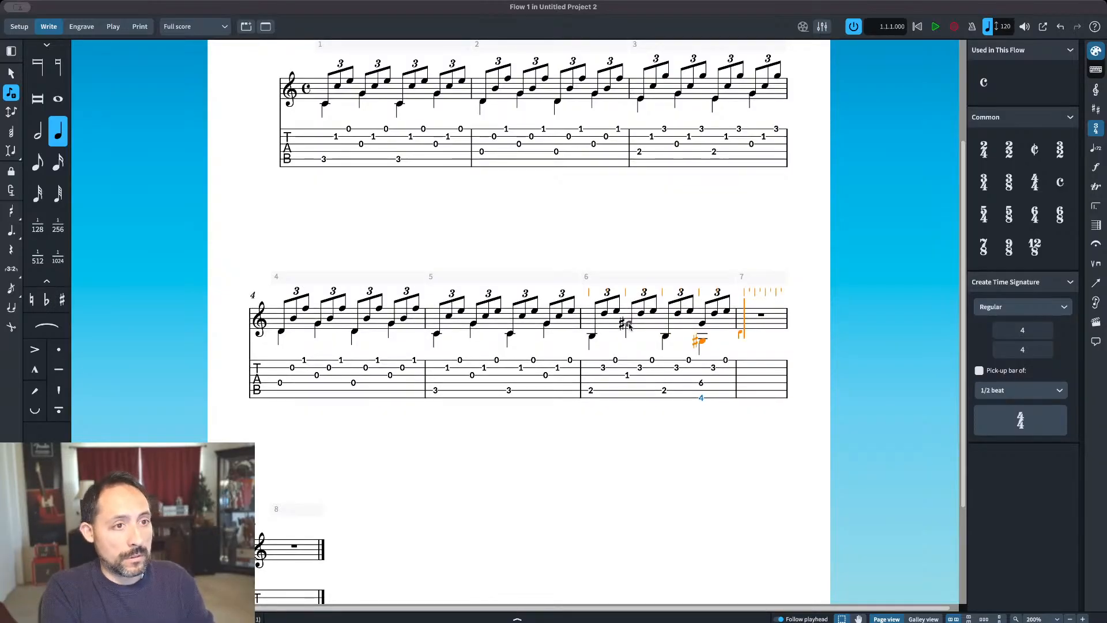
key("ctrl+alt+Up")
key("Escape")
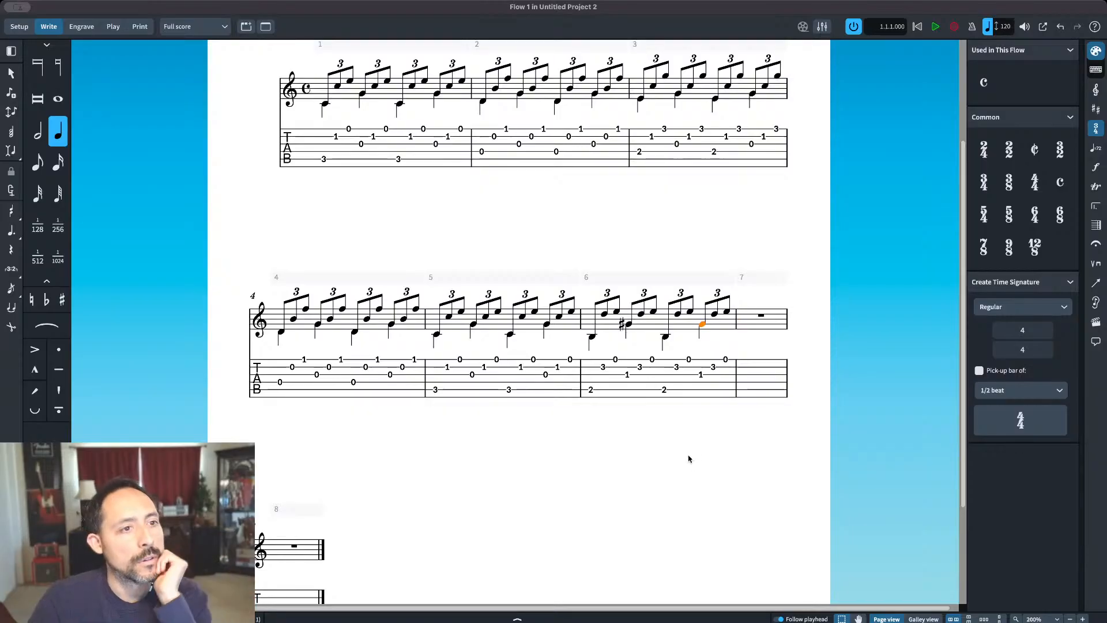
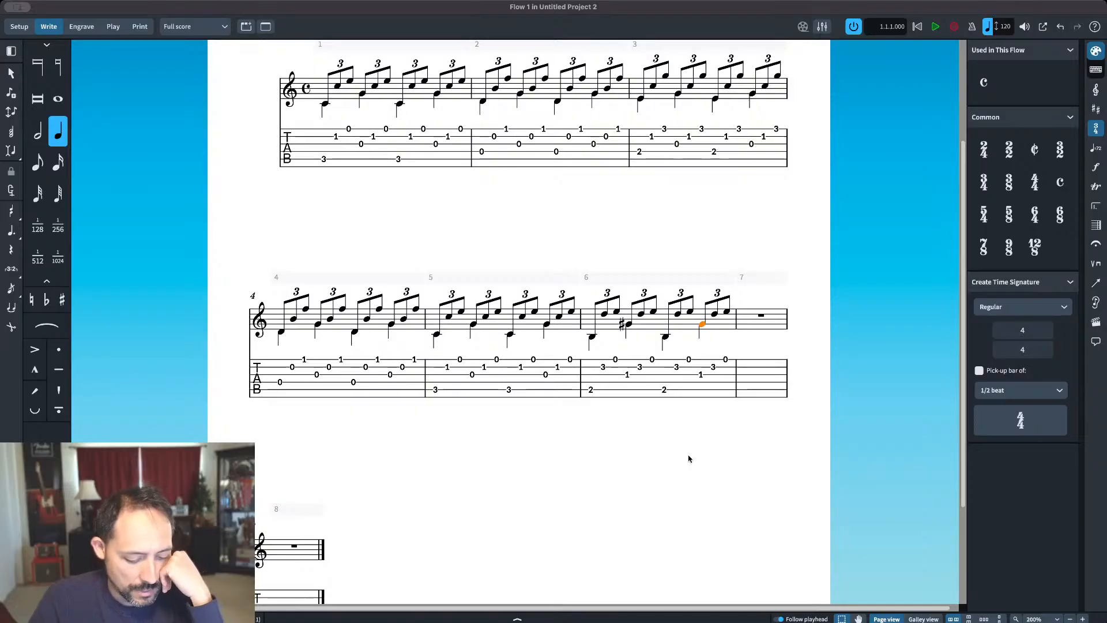
Step: Enter eighth notes A, C and E at the start of bar 7 and turn them into a triplet
double_click(727, 312)
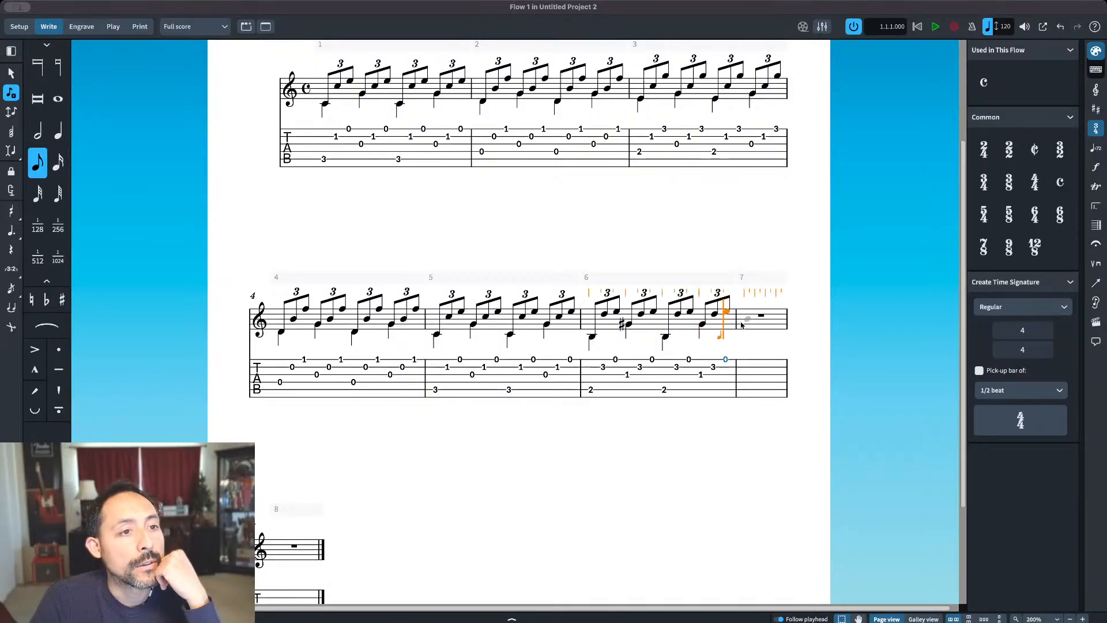
key("a")
key("c")
key("e")
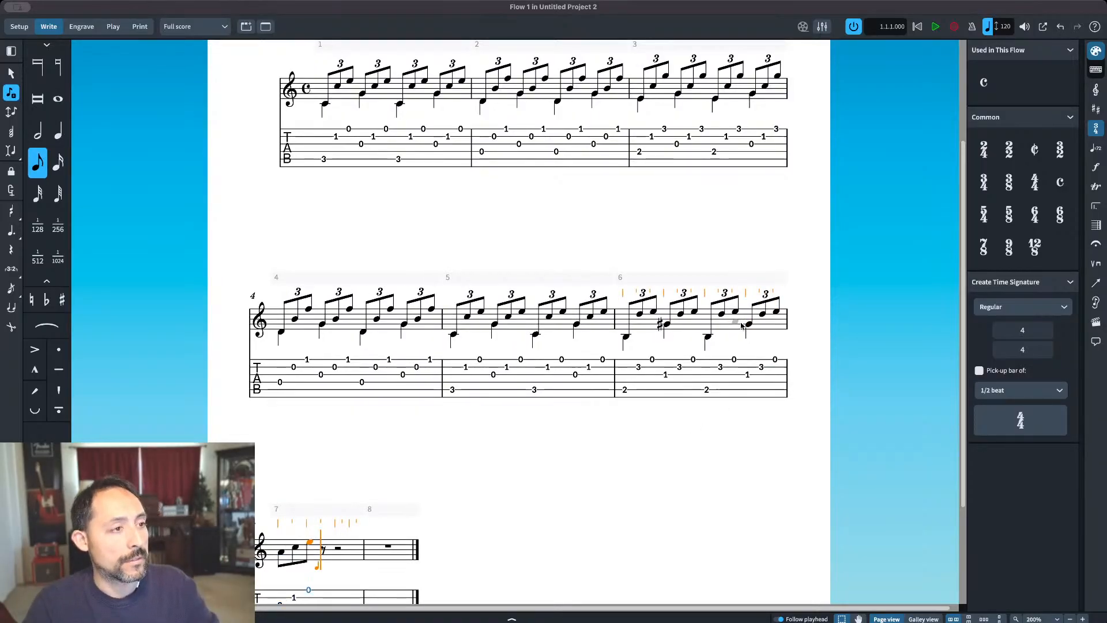
key("Escape")
left_click(280, 553)
left_click(308, 543, "shift")
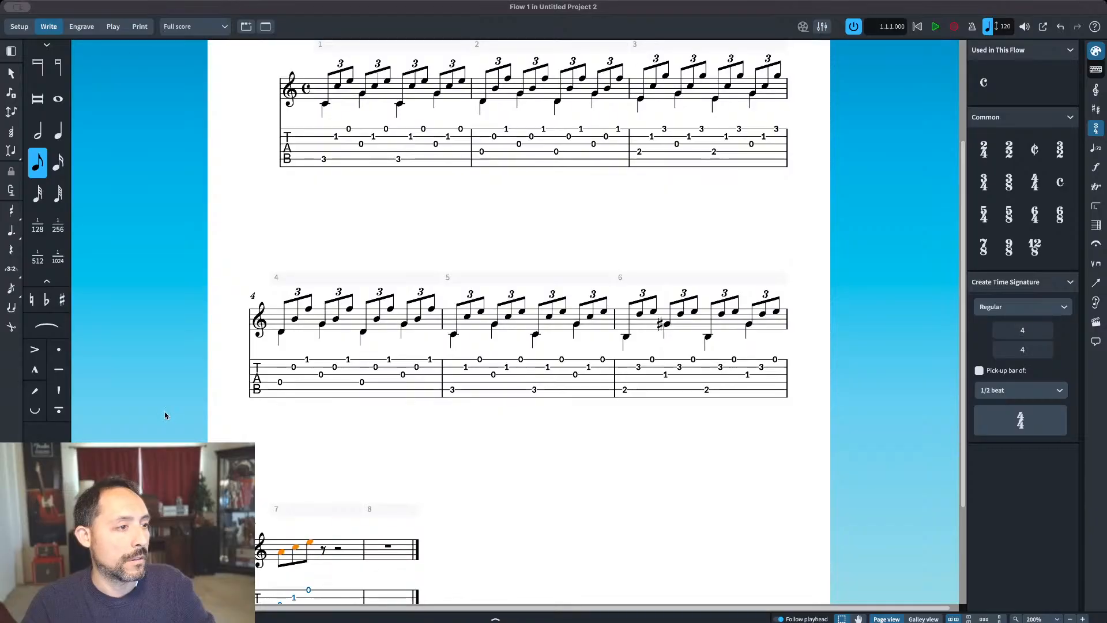
left_click(11, 268)
scroll(388, 390, "down", 3)
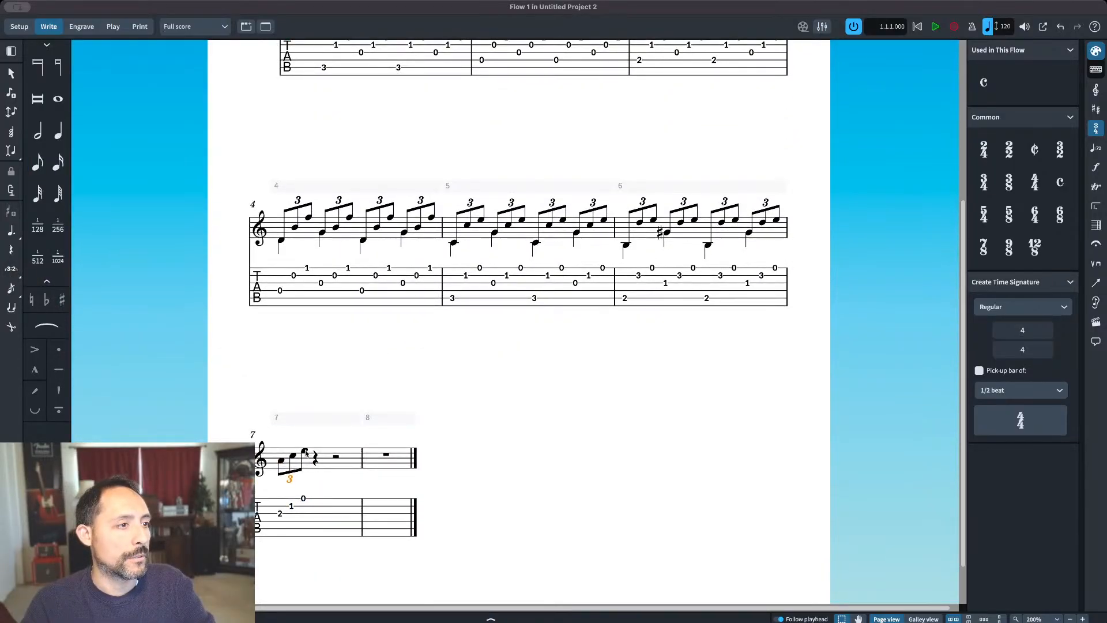
Step: Lower the first A of bar 7 by one octave, then repeat the triplet on beat two with its A raised by one octave
left_click(281, 461)
key("ctrl+alt+Down")
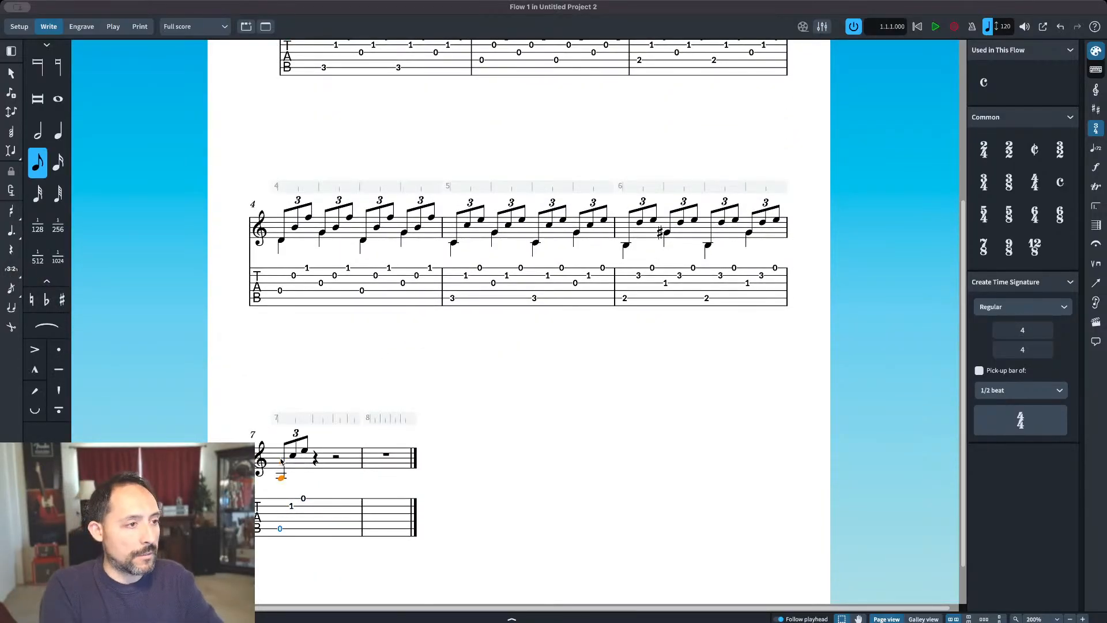
left_click(304, 450, "shift")
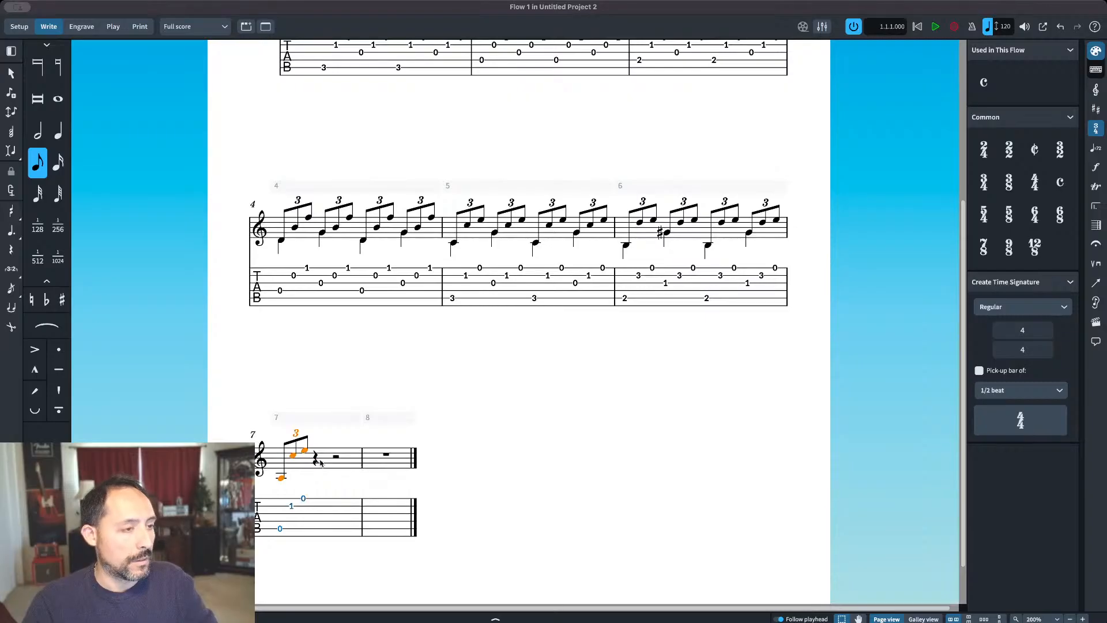
key("r")
left_click(316, 478)
key("ctrl+alt+Up")
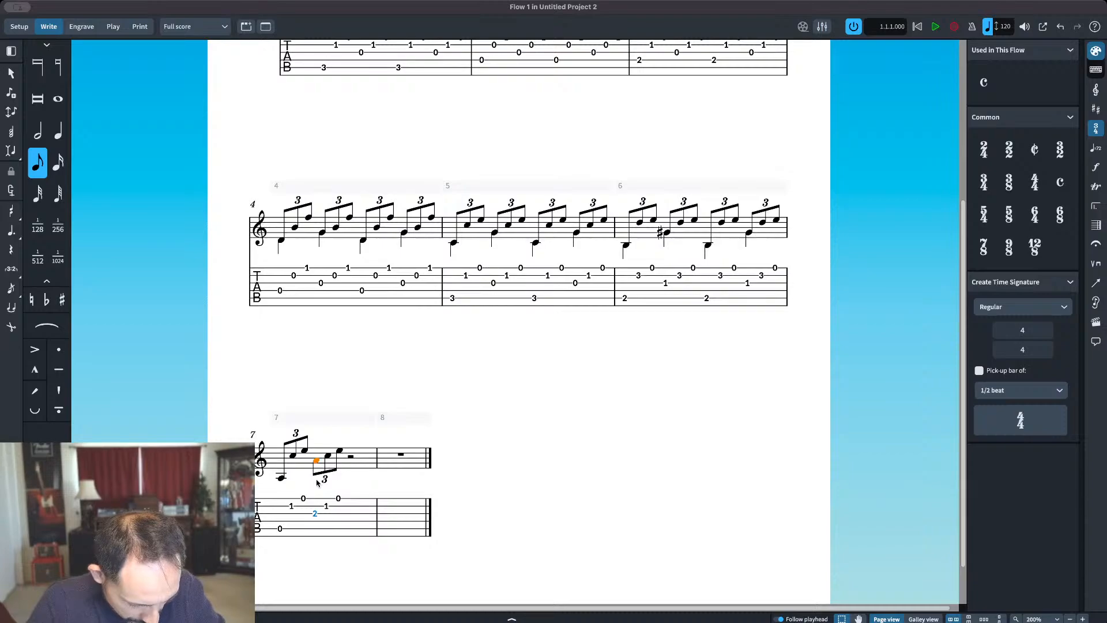
Step: Repeat the two triplets of bar 7 in the second half of the same bar
left_click(281, 478)
left_click(342, 453, "shift")
key("r")
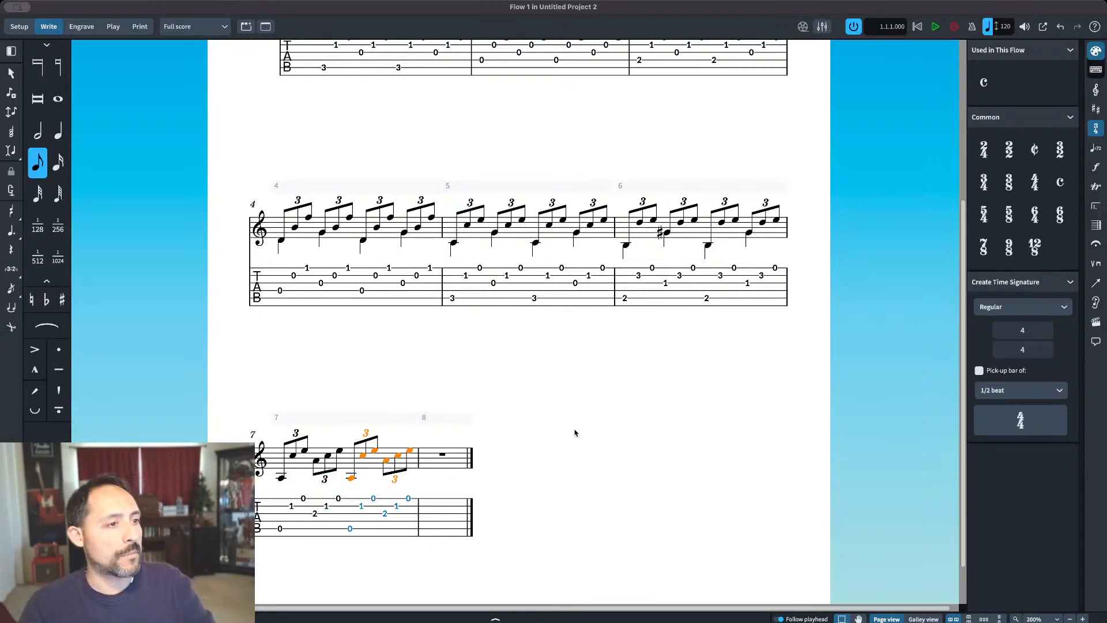
key("Escape")
Step: Enter quarter-note A's in the bass voice on all four beats of bar 7, matching the first note of each triplet
scroll(619, 427, "down", 2)
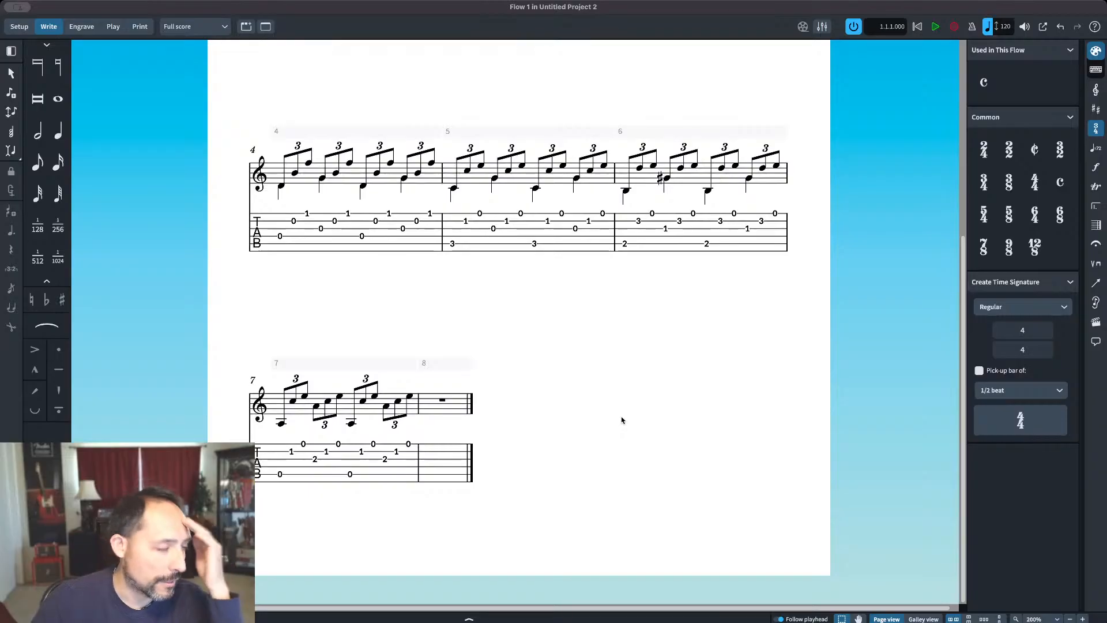
left_click(281, 423)
key("shift+n")
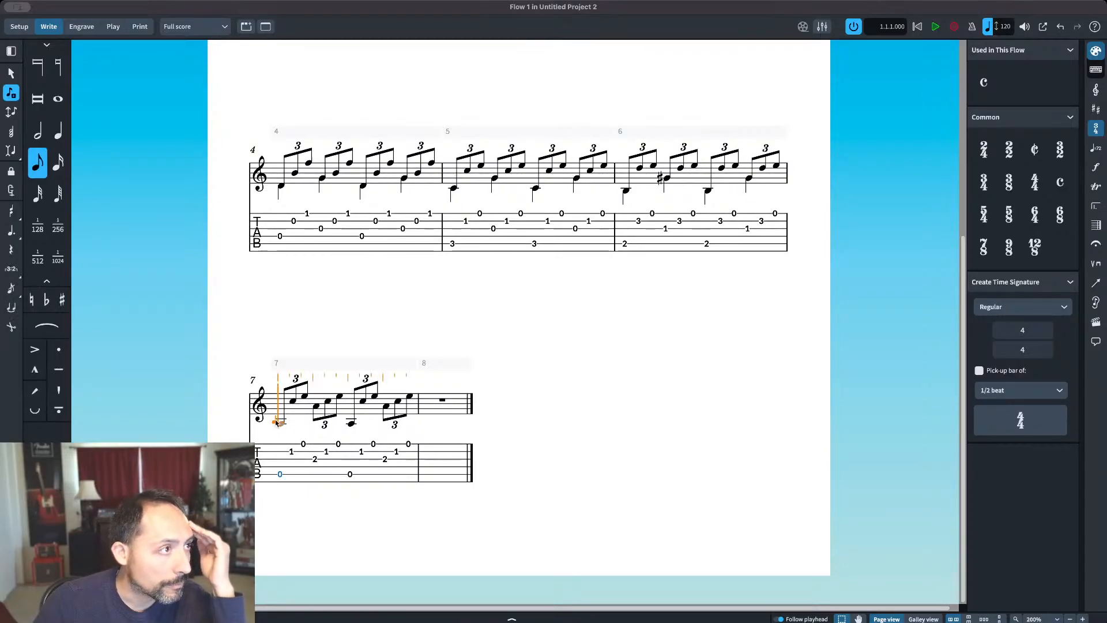
left_click(56, 132)
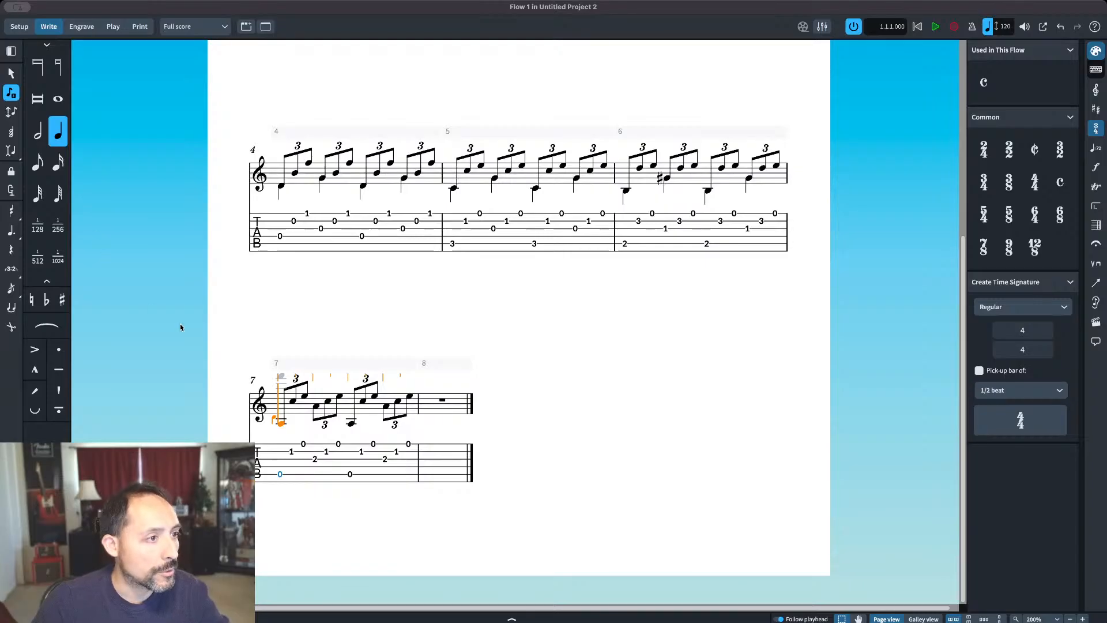
left_click(278, 425)
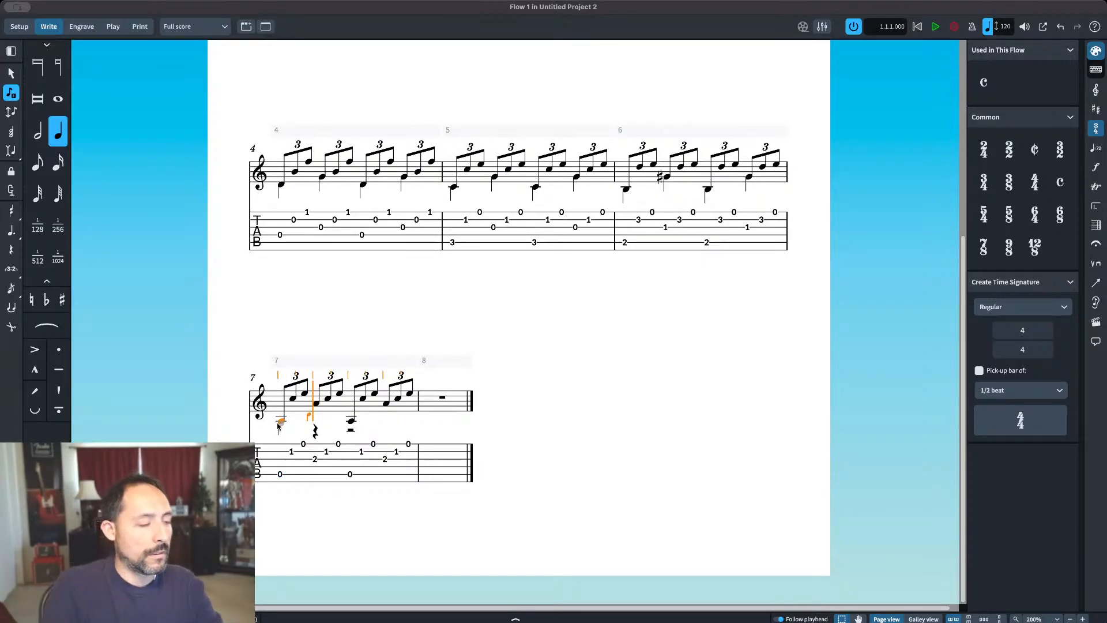
left_click(316, 406)
left_click(350, 424)
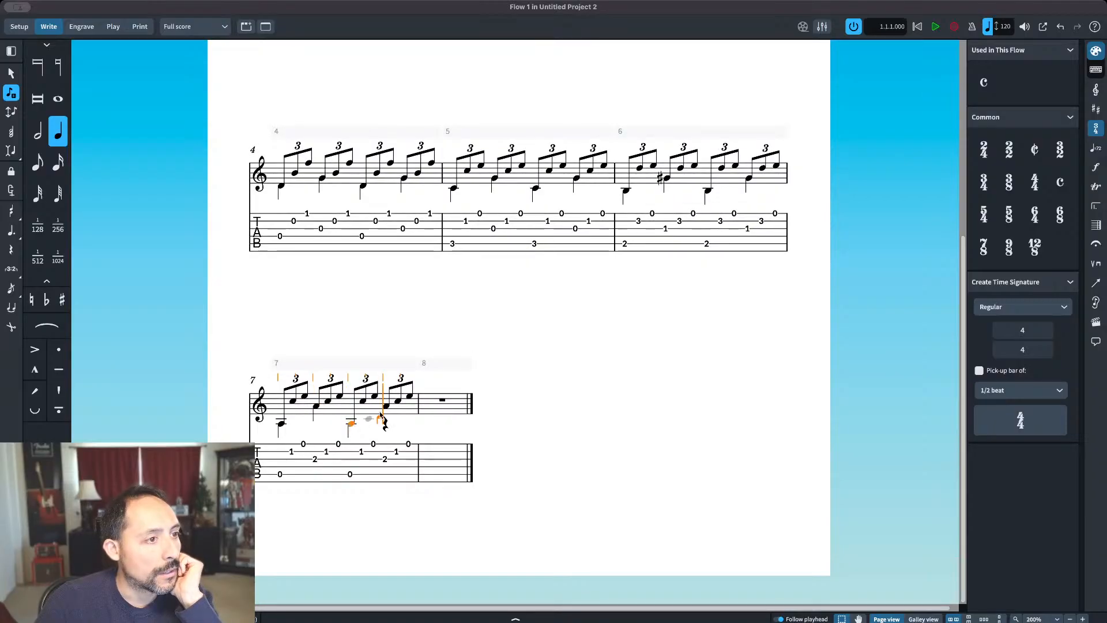
left_click(386, 405)
key("Escape")
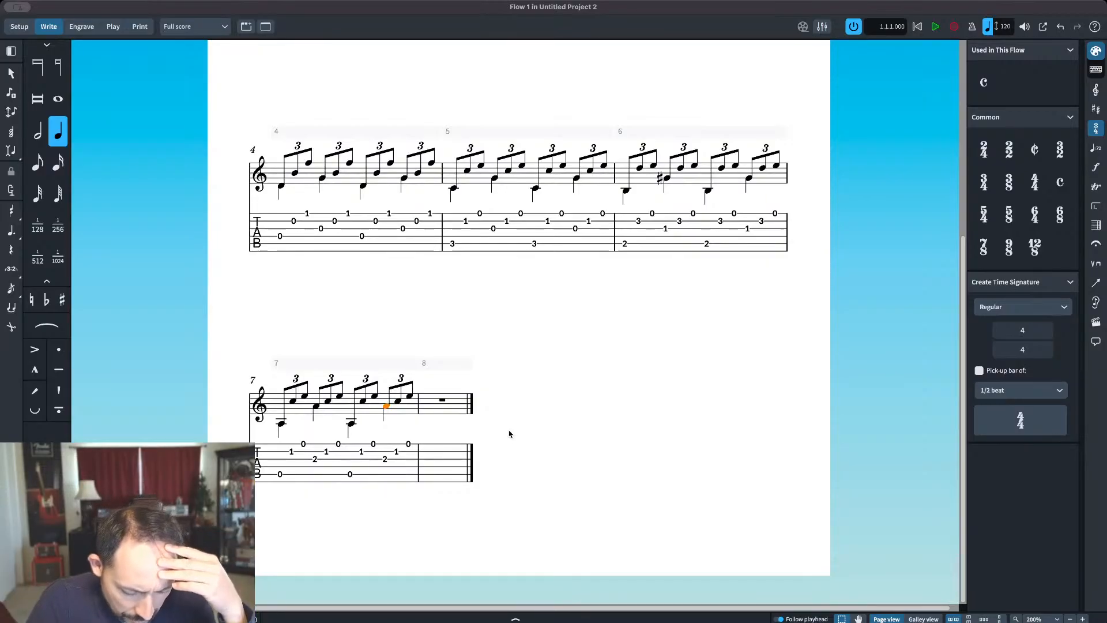
Step: Copy the whole content of bar 7, both voices, into bar 8
left_click(410, 397)
left_click(280, 424, "shift")
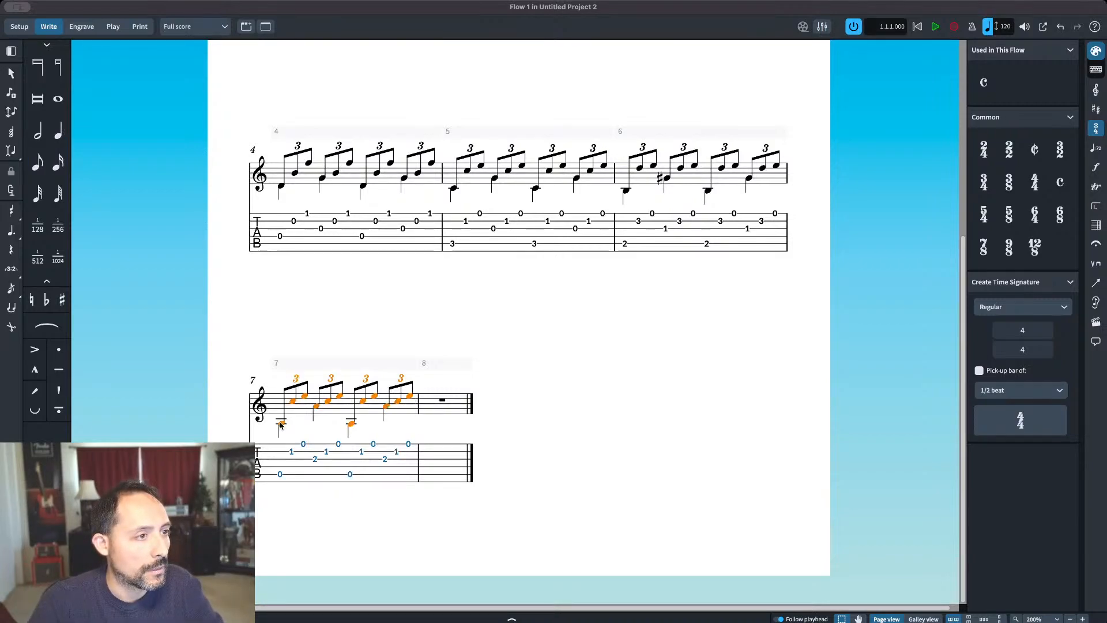
left_click(454, 406, "alt")
Step: Sharpen the C in each of the four triplets of bar 8
left_click(557, 402)
key("equal")
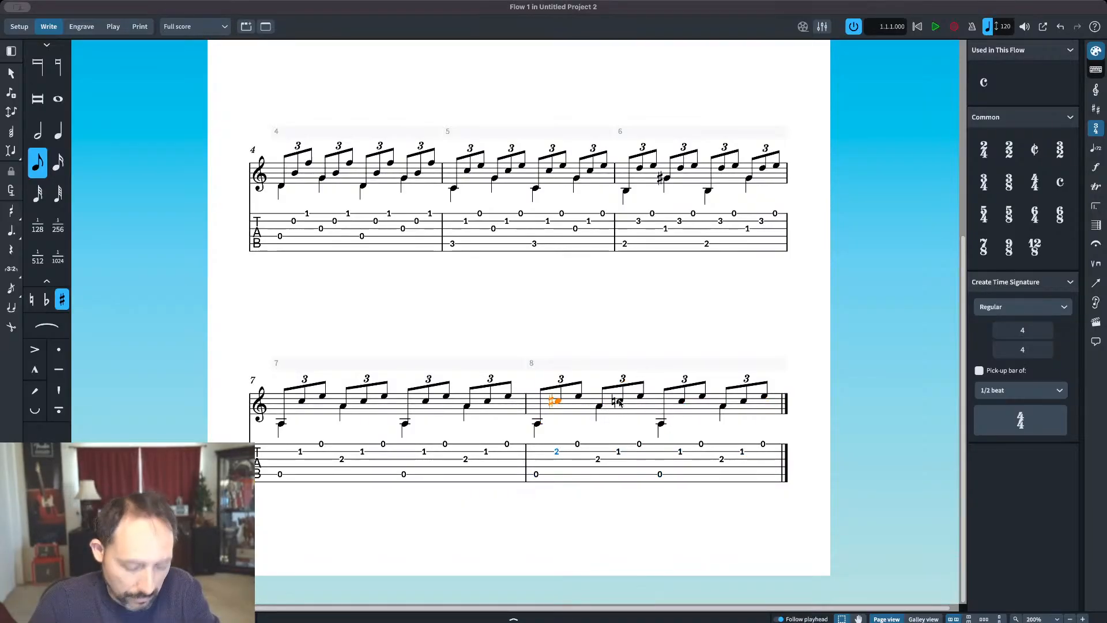
left_click(619, 401)
key("equal")
left_click(681, 401)
key("equal")
left_click(742, 402)
key("equal")
key("Escape")
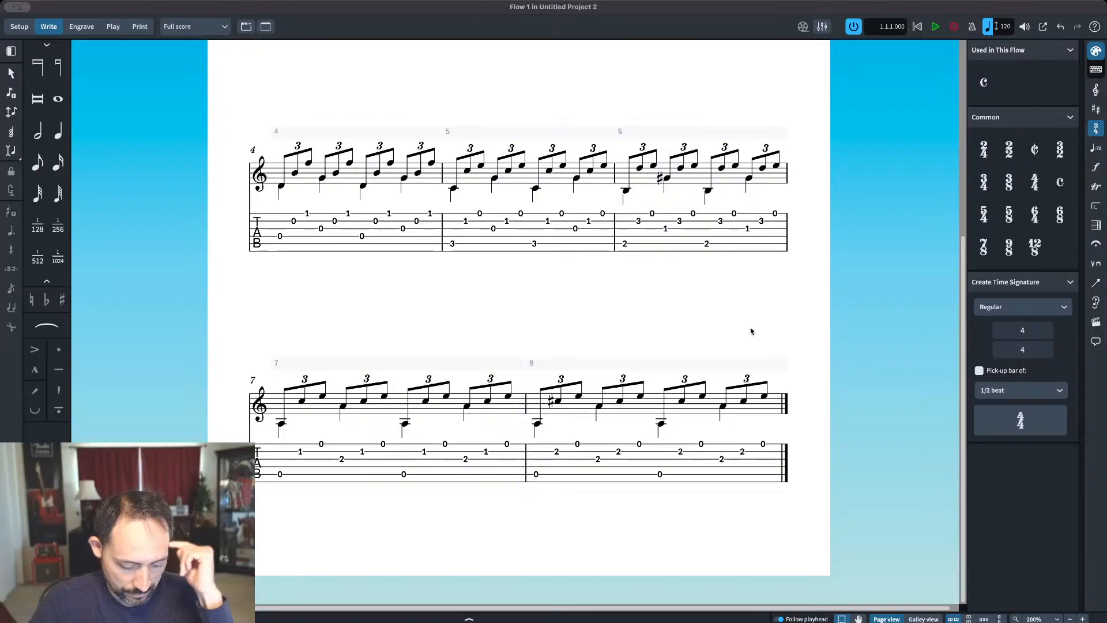
double_click(599, 409)
key("BackSpace")
key("Escape")
key("Return")
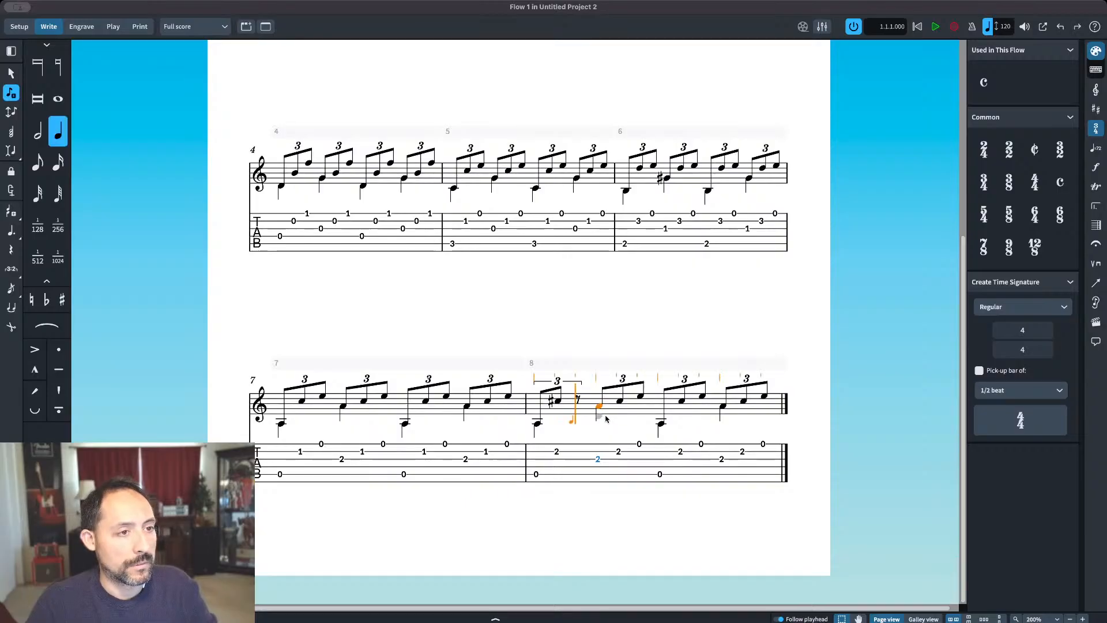
key("super+z")
key("Escape")
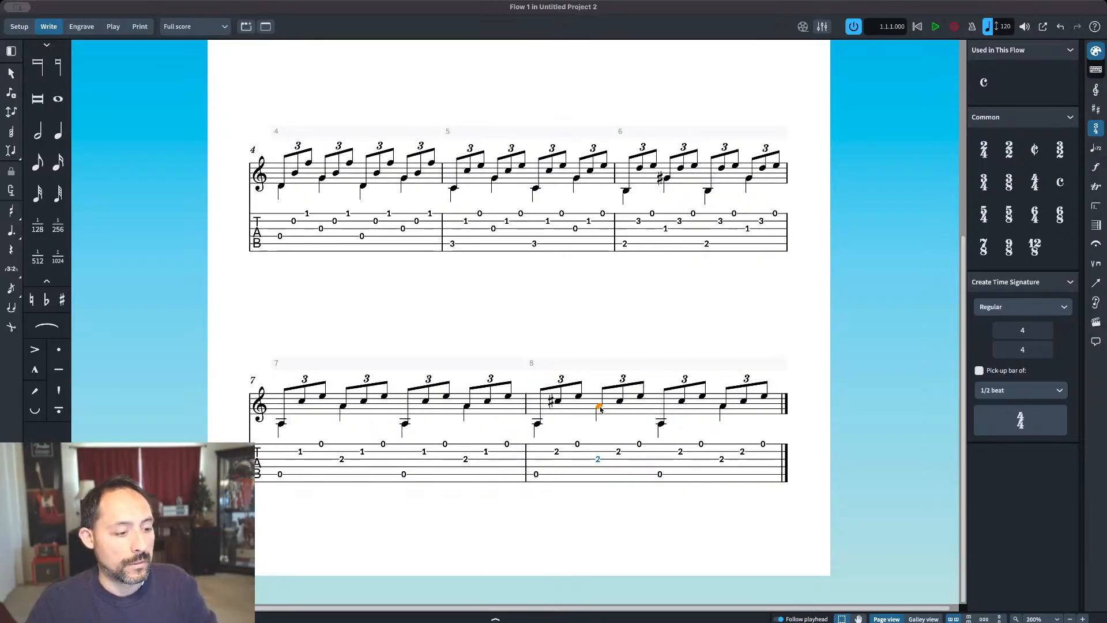
Step: Try to enter quarter-note G's on beats two and four of bar 8, then undo the entries
key("Return")
left_click(600, 411)
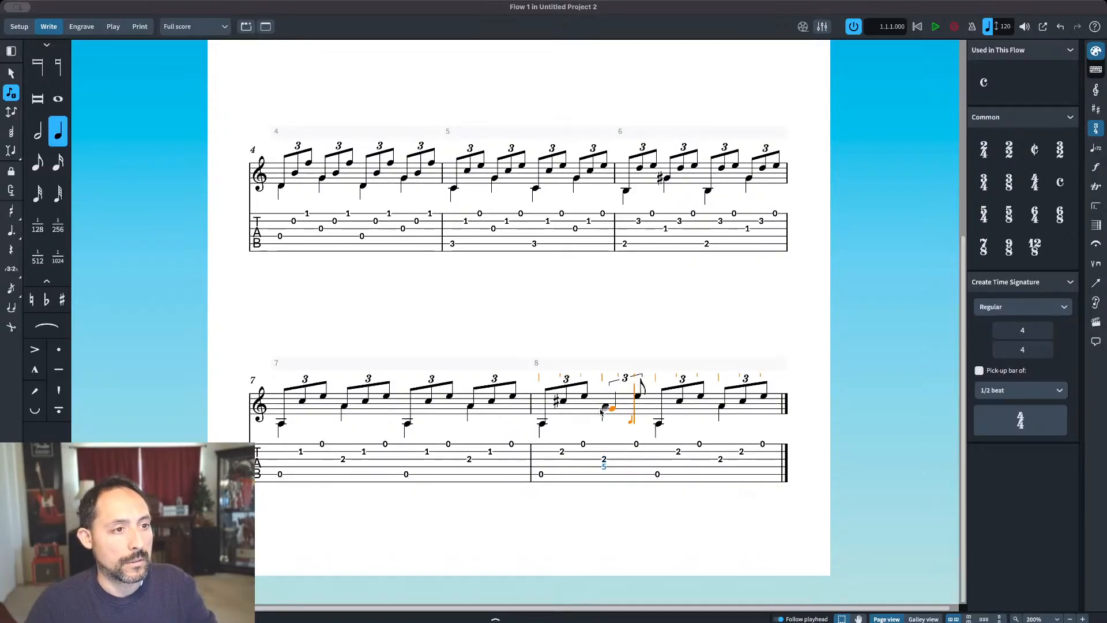
left_click(720, 411)
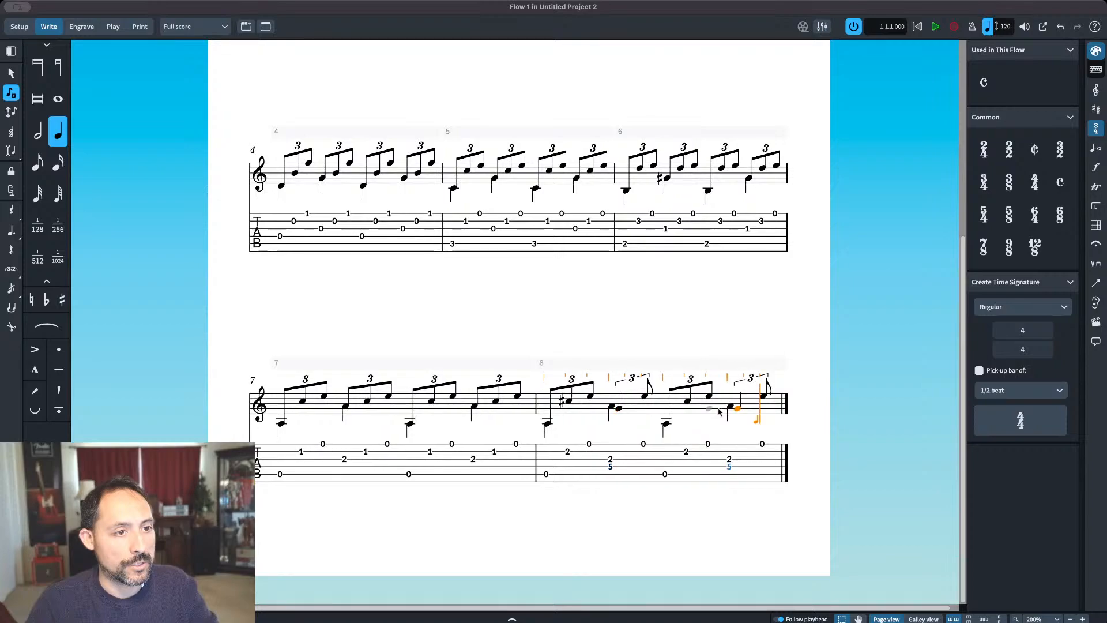
key("Escape")
key("shift+n")
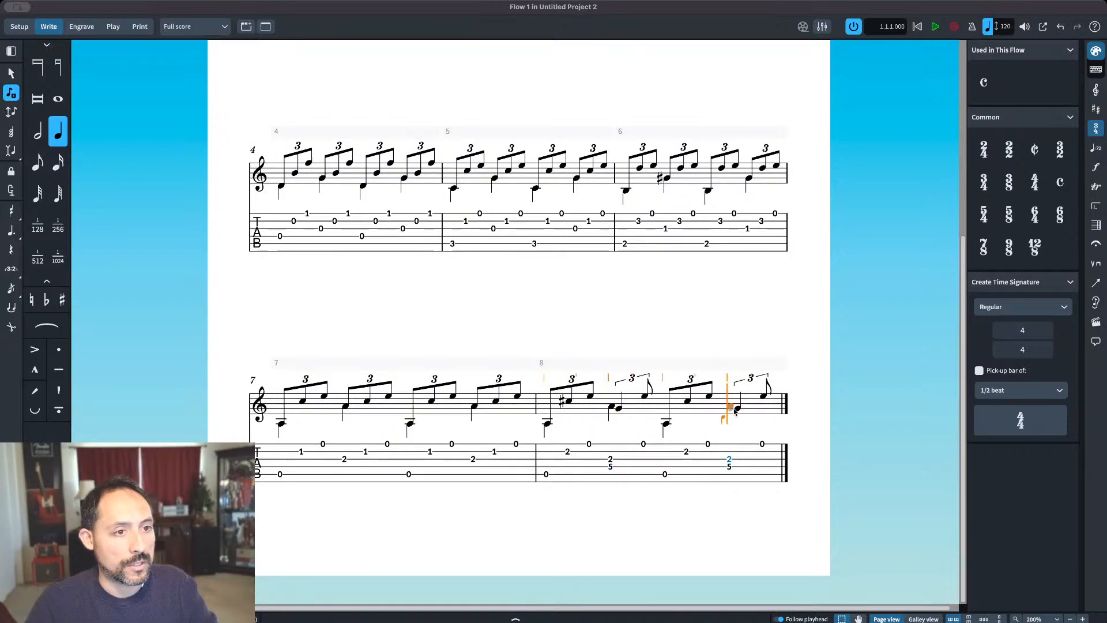
key("Escape")
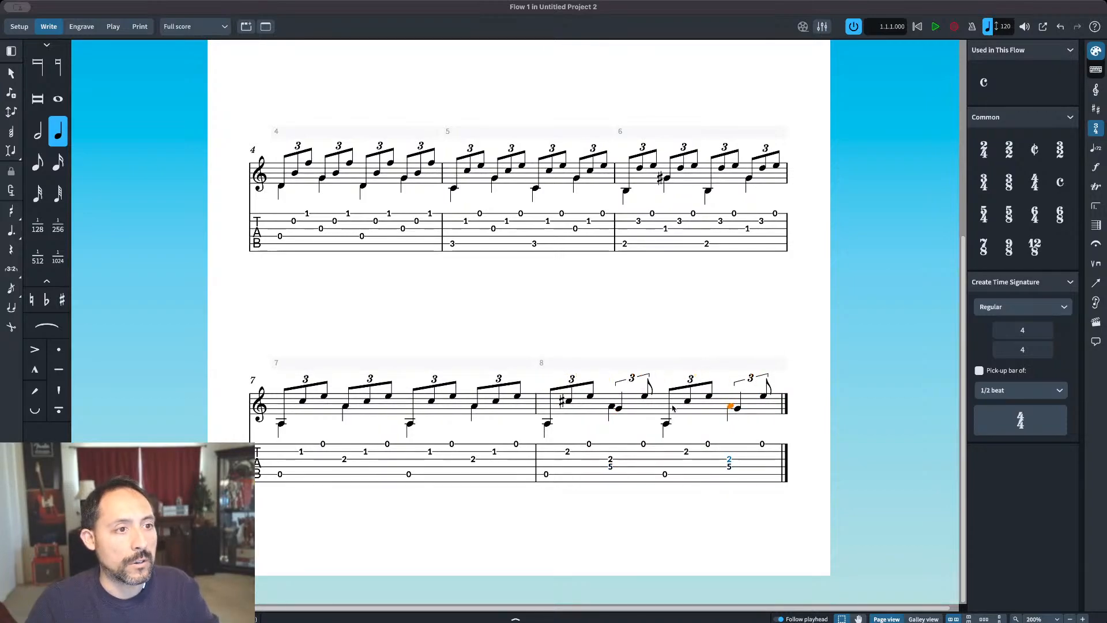
key("shift+n")
key("Escape")
key("super+z")
key("super+z")
key("super+z")
key("super+z")
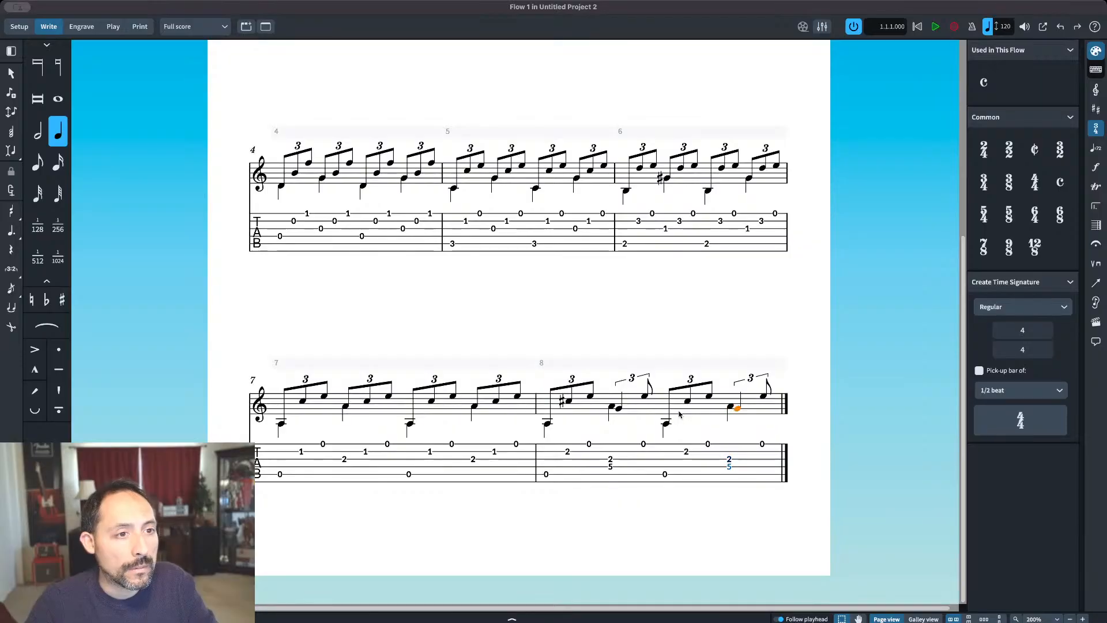
key("super+z")
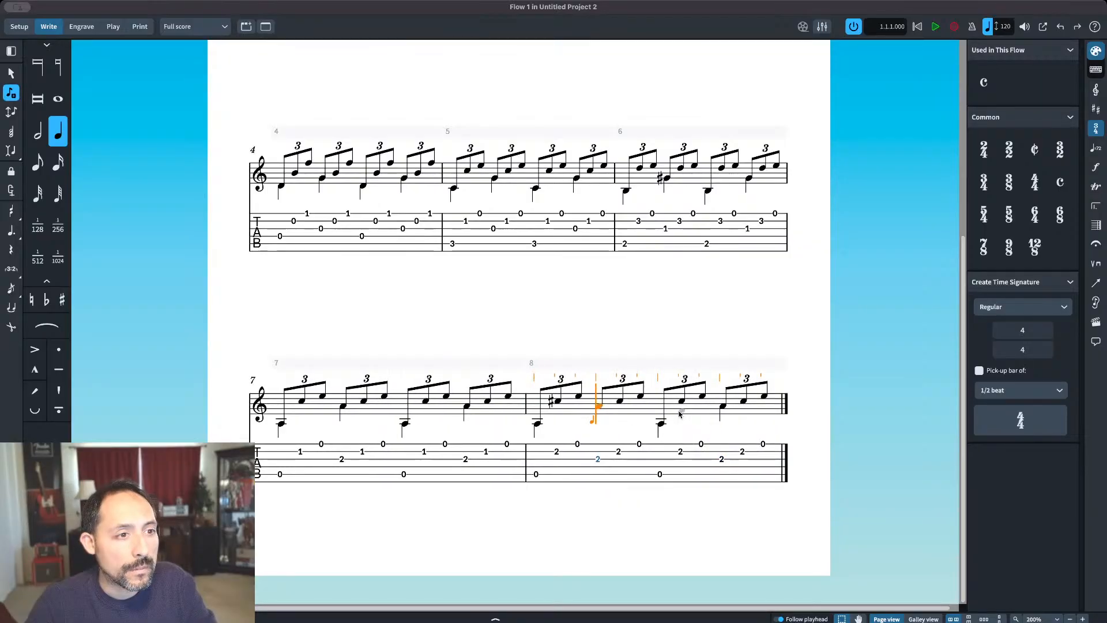
Step: Try to replace the A's on beats two and four of bar 8 with eighth-note G's in the upper voice
key("Escape")
left_click(39, 166)
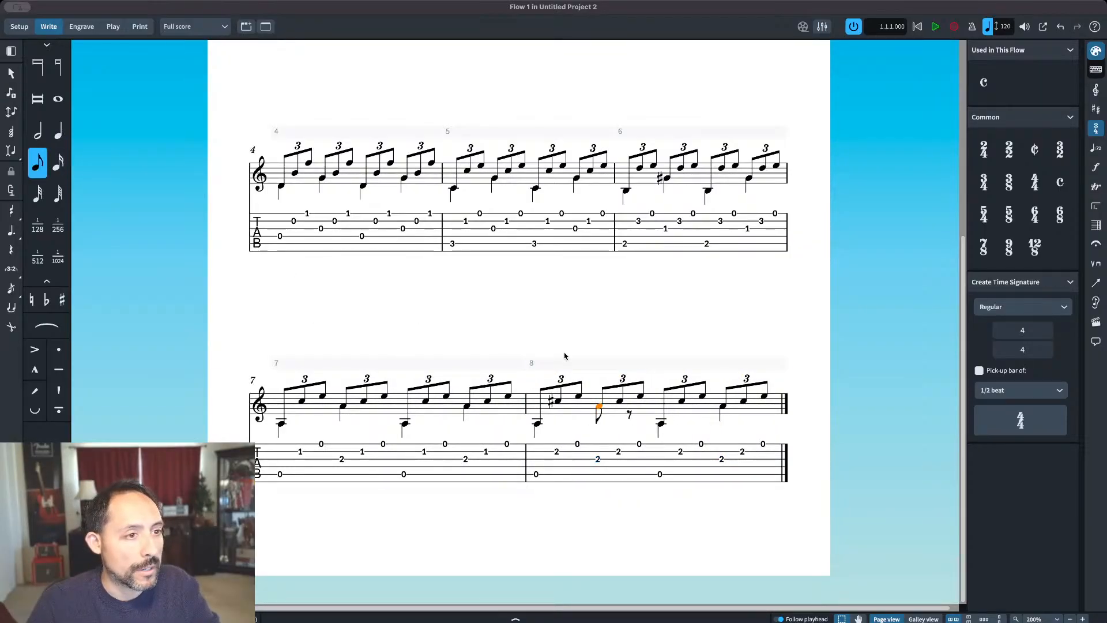
left_click(723, 407)
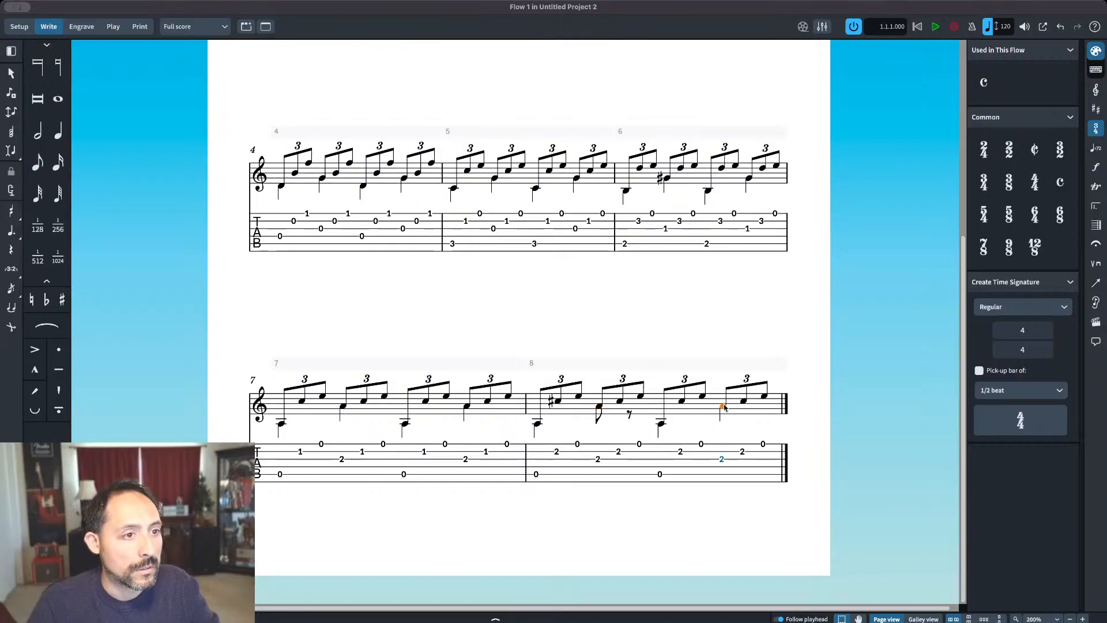
double_click(599, 407)
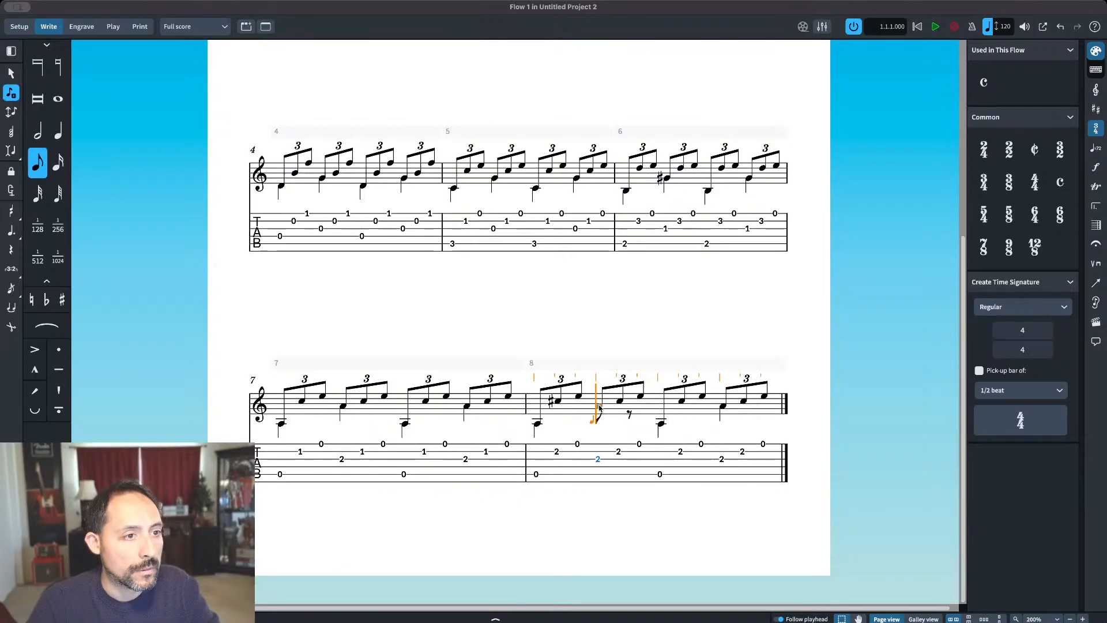
key("Right")
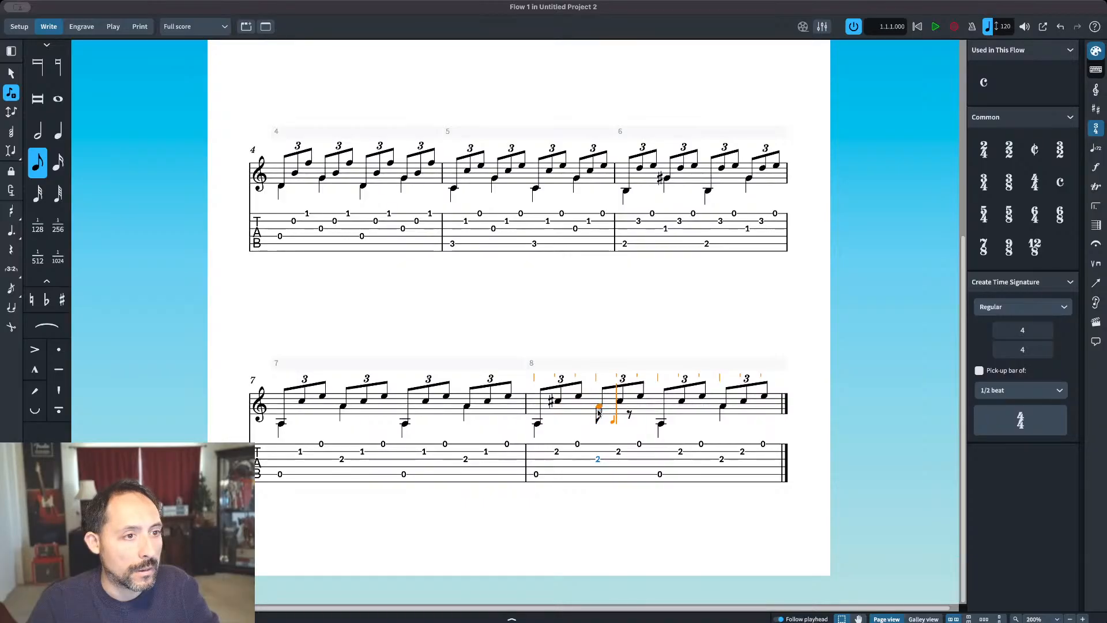
left_click(602, 408)
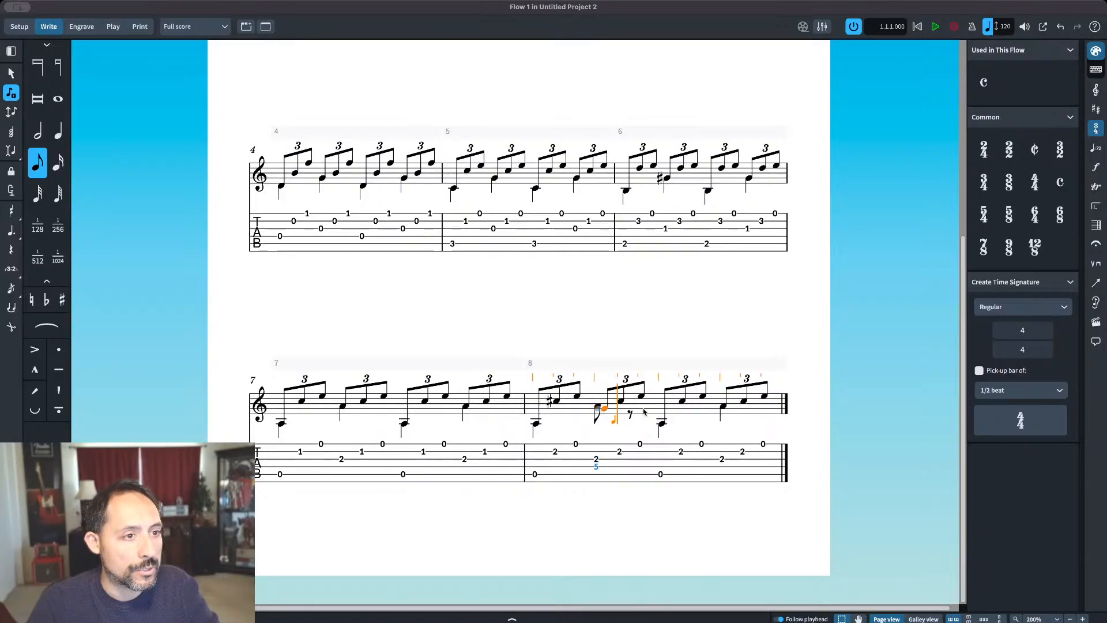
left_click(723, 411)
key("Escape")
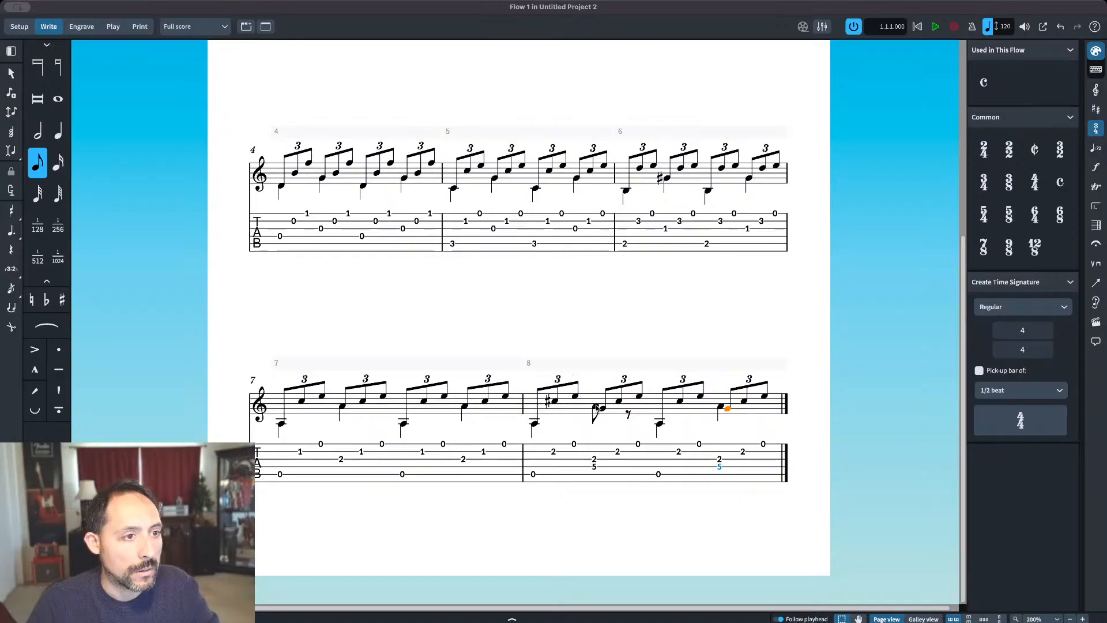
Step: Enter quarter-note G's in the bass voice on beats two and four of bar 8, replacing the A's
key("shift+n")
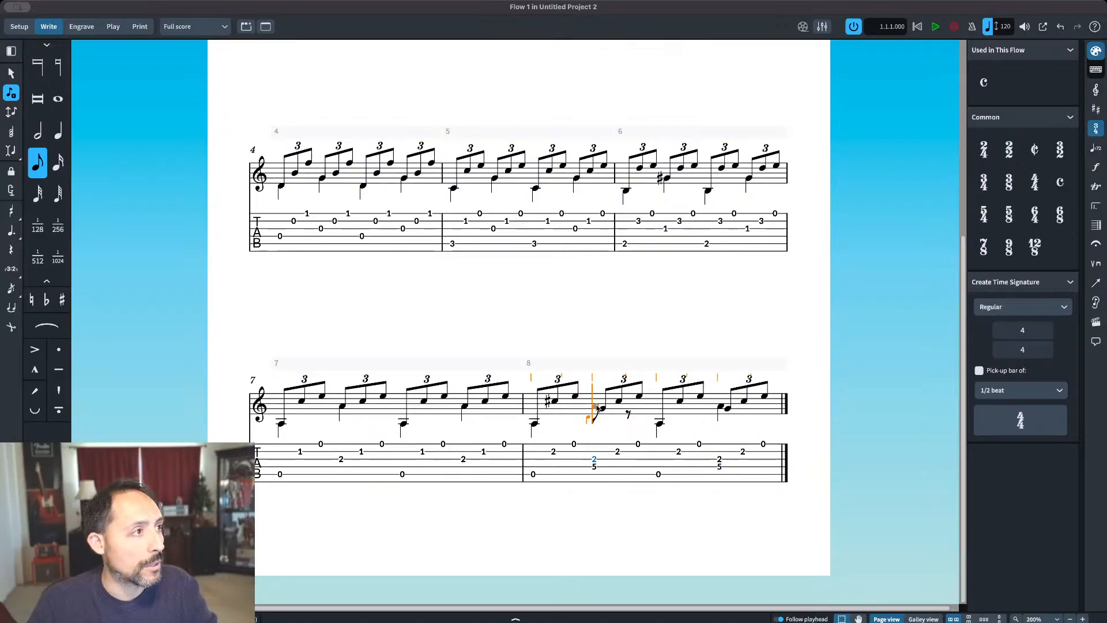
key("6")
left_click(599, 409)
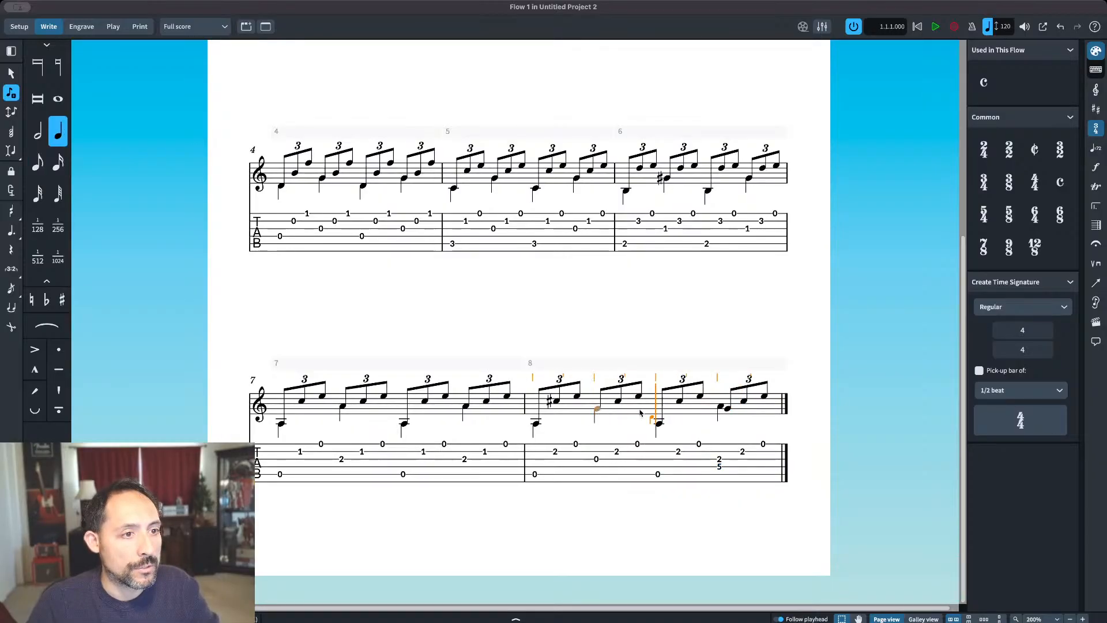
left_click(723, 410)
key("Escape")
key("Escape")
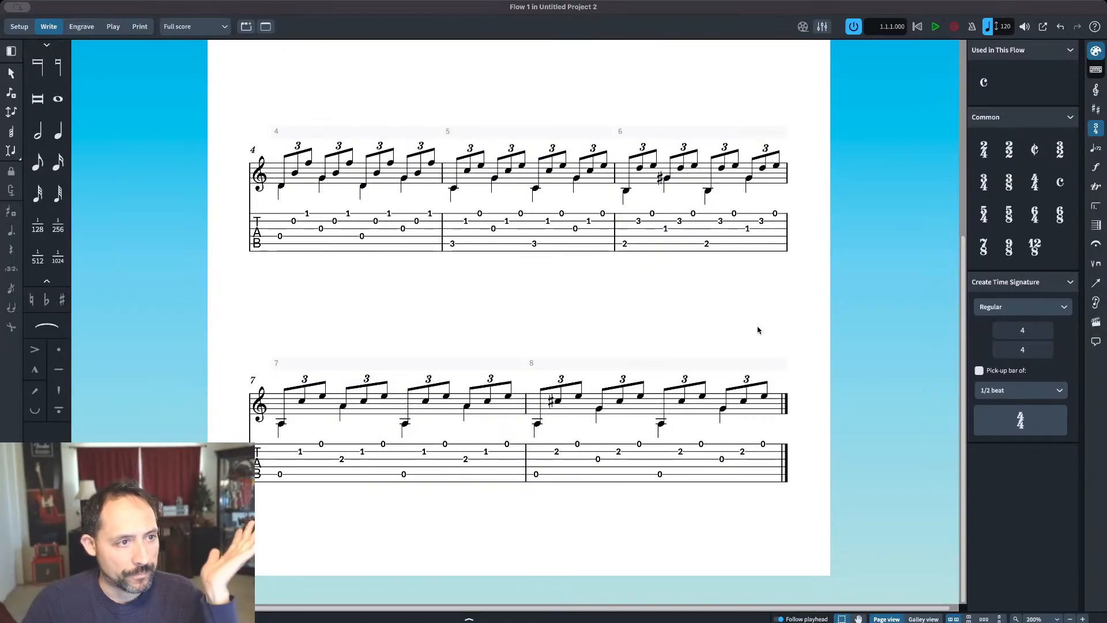
Step: Add one empty bar after bar 8
left_click(682, 366)
left_click(788, 350)
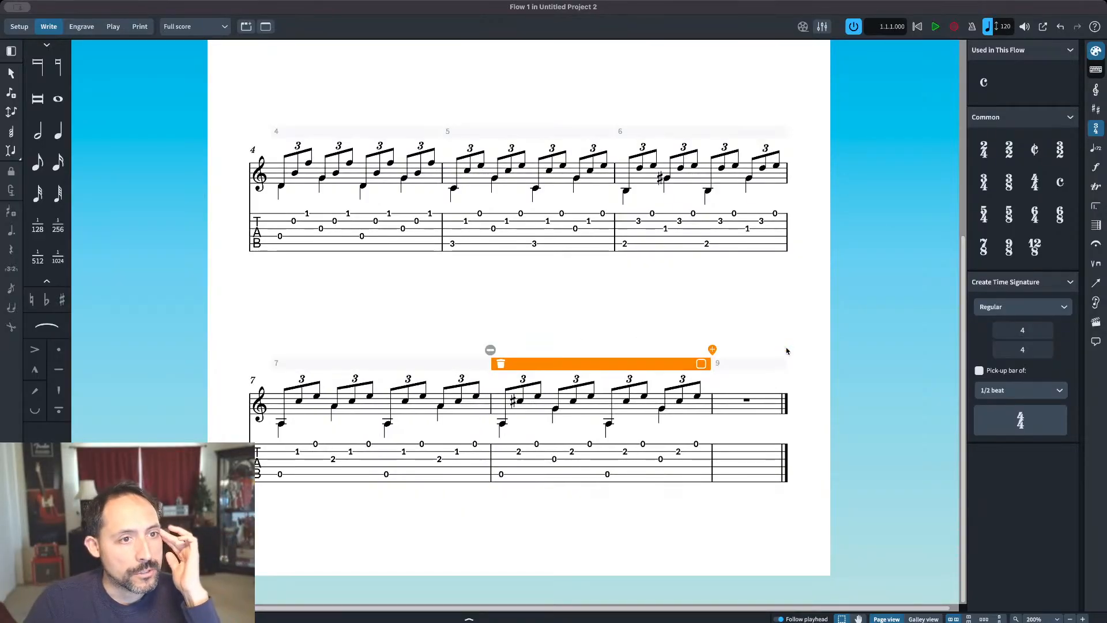
Step: Add seven more empty bars after bar 8, extending the flow to 16 bars
left_click(713, 350)
left_click(658, 350)
left_click(619, 349)
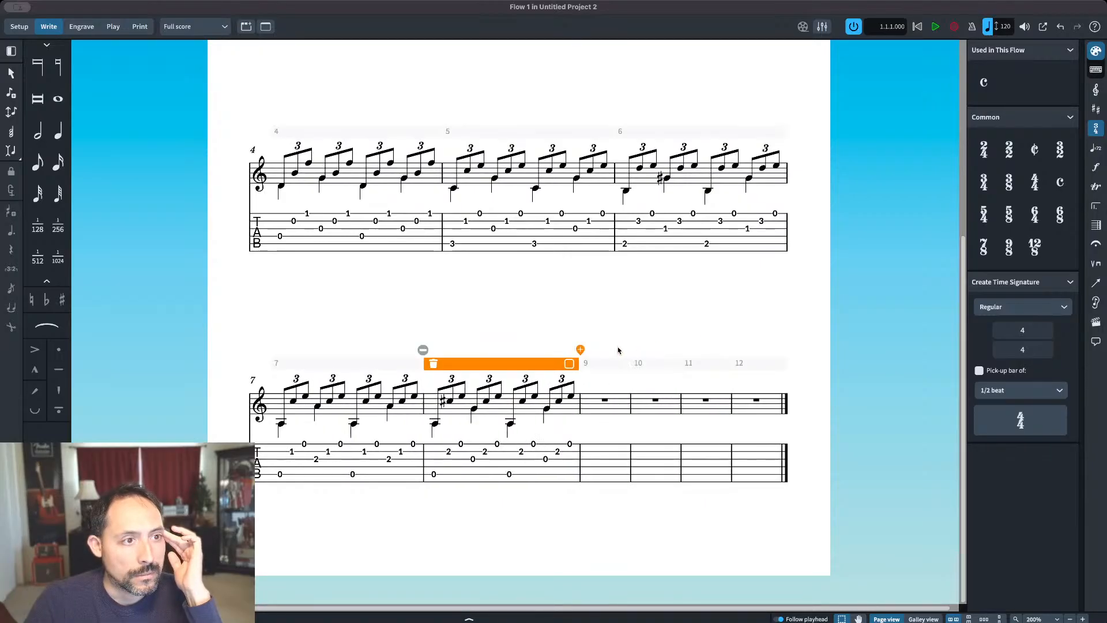
left_click(581, 350)
left_click(490, 350)
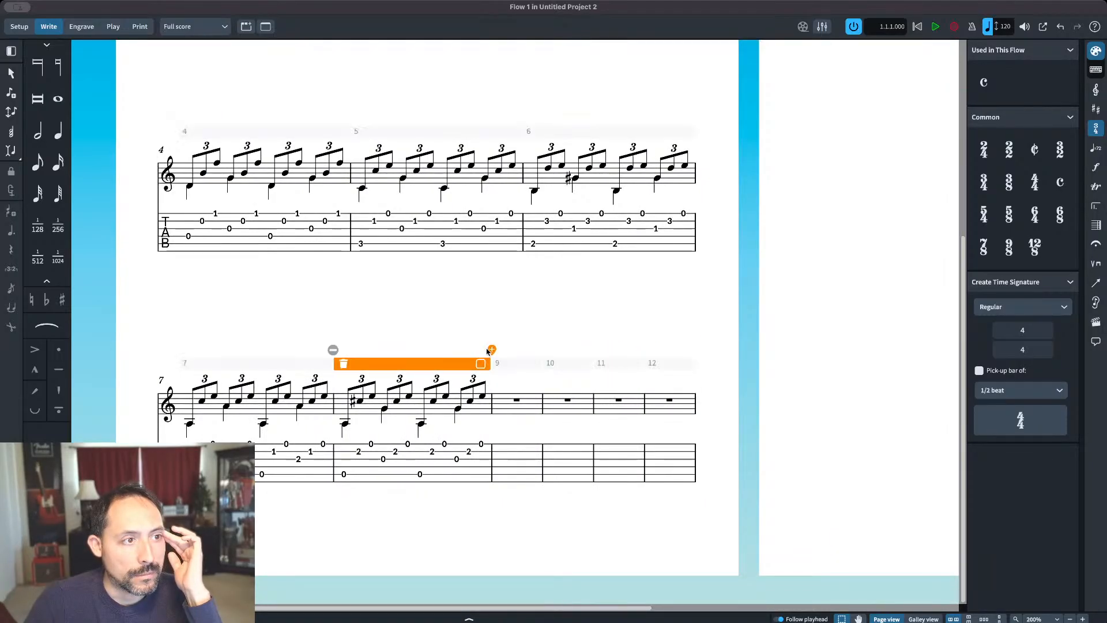
left_click(491, 349)
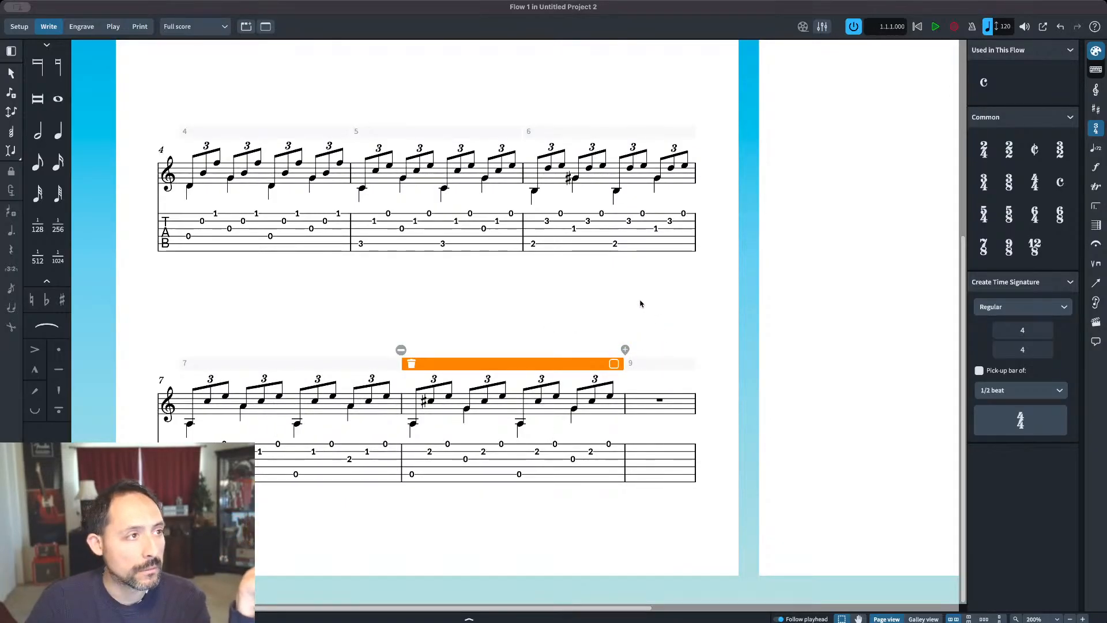
left_click(617, 296)
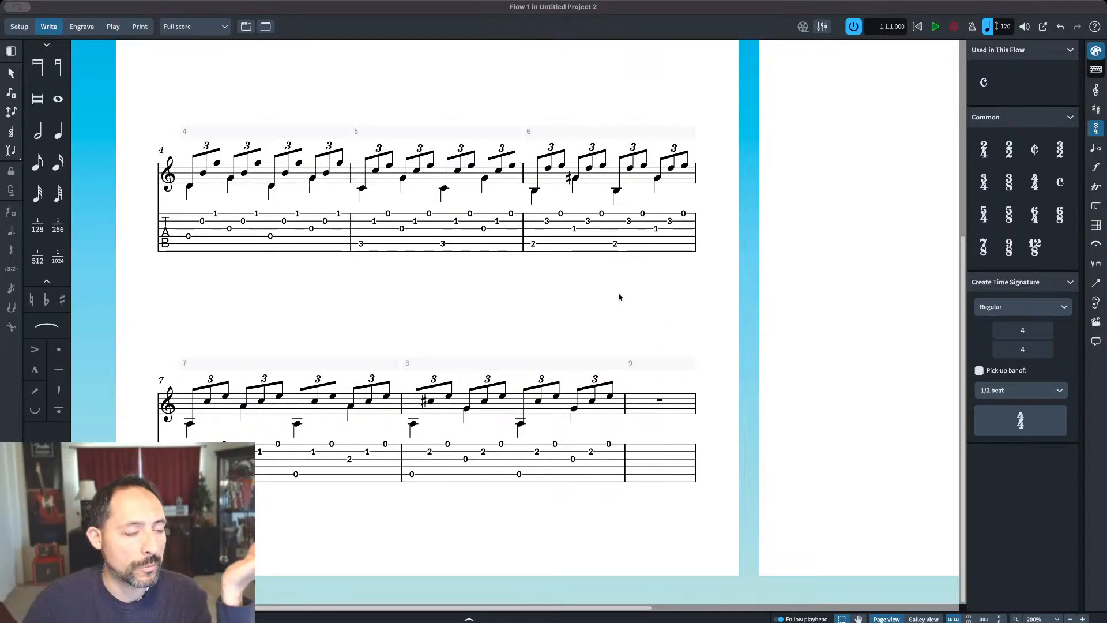
Step: Enter eighth notes low A, A and D on beat one of bar 9 and turn them into a triplet
left_click(610, 397)
key("shift+n")
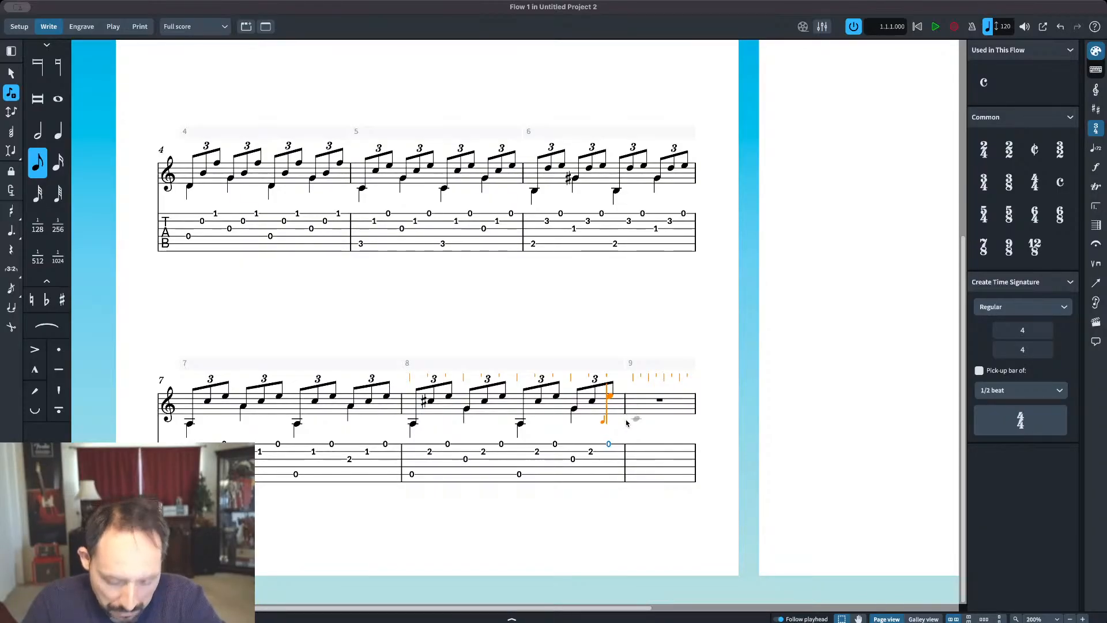
key("a")
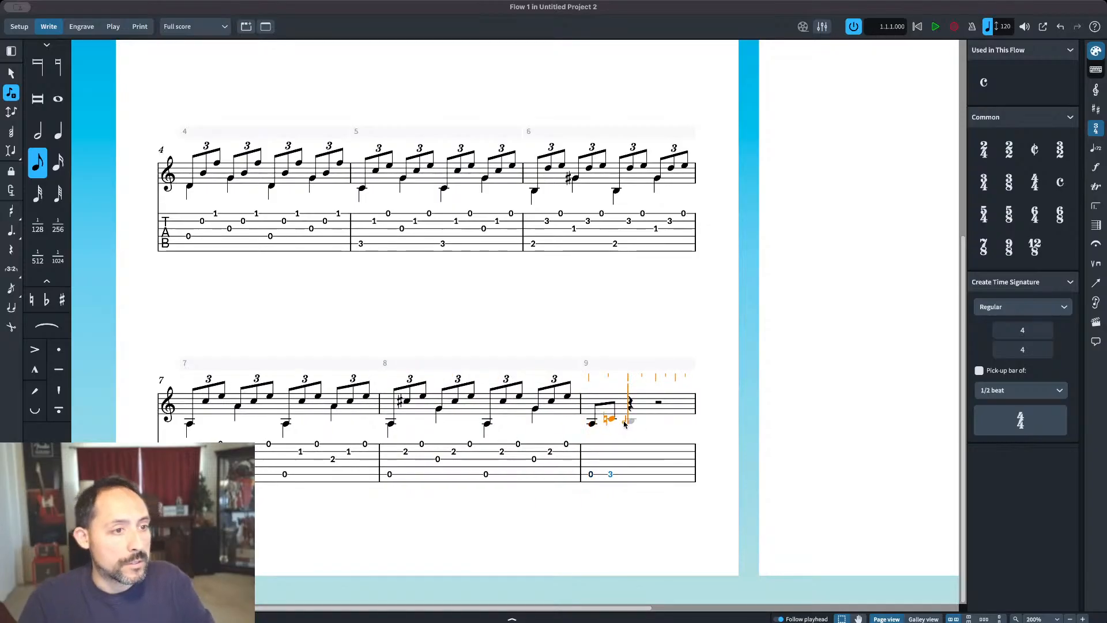
key("c")
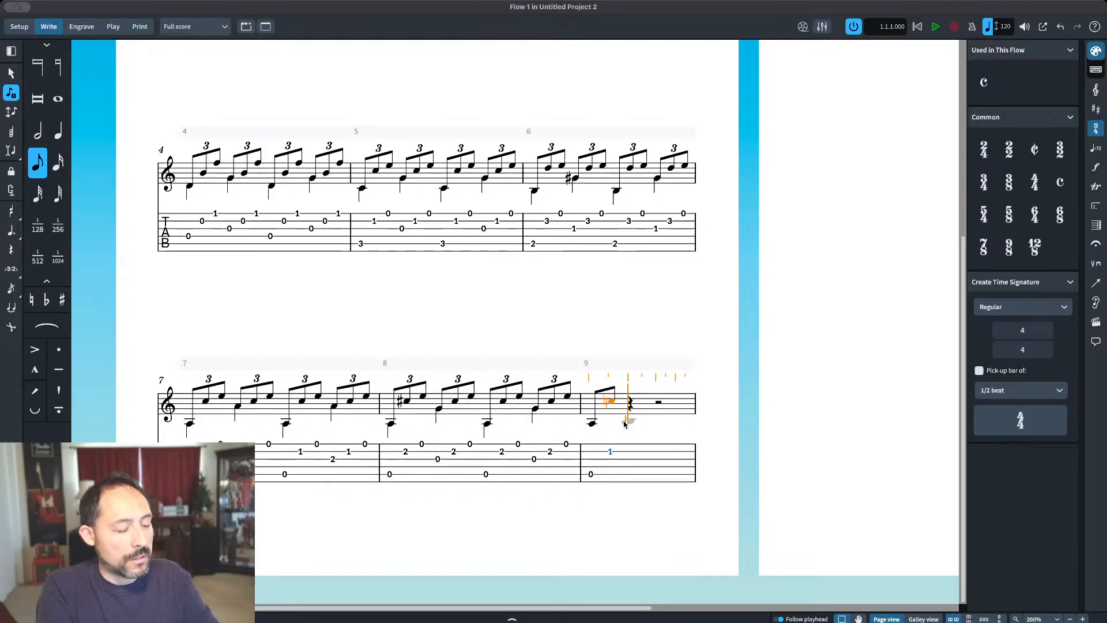
key("d")
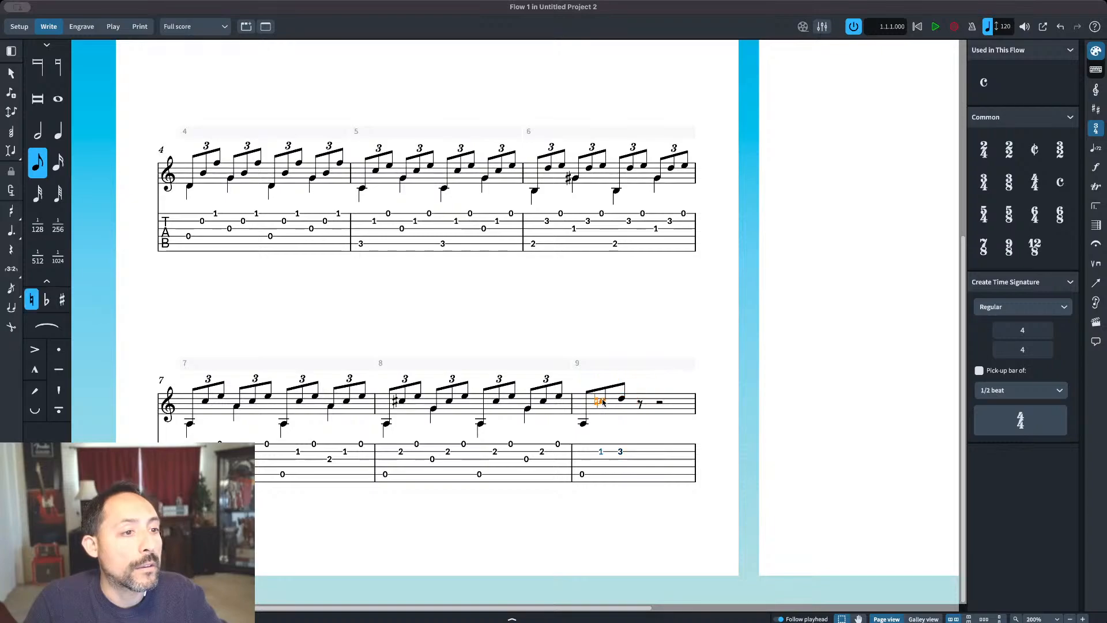
left_click(602, 407)
key("Escape")
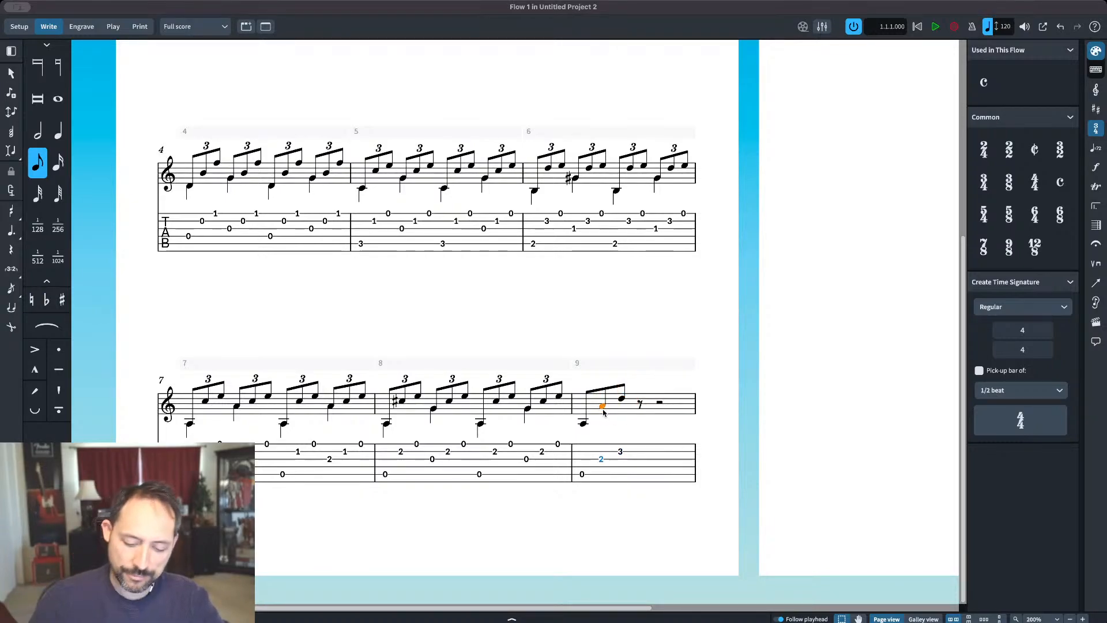
left_click(622, 399)
left_click(583, 424, "shift")
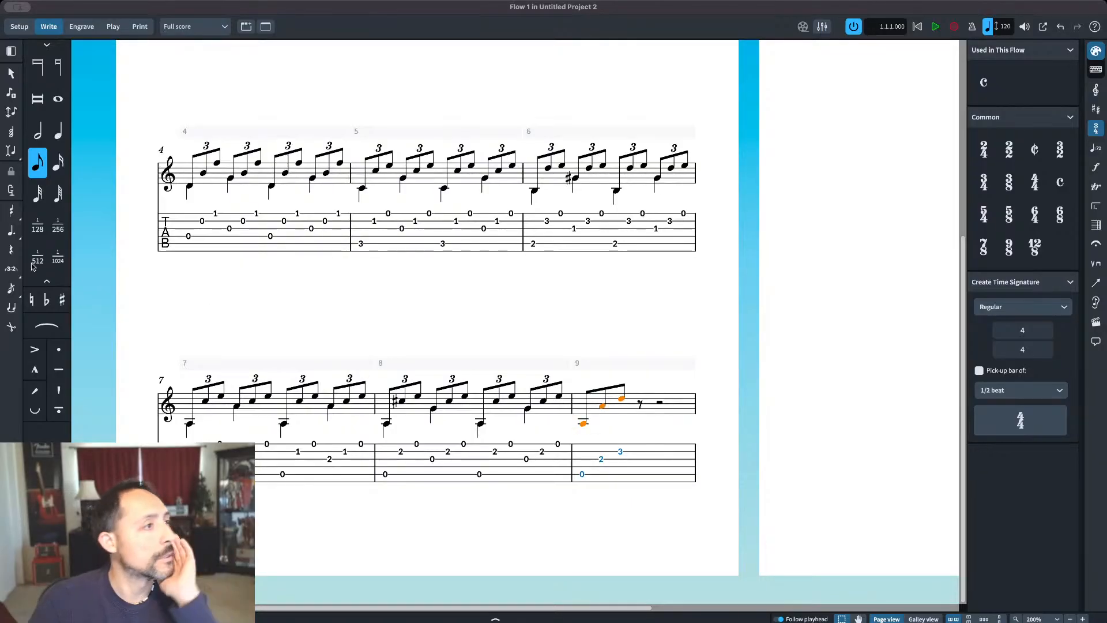
left_click(11, 268)
Step: Enter eighth notes F, A and D on beat two of bar 9 and turn them into a triplet
key("shift+n")
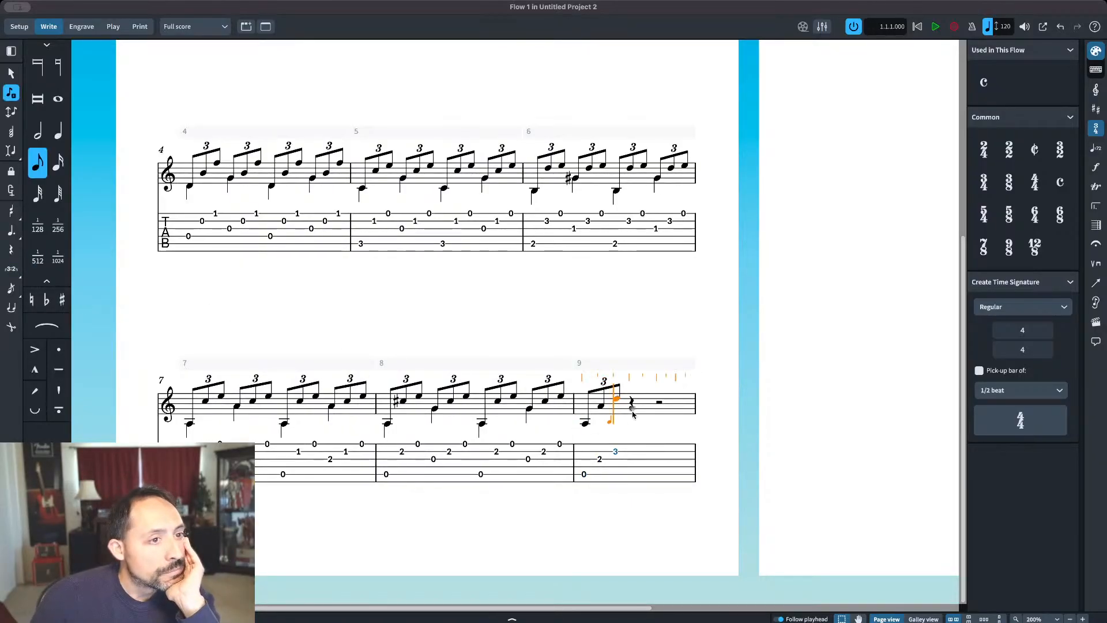
key("f")
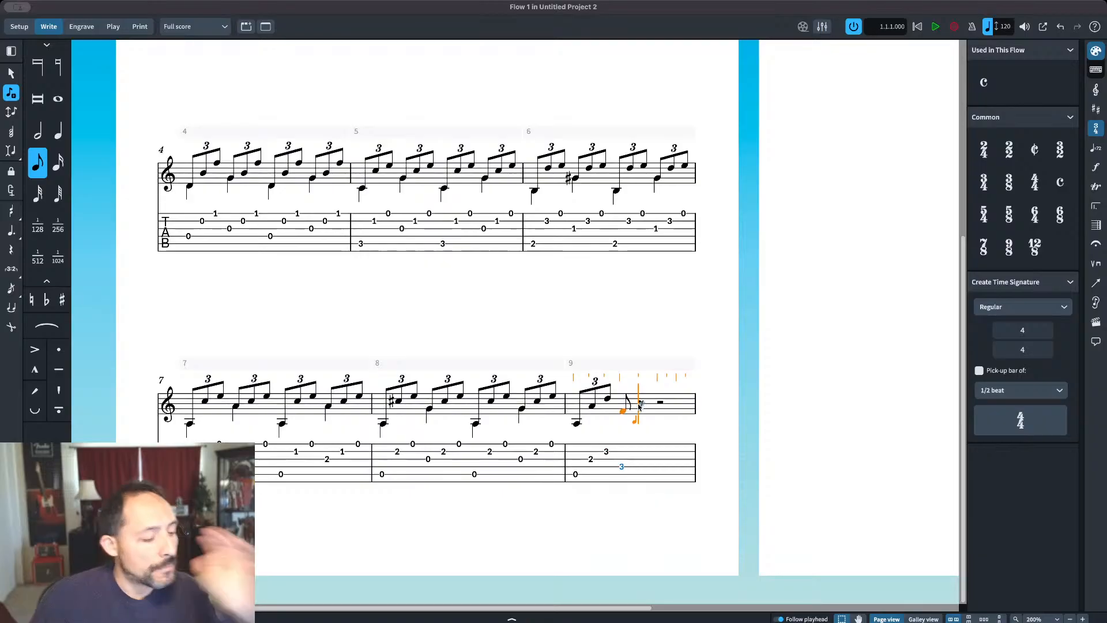
key("d")
key("Escape")
left_click(601, 411)
left_click(637, 399, "shift")
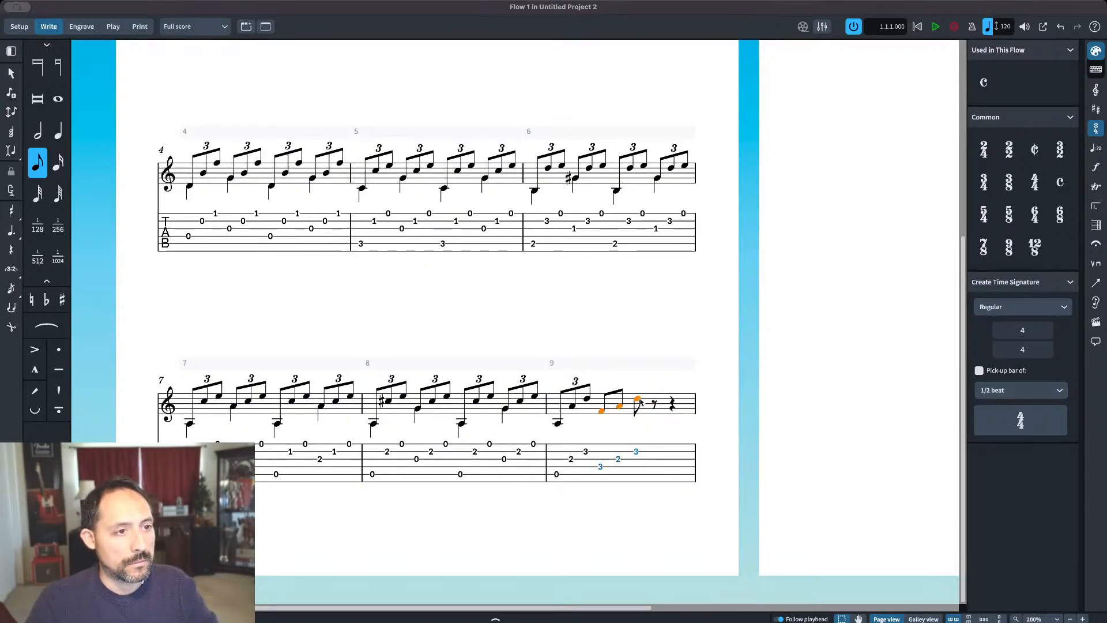
left_click(11, 269)
Step: Repeat bar 9's first two triplets on beats three and four
left_click(569, 422)
left_click(633, 402, "shift")
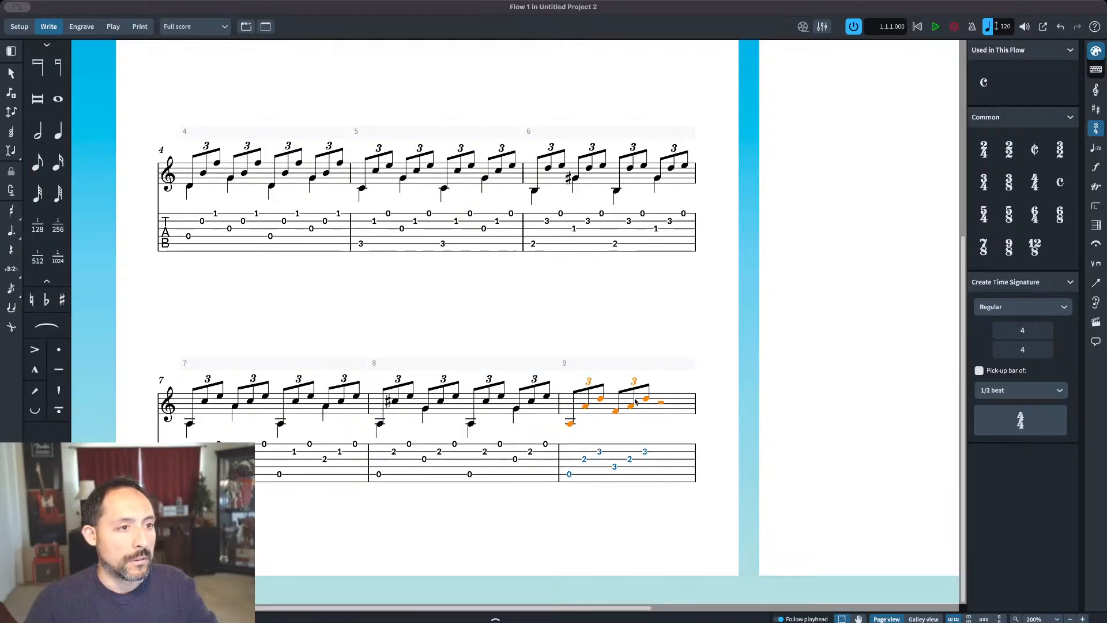
left_click(569, 422)
left_click(647, 399, "shift")
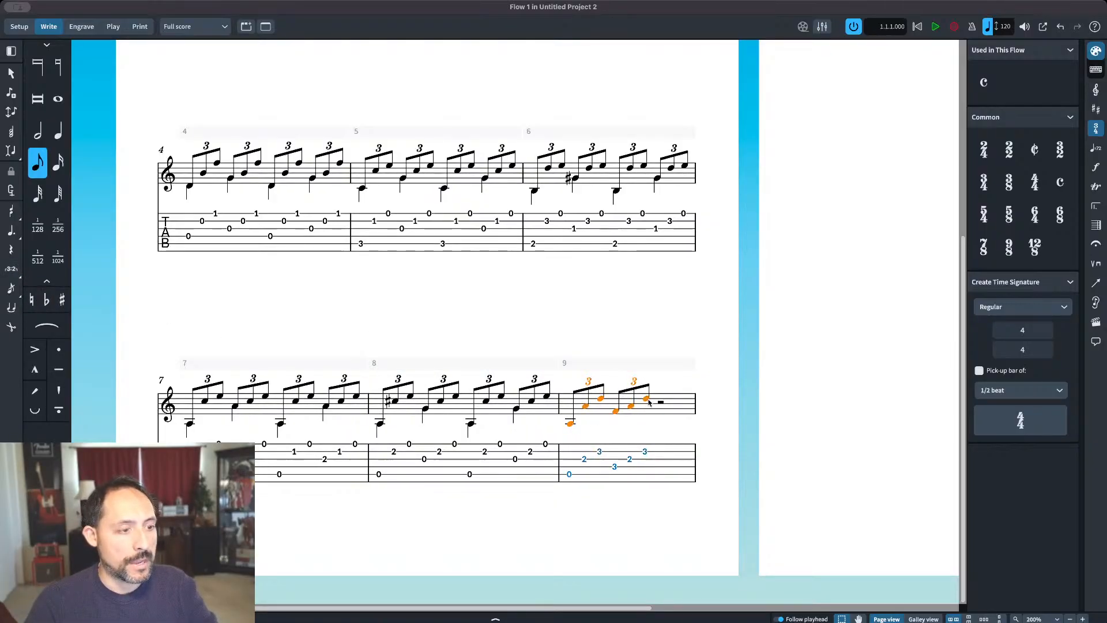
key("r")
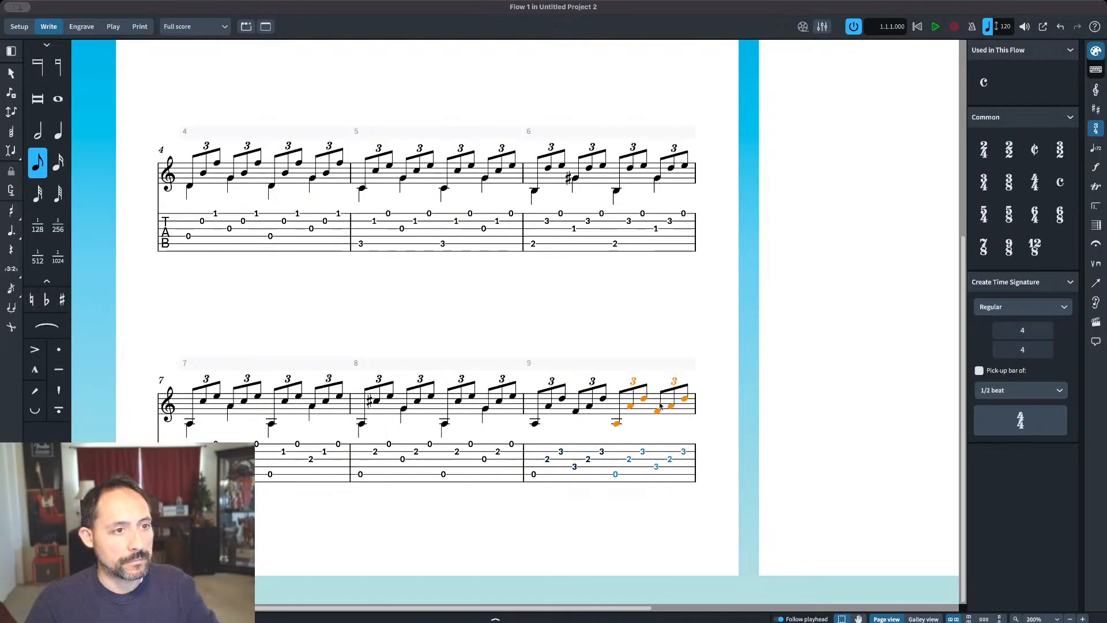
Step: Enter quarter notes in bar 9's bass voice: low A on beats one and three, F on beats two and four
double_click(536, 425)
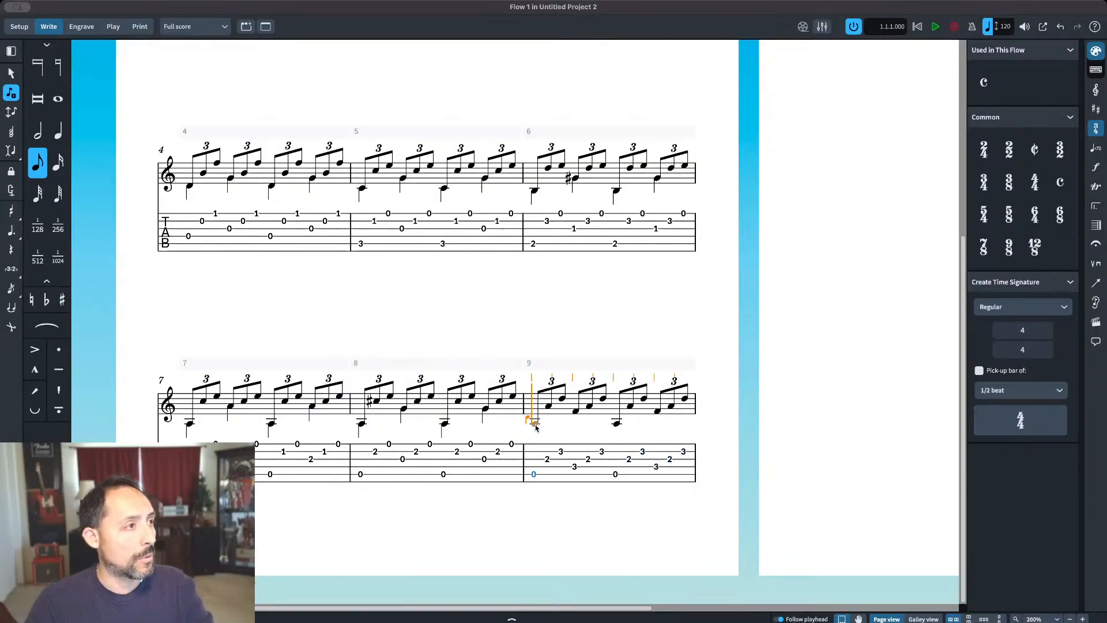
key("7")
key("6")
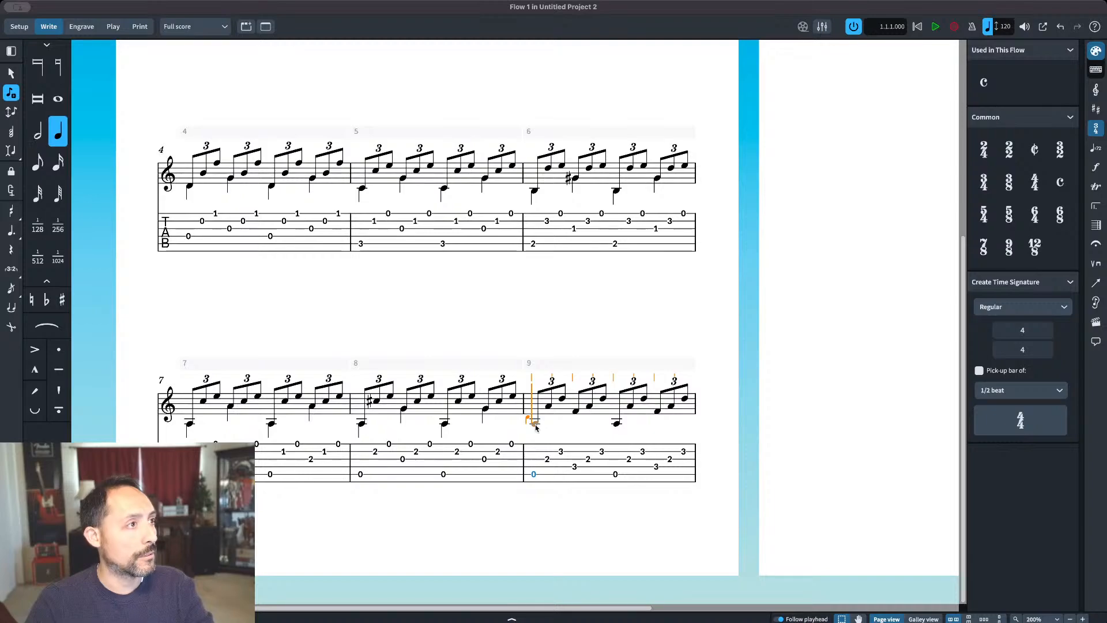
left_click(535, 424)
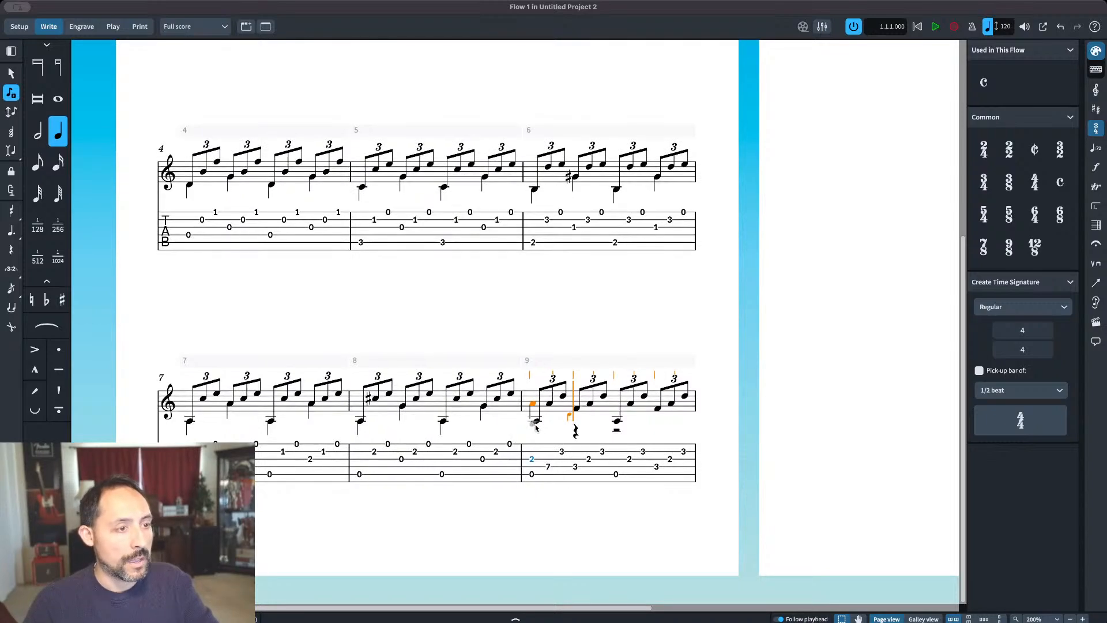
key("e")
key("a")
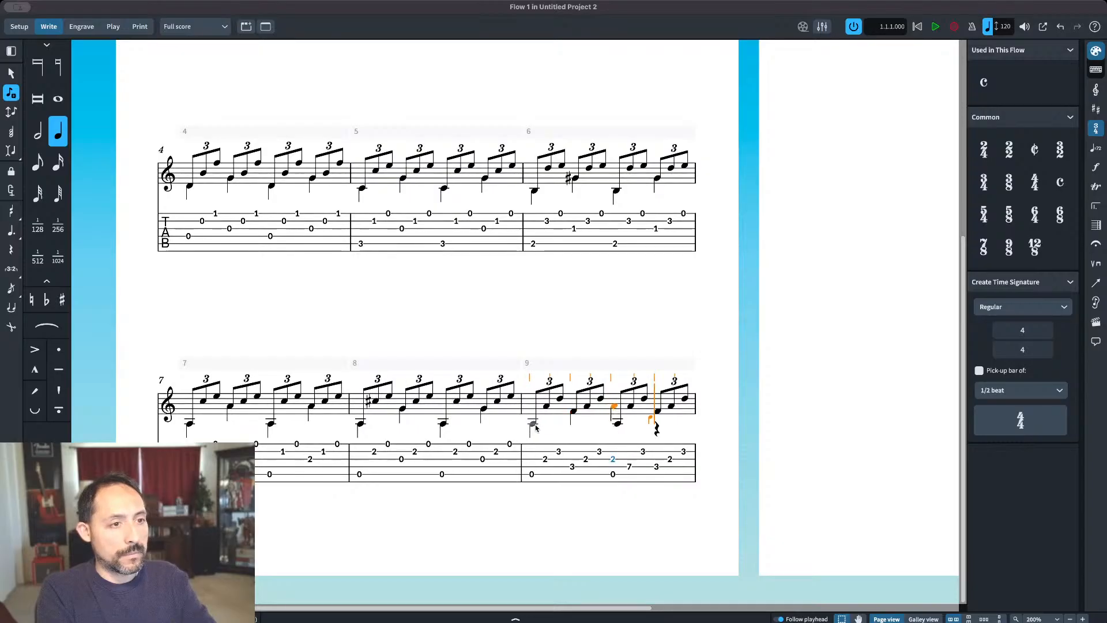
key("alt+super+Down")
key("f")
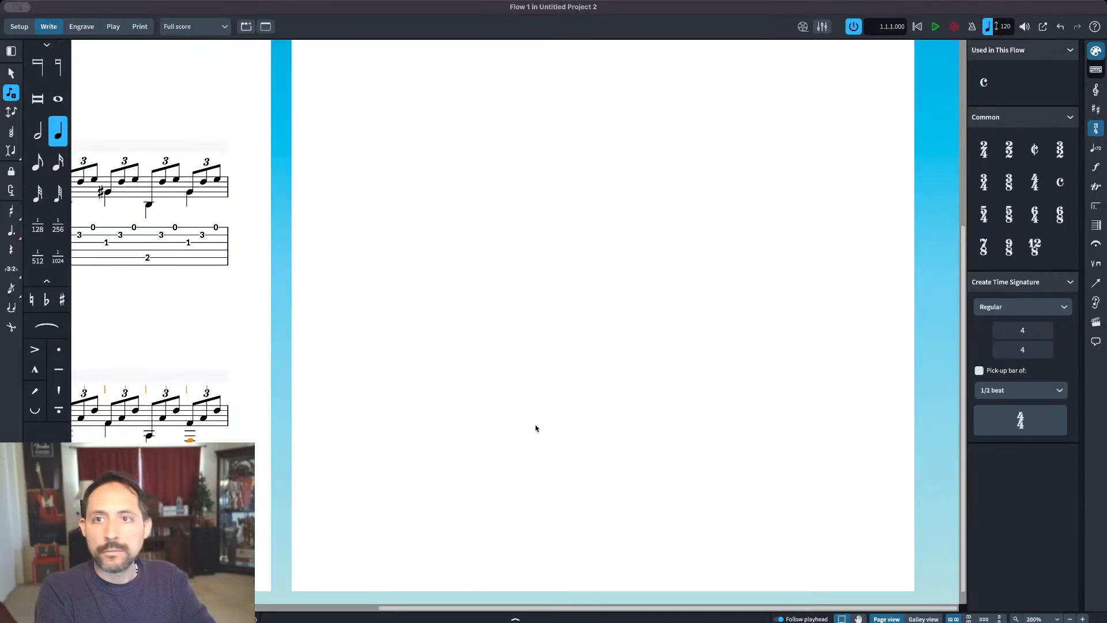
key("alt+super+Up")
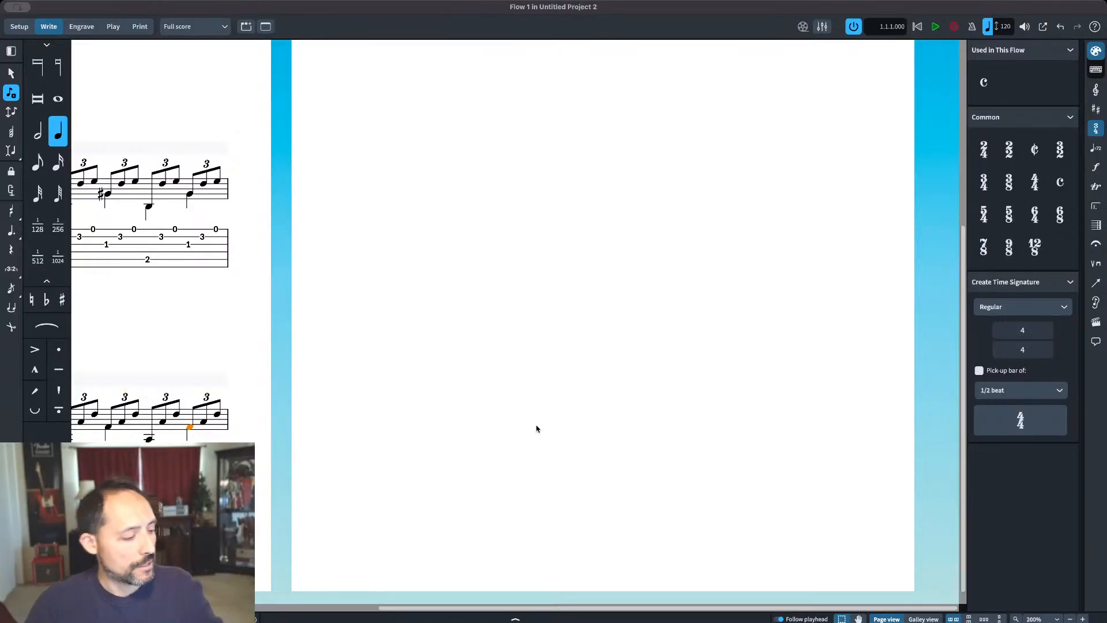
key("Escape")
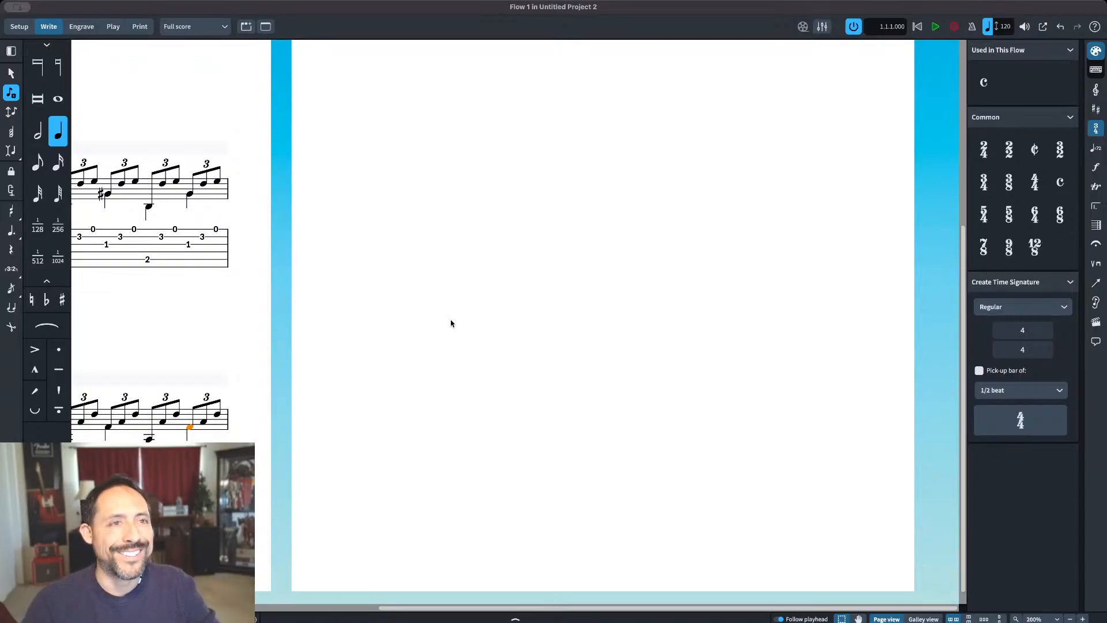
scroll(191, 141, "up", 5)
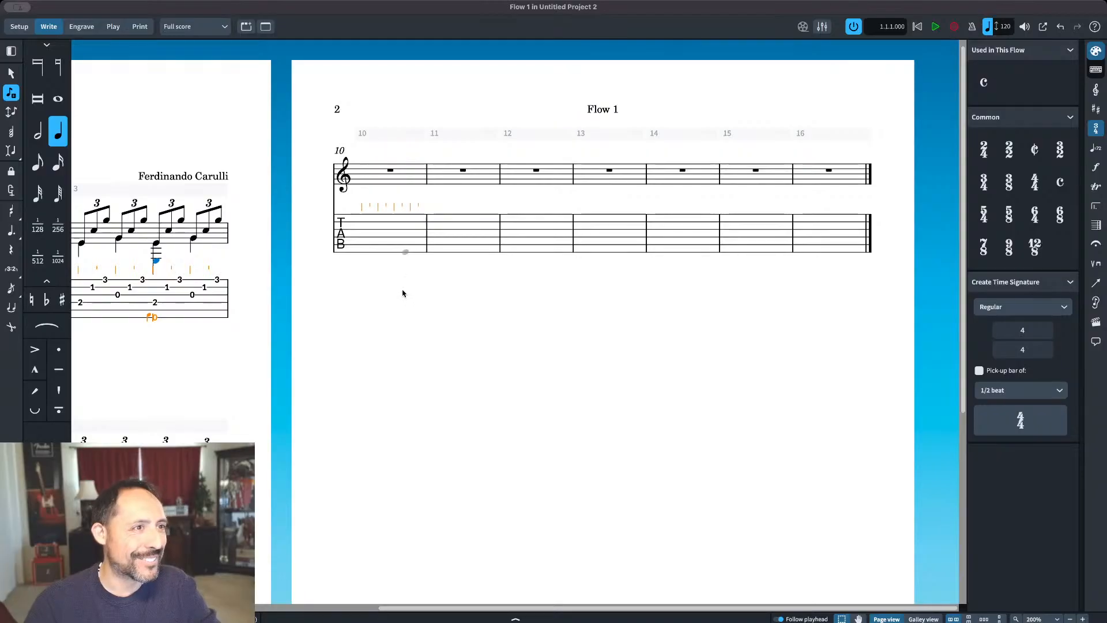
key("Escape")
Step: Review the entered bars 1 to 9 and the empty bars 10 to 16 on the second page
scroll(415, 291, "down", 3)
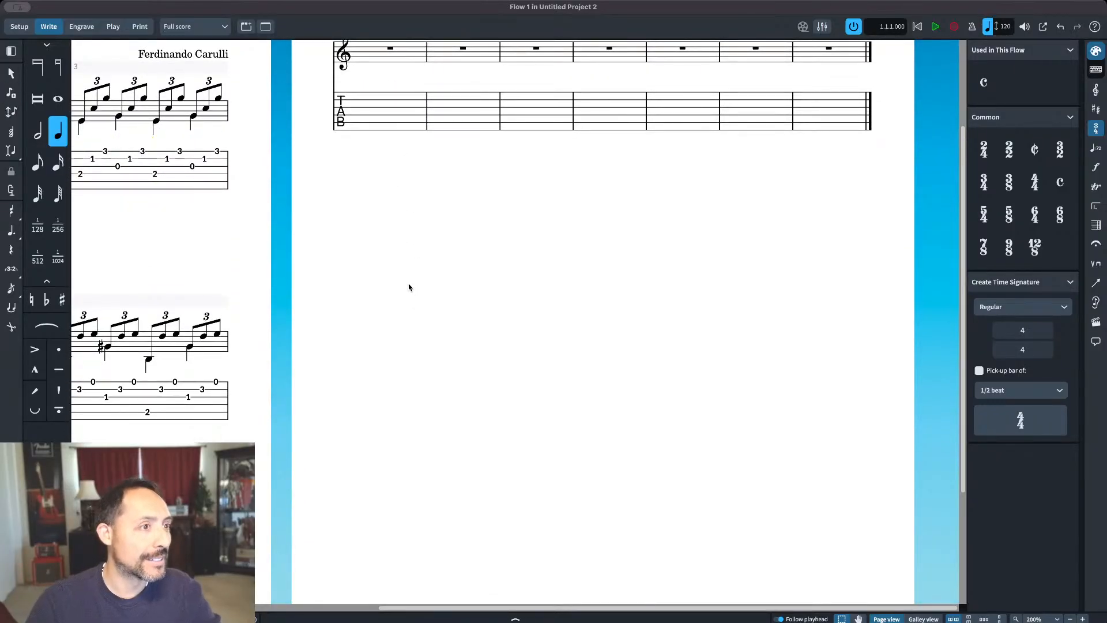
scroll(417, 289, "down", 3)
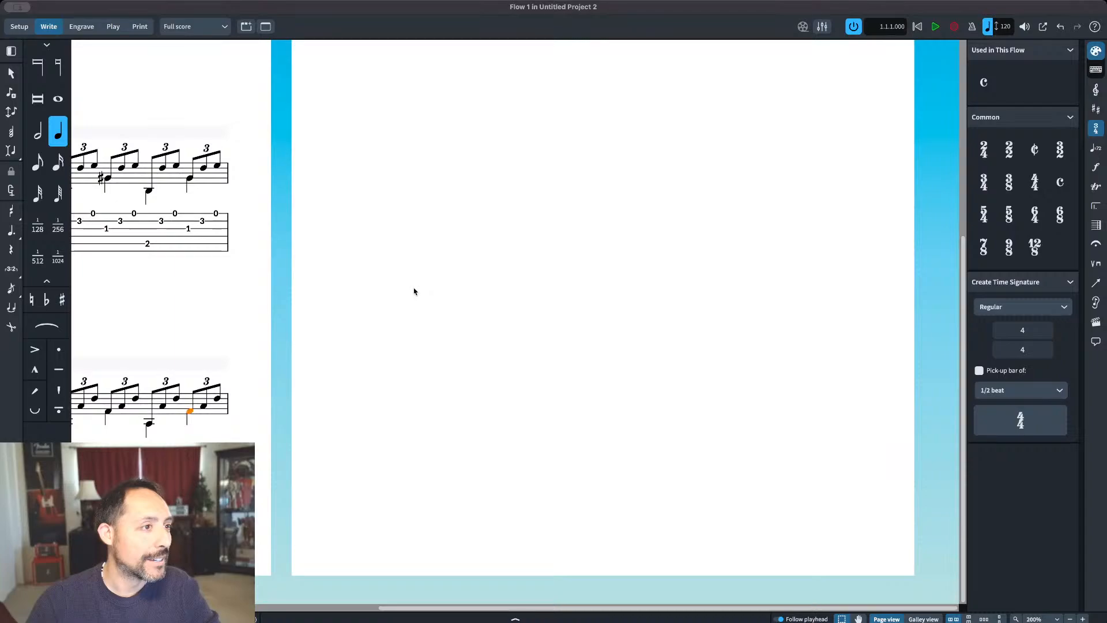
left_click(383, 282)
left_click_drag(411, 263, 711, 278)
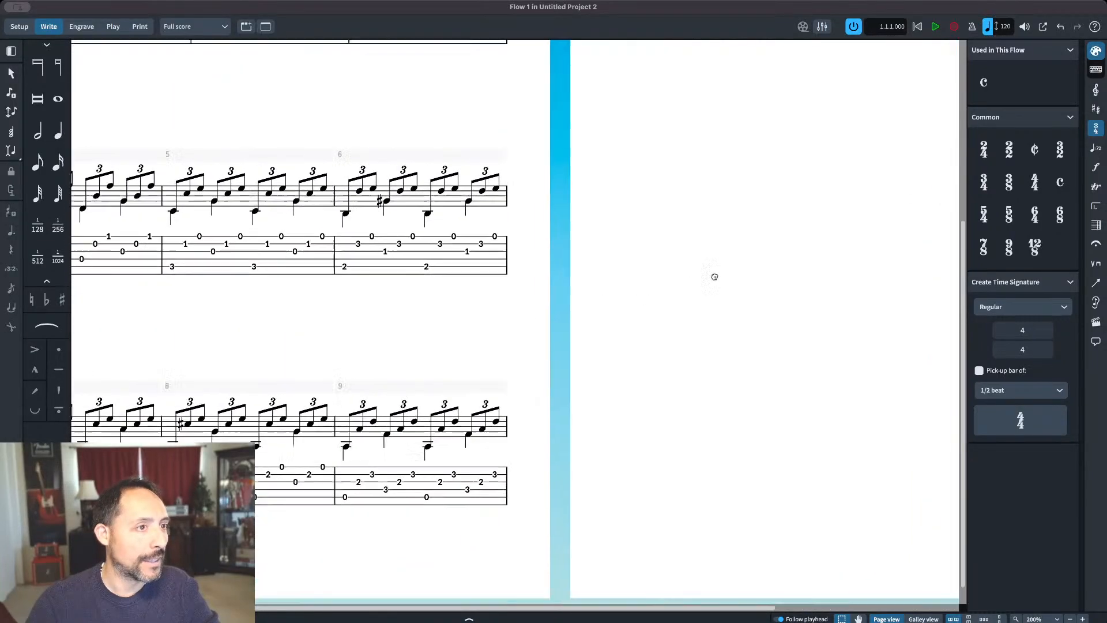
left_click_drag(442, 302, 613, 365)
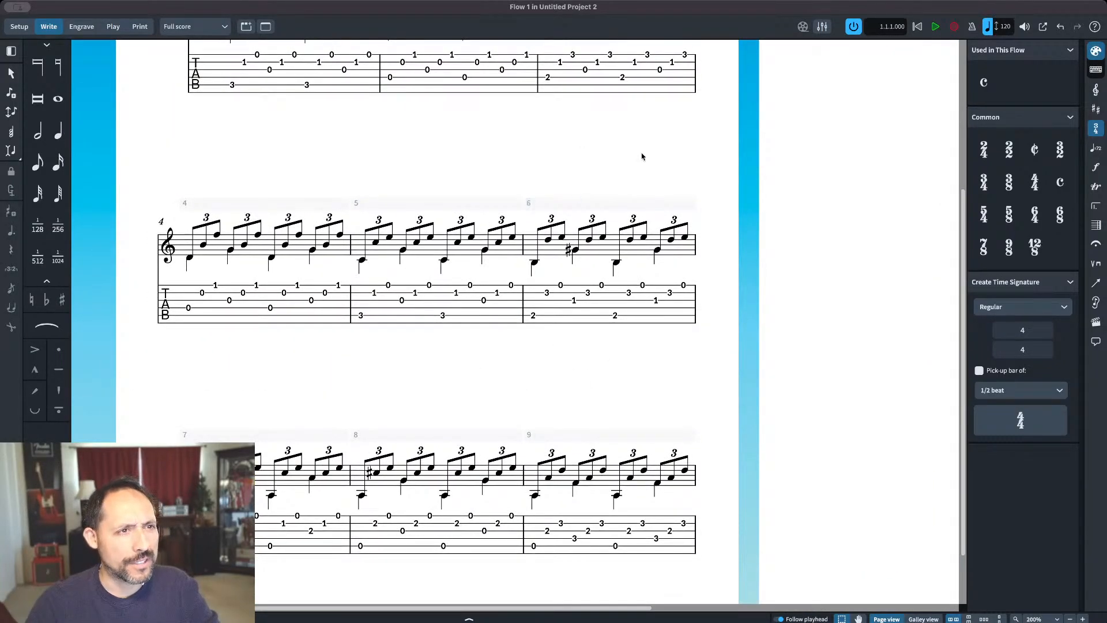
scroll(618, 138, "right", 5)
left_click_drag(814, 223, 762, 165)
left_click_drag(687, 291, 734, 417)
left_click_drag(687, 302, 713, 404)
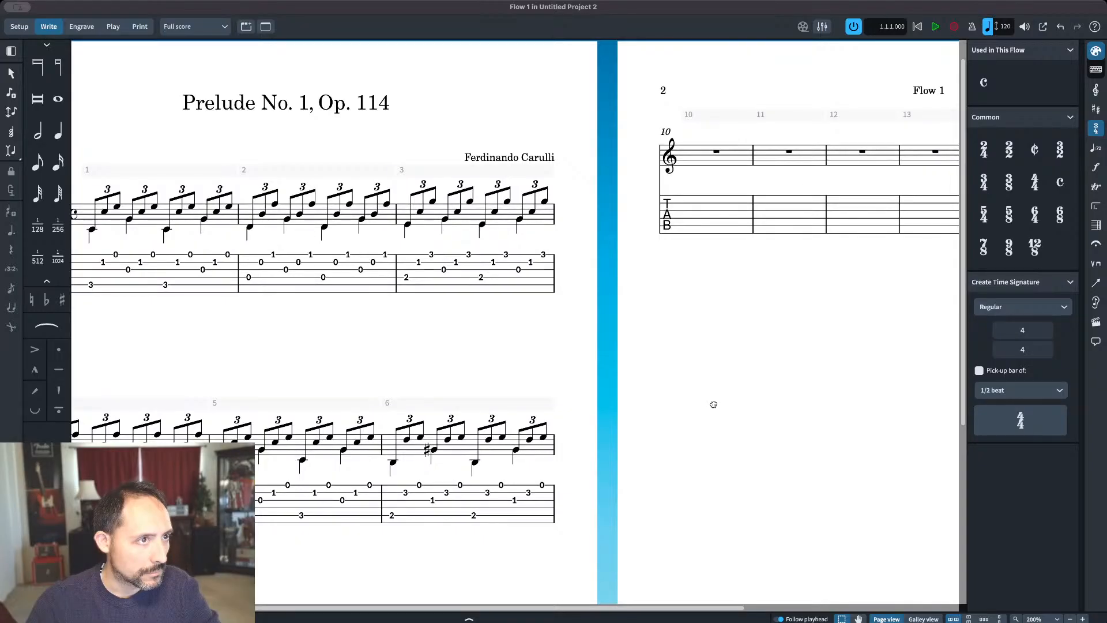
left_click_drag(713, 404, 534, 502)
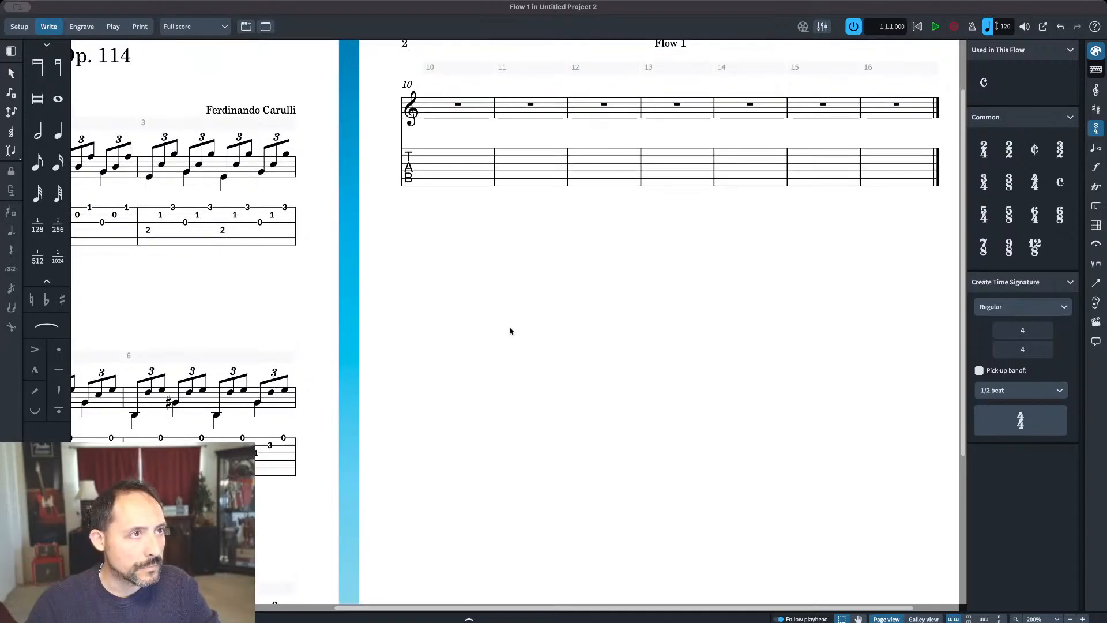
left_click_drag(511, 329, 707, 226)
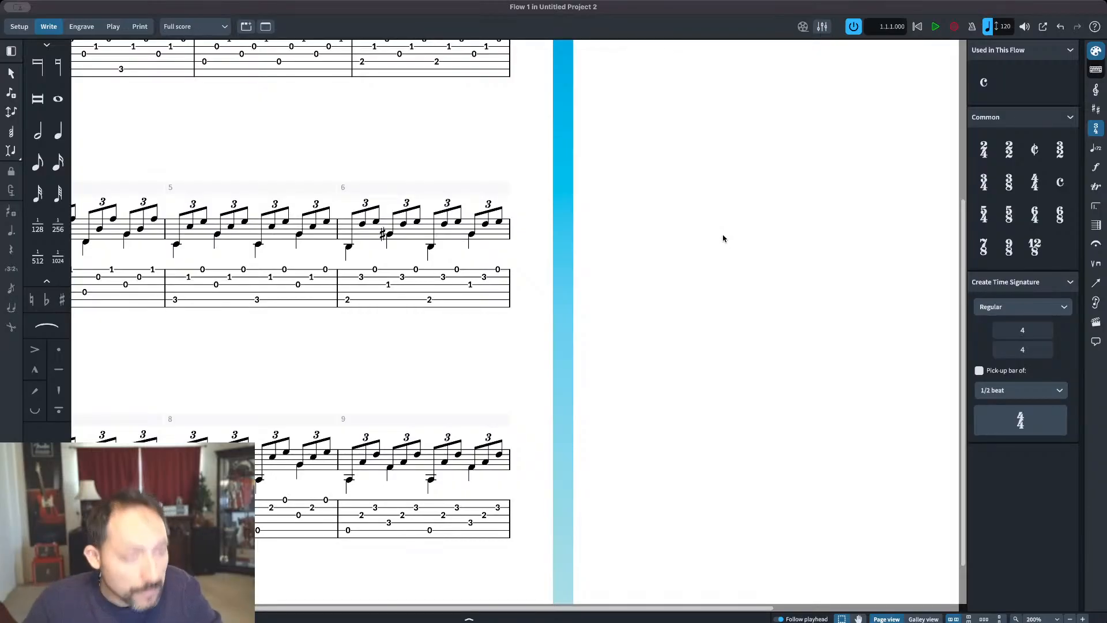
left_click_drag(724, 250, 554, 373)
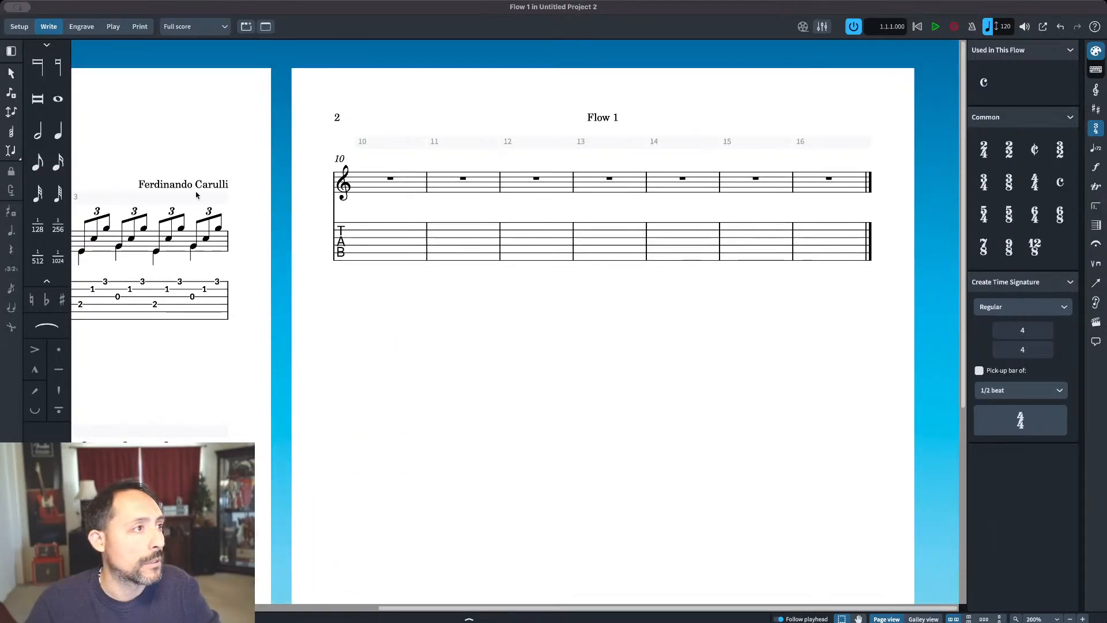
Step: Enter eighth notes G, B and high F on beat one of bar 10 and turn them into a triplet
left_click(38, 163)
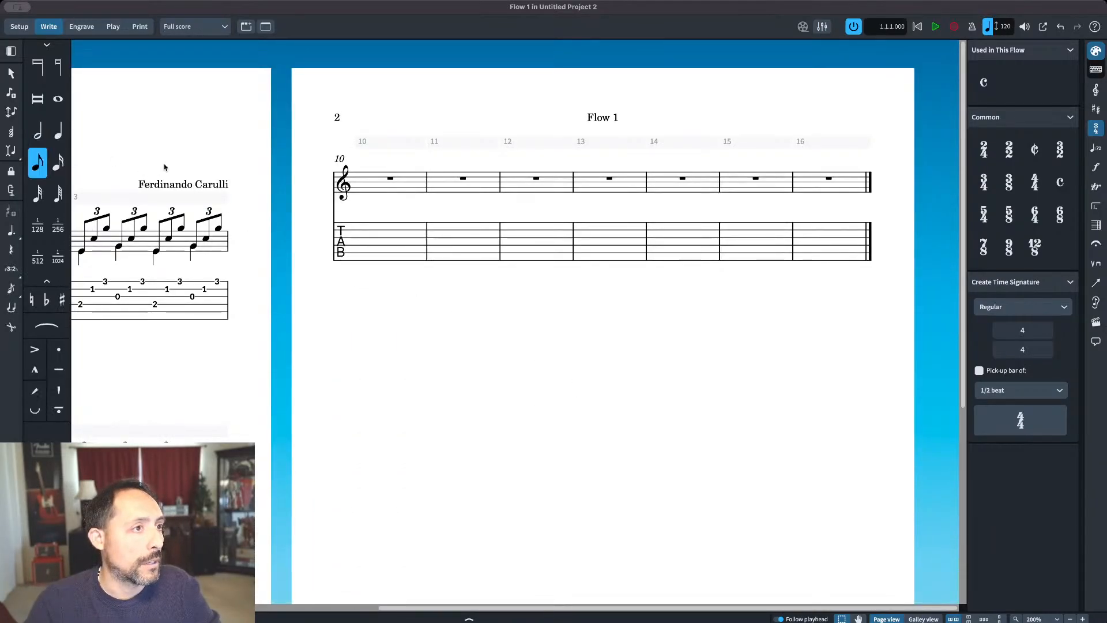
left_click(363, 193)
key("super+z")
left_click(365, 189)
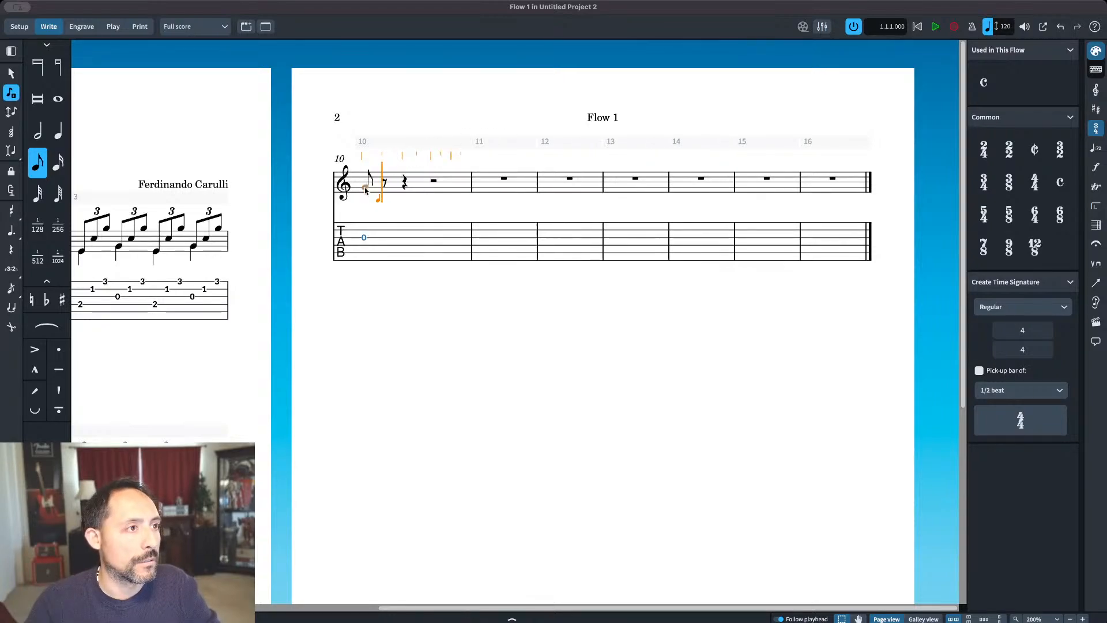
left_click(385, 181)
left_click(403, 190)
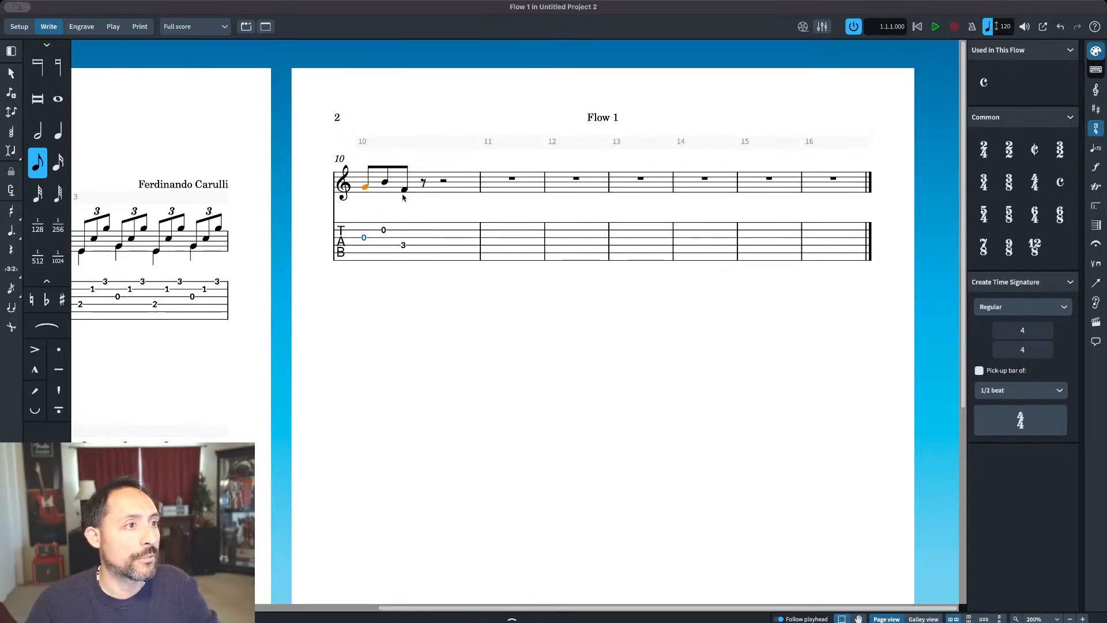
key("super+alt+Up")
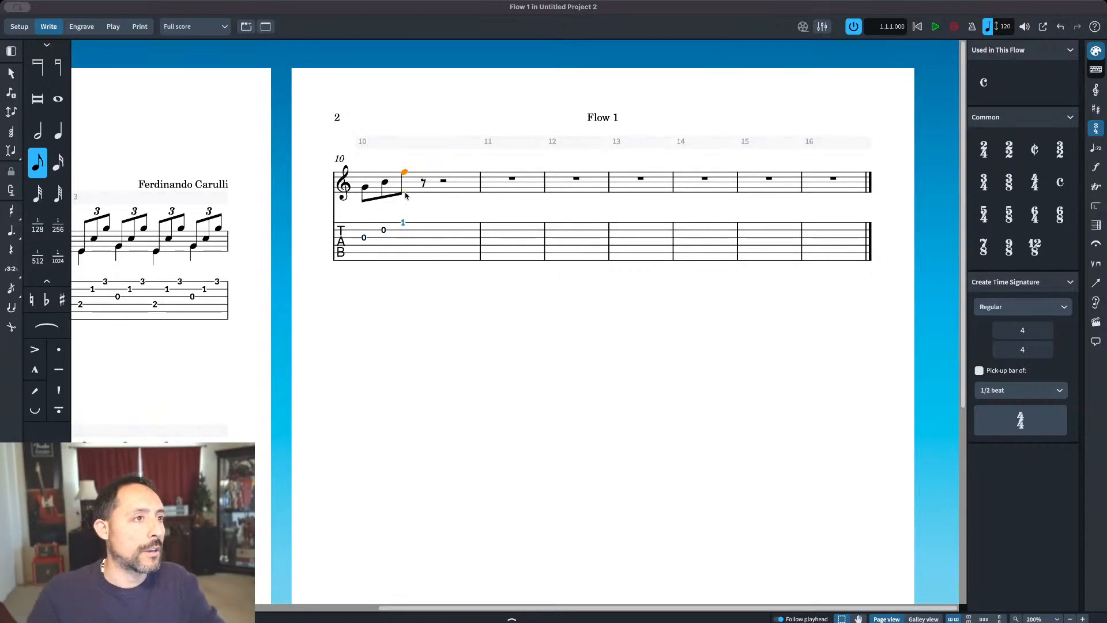
left_click(364, 189, "shift")
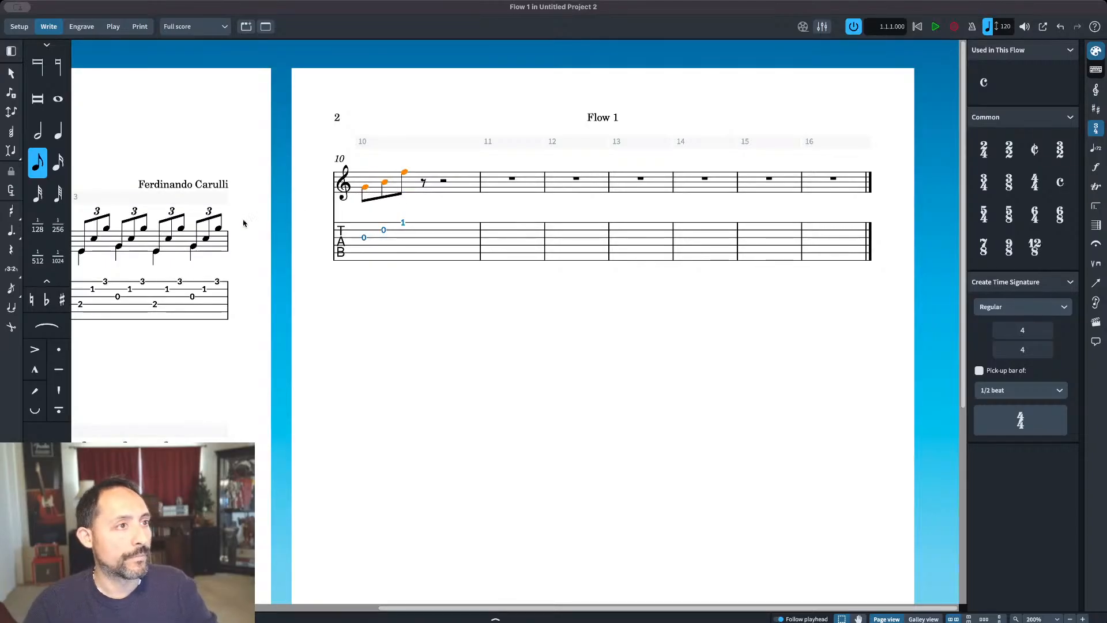
left_click(14, 268)
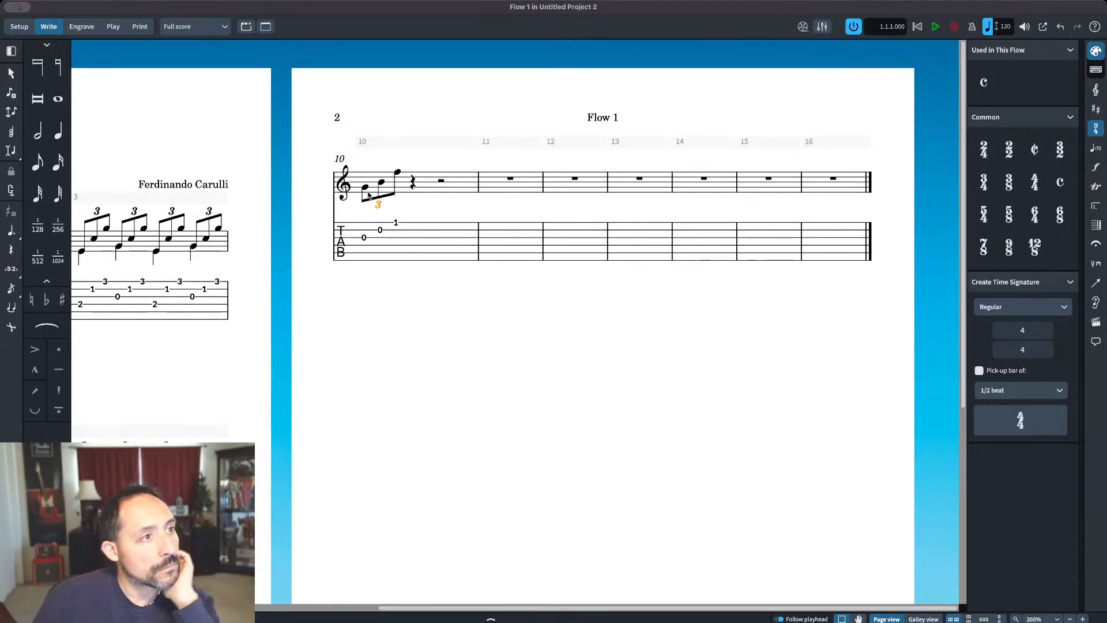
Step: Repeat bar 10's first triplet on beat two and lower the opening G of beat one by an octave
double_click(398, 173)
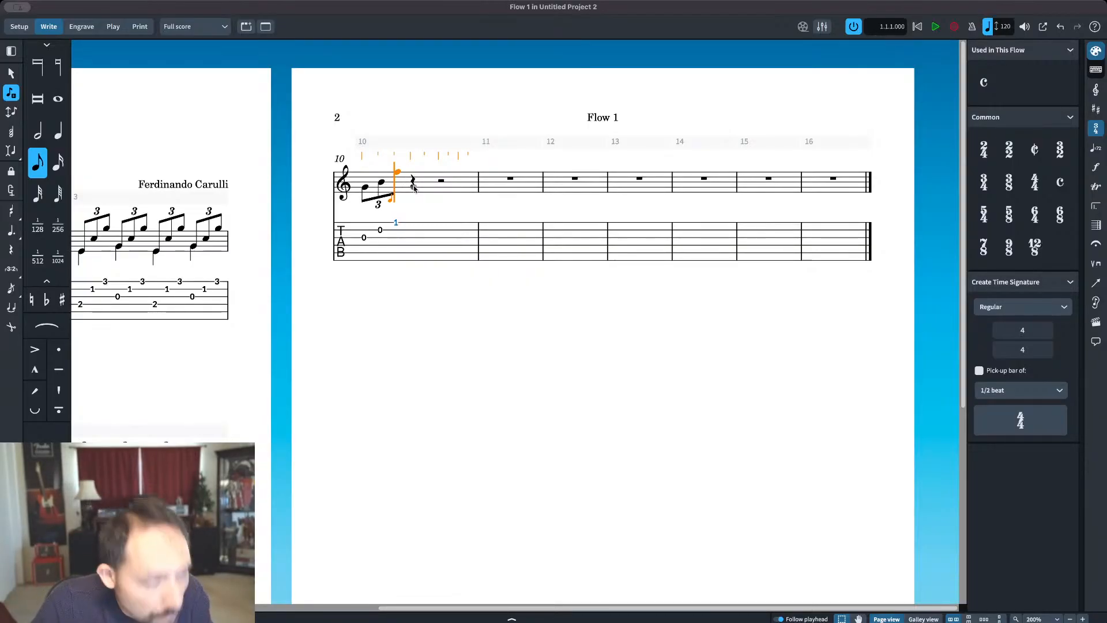
key("Escape")
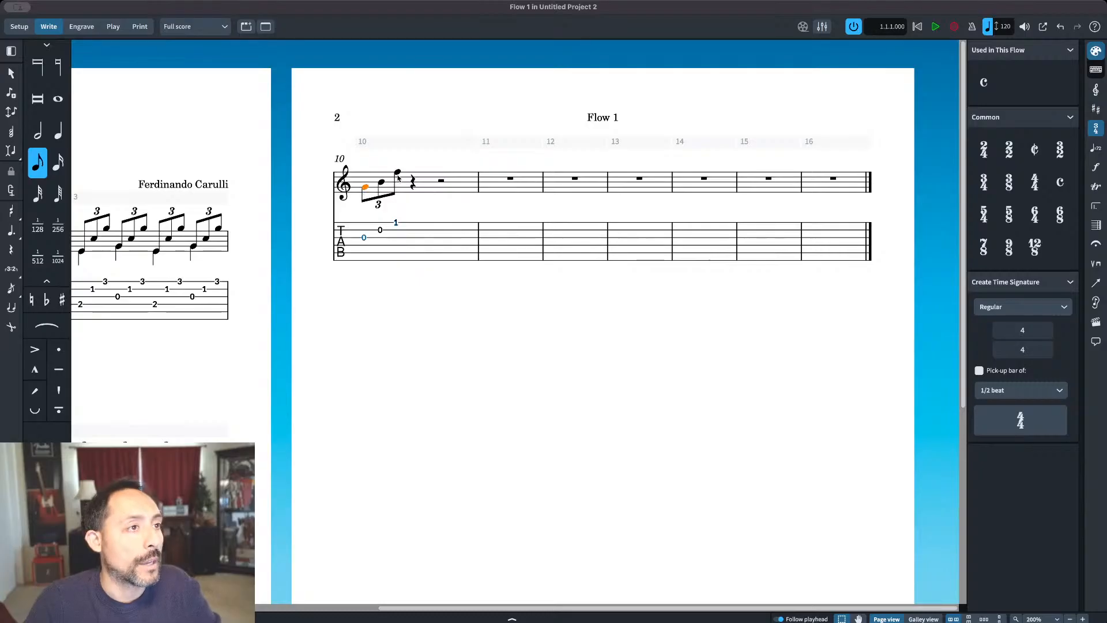
left_click(414, 187)
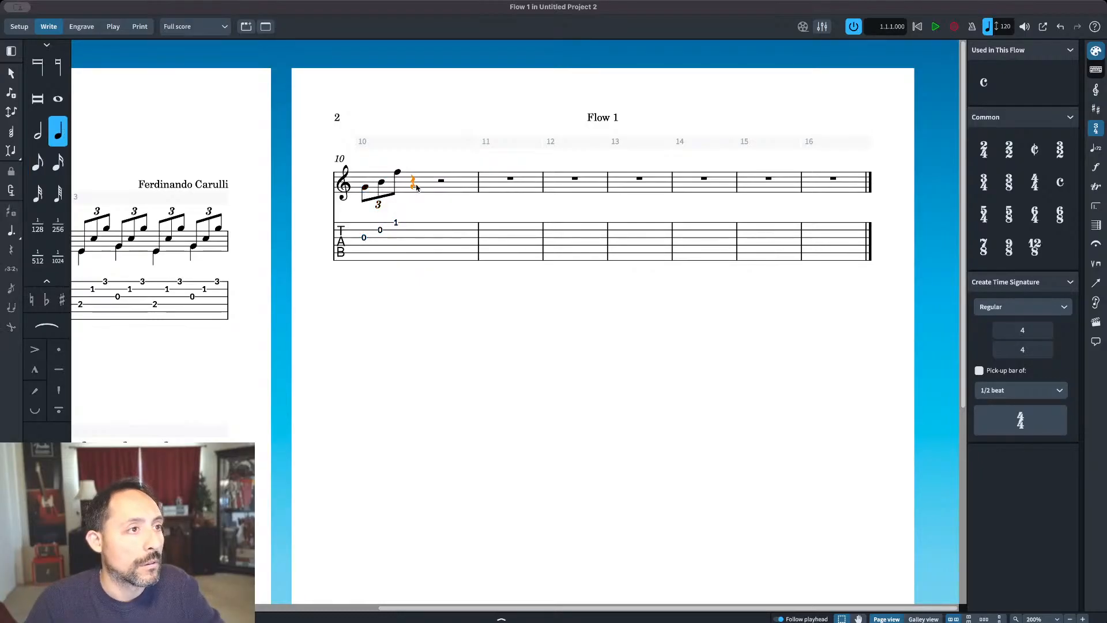
key("super+v")
left_click(364, 188)
key("super+alt+Down")
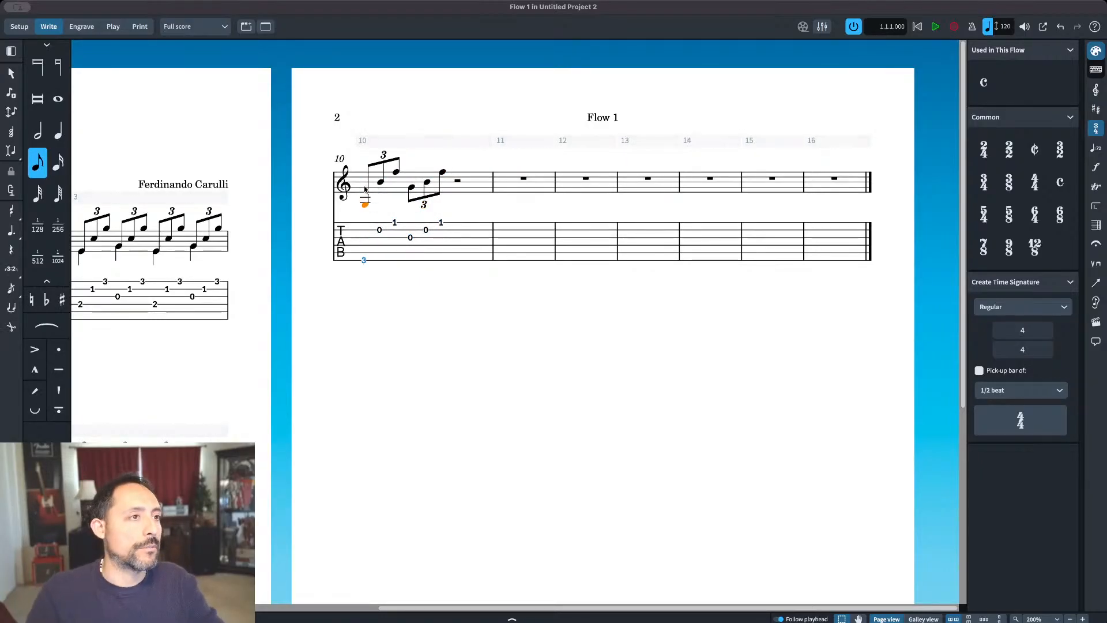
Step: Repeat bar 10's first two triplets on beats three and four
left_click(440, 171, "shift")
left_click(457, 181)
key("super+v")
Step: Enter quarter notes in bar 10's bass voice: low G on beats one and three, the G an octave higher on beats two and four
left_click(365, 207)
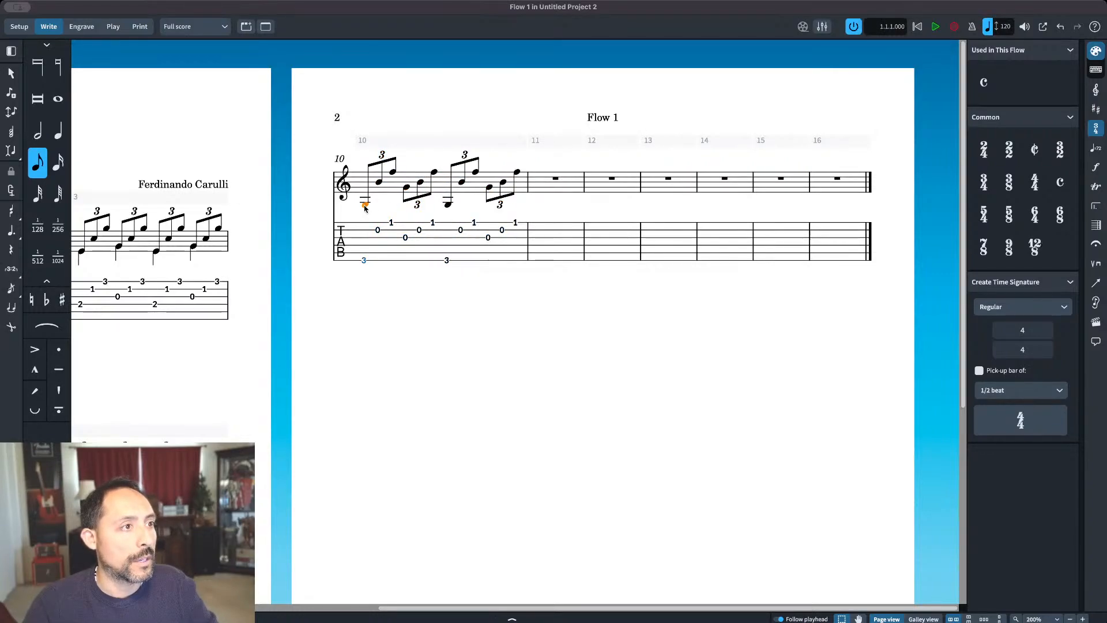
key("Return")
key("v")
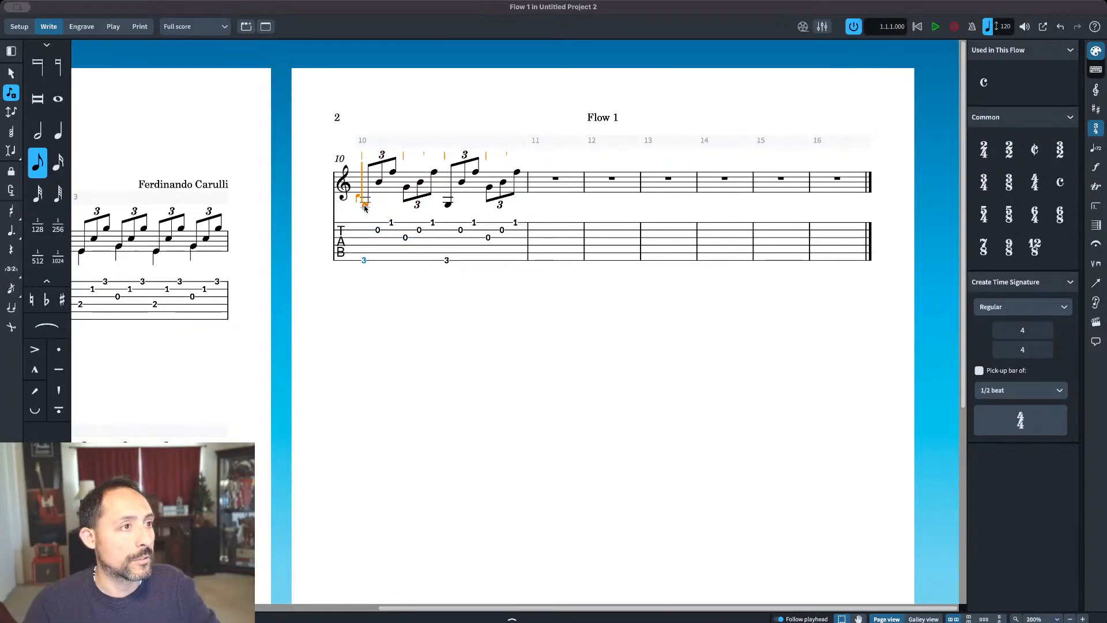
key("6")
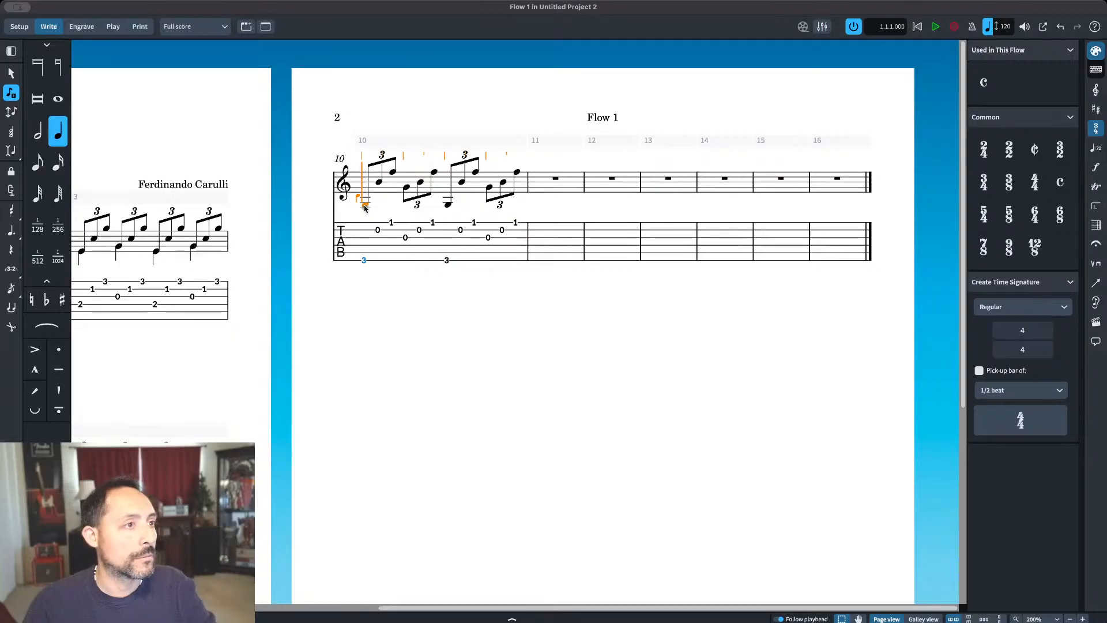
left_click(368, 206)
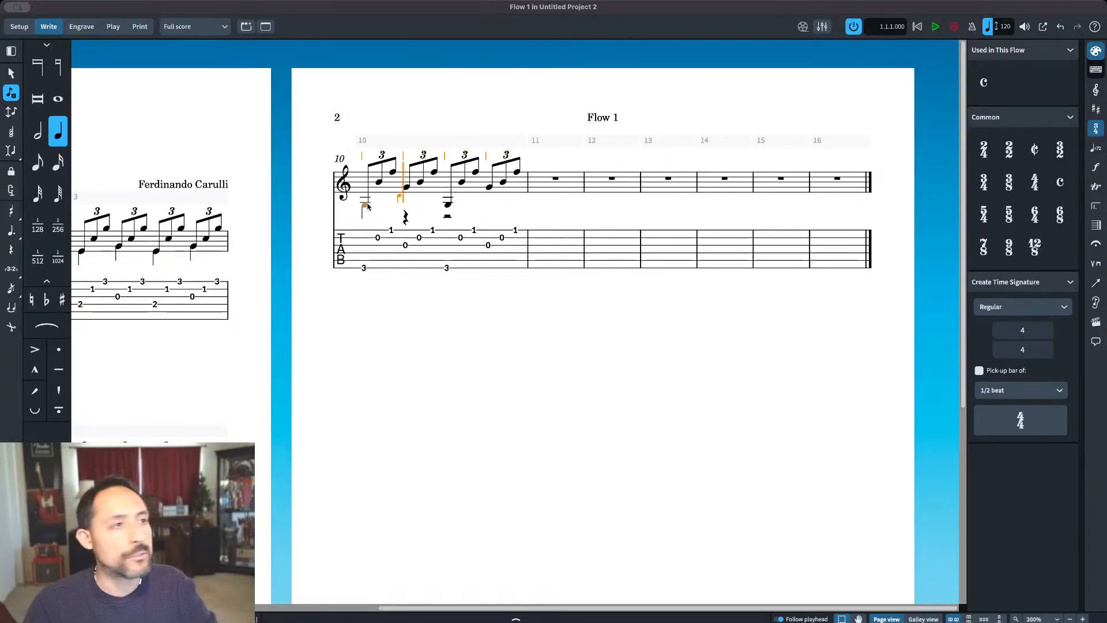
left_click(407, 189)
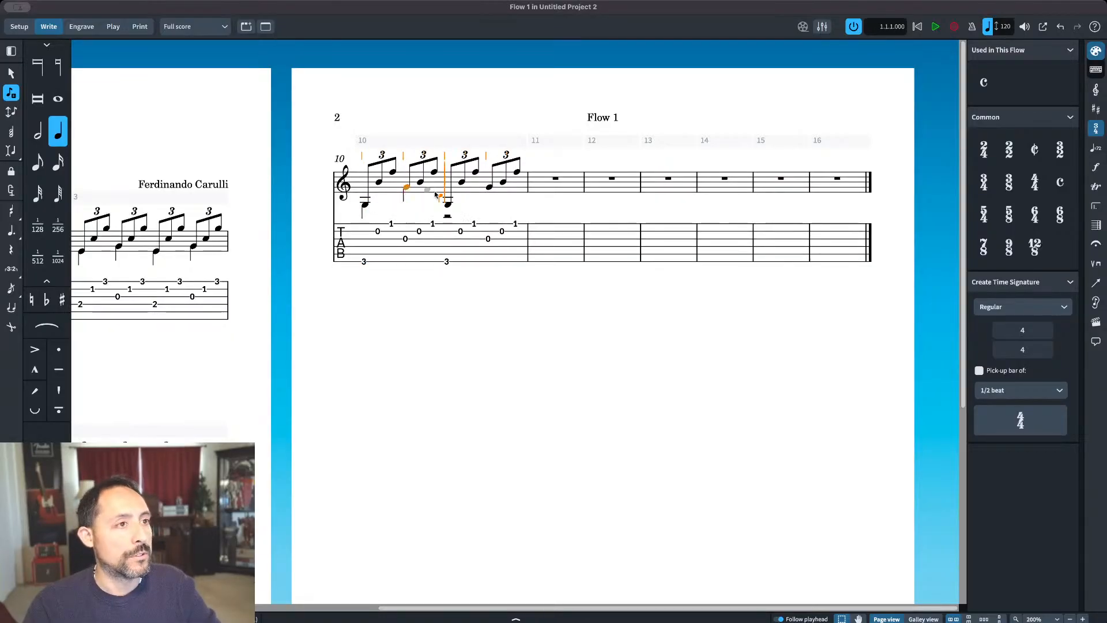
left_click(449, 206)
left_click(489, 188)
key("Escape")
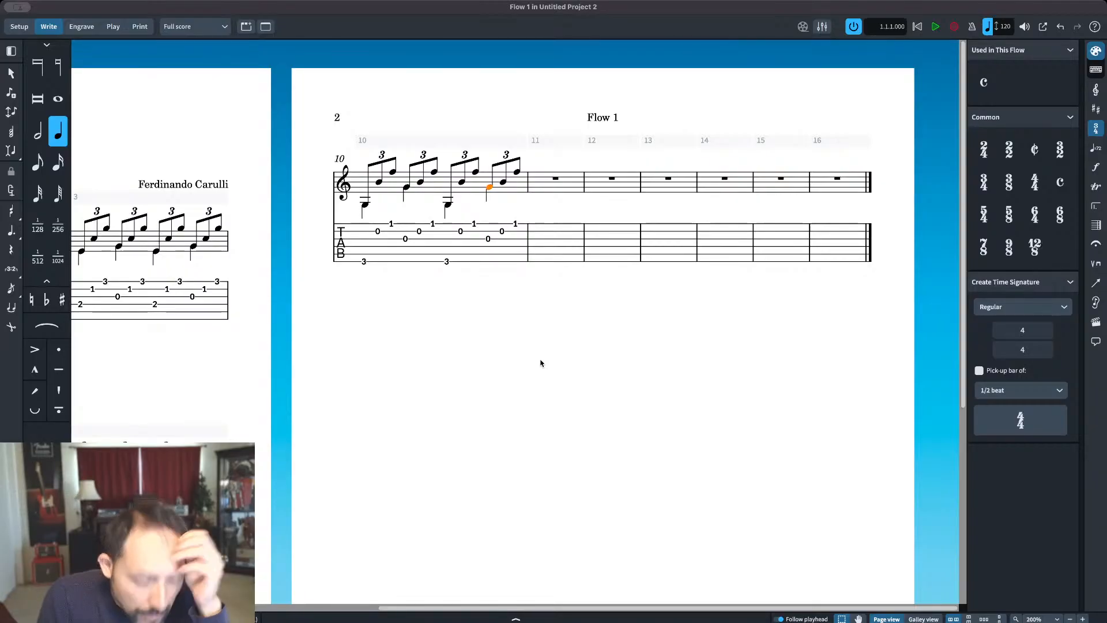
Step: Copy all of bar 1, including its bass voice, into bar 11
left_click(438, 324)
scroll(437, 324, "left", 8)
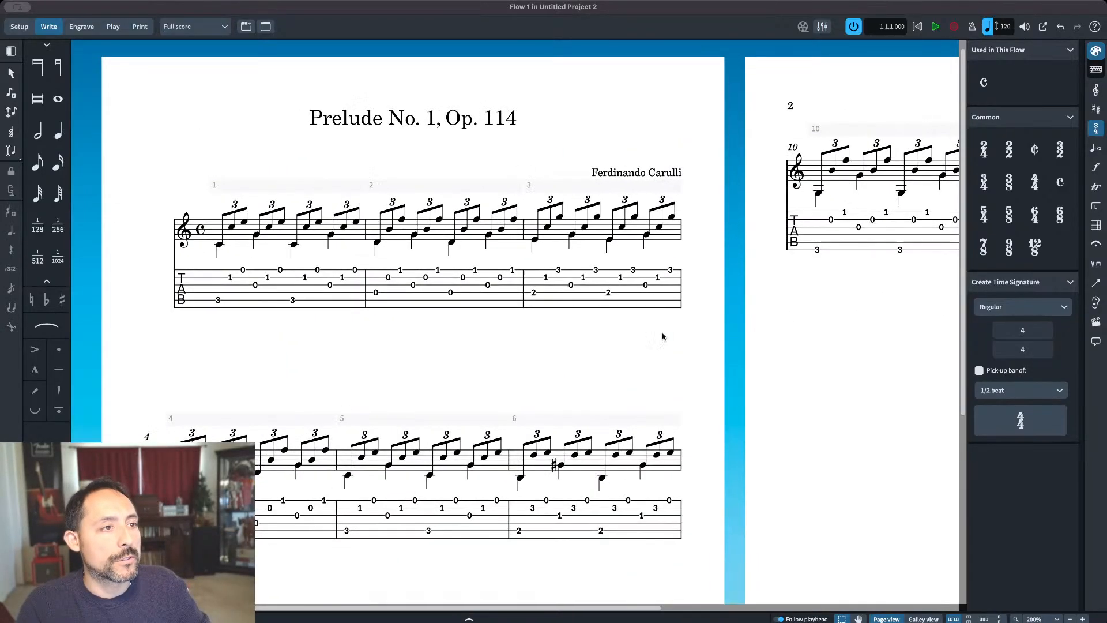
left_click(273, 236)
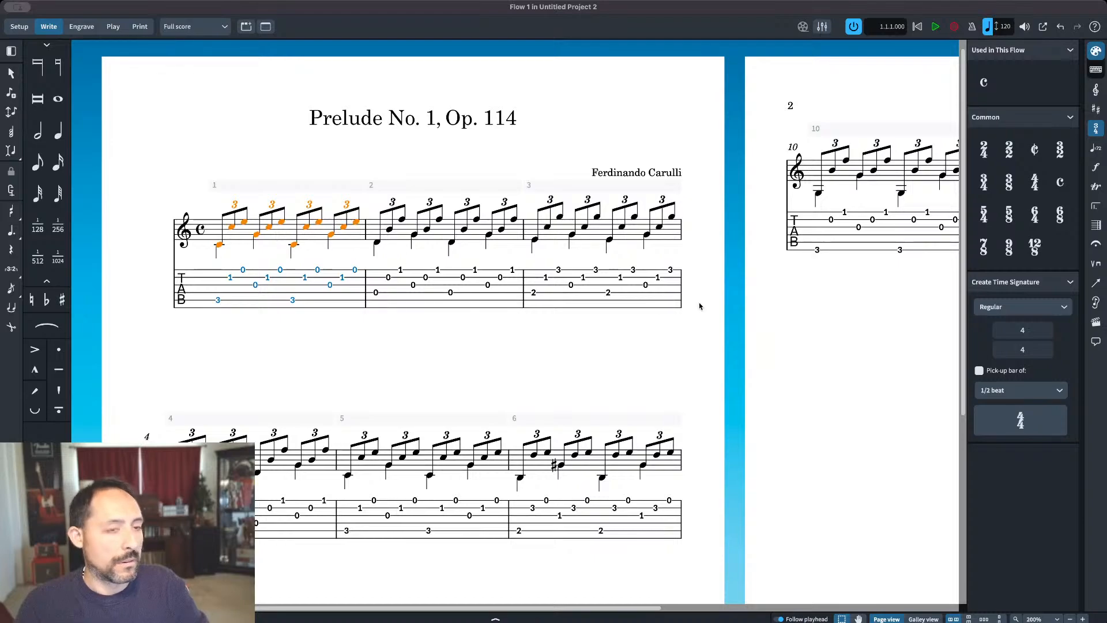
scroll(845, 325, "right", 10)
left_click(619, 175)
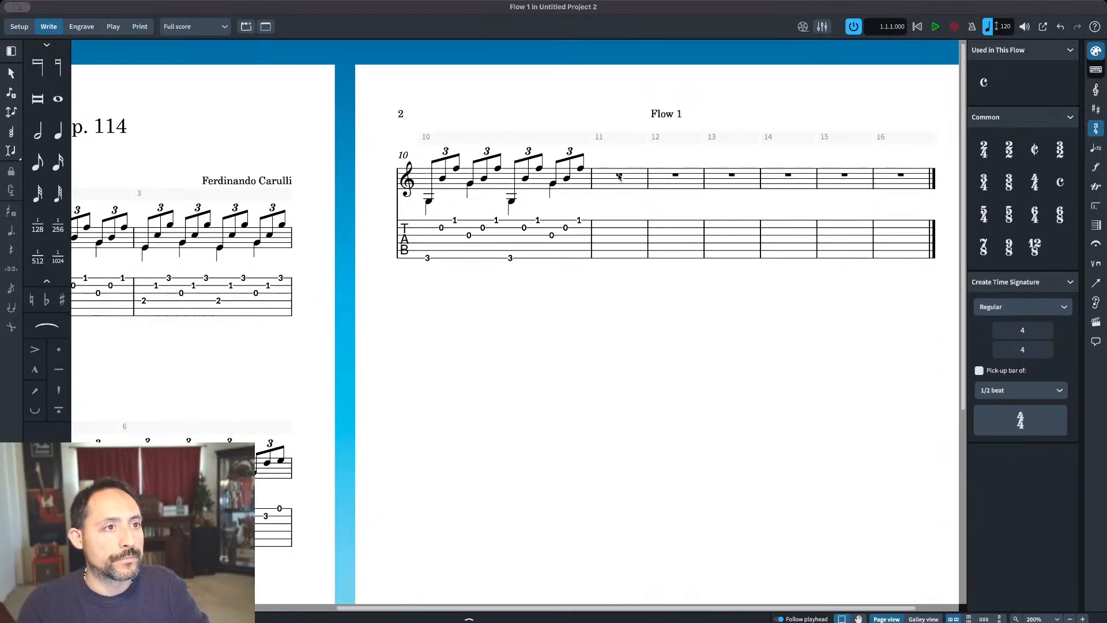
key("super+v")
left_click(704, 400)
left_click_drag(781, 405, 566, 378)
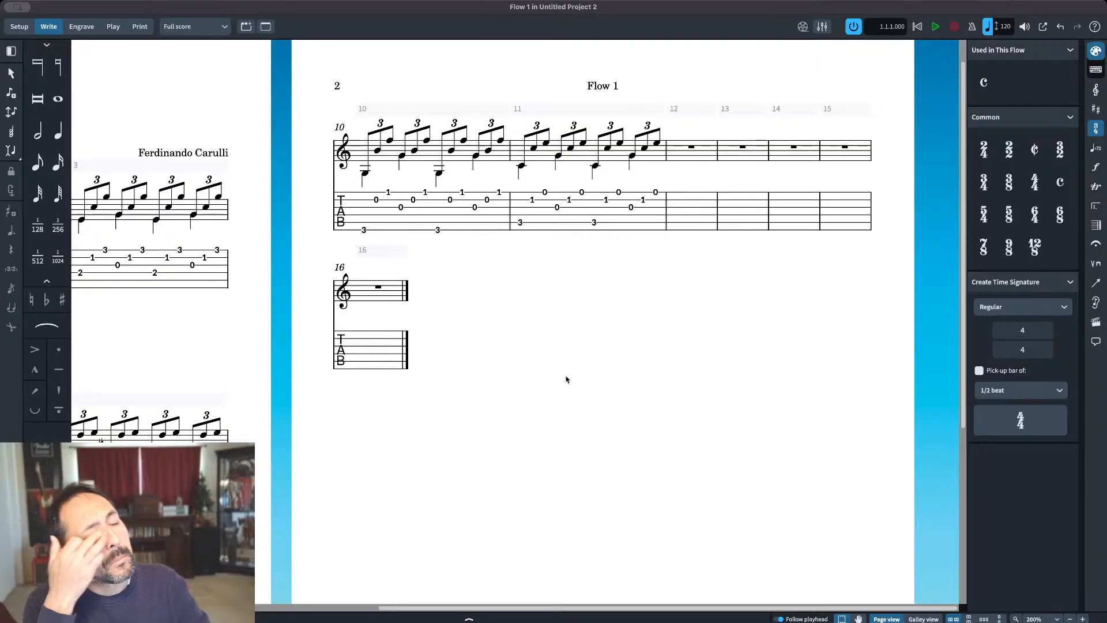
Step: Delete the flow title from the second page's header
double_click(617, 87)
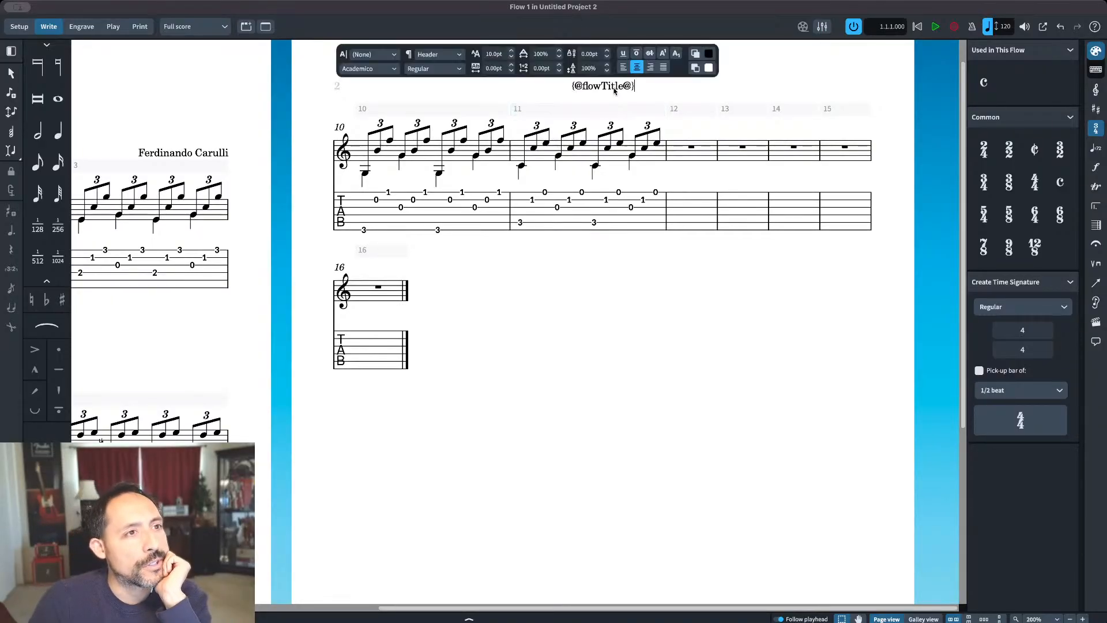
key("super+a")
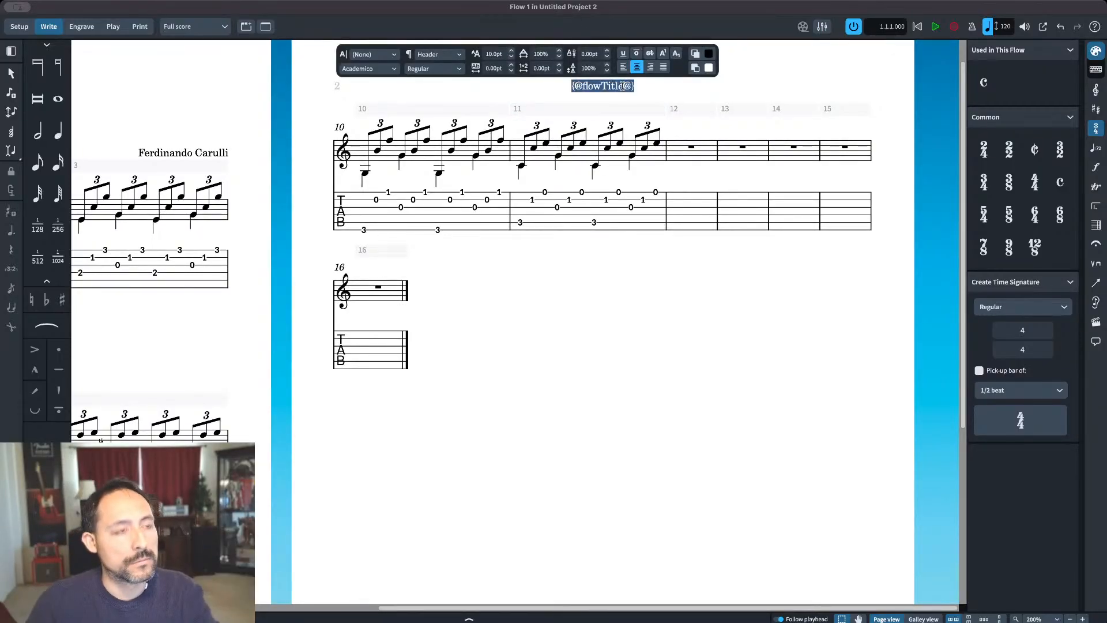
key("BackSpace")
key("Escape")
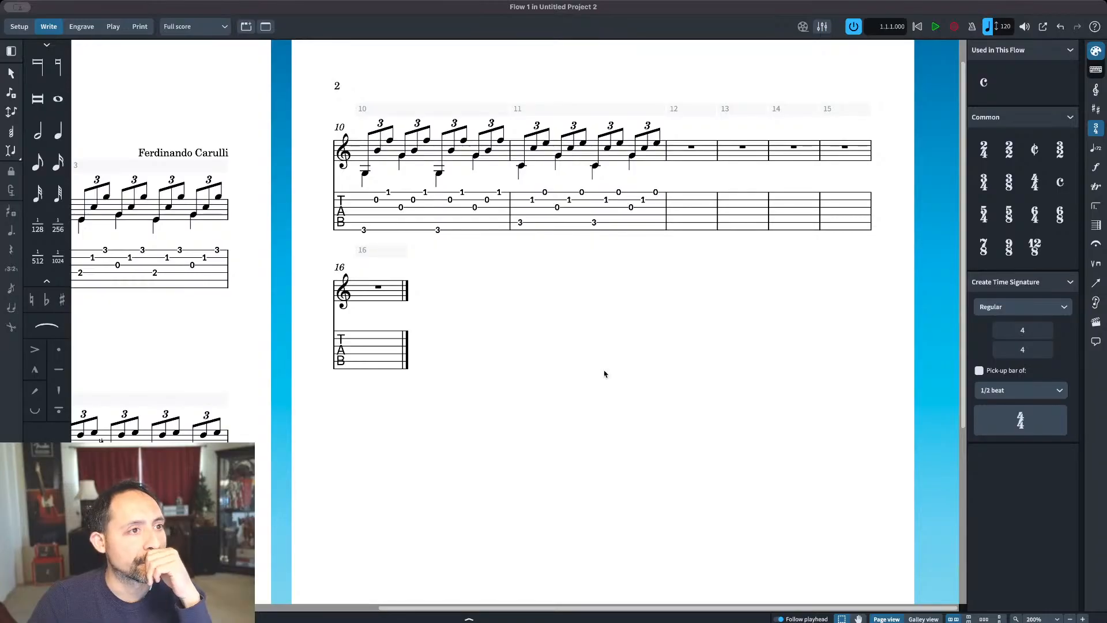
left_click_drag(455, 466, 694, 264)
left_click_drag(658, 350, 800, 279)
left_click_drag(442, 302, 397, 334)
left_click_drag(673, 258, 494, 343)
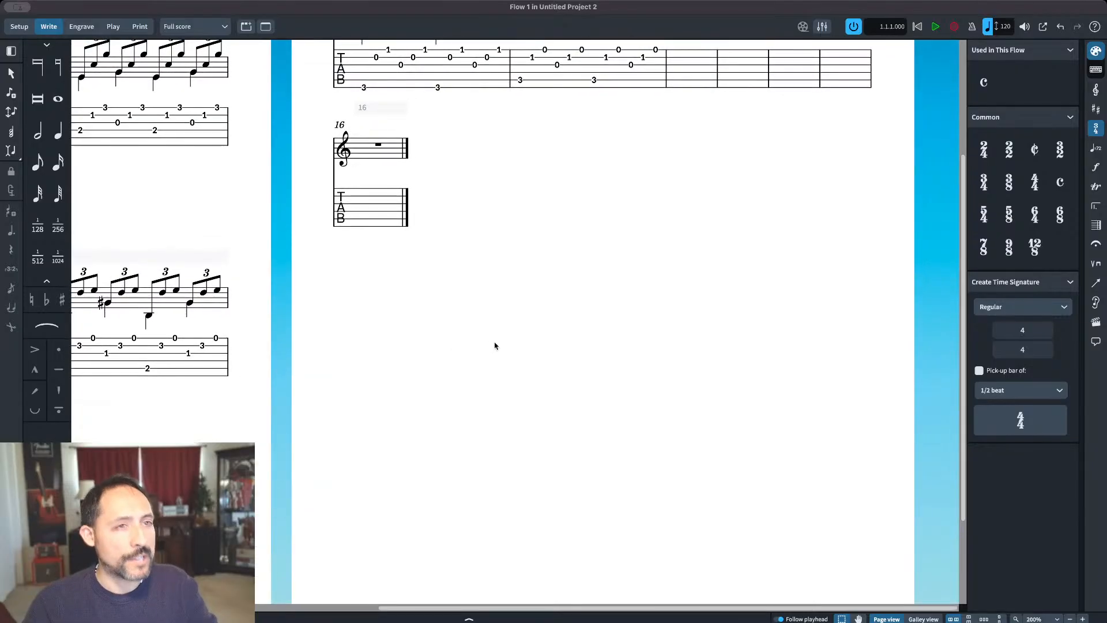
scroll(462, 344, "up", 4)
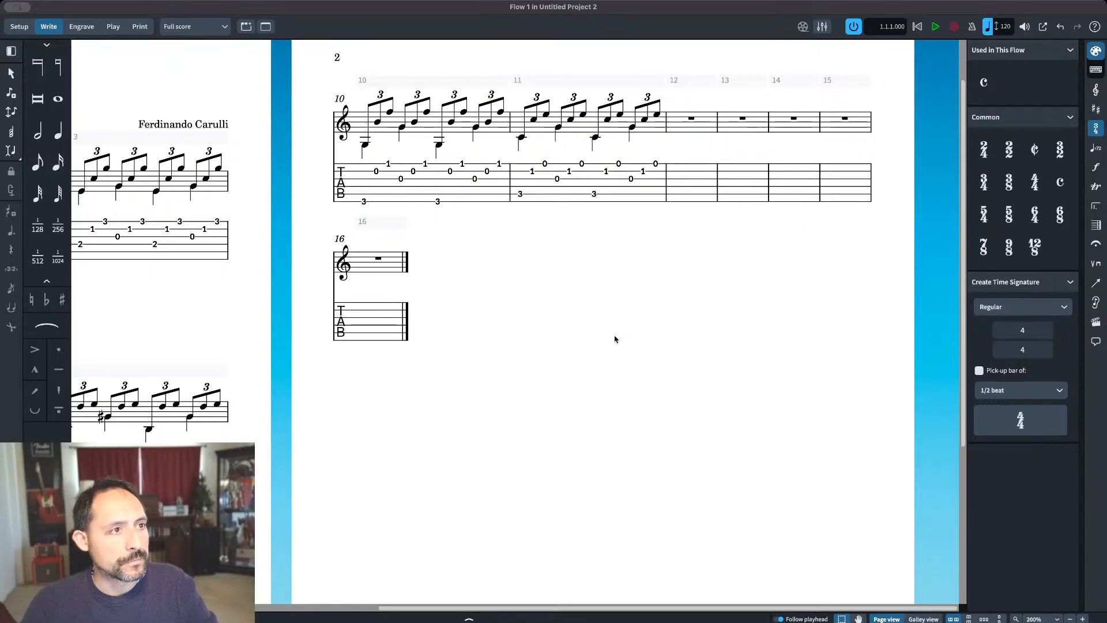
scroll(598, 396, "up", 2)
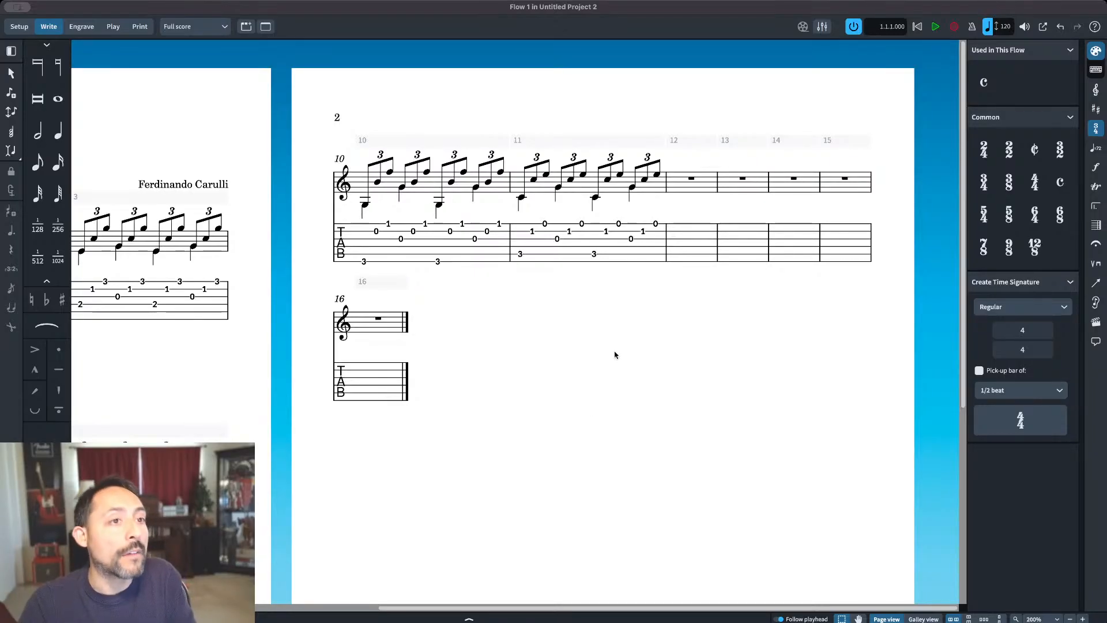
Step: Enter eighth notes F, D and F on beat one of bar 12, raise the last two an octave, and turn all three into a triplet
double_click(658, 174)
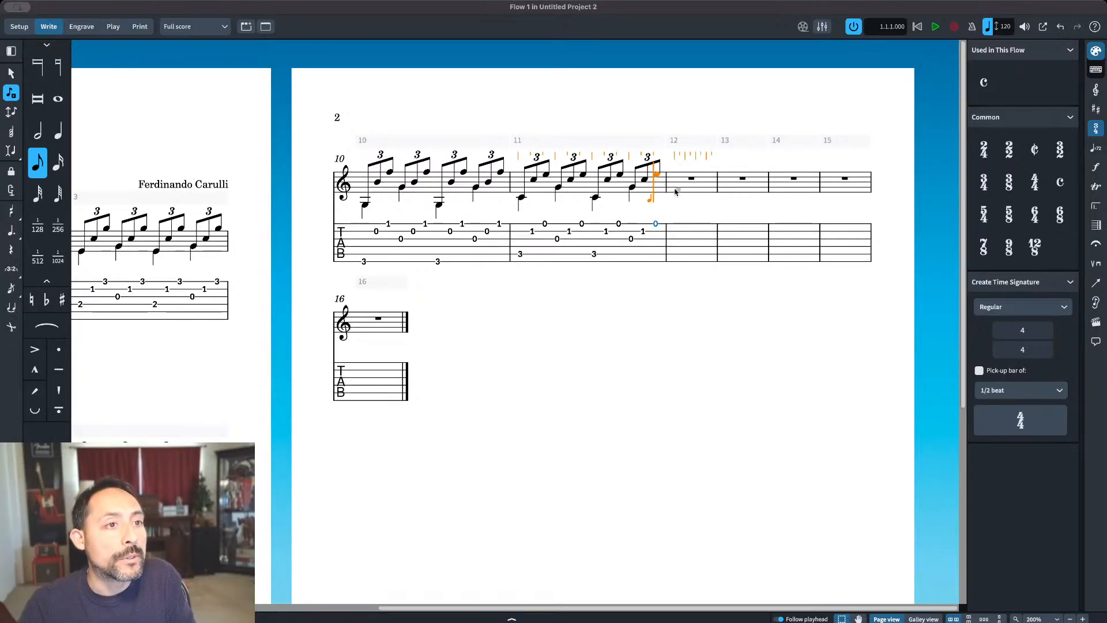
left_click(671, 192)
key("d")
key("f")
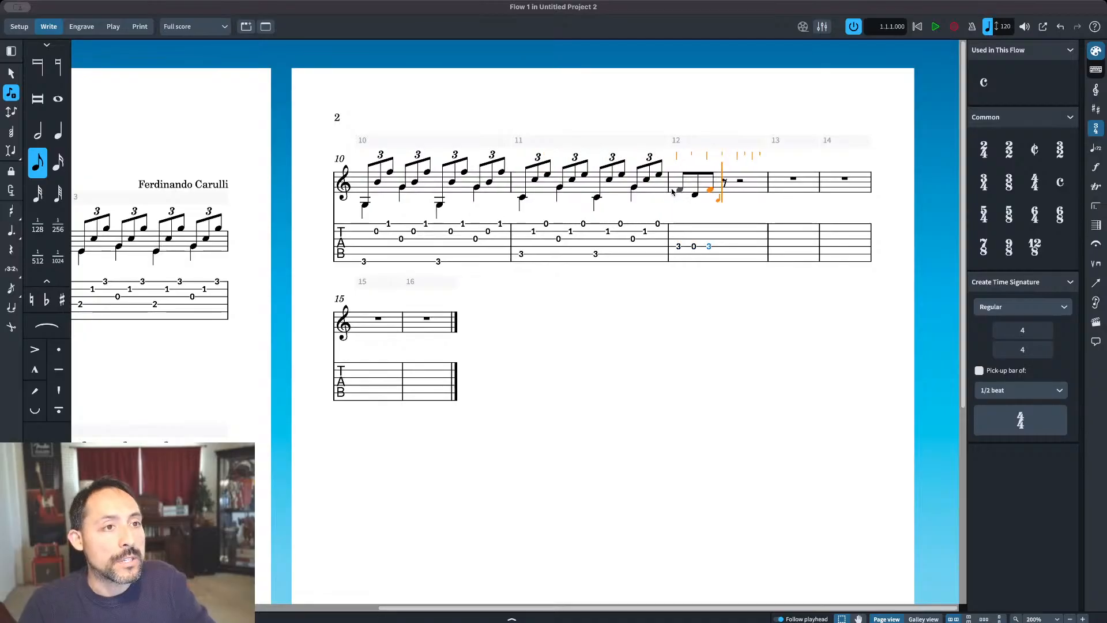
key("Escape")
left_click(696, 196)
key("super+alt+Up")
key("Right")
key("super+alt+Up")
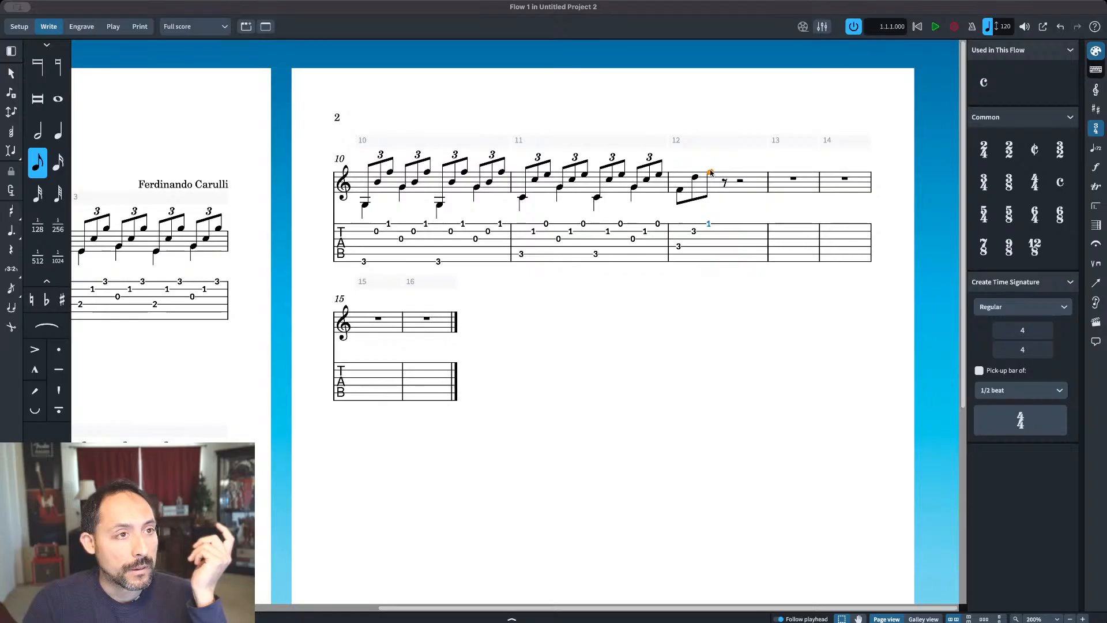
key("shift+Left")
key("shift+Left")
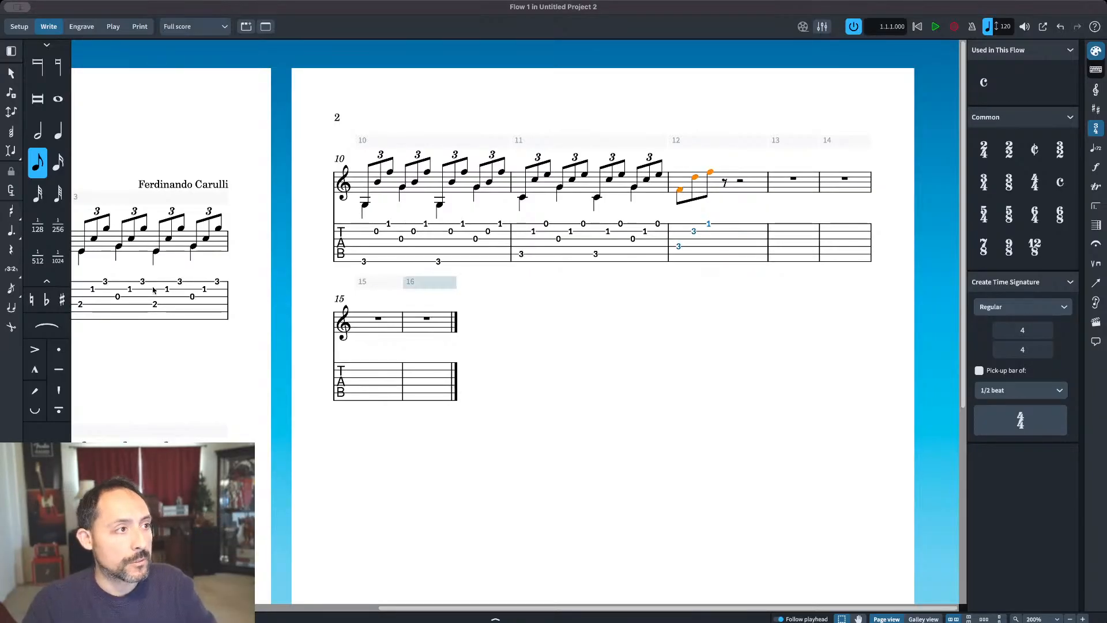
left_click(11, 269)
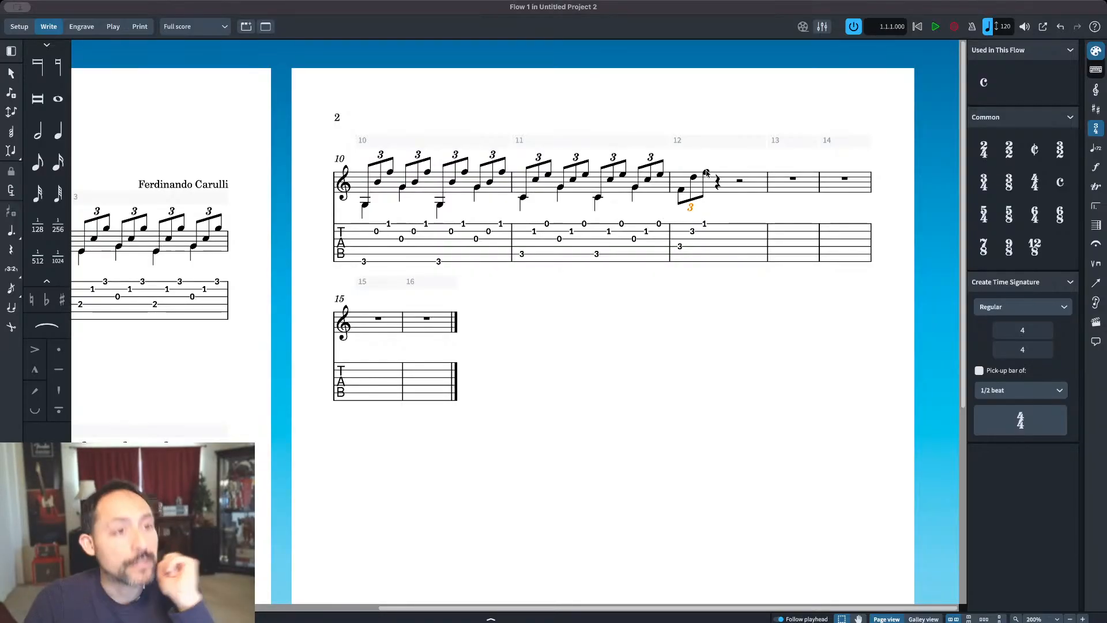
Step: Enter eighth notes A, D and F on beat two of bar 12 and turn all three into a triplet
double_click(706, 173)
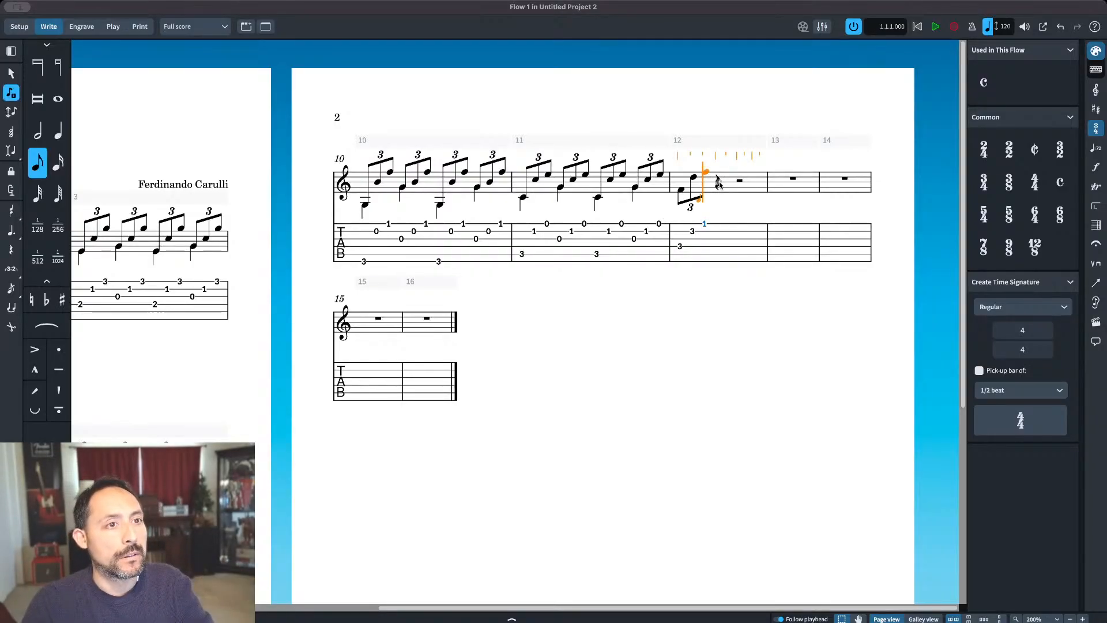
left_click(718, 185)
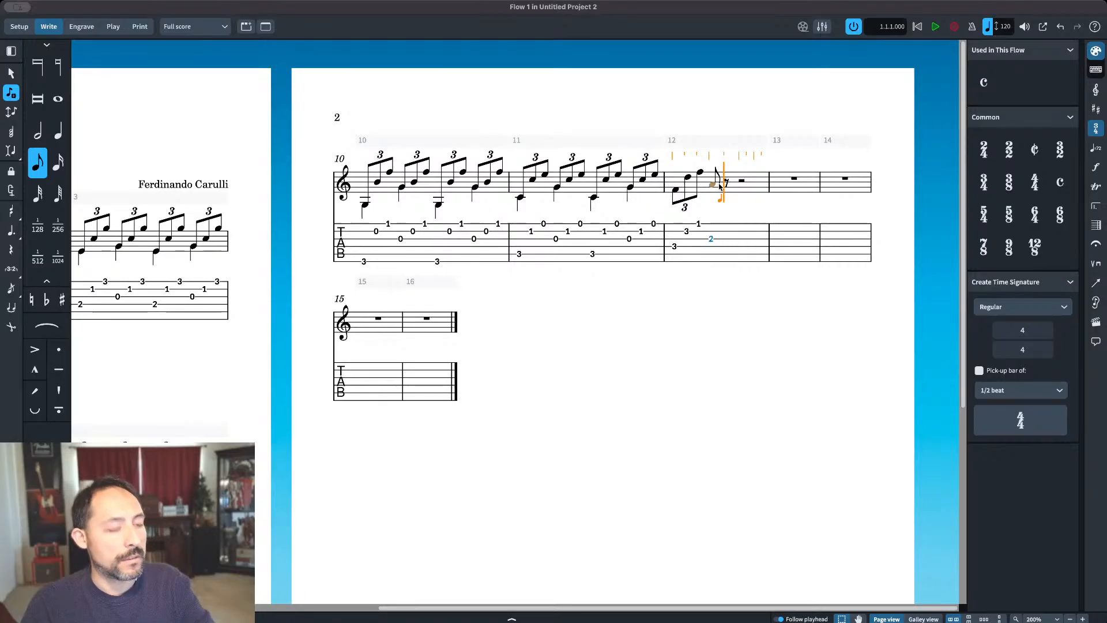
left_click(718, 186)
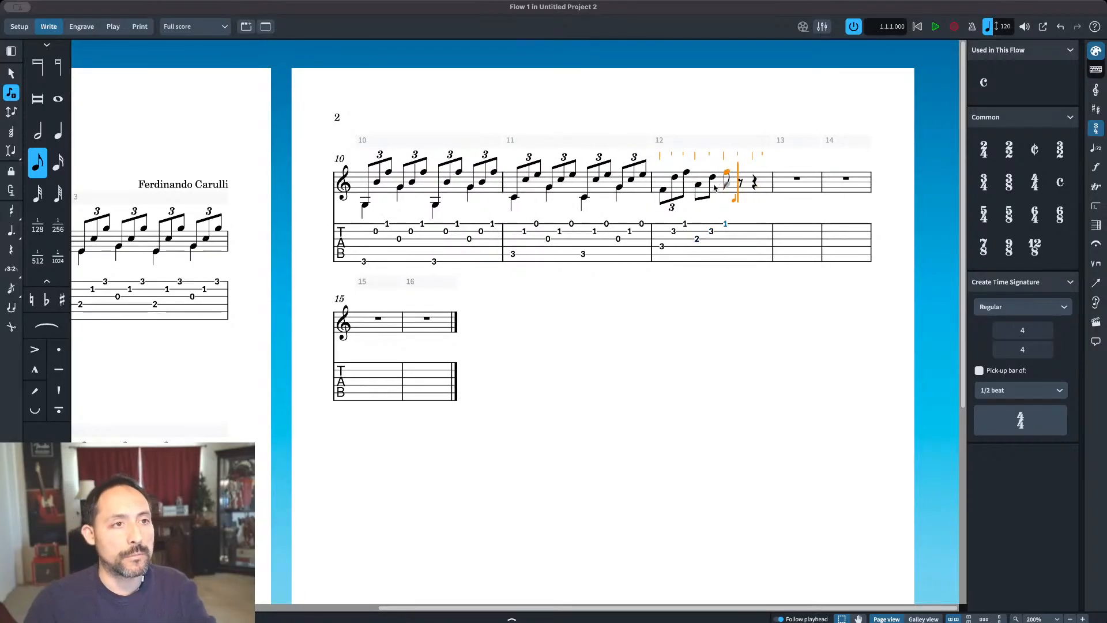
key("Escape")
key("shift+Left")
key("shift+Left")
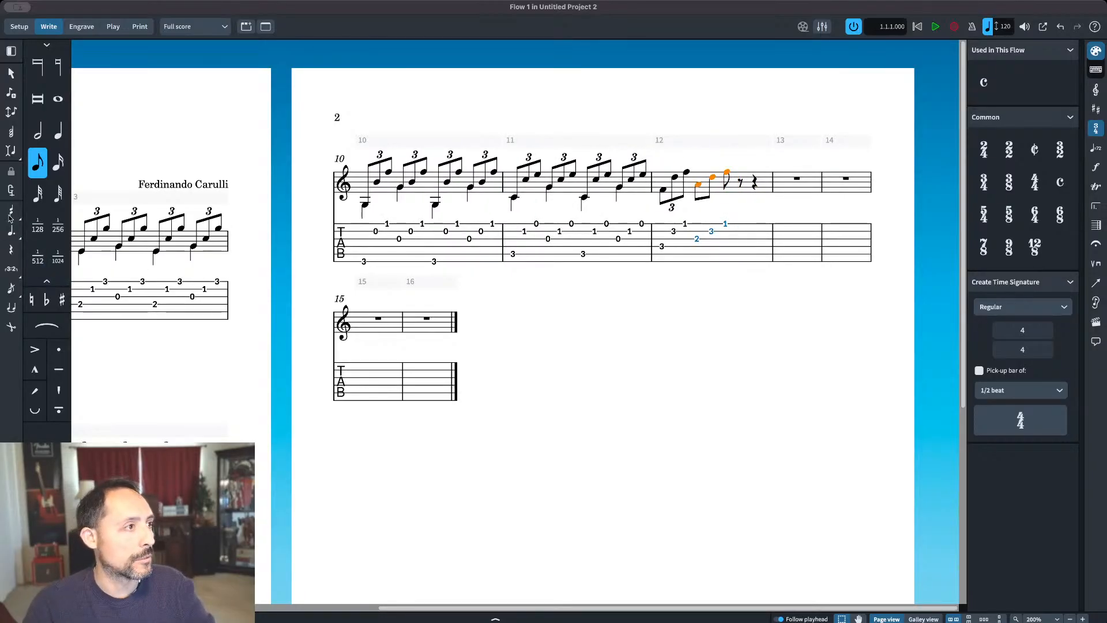
left_click(10, 269)
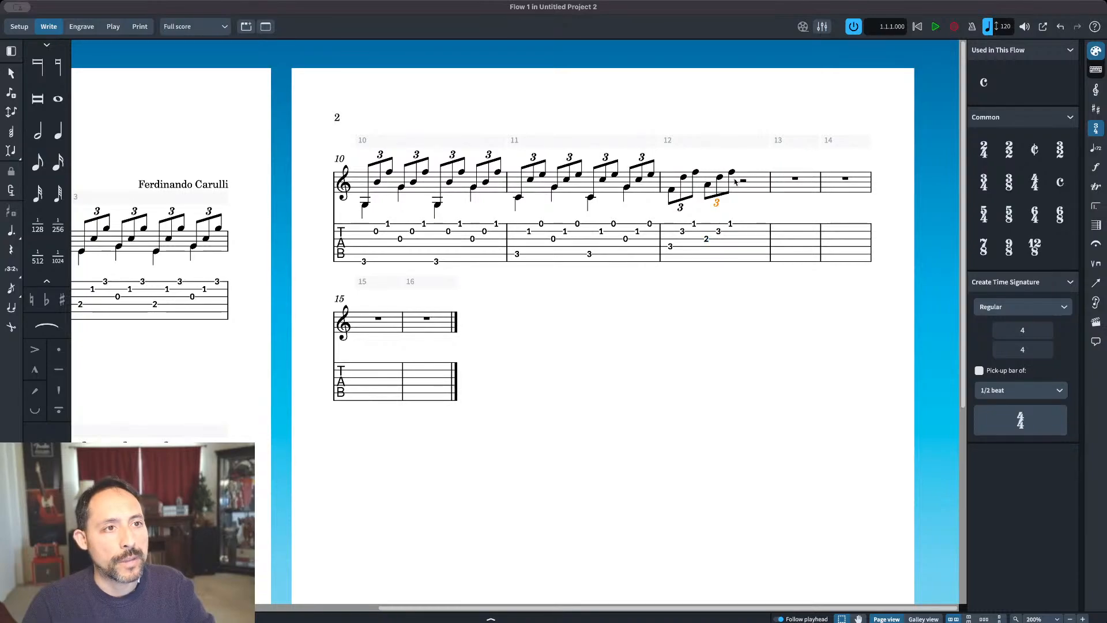
Step: Repeat the triplets from beats one and two of bar 12 on beats three and four
left_click(672, 190, "shift")
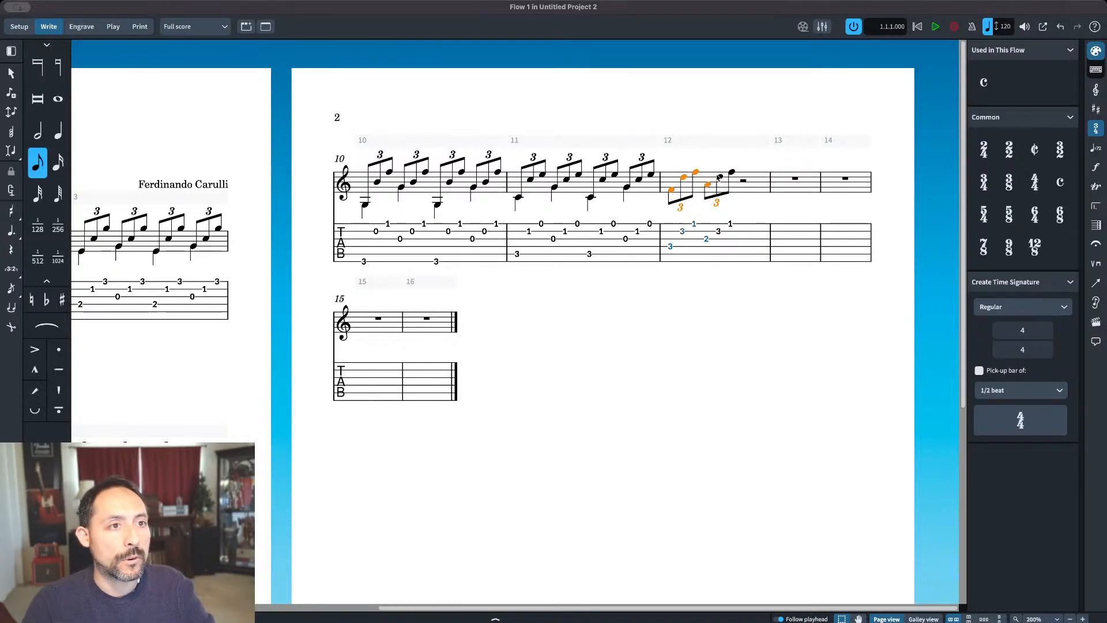
left_click(735, 172, "shift")
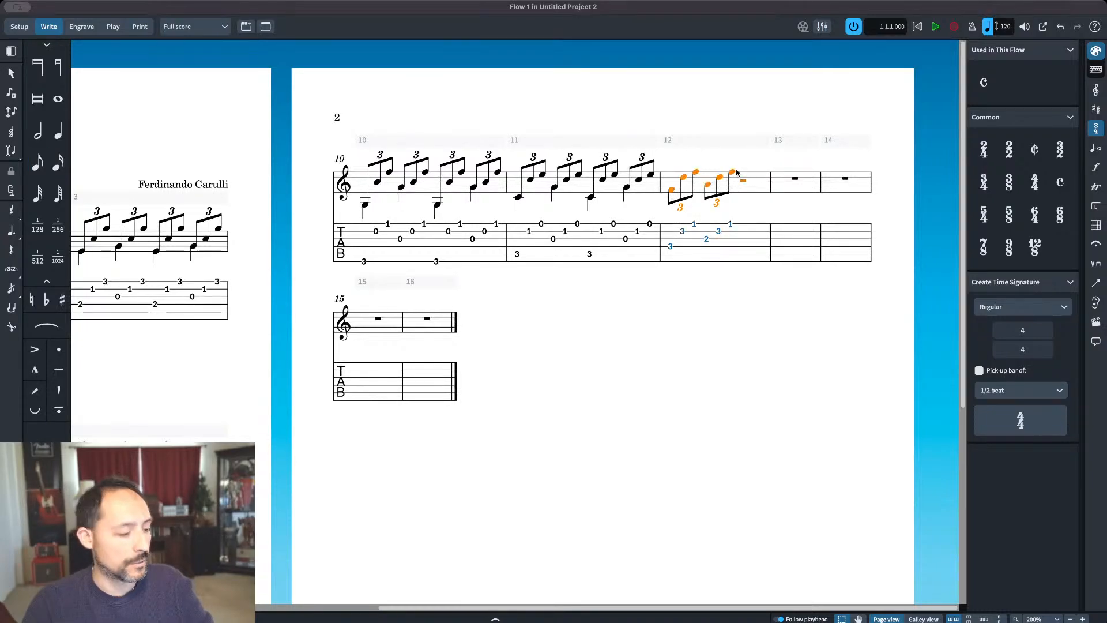
left_click(671, 190)
left_click(732, 172, "shift")
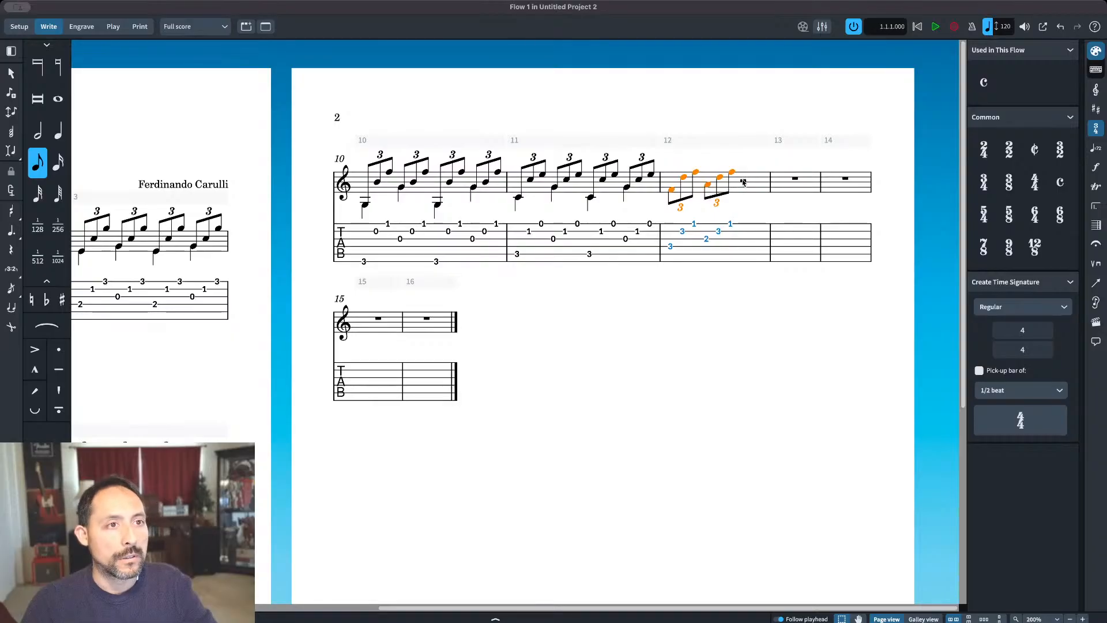
key("r")
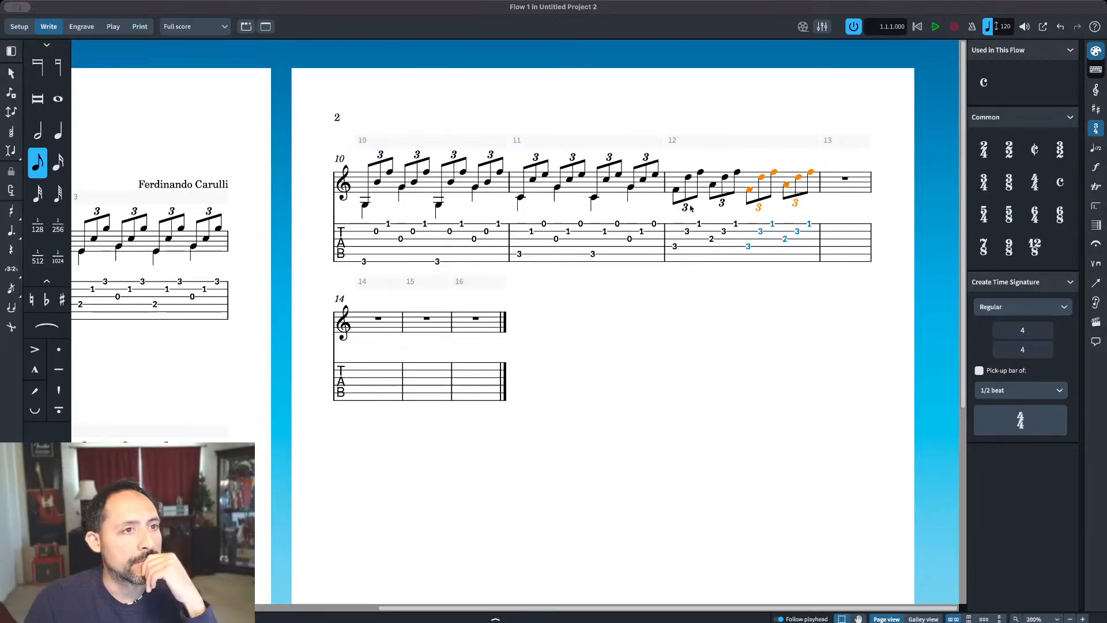
Step: Enter quarter notes F, A, F and A in bar 12's bass voice, matching the first note of each triplet
double_click(674, 192)
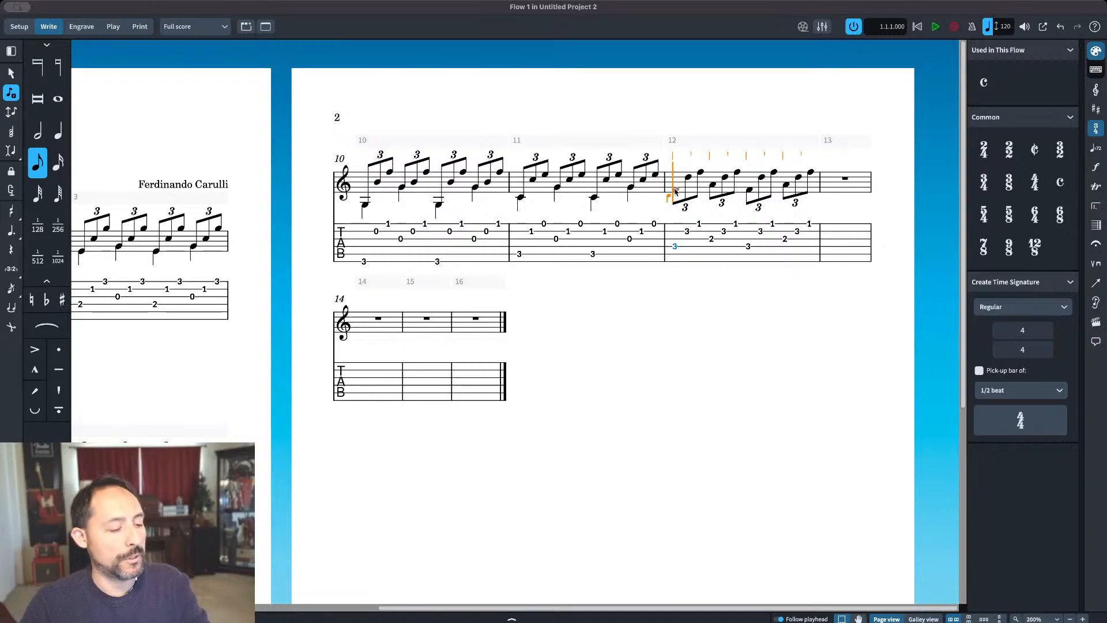
key("7")
key("6")
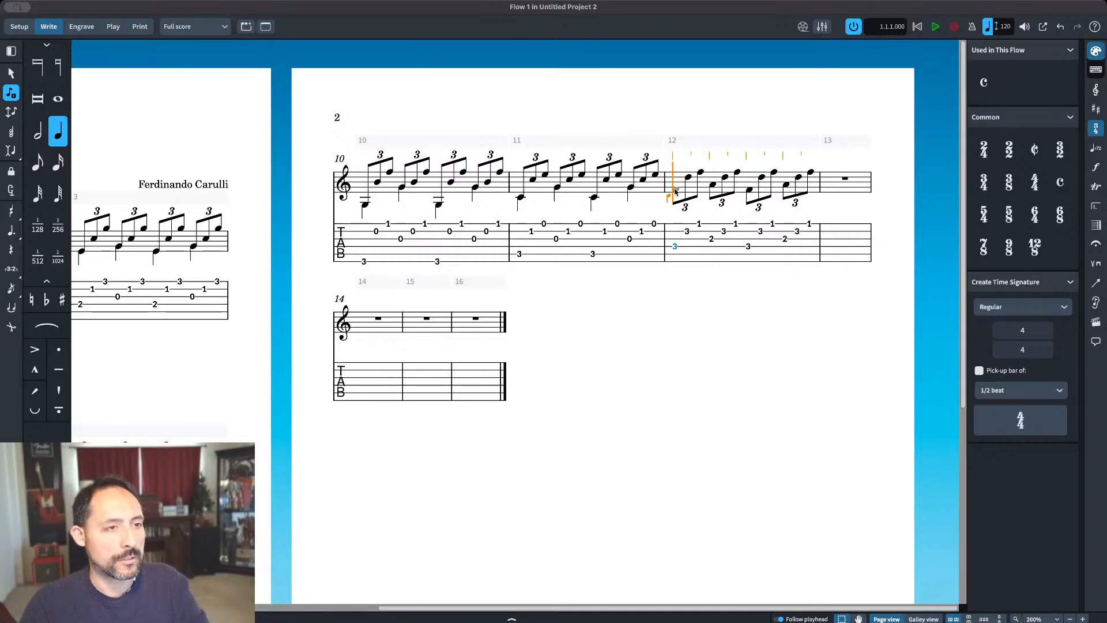
key("c")
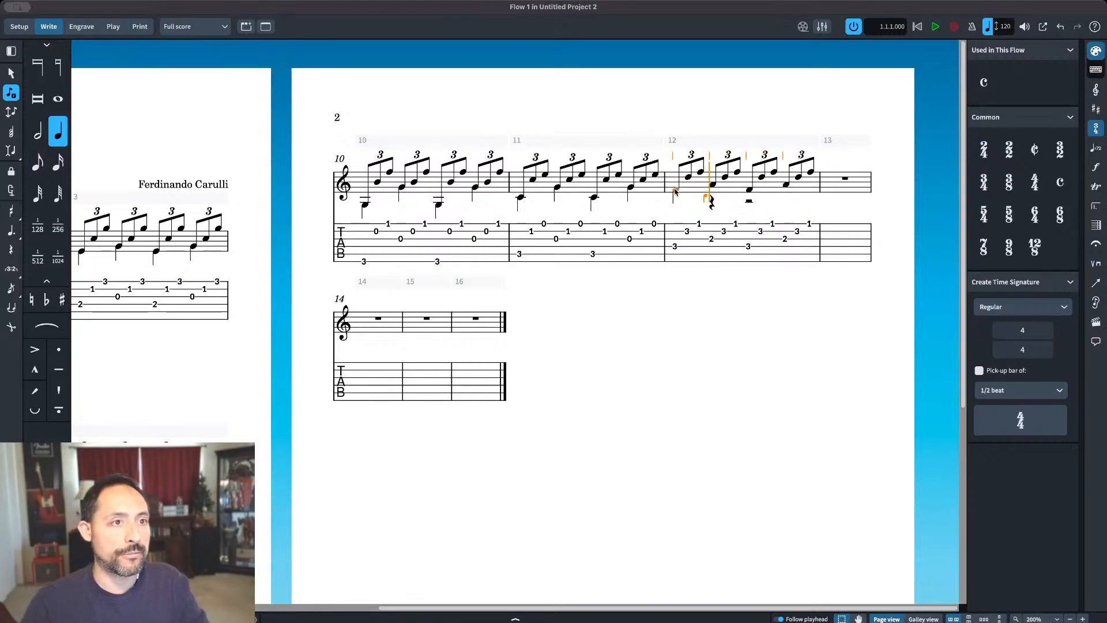
key("a")
key("c")
key("a")
key("Escape")
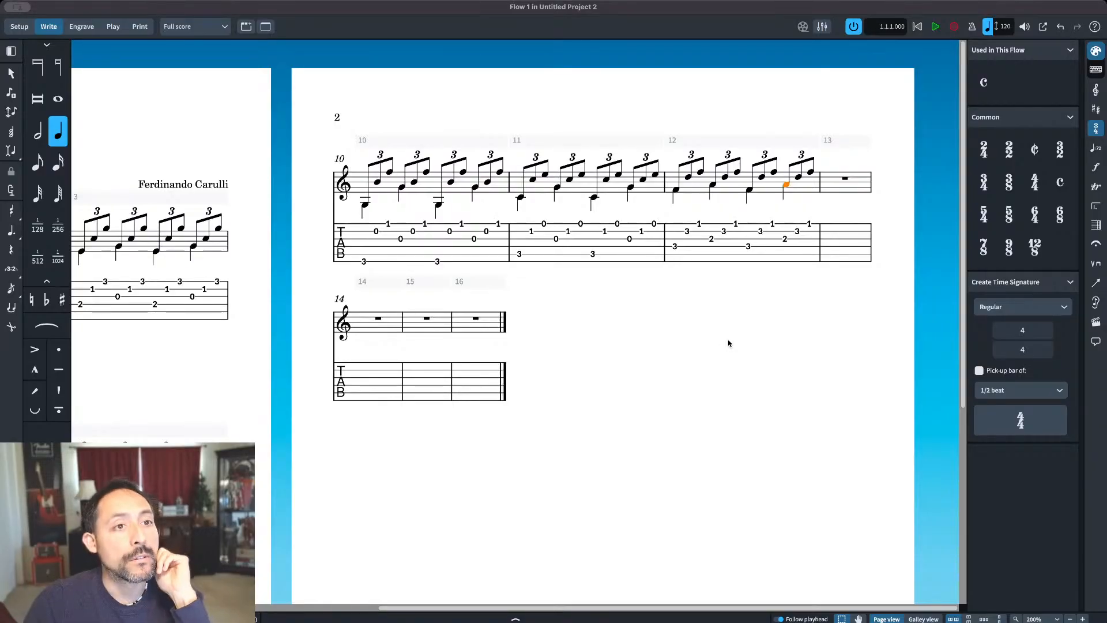
key("Escape")
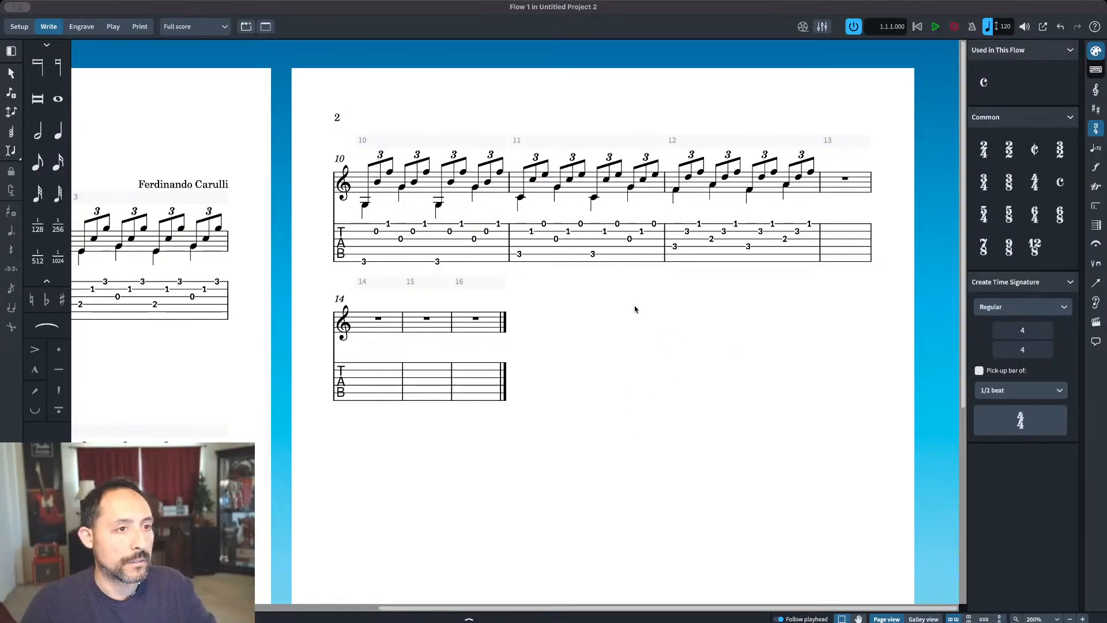
Step: Enter eighth notes low G, C and E on beat one of bar 13 and turn all three into a triplet
left_click_drag(525, 433, 996, 226)
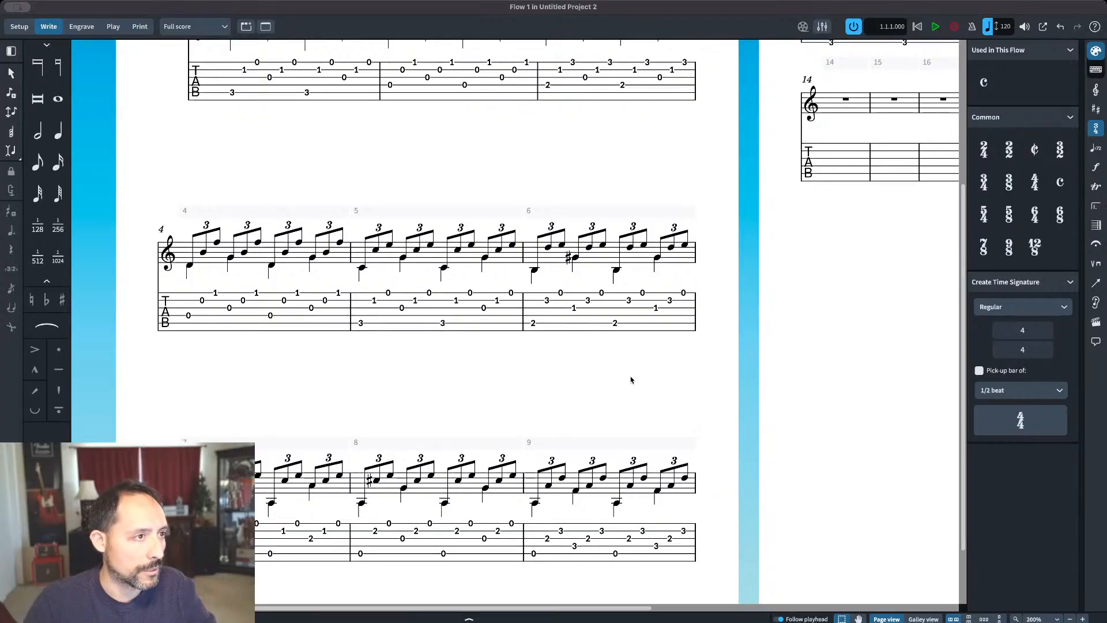
left_click_drag(627, 392, 630, 349)
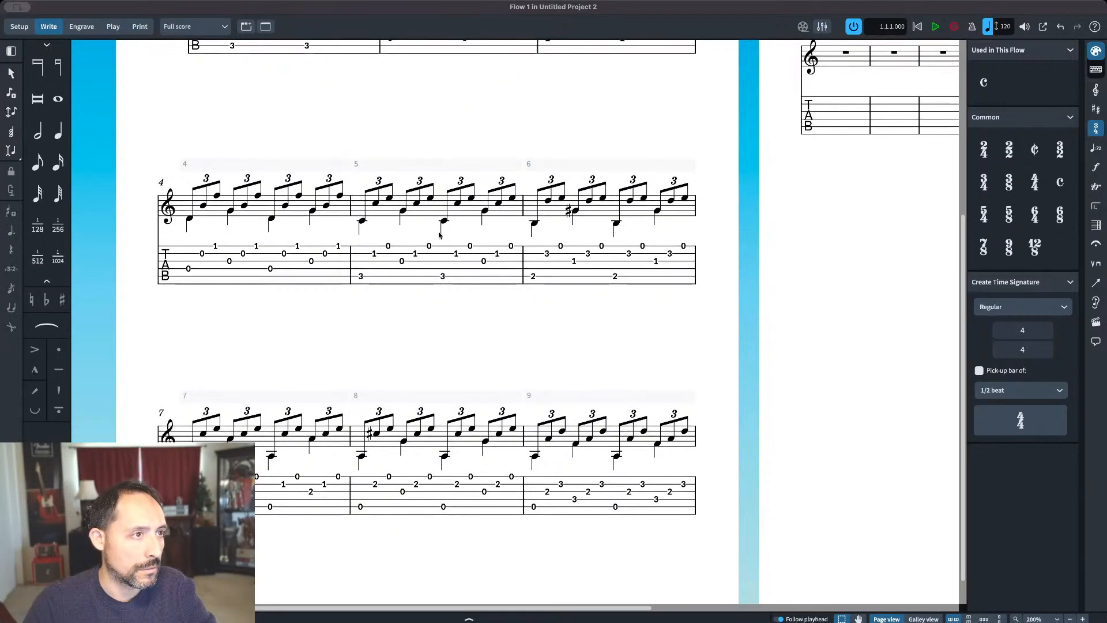
left_click_drag(605, 379, 638, 514)
left_click_drag(548, 263, 407, 257)
left_click_drag(862, 380, 549, 432)
left_click_drag(768, 309, 727, 323)
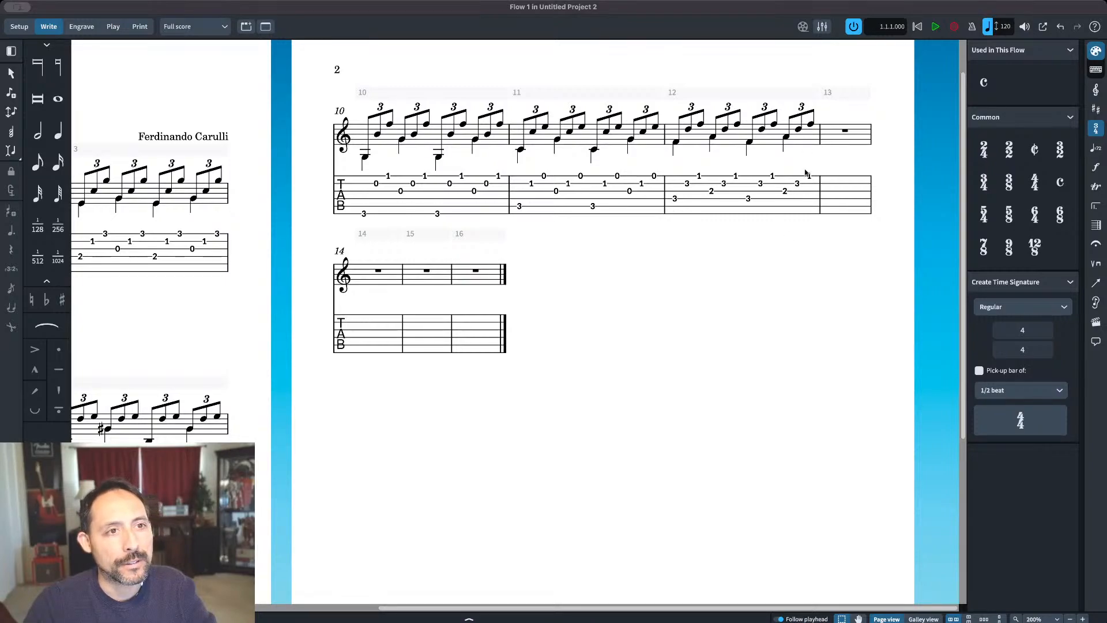
double_click(811, 125)
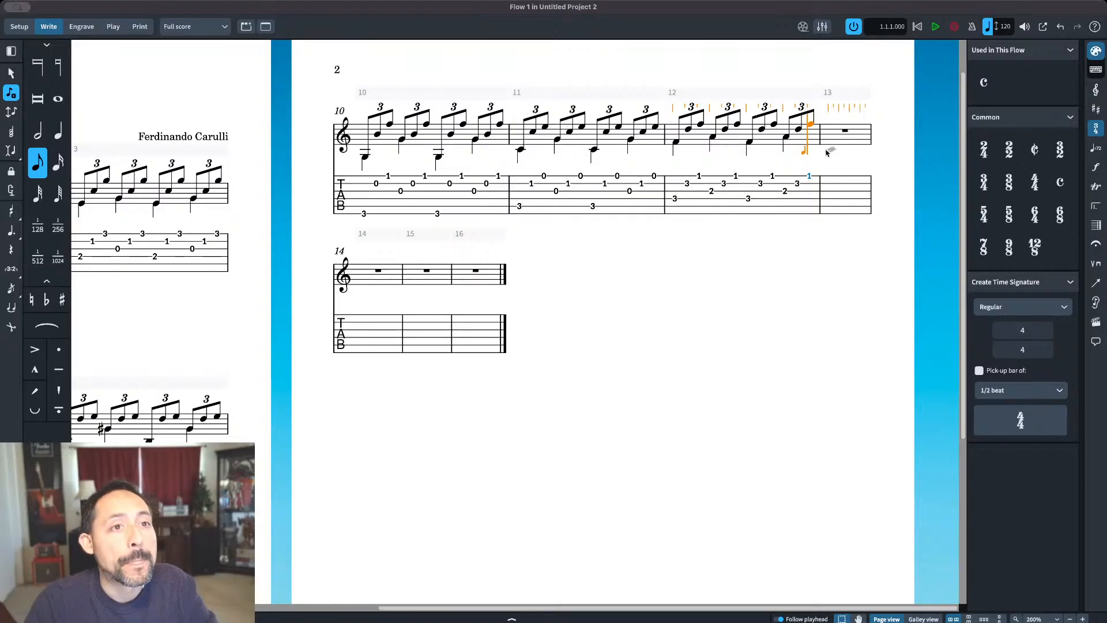
key("g")
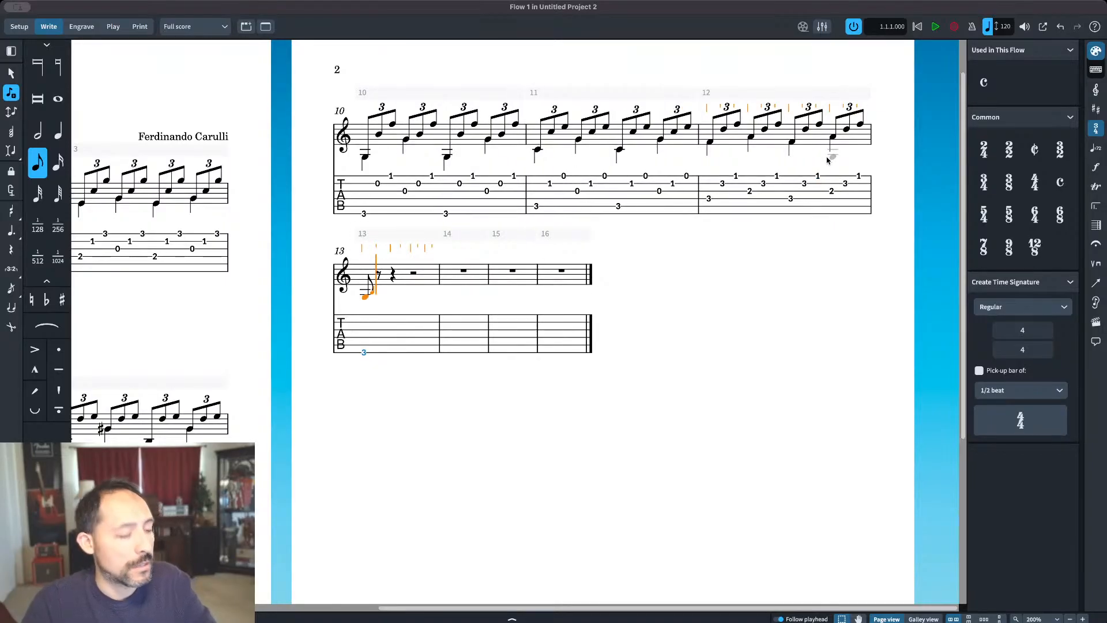
key("c")
key("e")
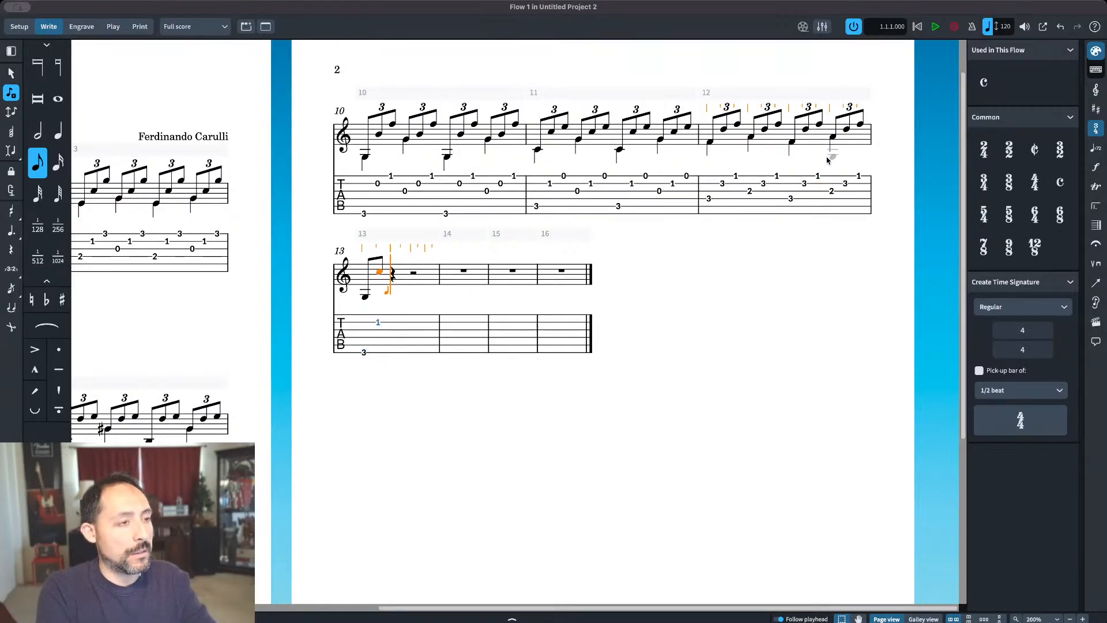
key("Escape")
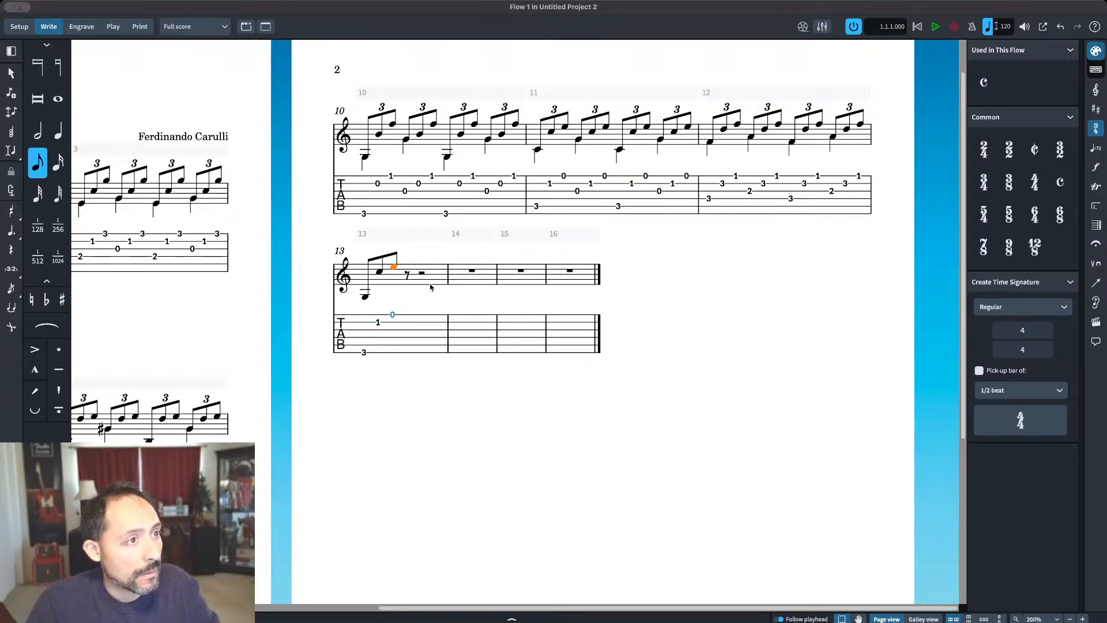
left_click(363, 298, "shift")
left_click(11, 268)
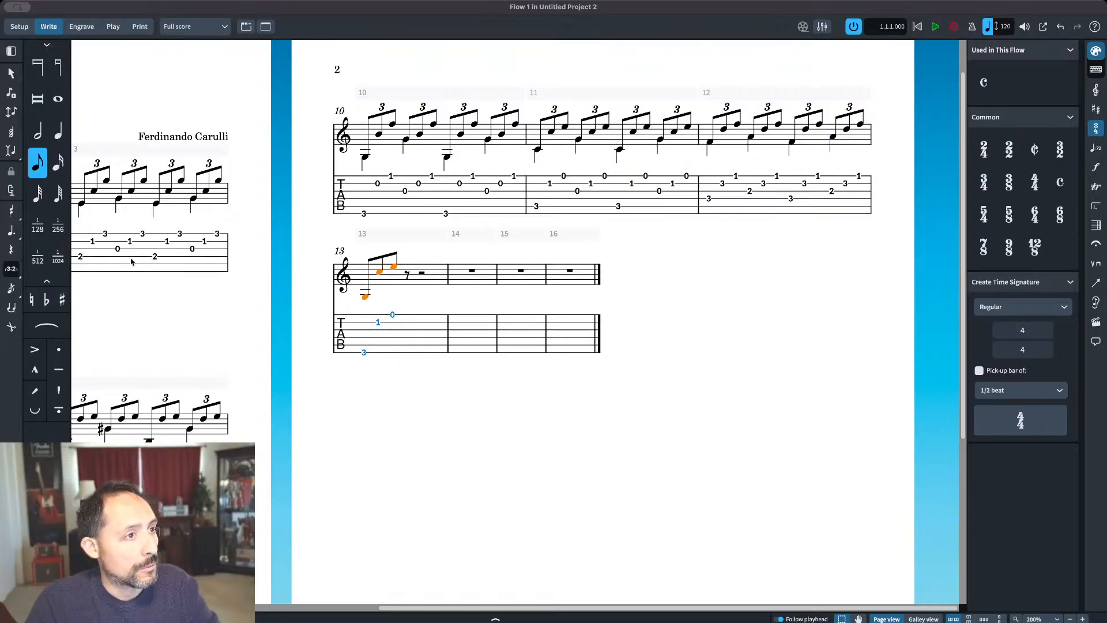
Step: Enter eighth notes G, C and E on beat two of bar 13 and turn all three into a triplet
double_click(386, 266)
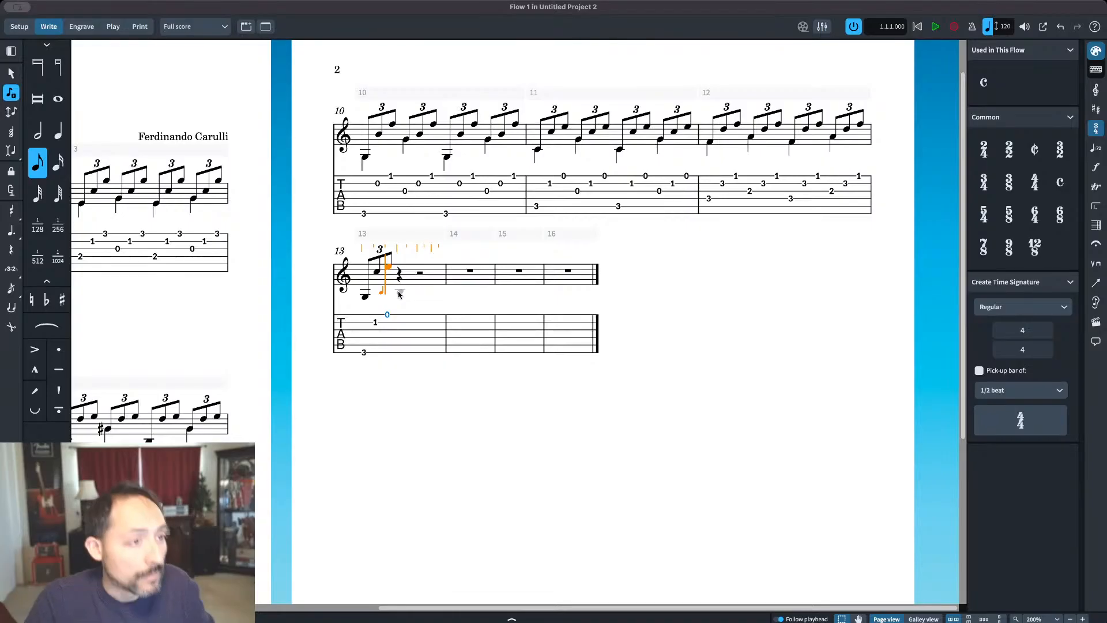
key("b")
key("c")
key("e")
key("Escape")
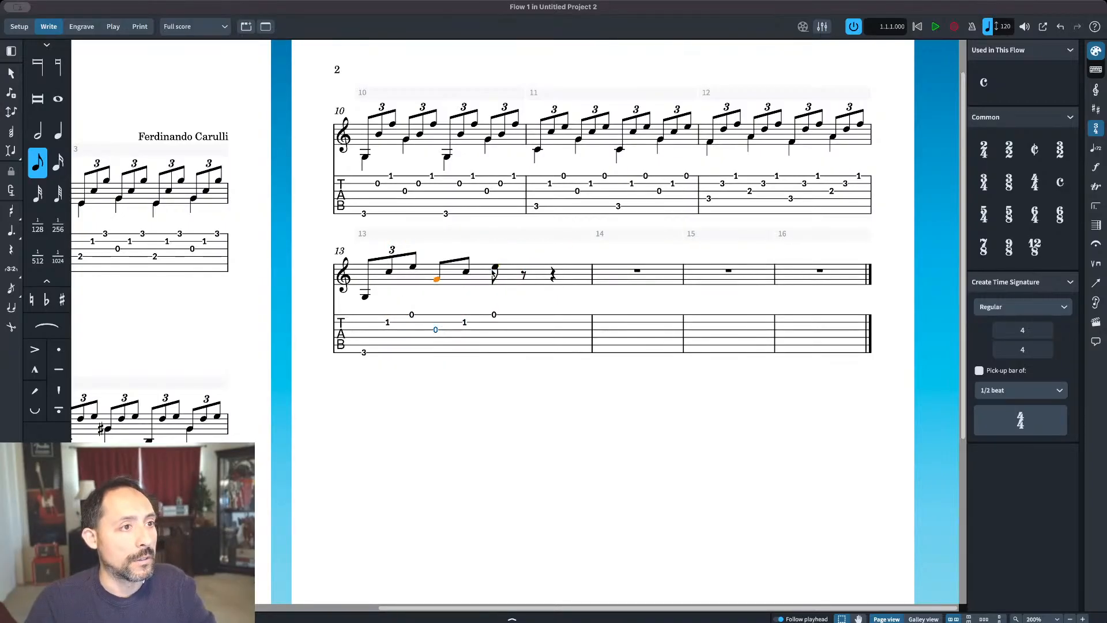
key("shift+Right")
key("shift+Right")
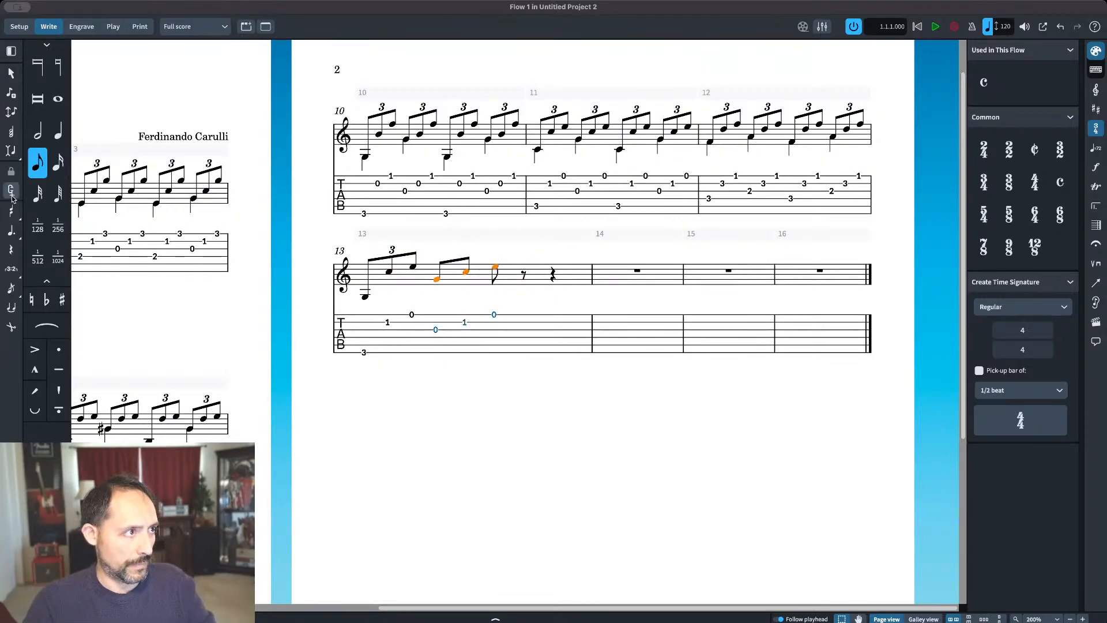
left_click(12, 270)
Step: Copy bar 13's first two triplets onto beats three and four of the same bar
key("Left")
key("Left")
key("Left")
left_click(492, 266, "shift")
key("super+c")
left_click(517, 273)
key("super+v")
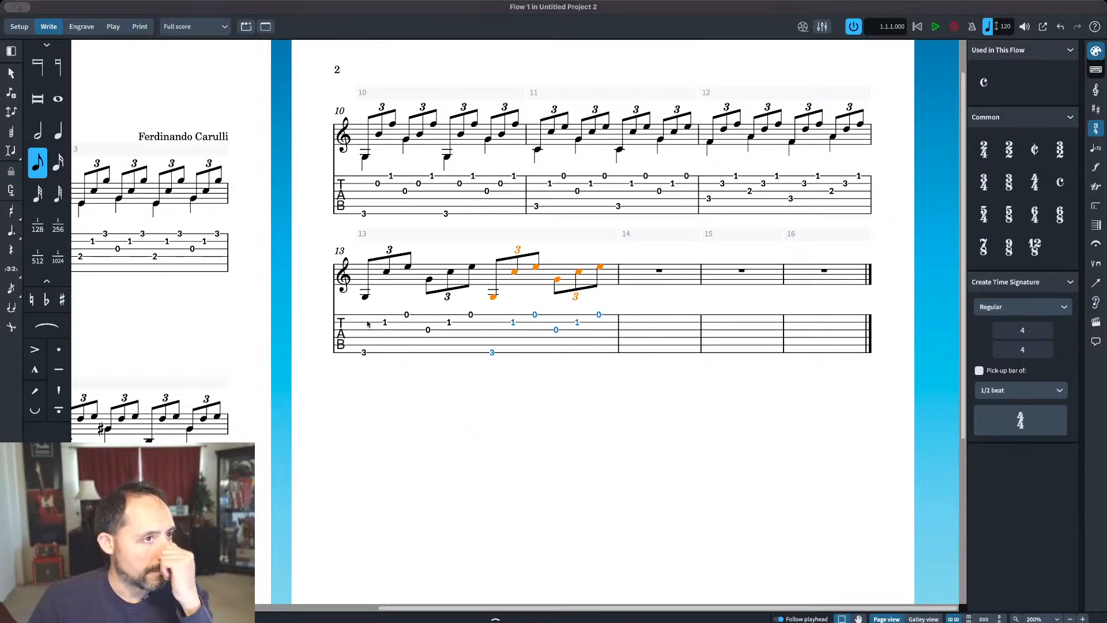
Step: Enter quarter notes in bar 13's bass voice: low G on beats one and three, the G an octave higher on beats two and four
double_click(366, 301)
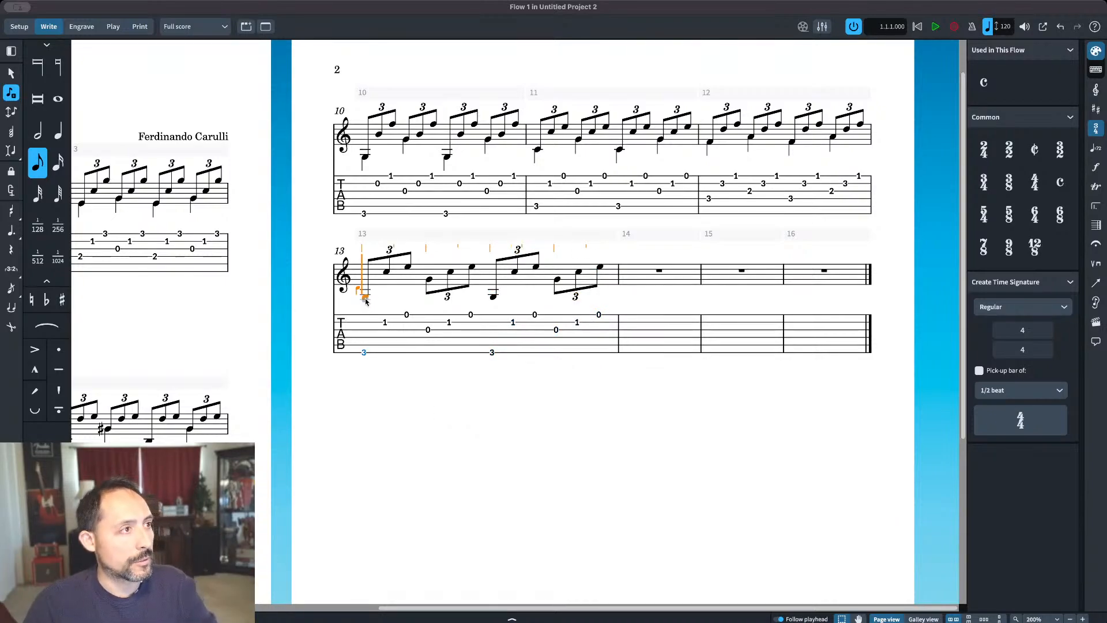
key("6")
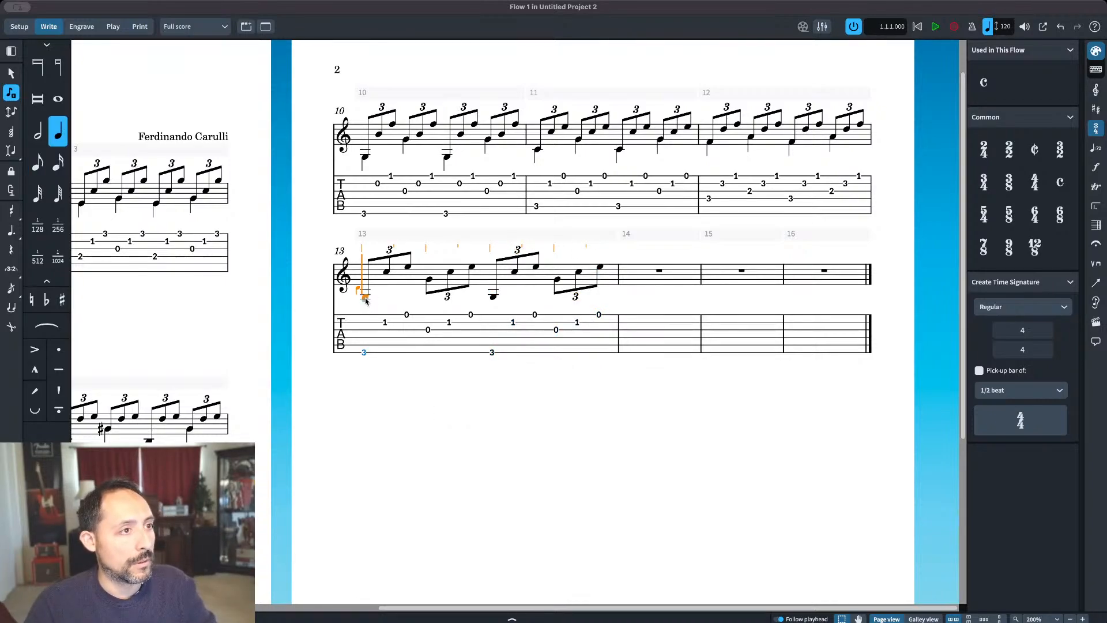
key("g")
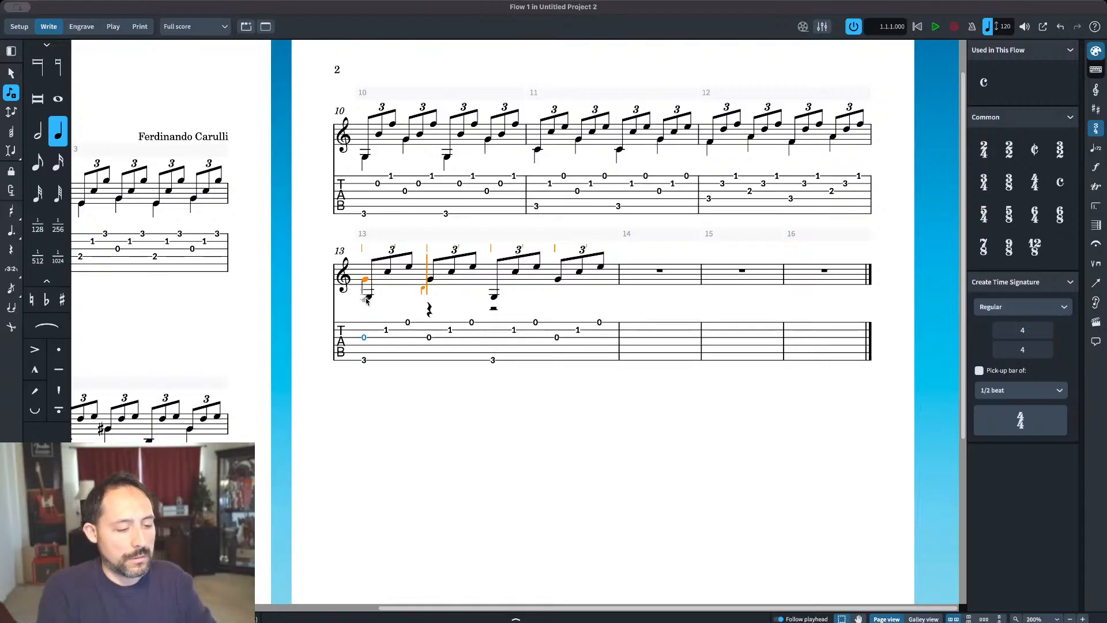
key("g")
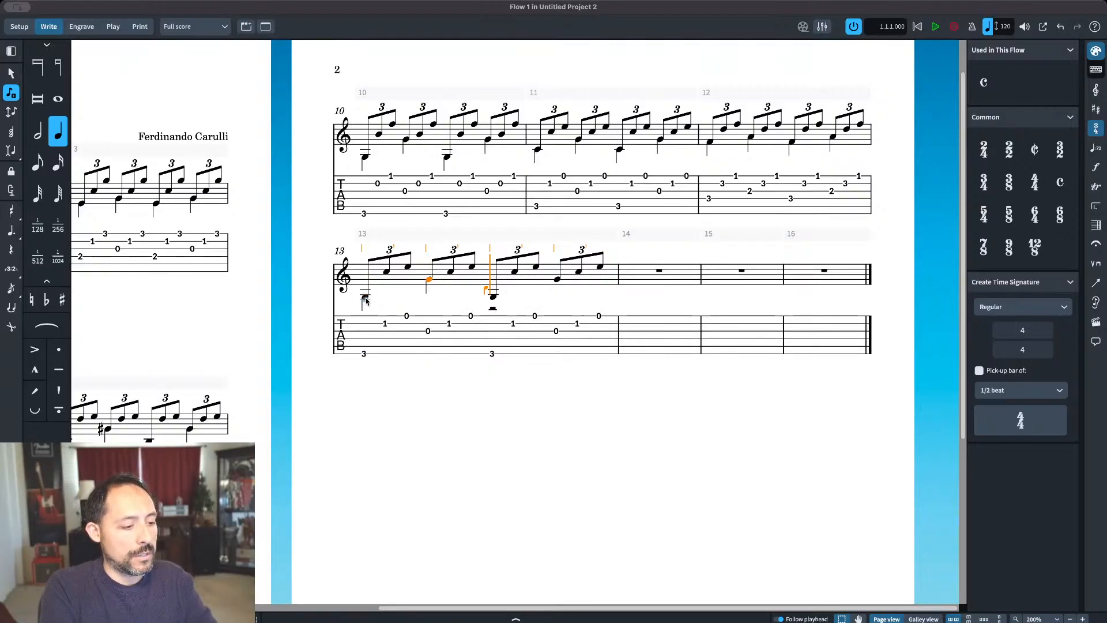
key("g")
key("g")
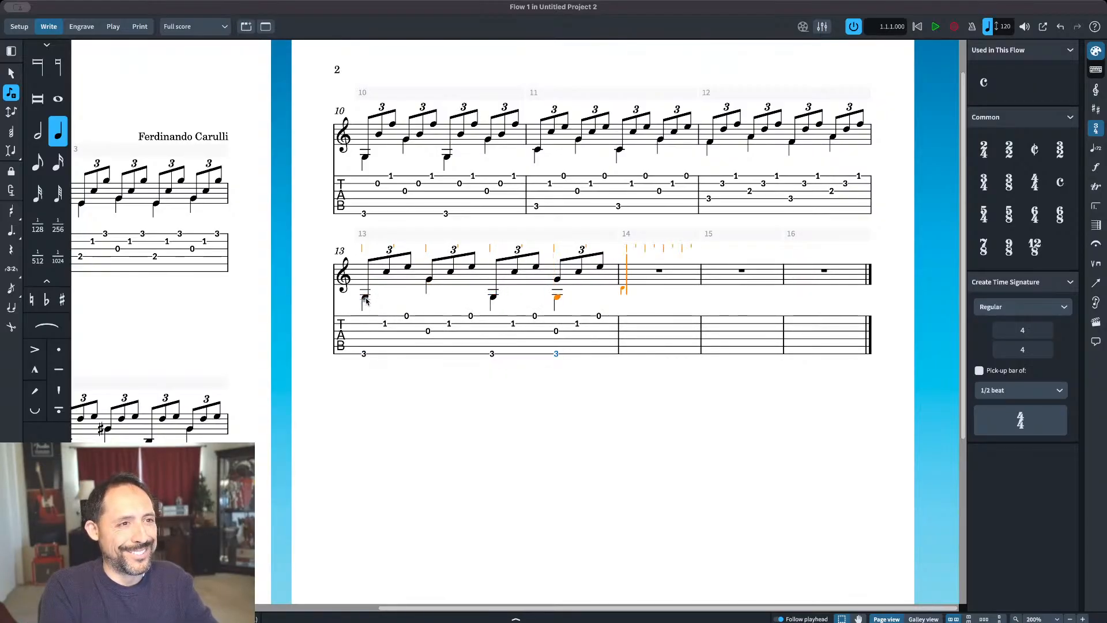
key("Escape")
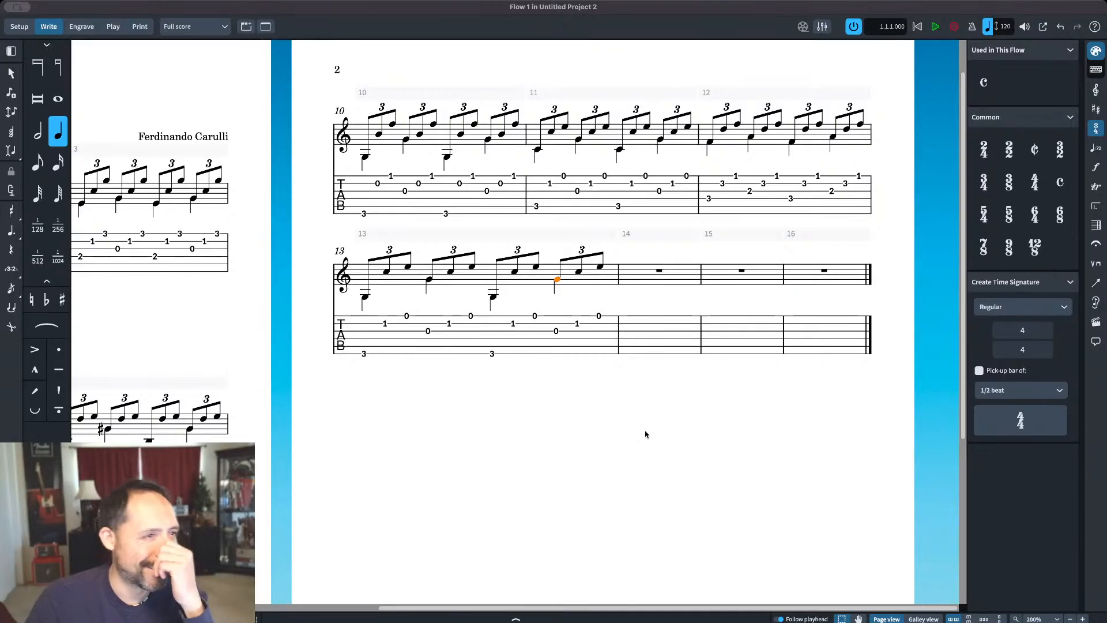
left_click(644, 435)
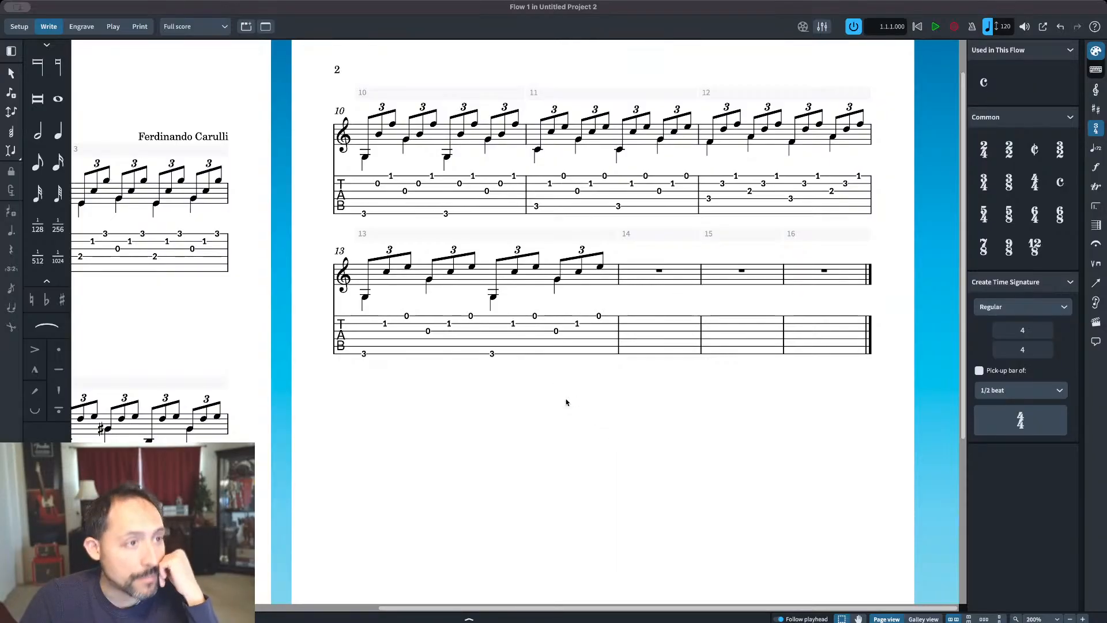
Step: Copy all of bar 13, including its bass voice, into bar 14
left_click(489, 276)
left_click(660, 272)
key("ctrl+v")
Step: Change the third note of all four triplets in bar 14 to F
double_click(591, 268)
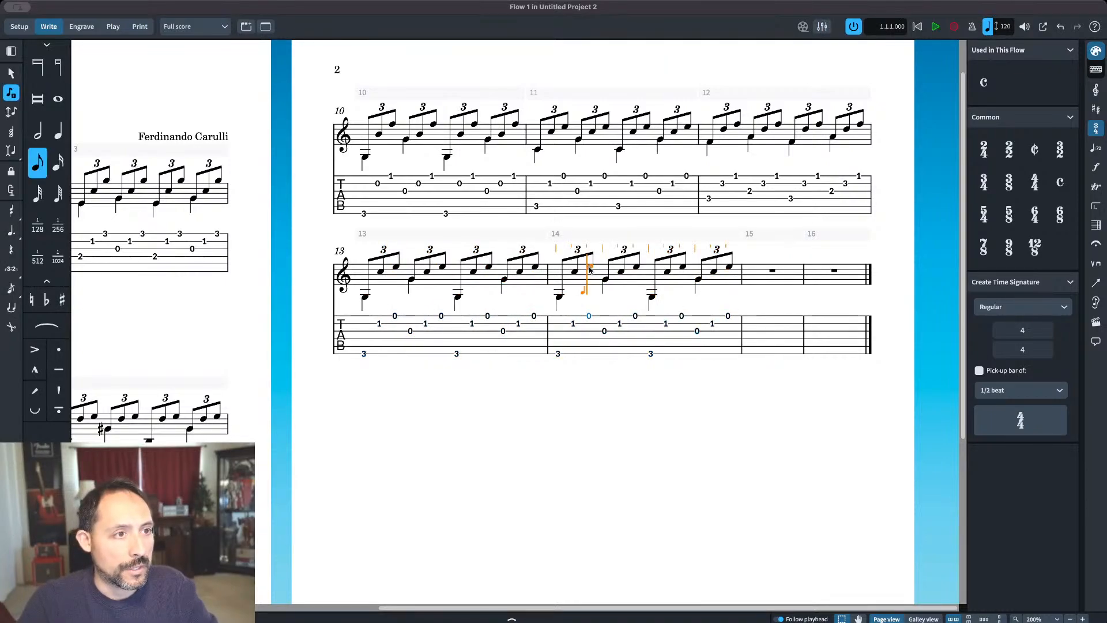
key("f")
key("Escape")
double_click(638, 268)
key("c")
key("Escape")
double_click(685, 270)
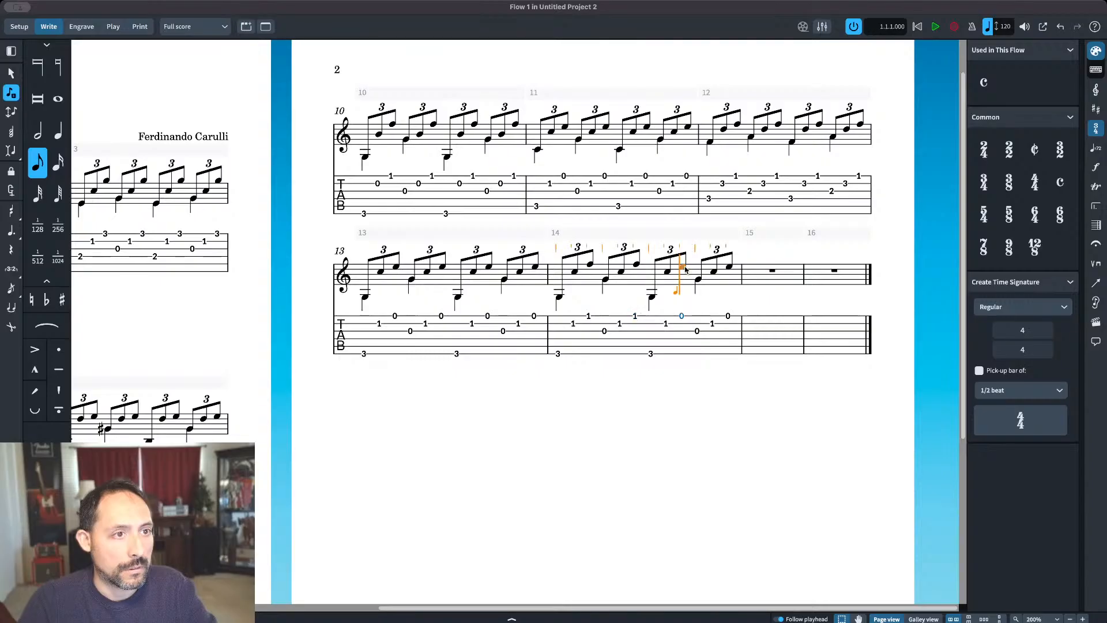
key("c")
key("Escape")
double_click(729, 268)
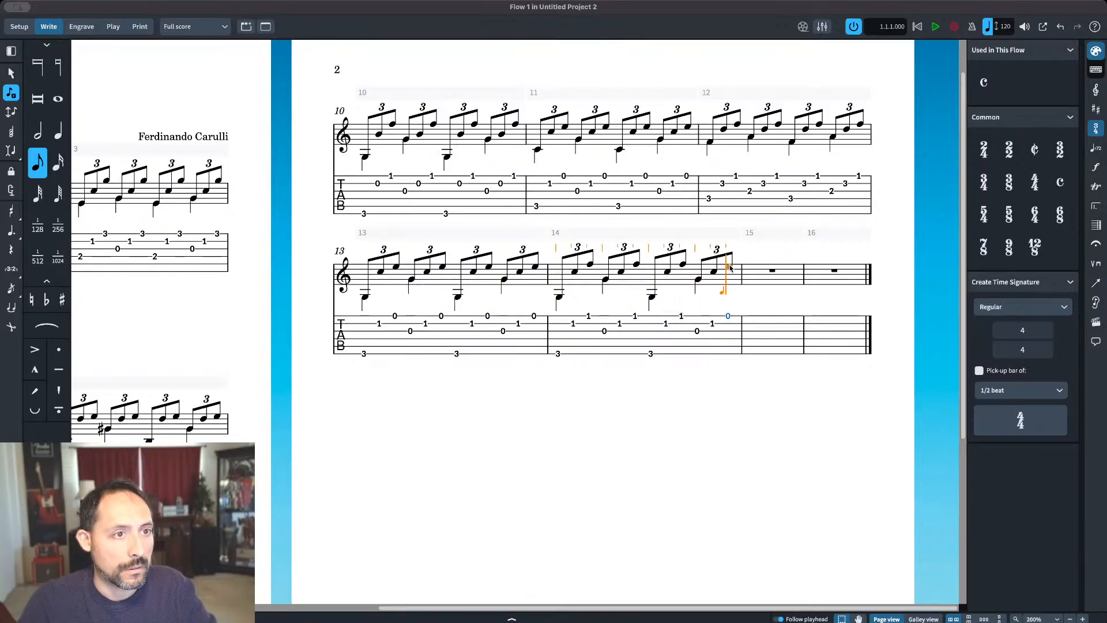
key("f")
key("Escape")
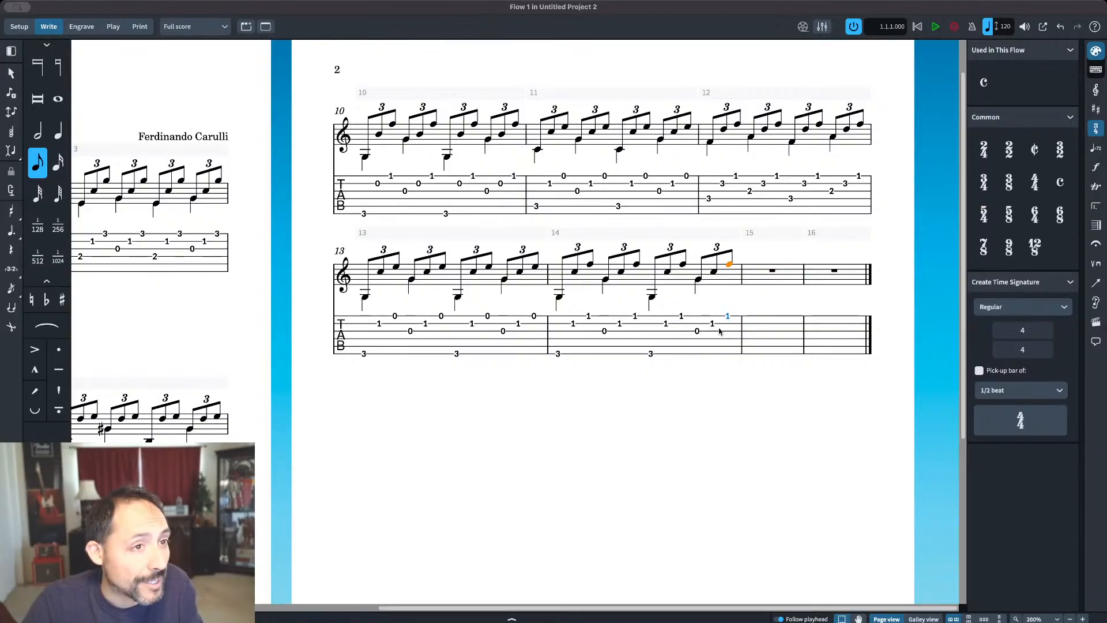
Step: Change the middle note of all four triplets in bar 14 to B
double_click(575, 274)
key("b")
left_click(621, 276)
key("b")
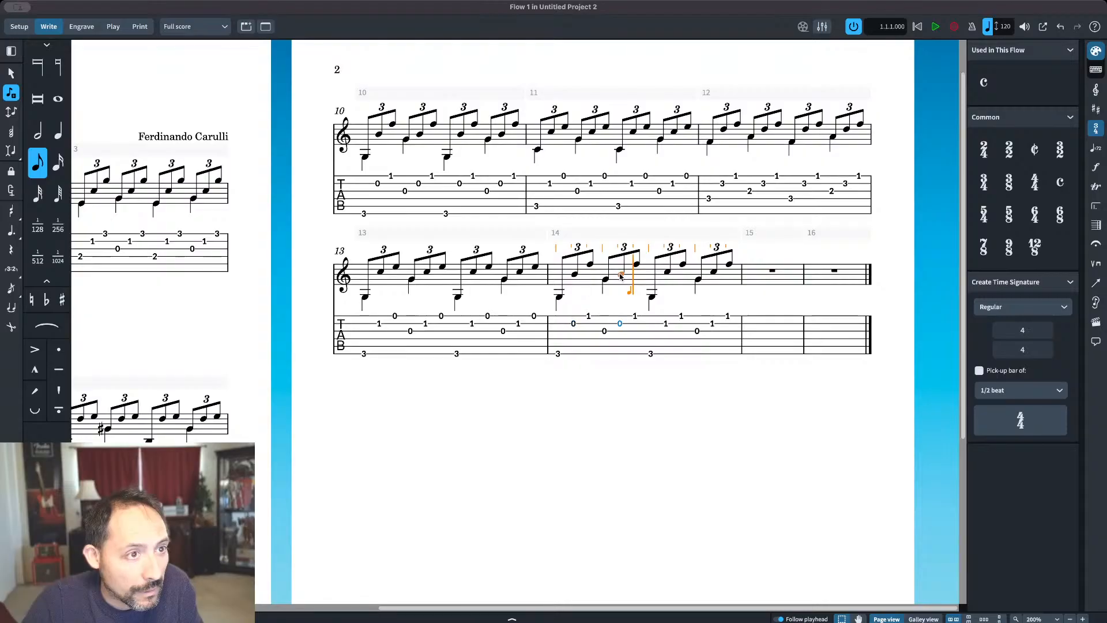
left_click(668, 276)
key("b")
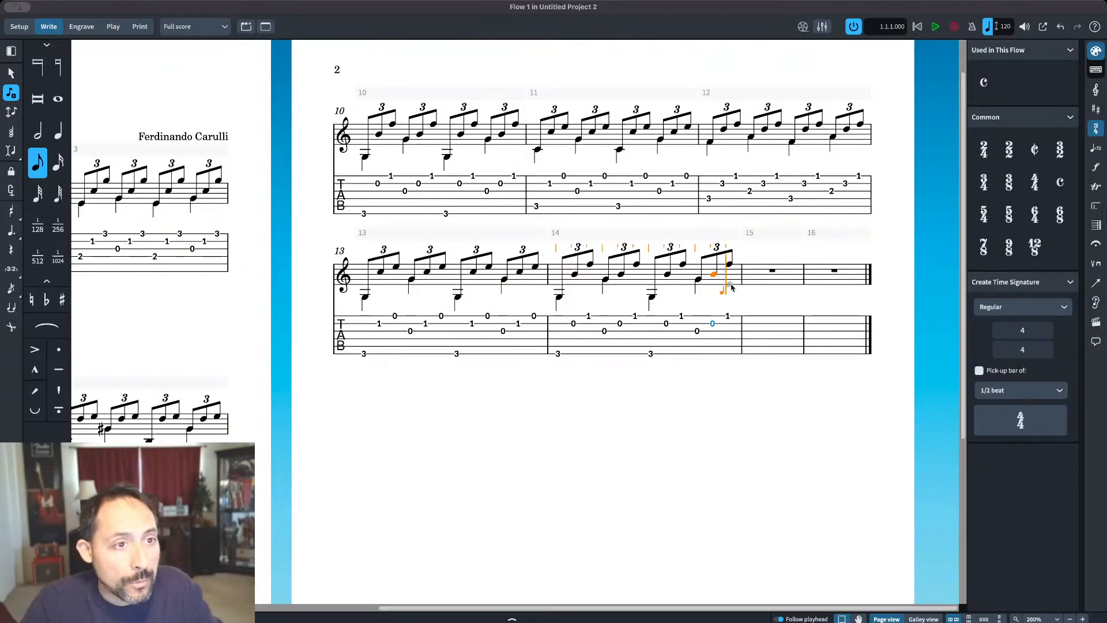
key("Escape")
Step: Enter eighth notes low C, C and E on beat one of bar 15, with the C and E raised to the upper octave
double_click(730, 266)
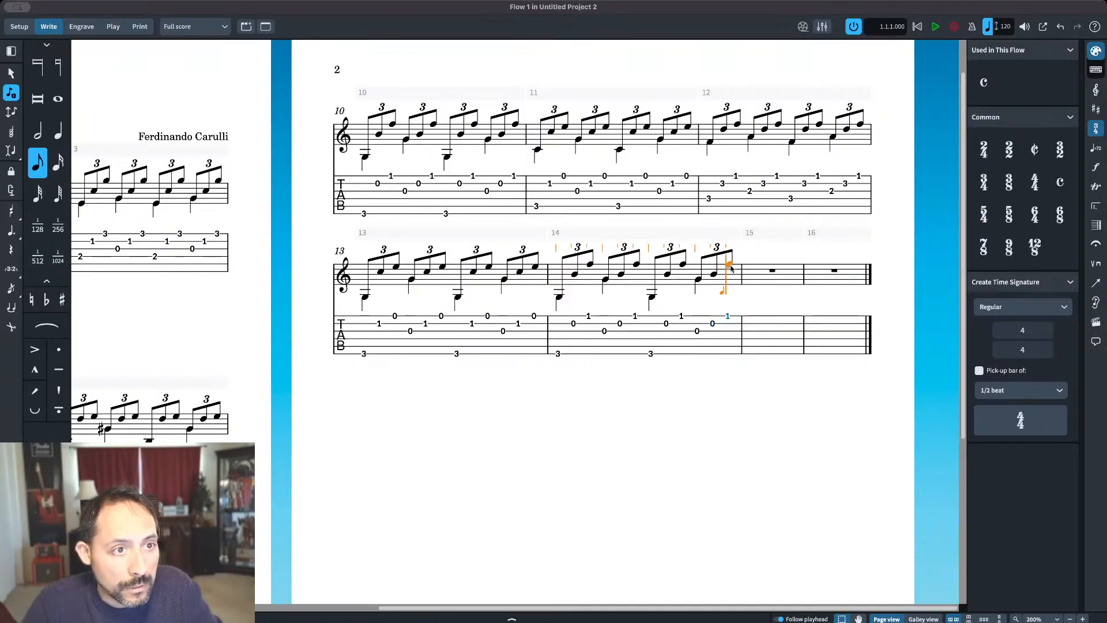
left_click(751, 292)
key("c")
key("e")
key("Escape")
left_click(728, 292)
key("alt+super+Up")
key("Right")
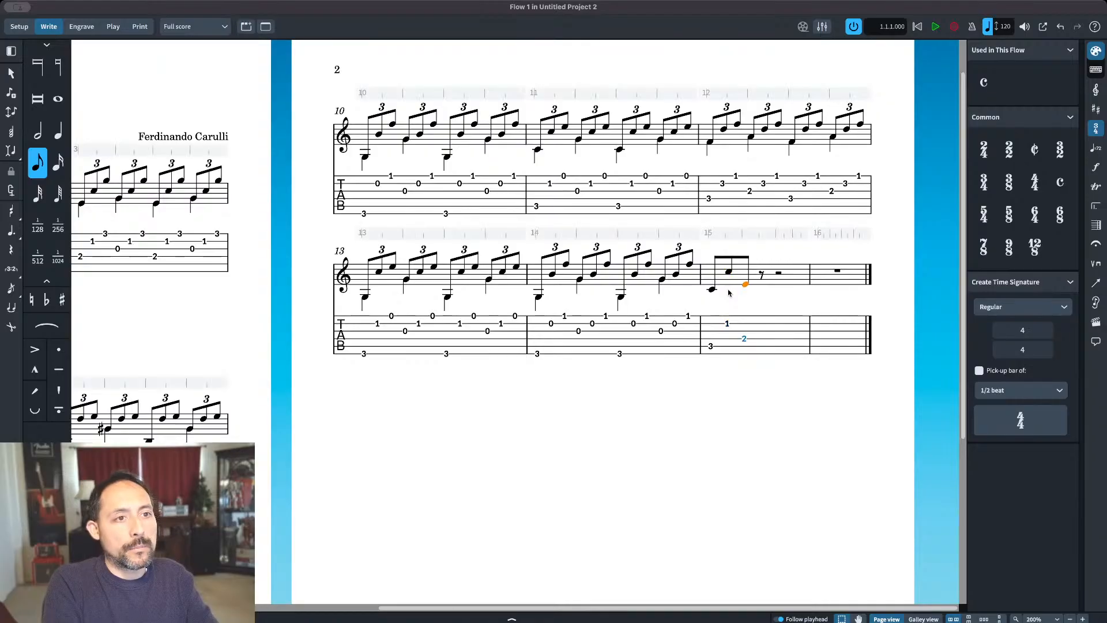
key("alt+super+Up")
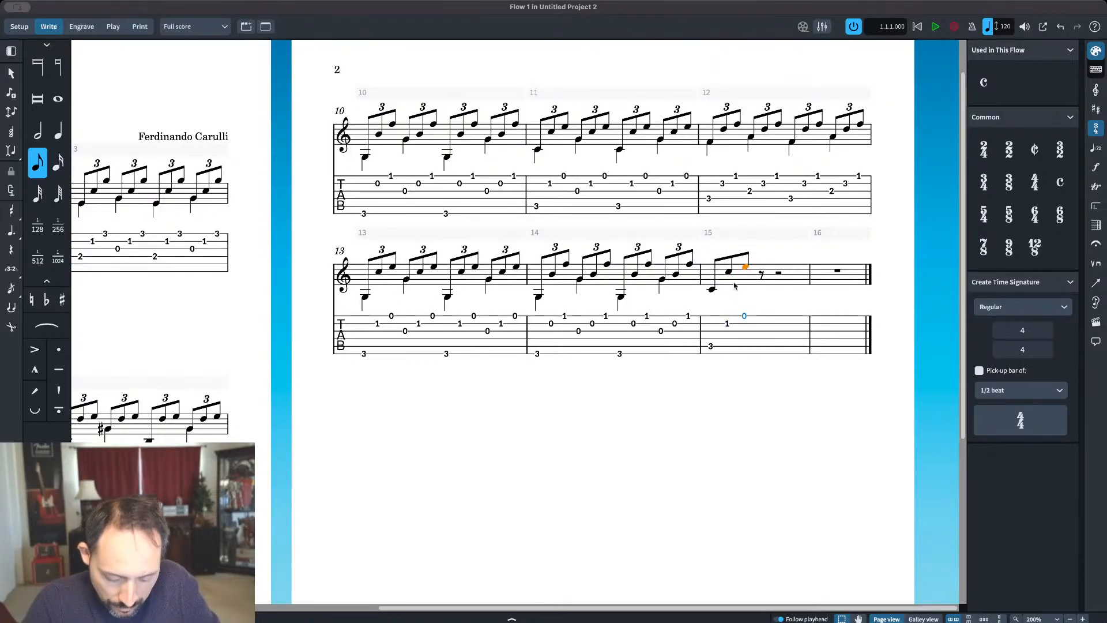
Step: Turn the three eighth notes at the start of bar 15 into a triplet
left_click(711, 290, "shift")
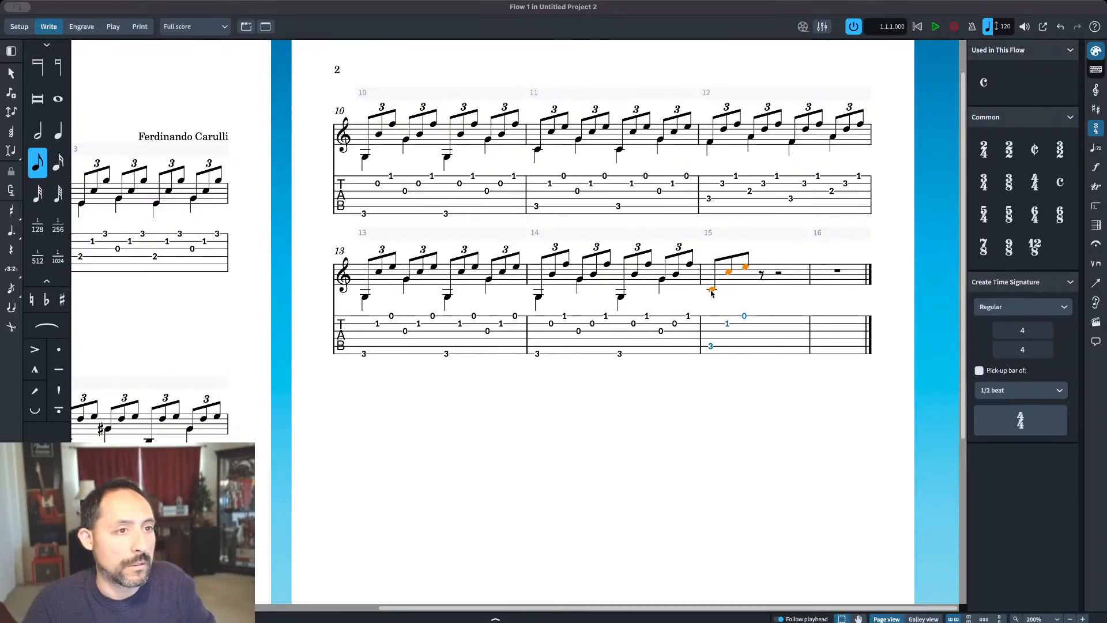
left_click(744, 268)
key("shift+n")
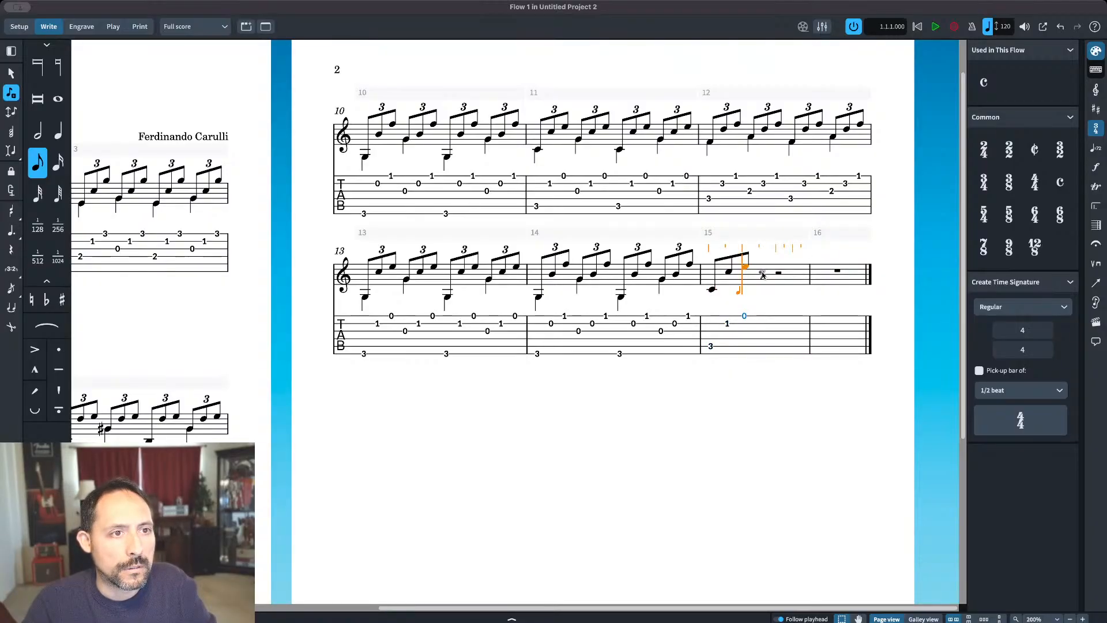
key("Escape")
left_click(712, 289)
left_click(748, 266, "shift")
left_click(11, 270)
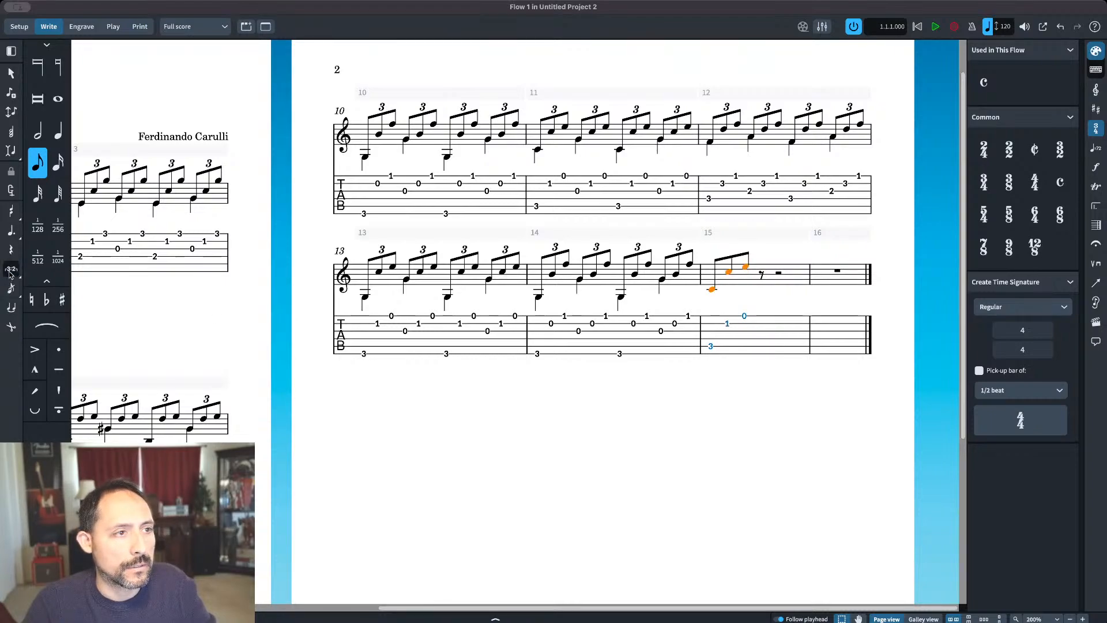
Step: Enter eighth notes G, C and E on beat two of bar 15 and turn all three into a triplet
double_click(740, 268)
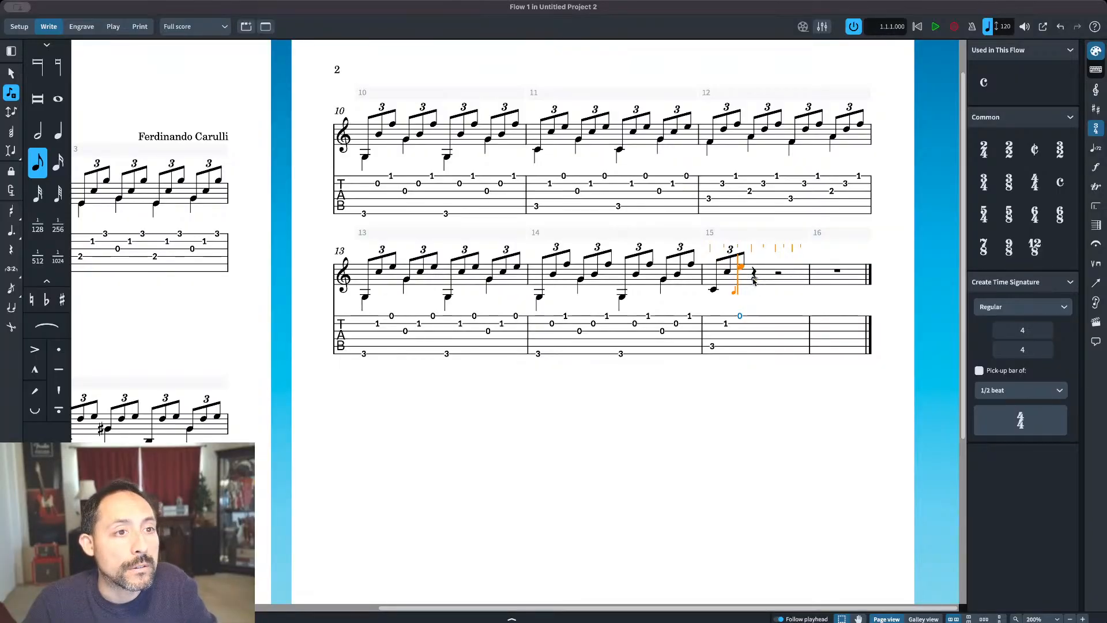
left_click(753, 281)
key("c")
key("e")
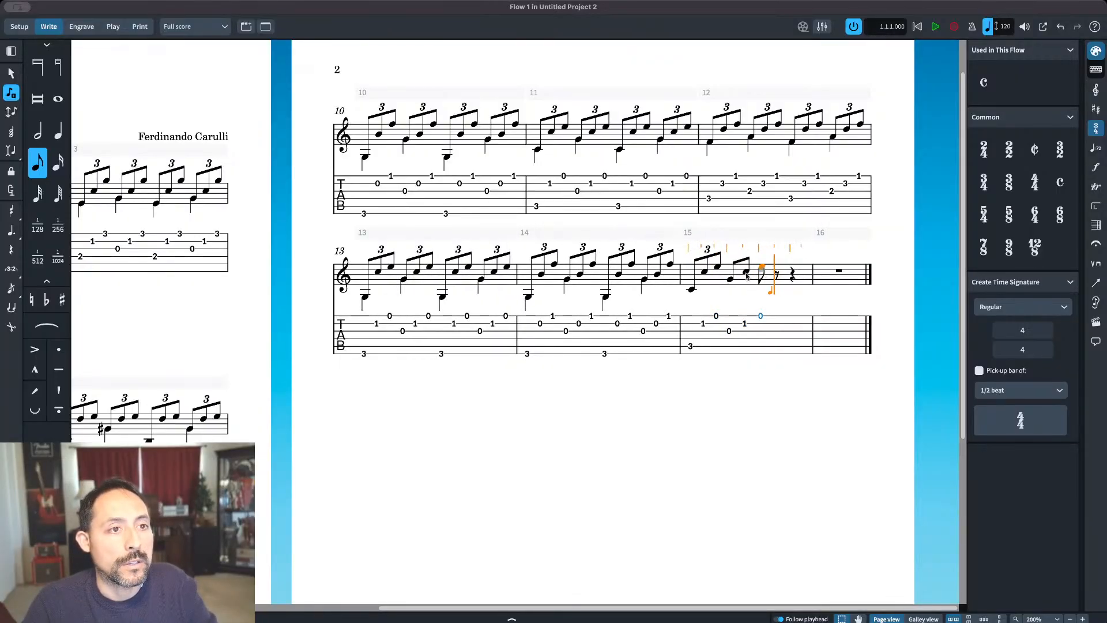
left_click(732, 281)
left_click(761, 268, "shift")
left_click(11, 269)
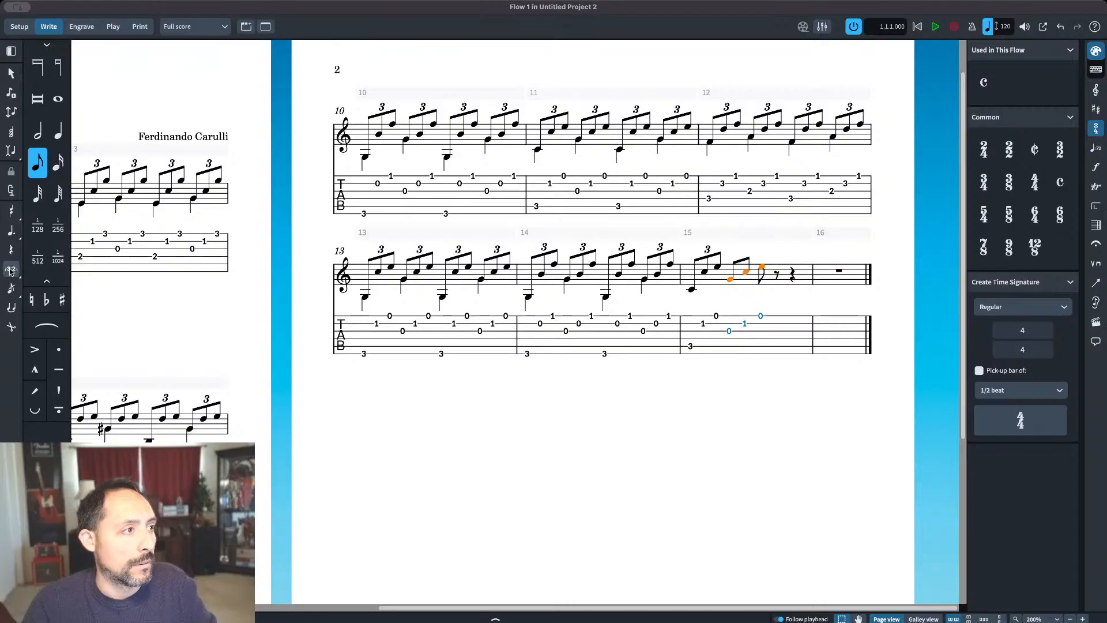
Step: Repeat bar 15's first two triplets on beats three and four of the same bar
left_click(702, 289)
left_click(768, 267, "shift")
key("r")
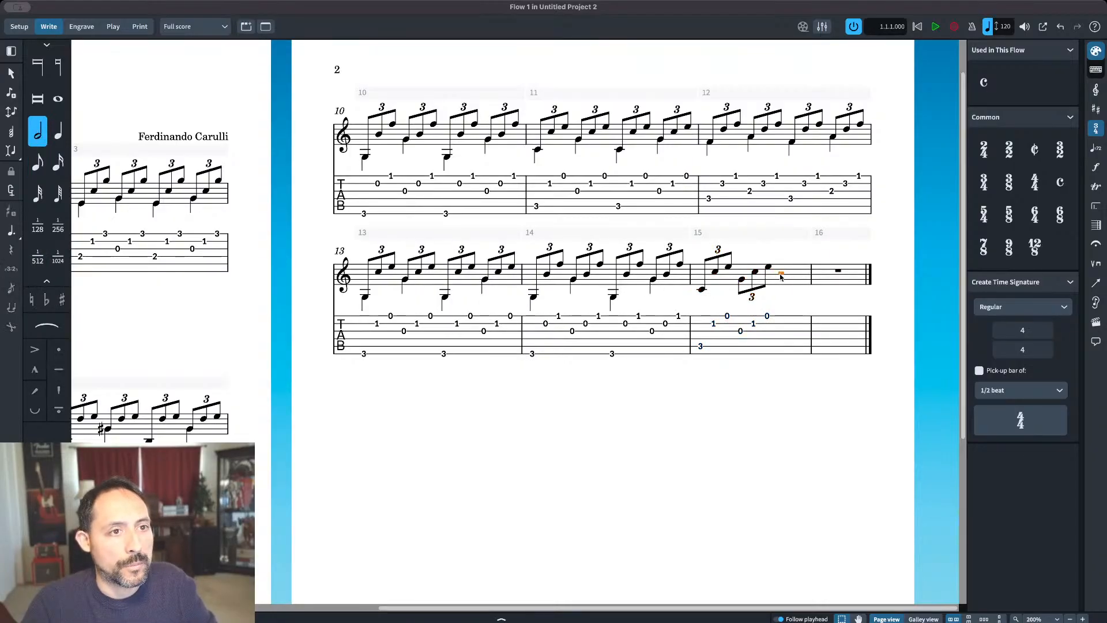
Step: Enter quarter notes in bar 15's bass voice: low C on beats one and three, the second-line G on beats two and four
left_click(671, 289)
key("Return")
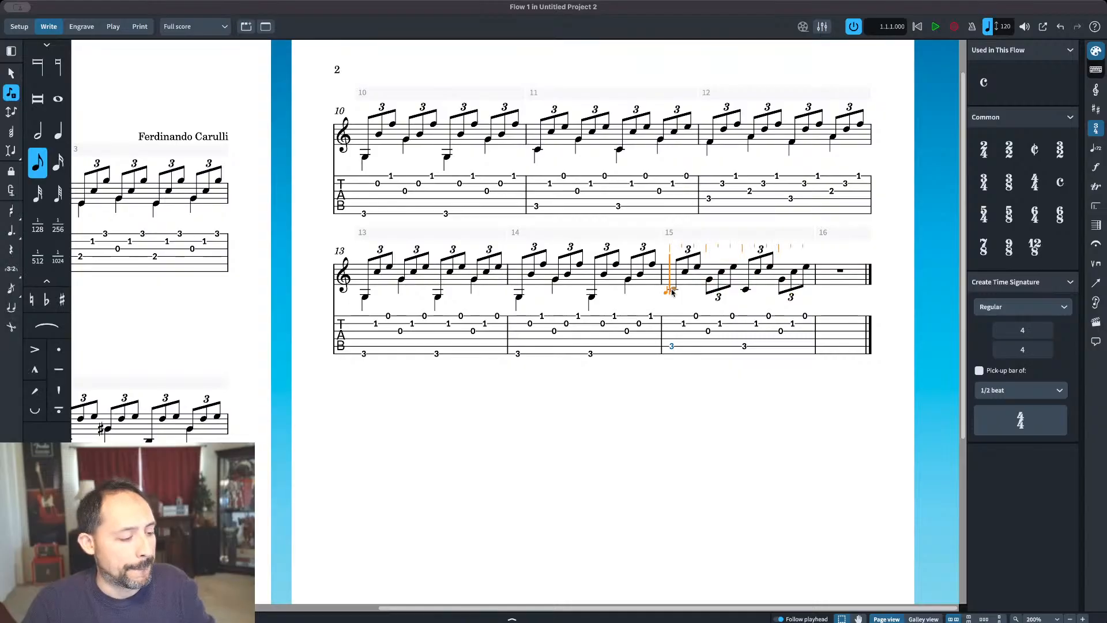
left_click(58, 131)
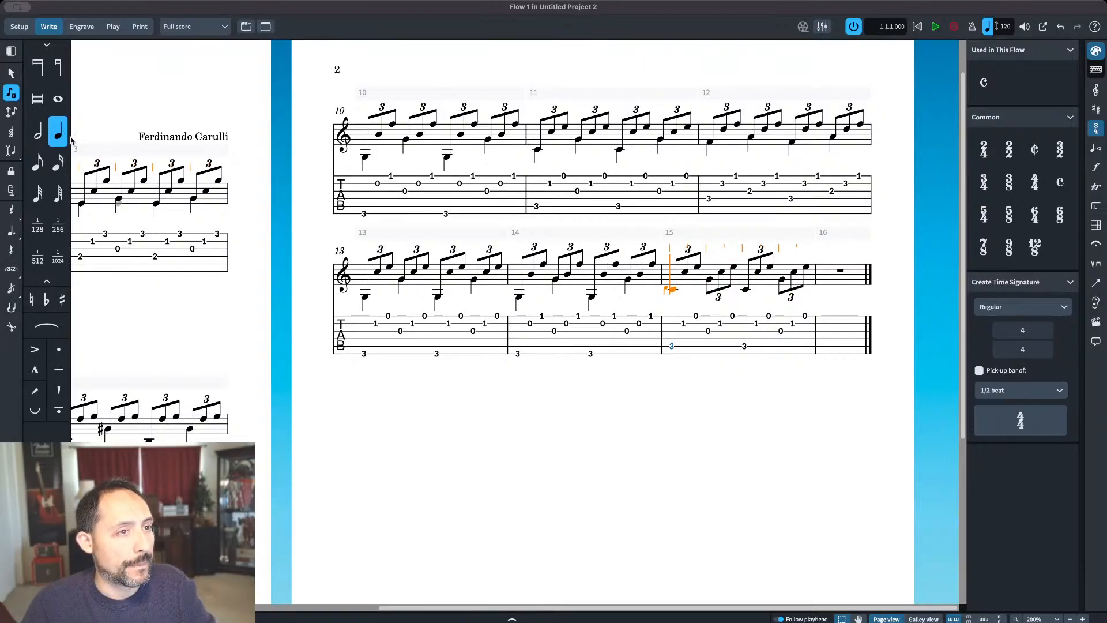
key("c")
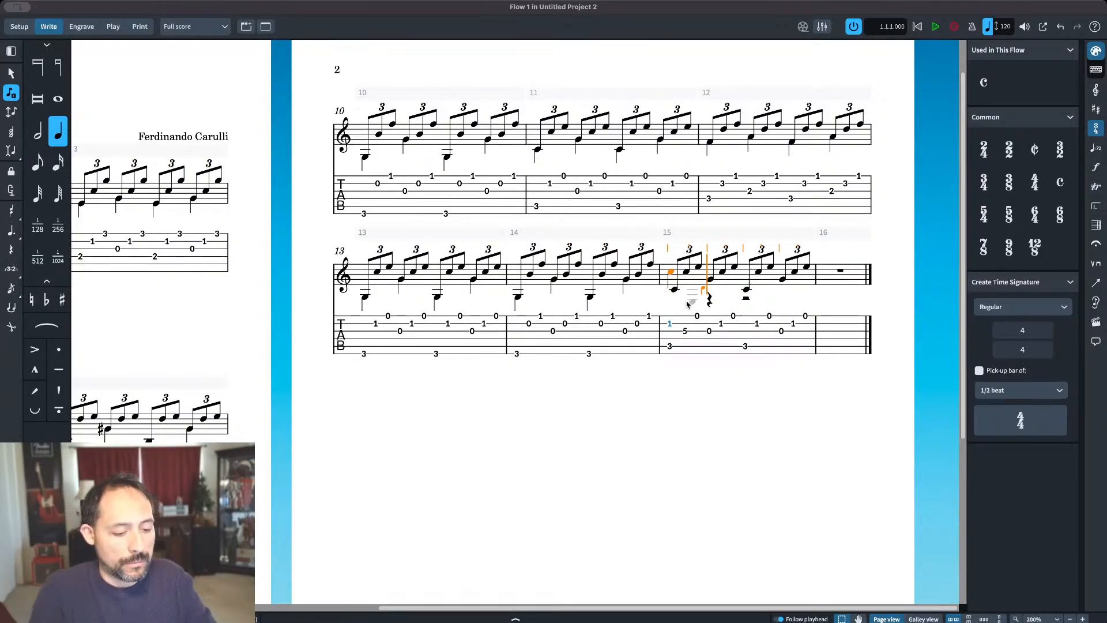
key("g")
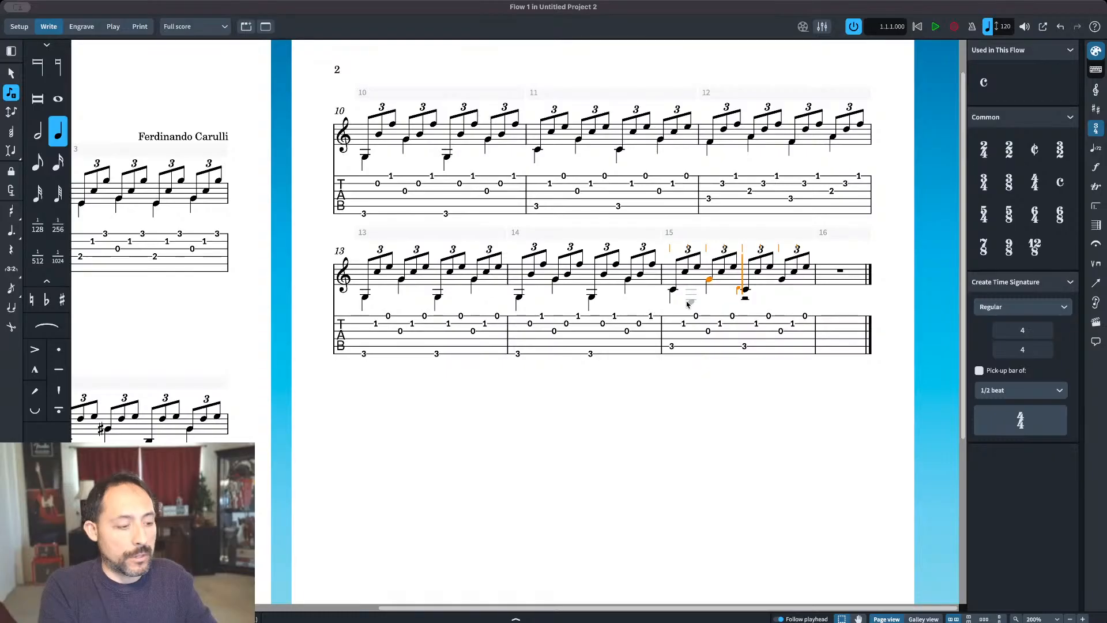
key("c")
key("g")
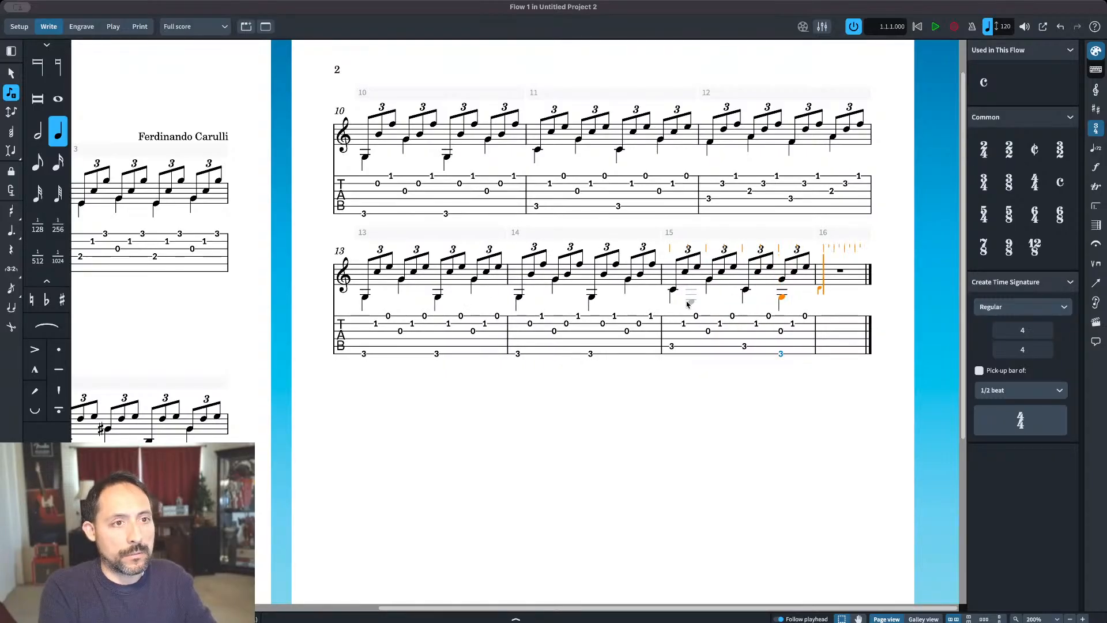
key("Escape")
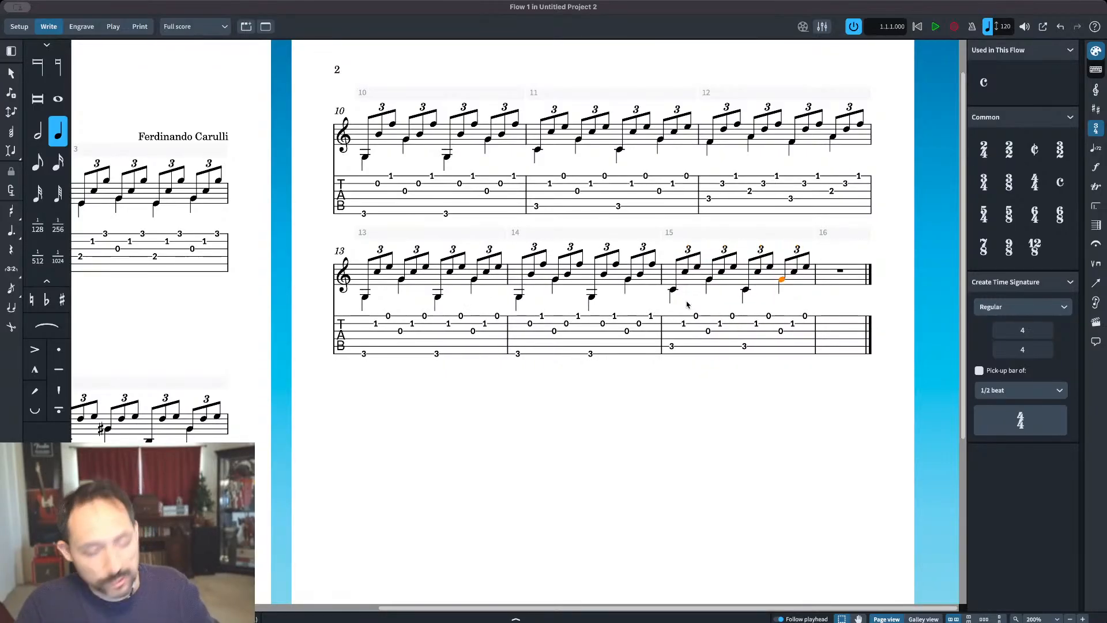
key("Escape")
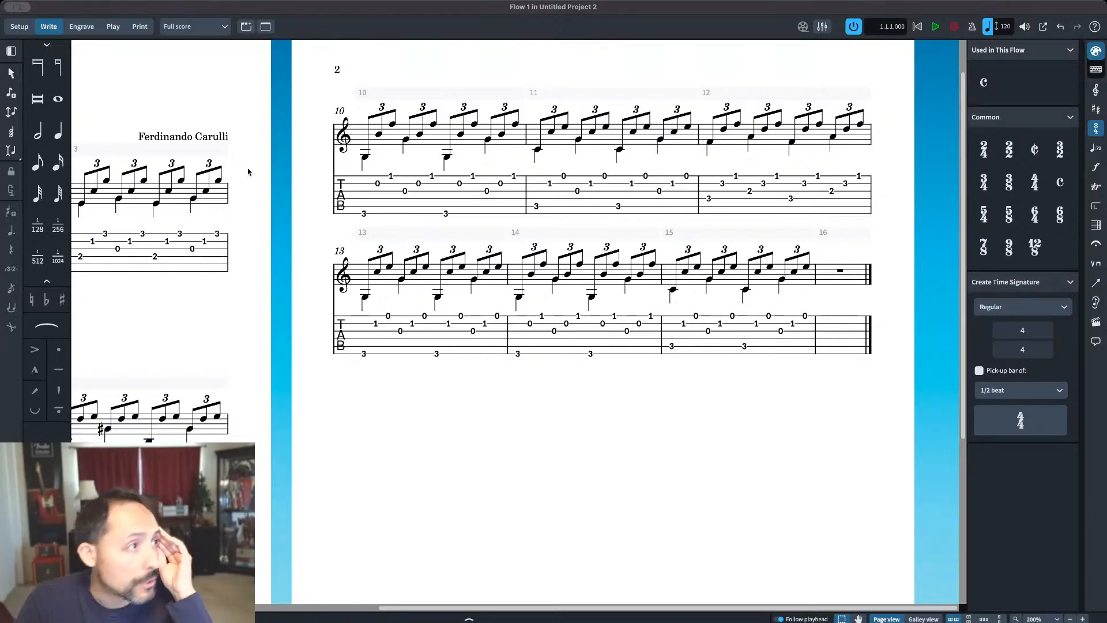
left_click(38, 131)
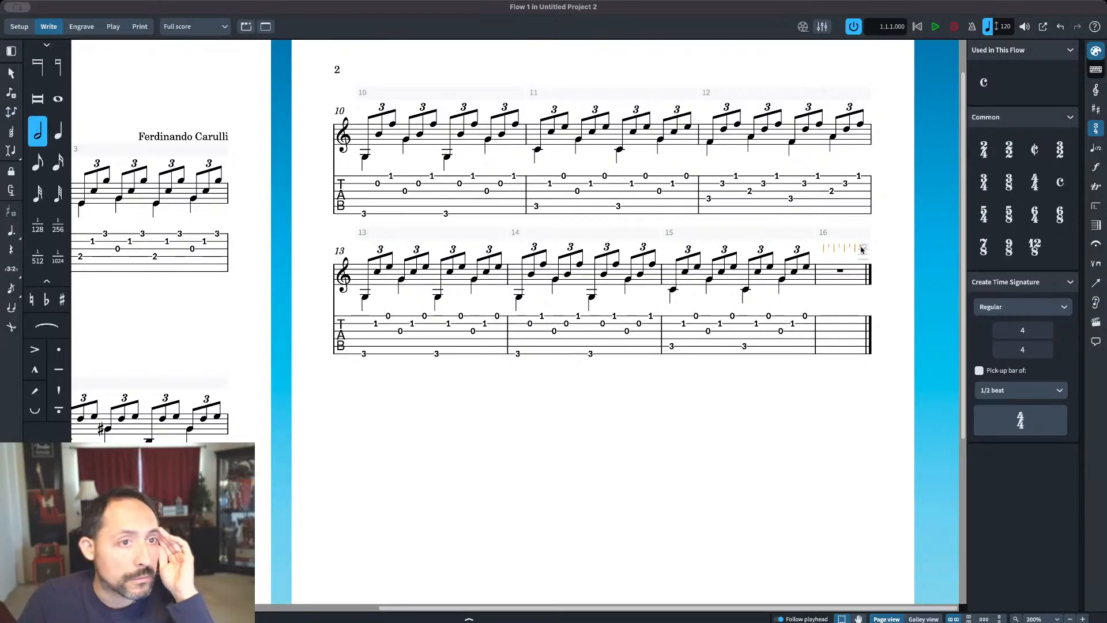
left_click(824, 284)
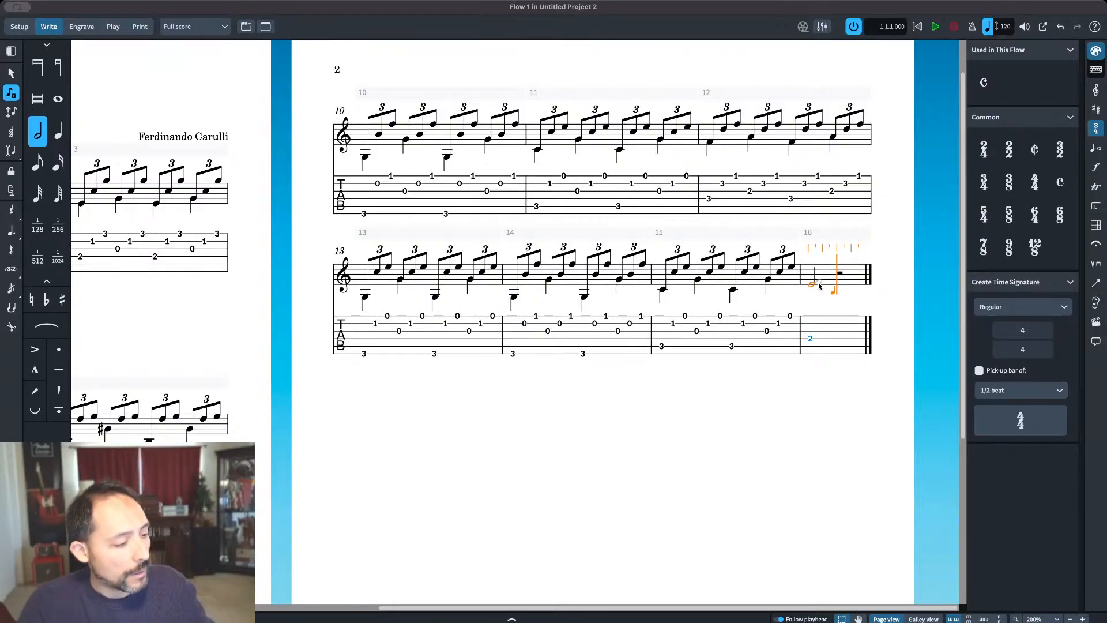
key("q")
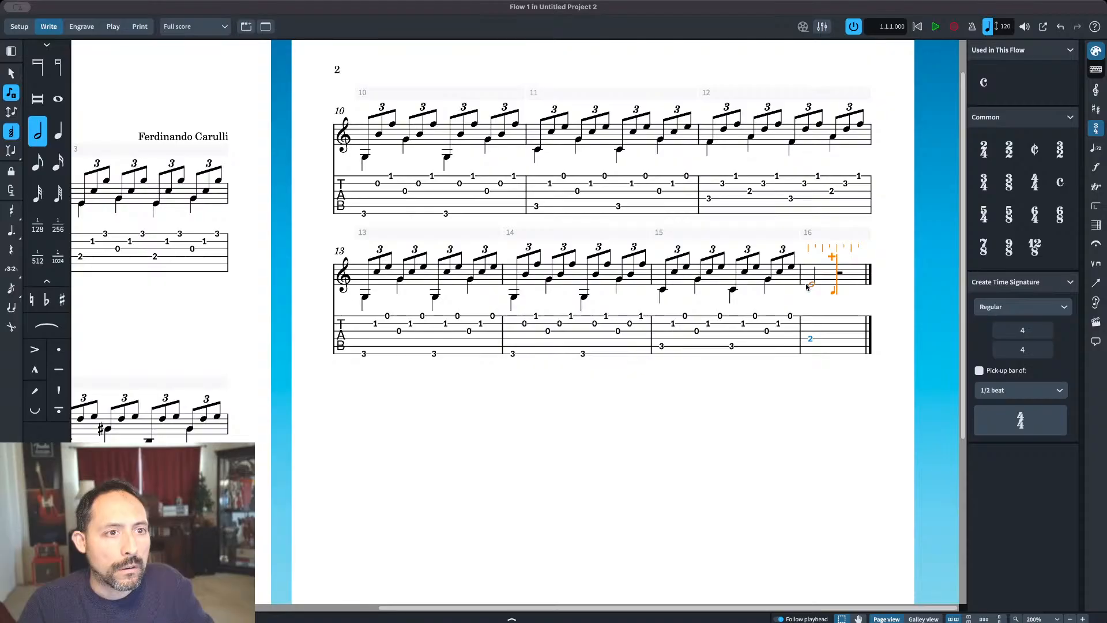
key("Escape")
key("ctrl+z")
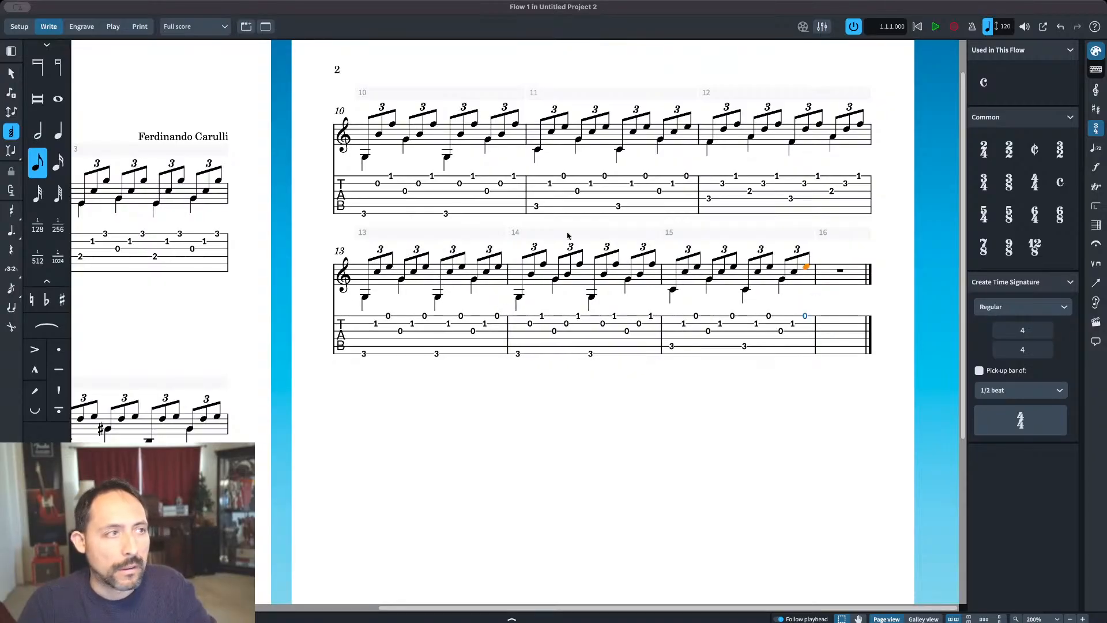
key("q")
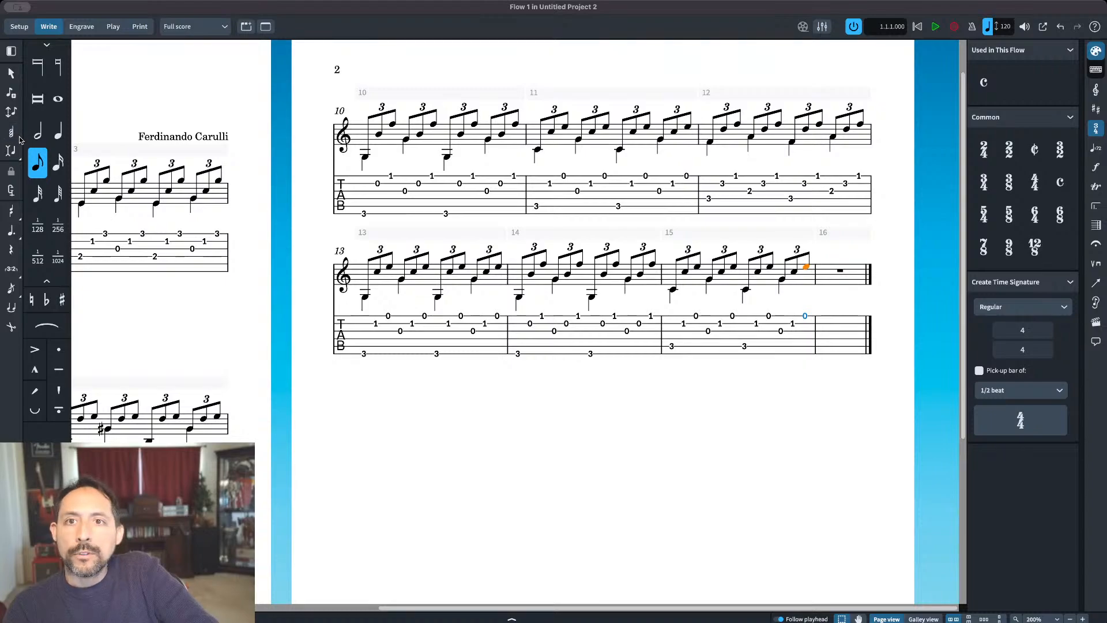
Step: Enter a half-note chord of E, G, C and high E on beat one of bar 16 using chord input
left_click(15, 138)
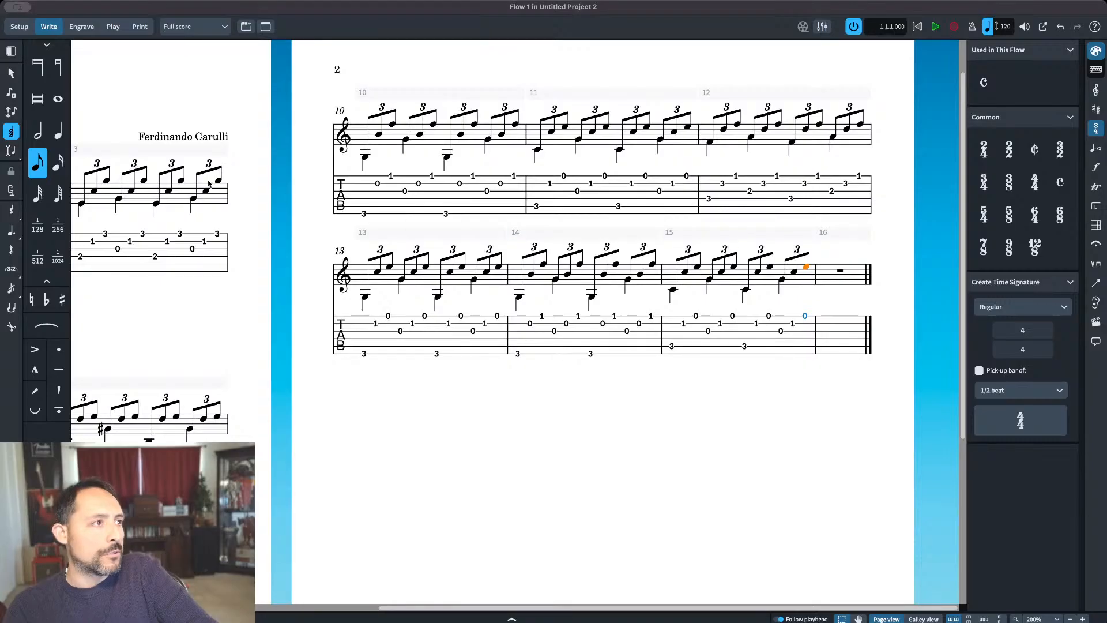
left_click(694, 442)
left_click(38, 132)
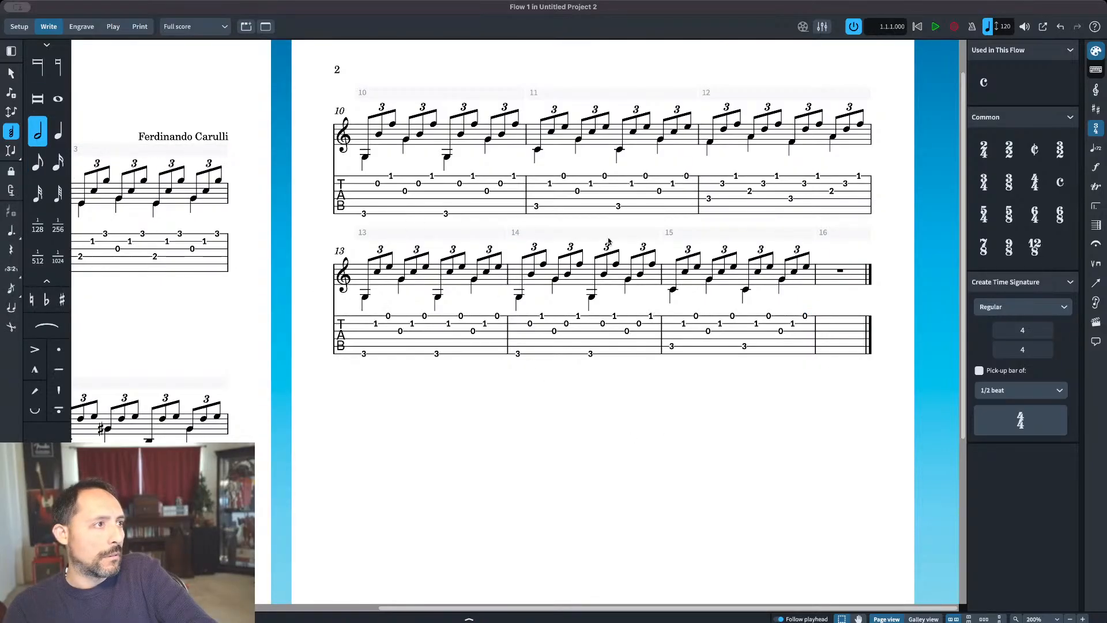
double_click(821, 287)
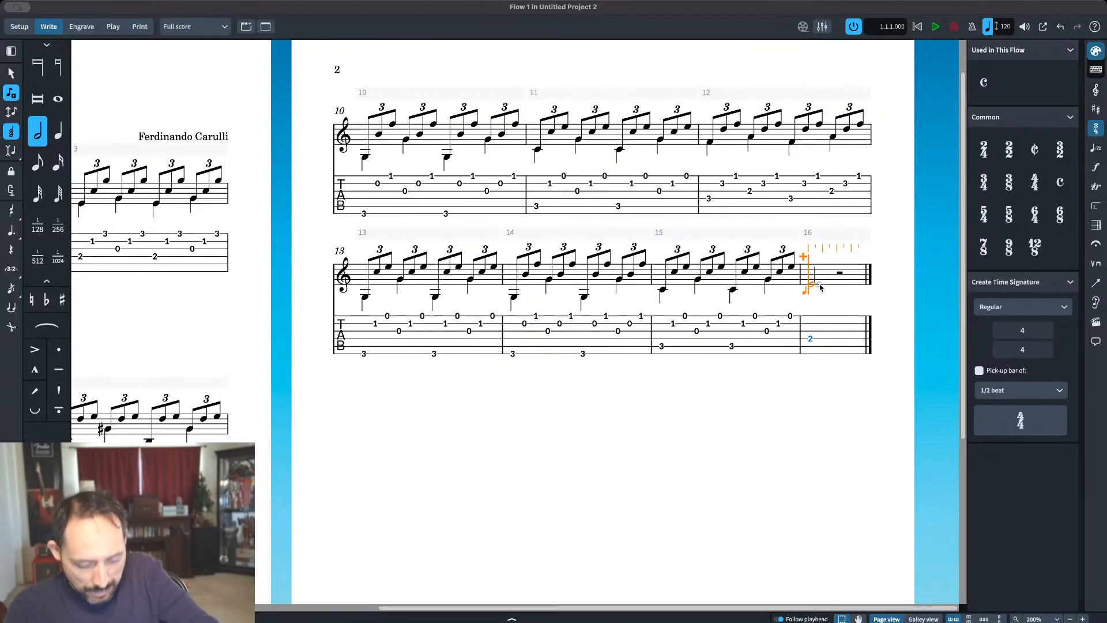
key("g")
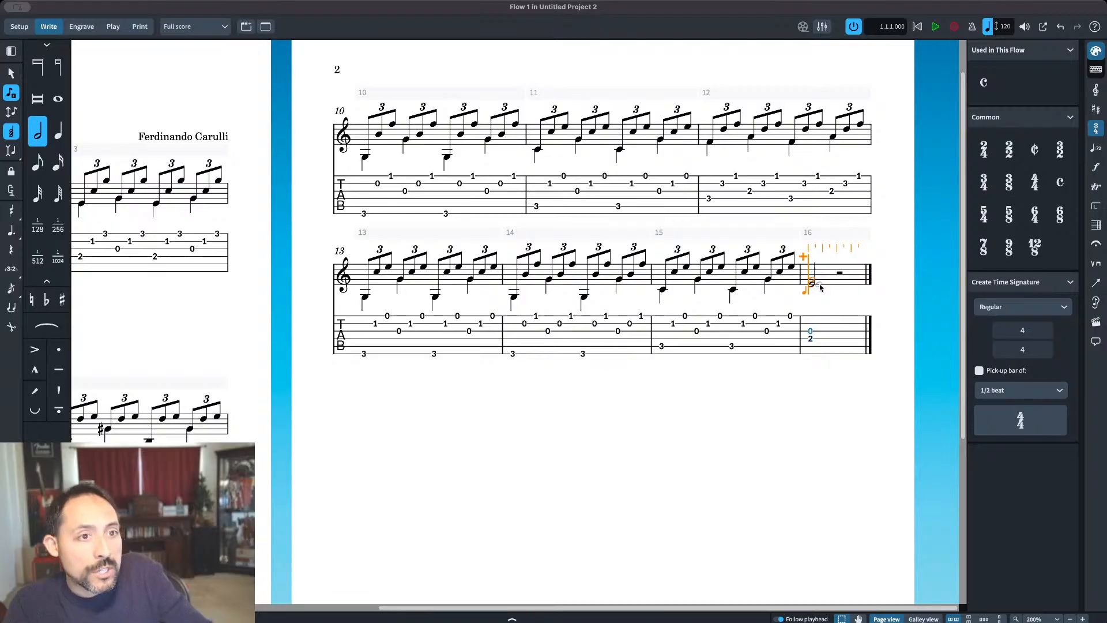
key("c")
key("e")
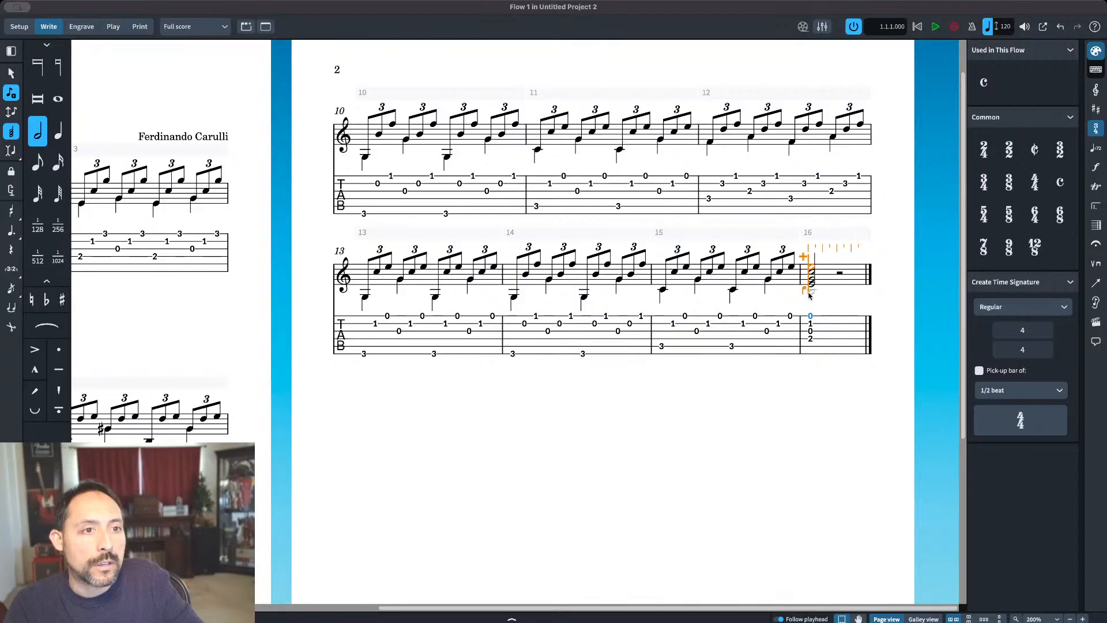
Step: Add a low C half note under the bar 16 chord in the bass voice and select the chord's top E
left_click(812, 290)
key("Escape")
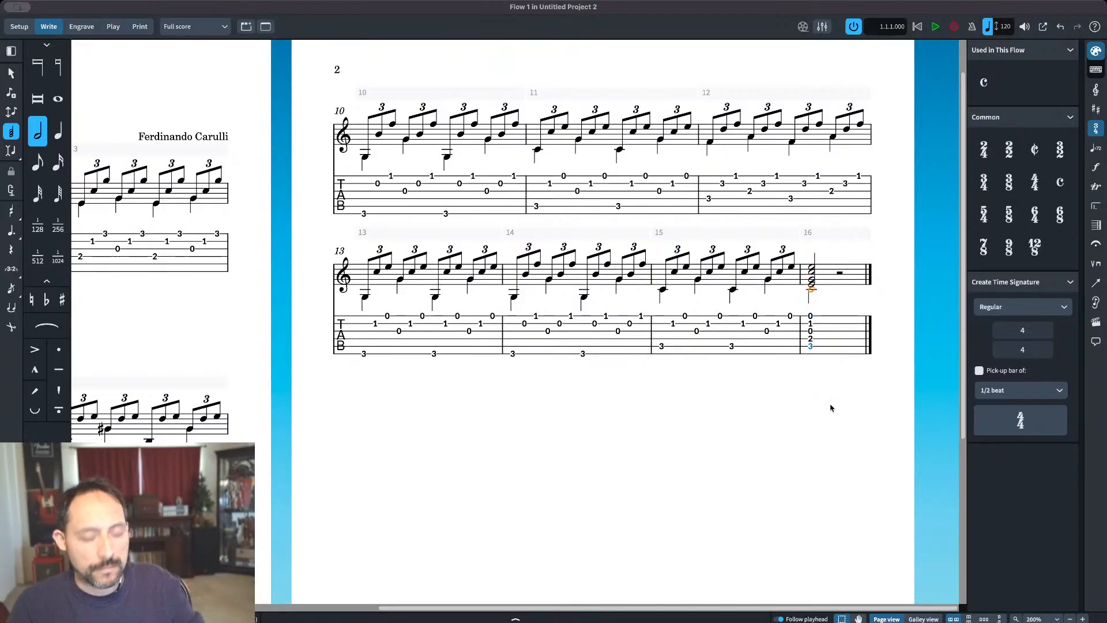
left_click(811, 269)
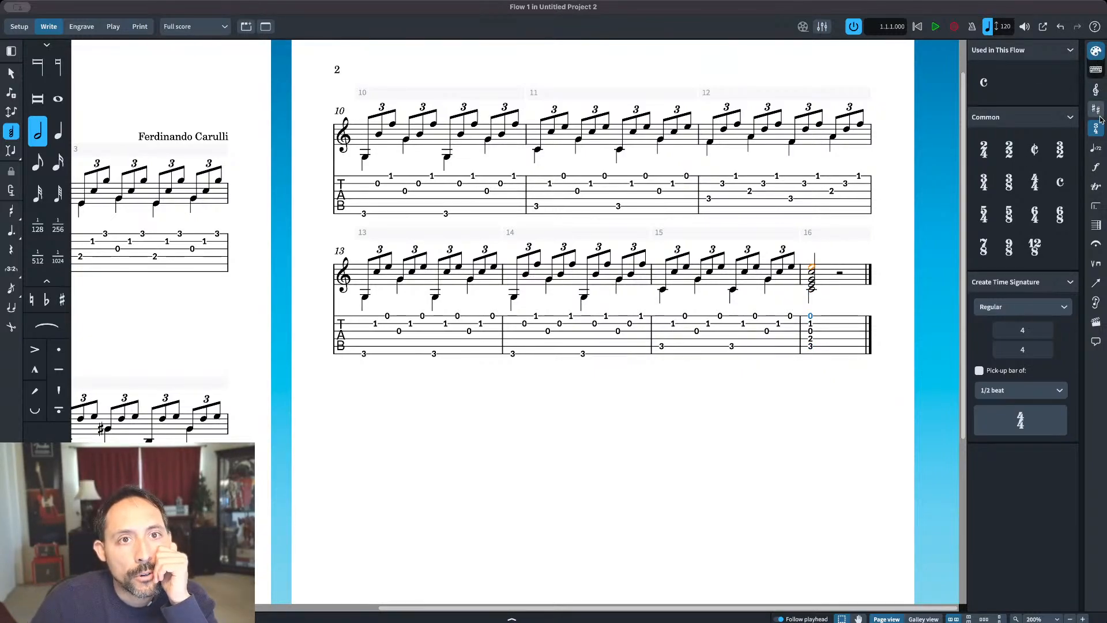
Step: Add an upward wavy arpeggio sign to the closing chord in bar 16
left_click(1096, 188)
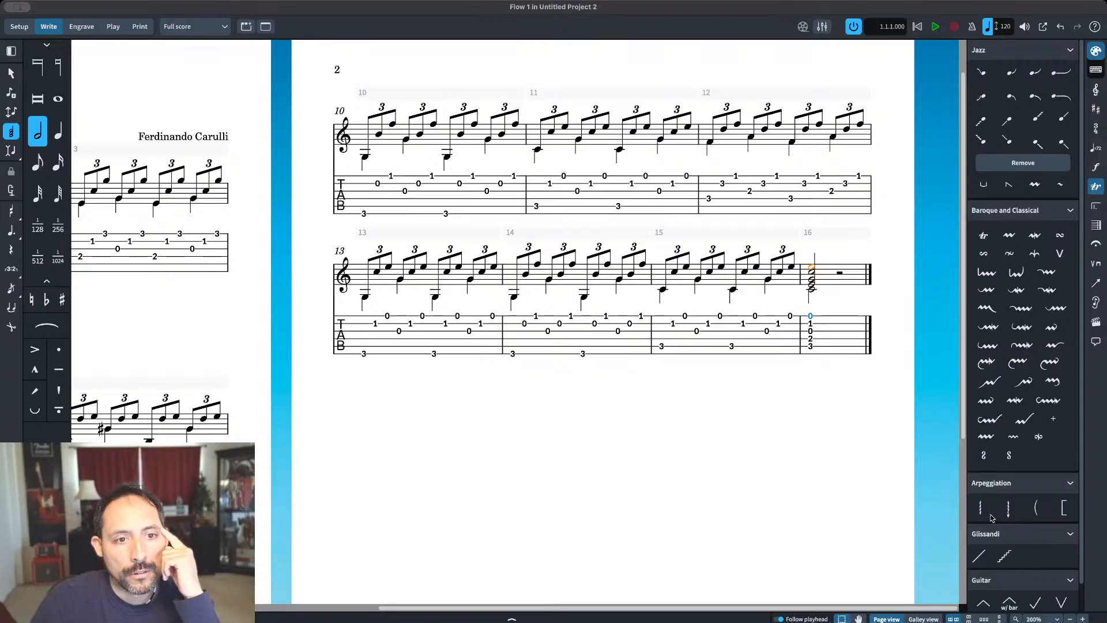
left_click(983, 511)
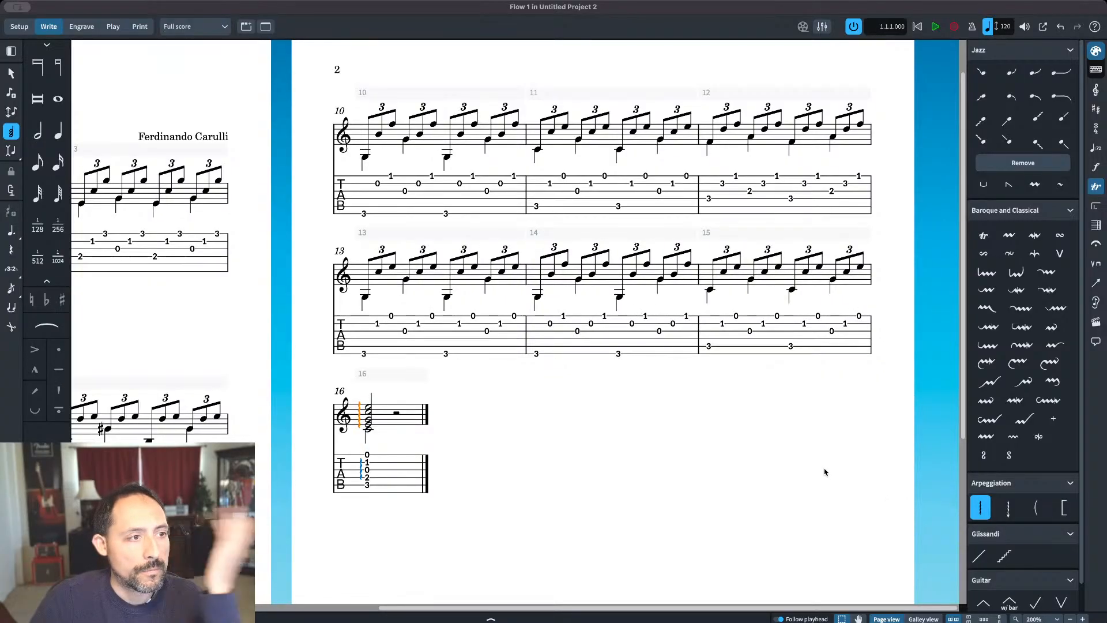
Step: Try to delete the bar 16 arpeggio sign on the tab staff, and undo the deletion
left_click(361, 474)
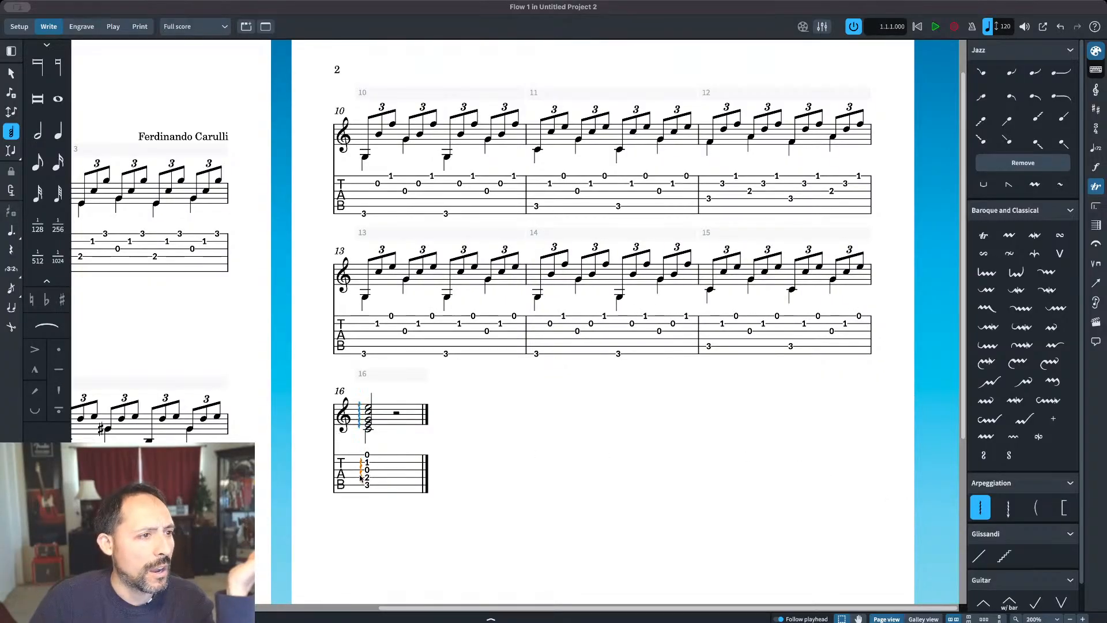
key("Delete")
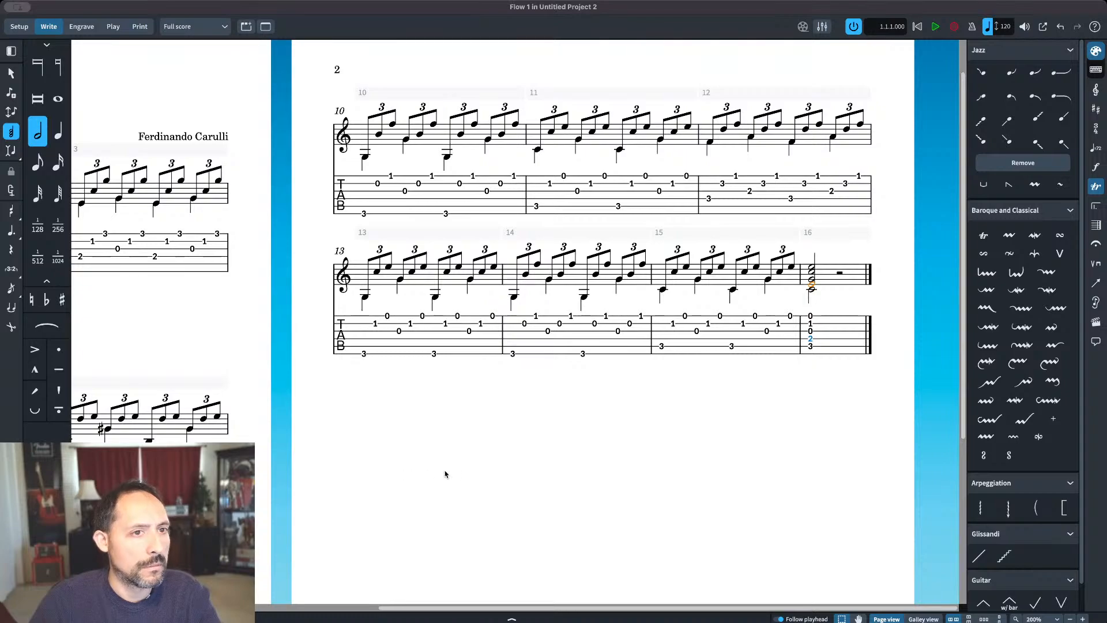
key("ctrl+z")
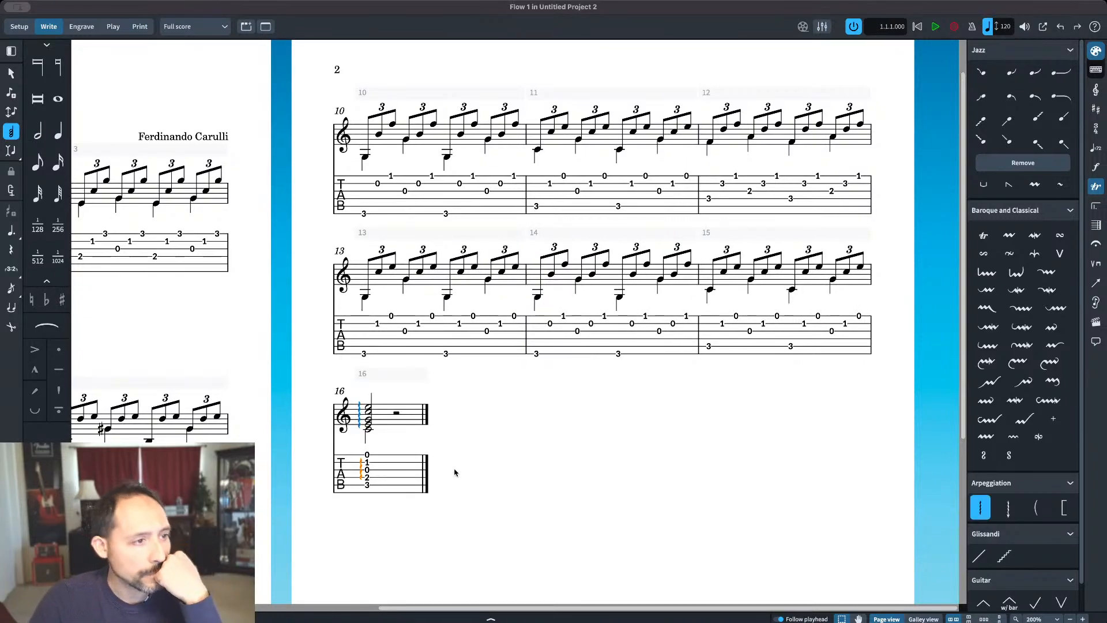
left_click(364, 475)
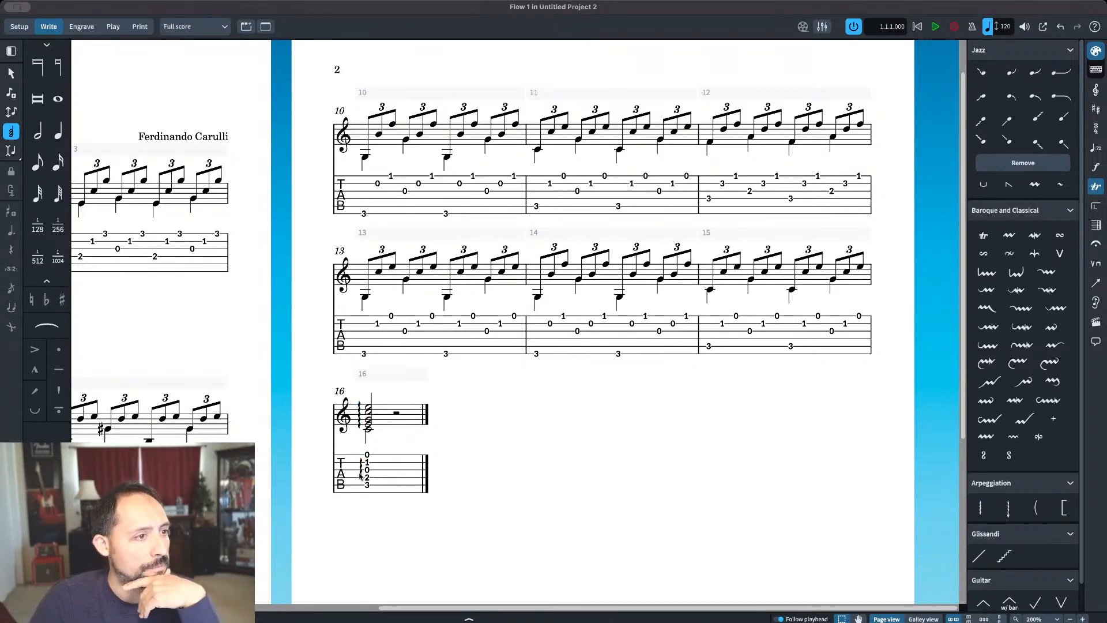
left_click(360, 473)
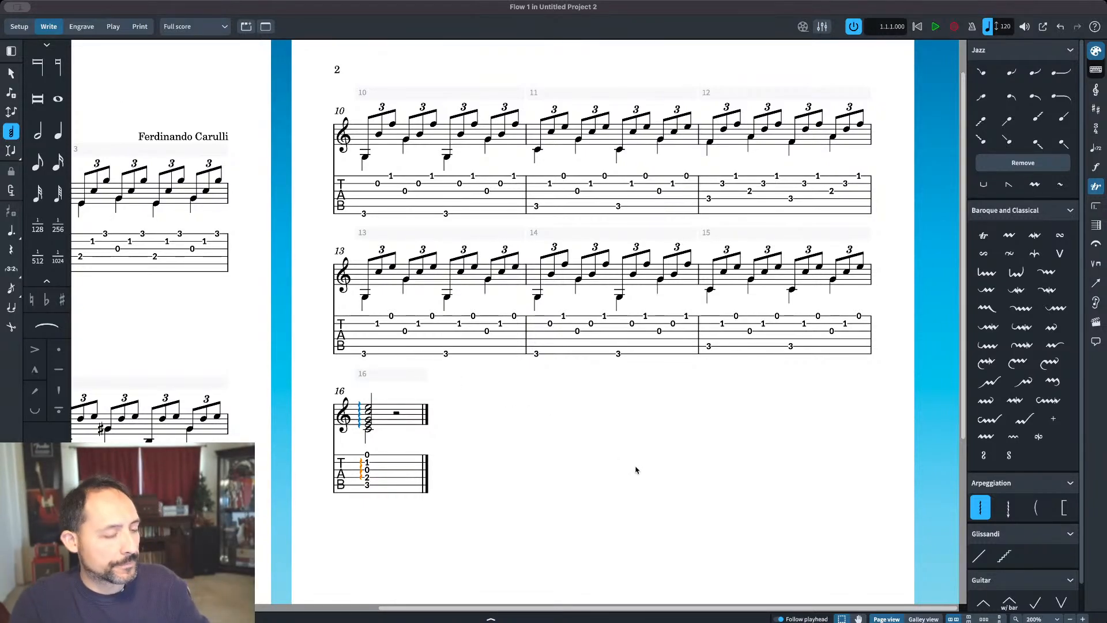
Step: Add left-hand fingering 3 to the low C that opens bar 1
left_click_drag(854, 607, 438, 570)
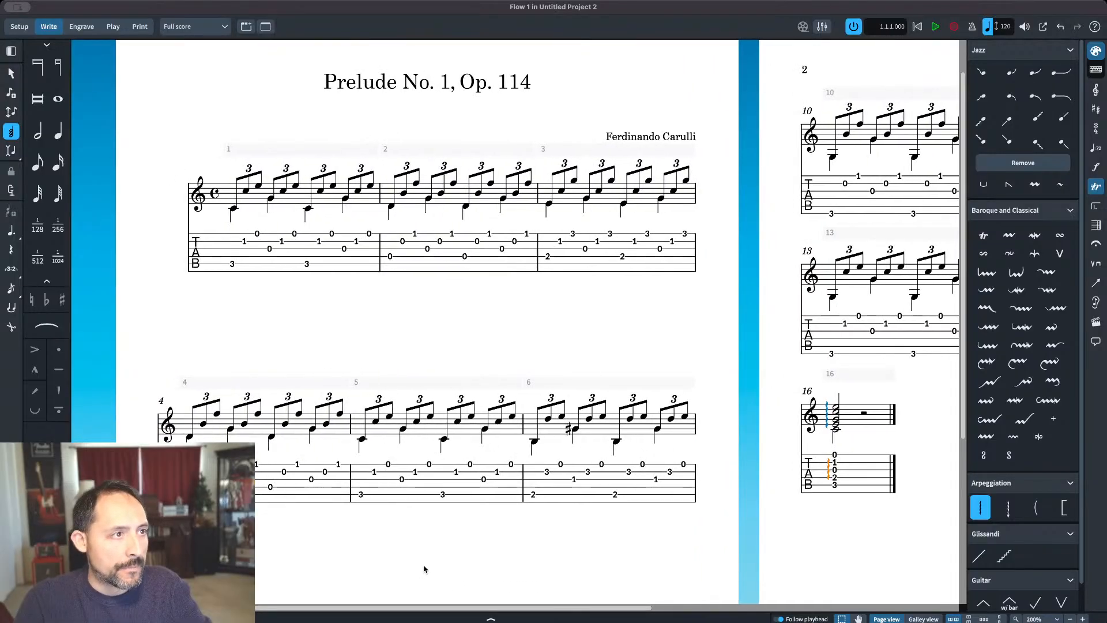
left_click(234, 209)
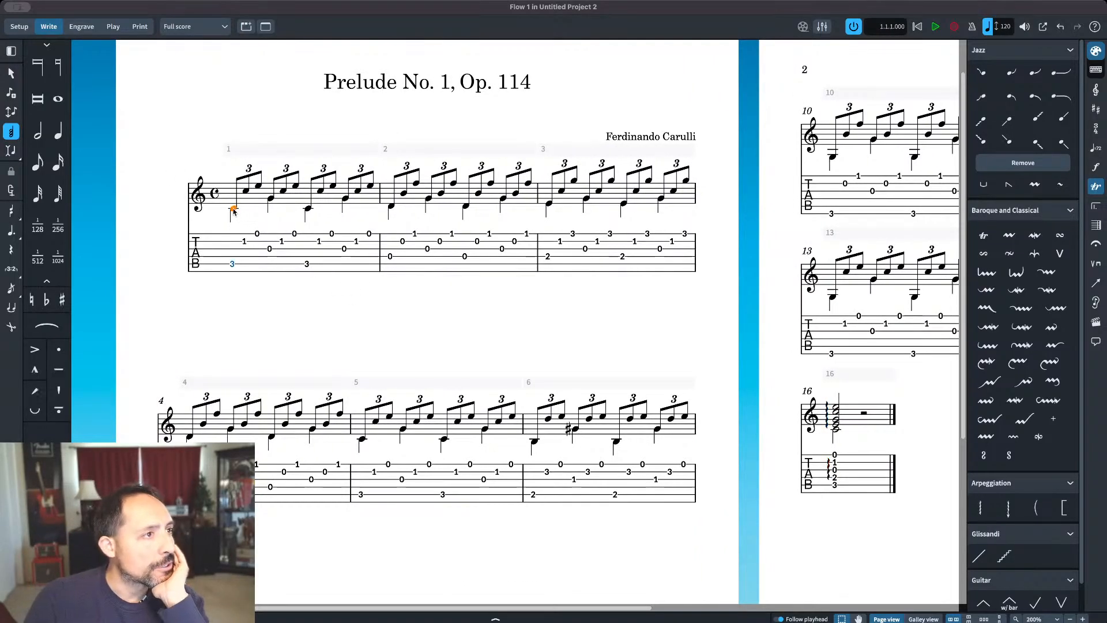
key("shift+l")
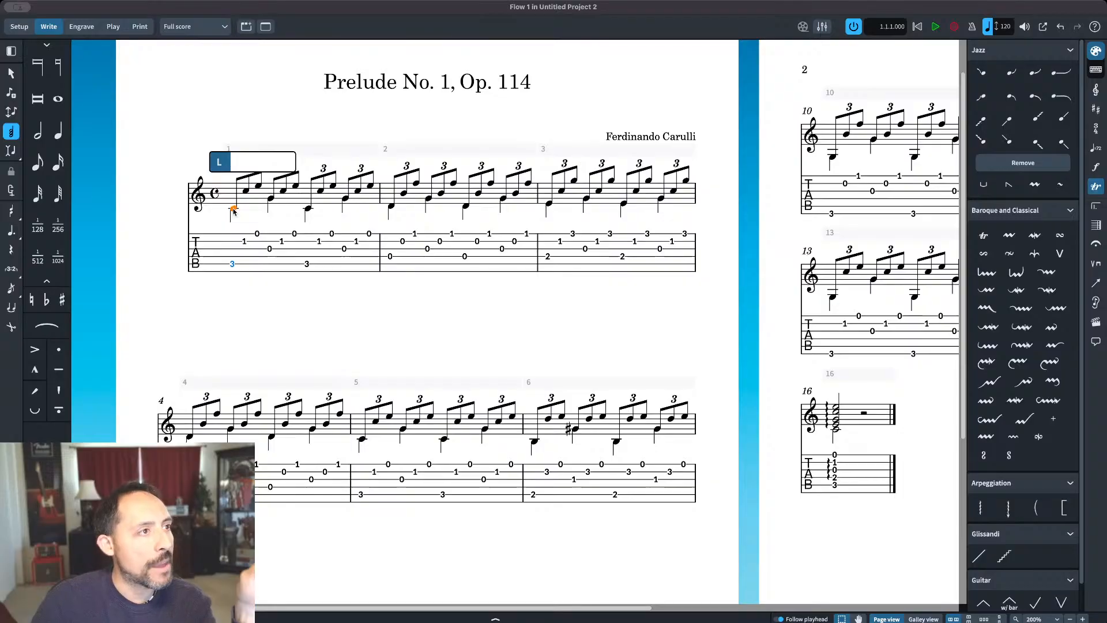
key("Down")
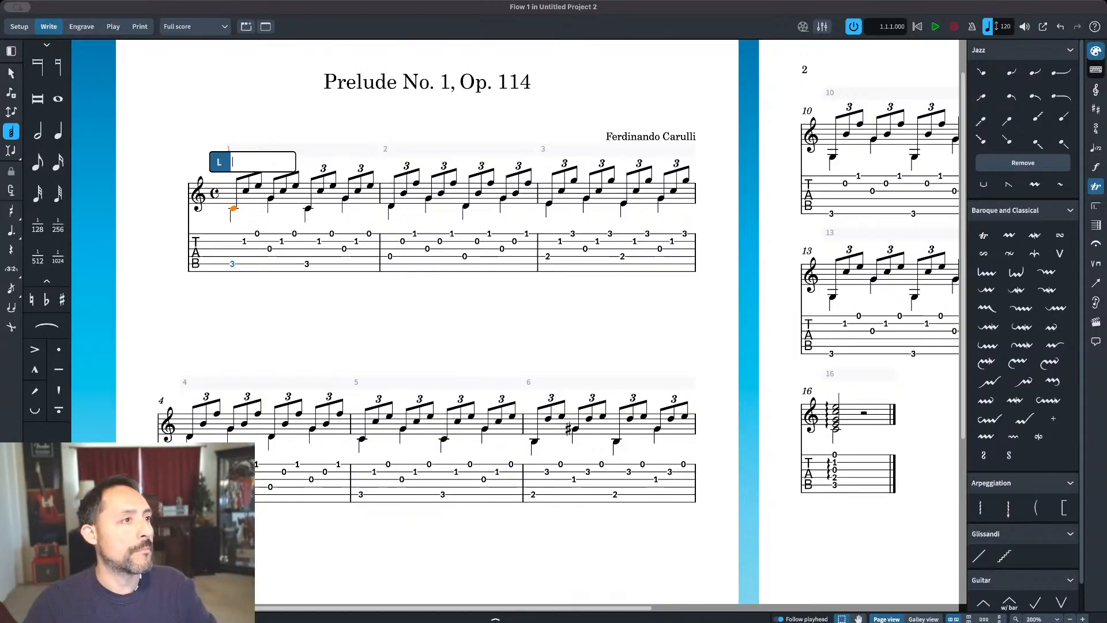
key("Return")
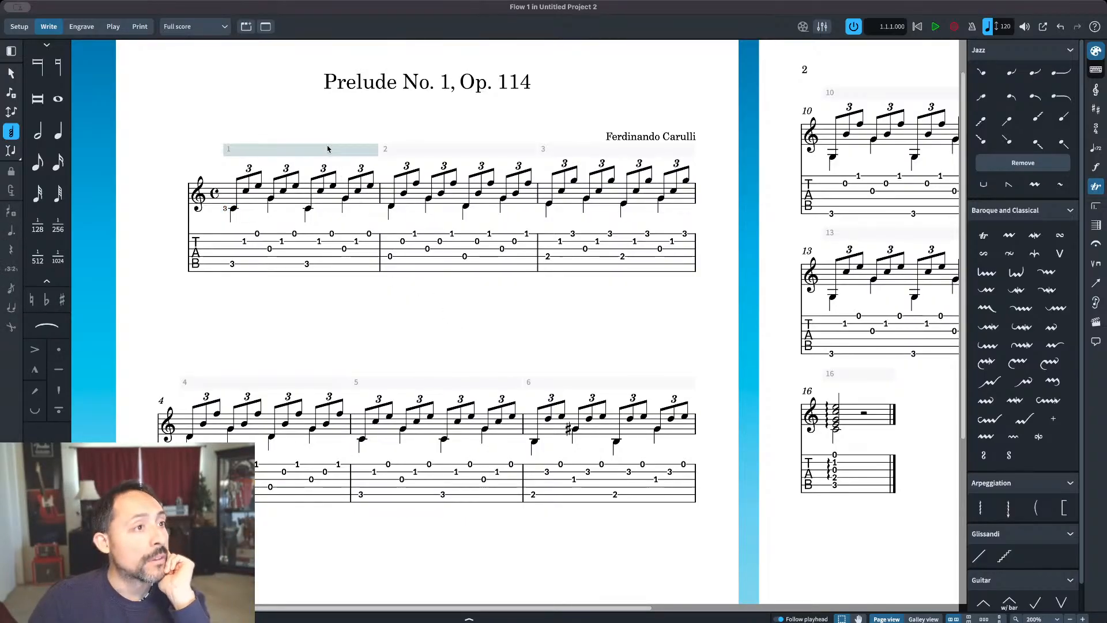
Step: Add left-hand fingering 1 to the high F ending bar 2's first triplet
left_click(416, 184)
key("shift+f")
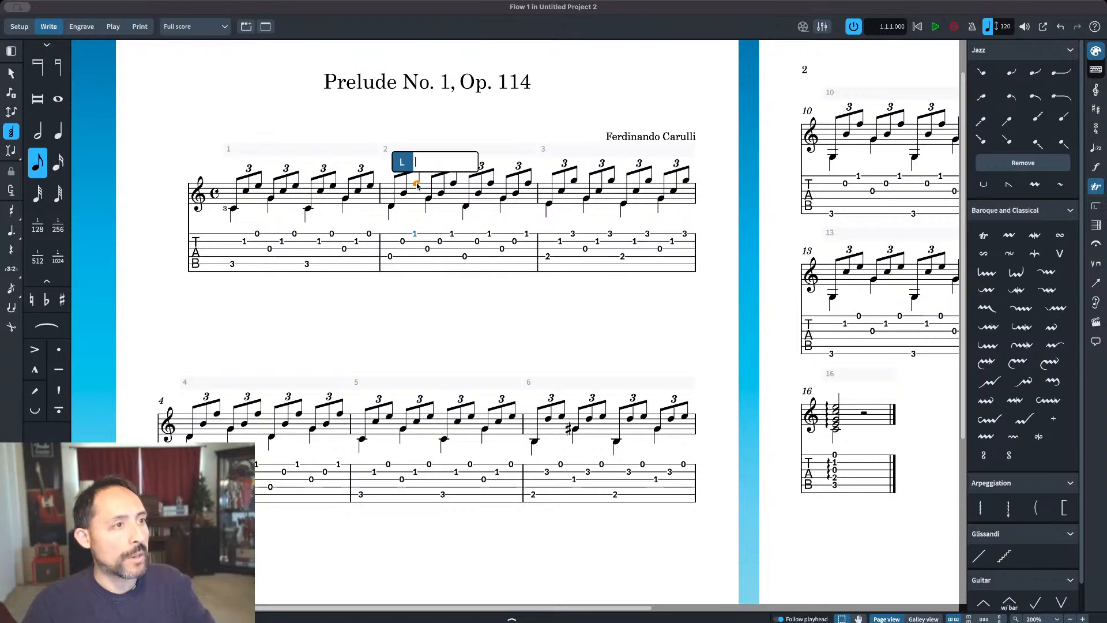
type("1")
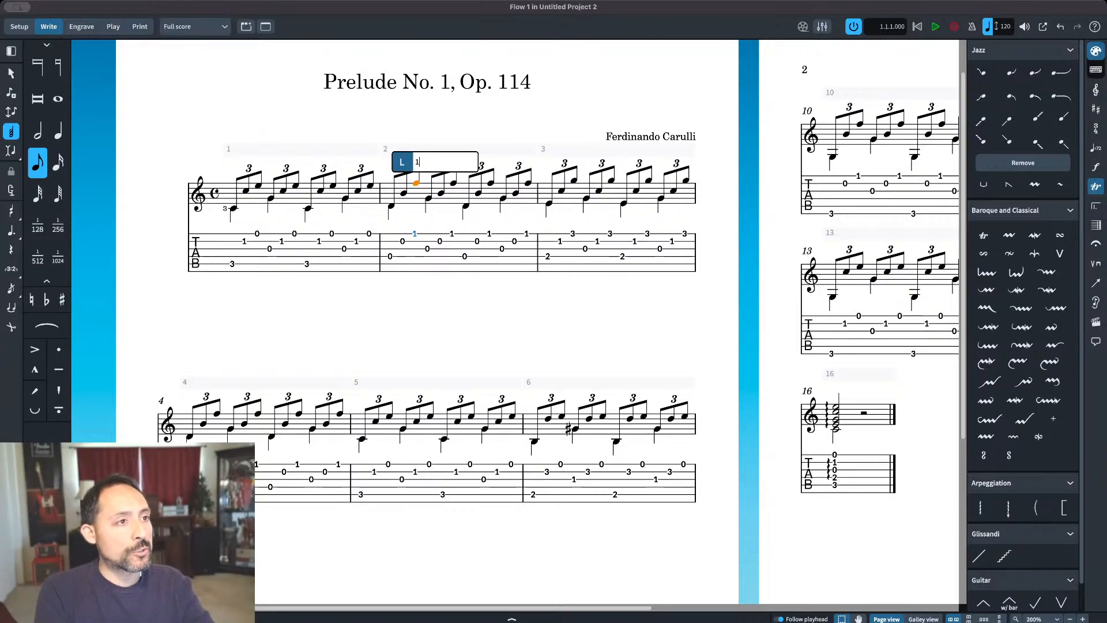
key("space")
key("space")
key("space")
key("space")
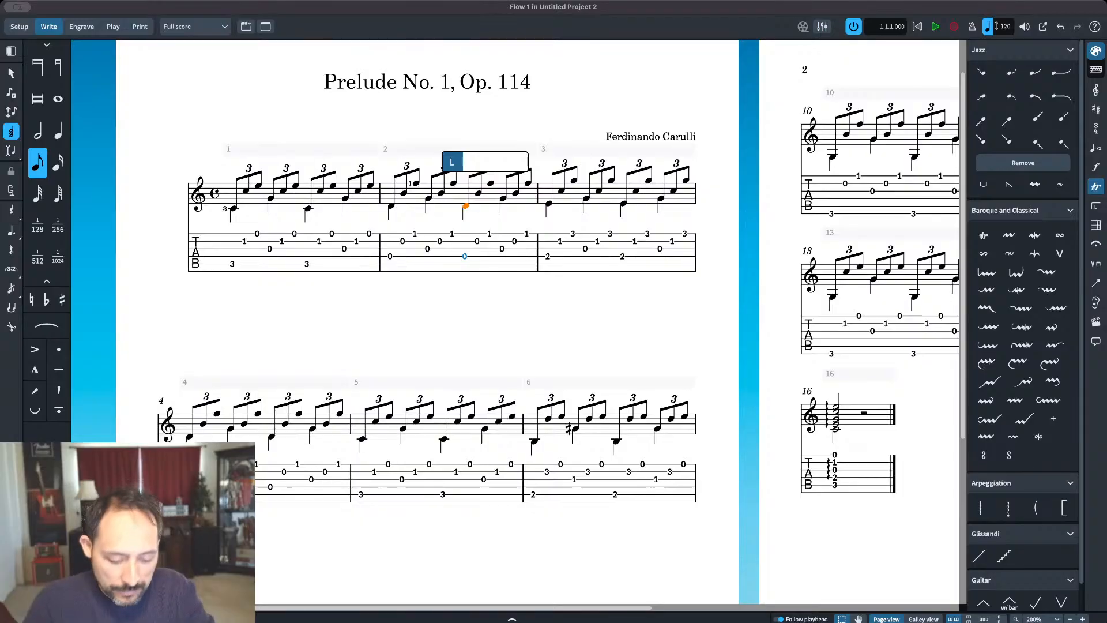
Step: Add left-hand fingerings 2, 1 and 4 to the E, C and G of bar 3's first triplet
key("space")
key("space")
key("space")
key("space")
key("space")
key("space")
type("2")
key("space")
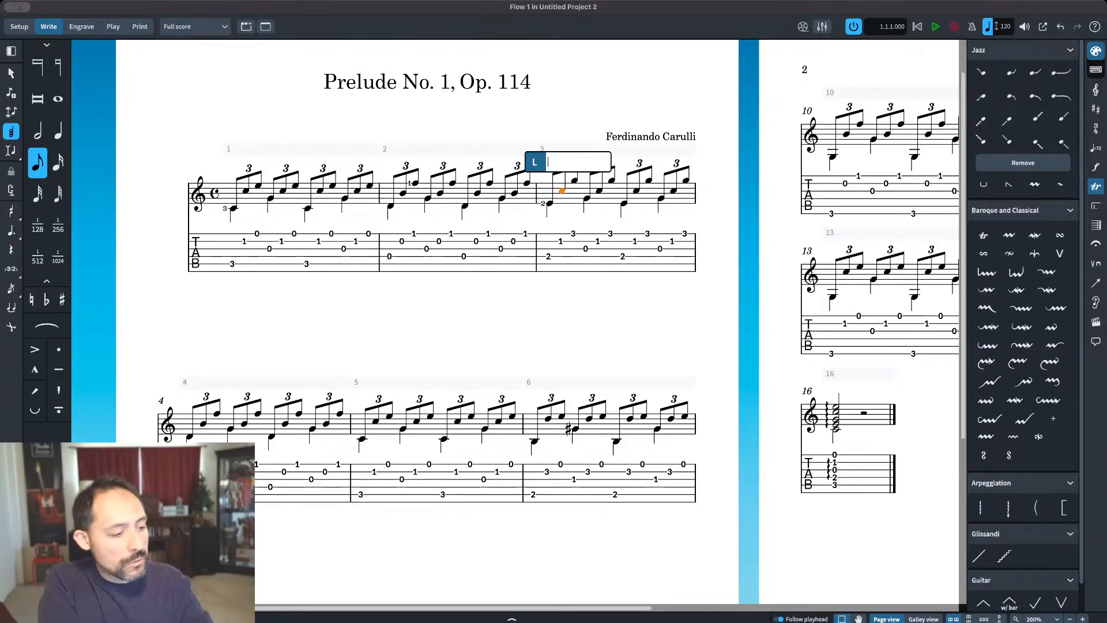
type("1")
key("space")
type("4")
key("space")
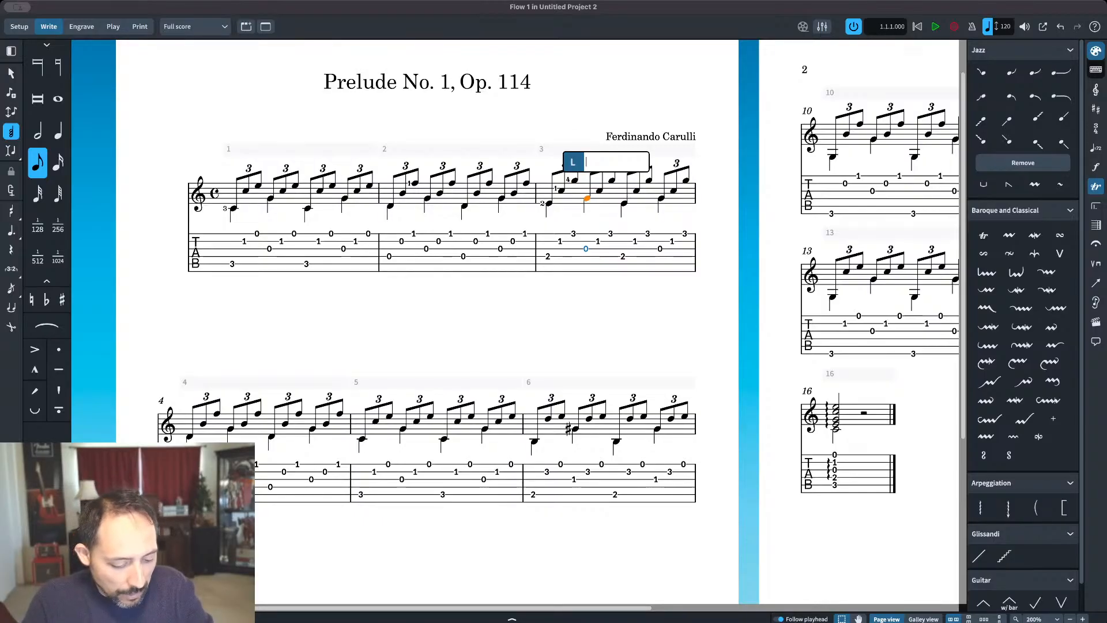
Step: Add left-hand fingering 1 to the low D that opens bar 4
key("space")
key("space")
key("space")
key("space")
key("space")
key("space")
key("space")
key("space")
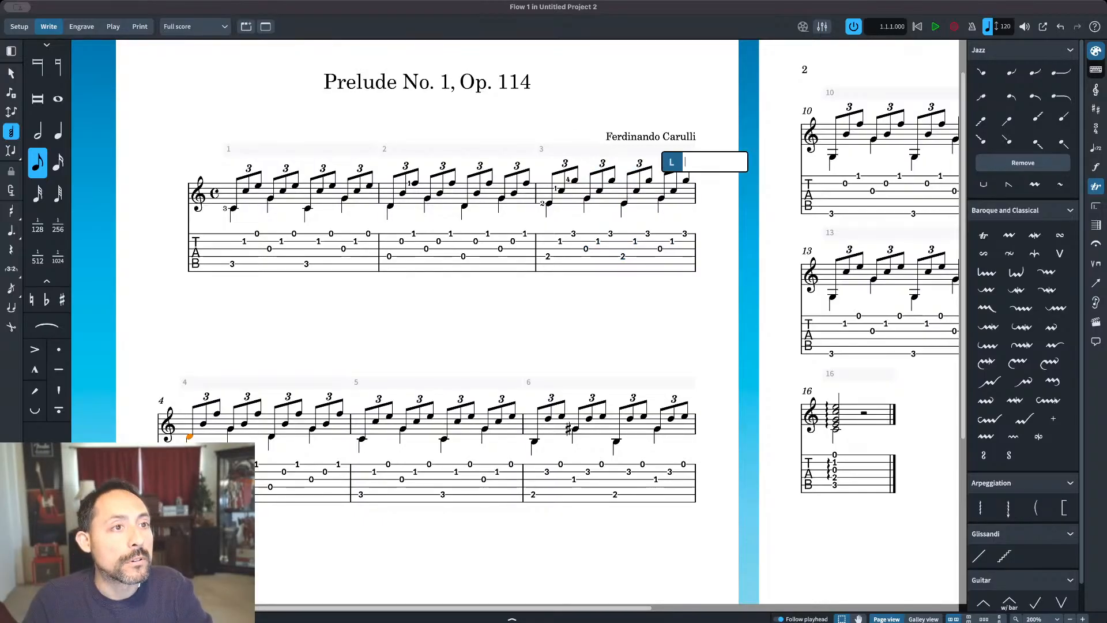
key("space")
type("1")
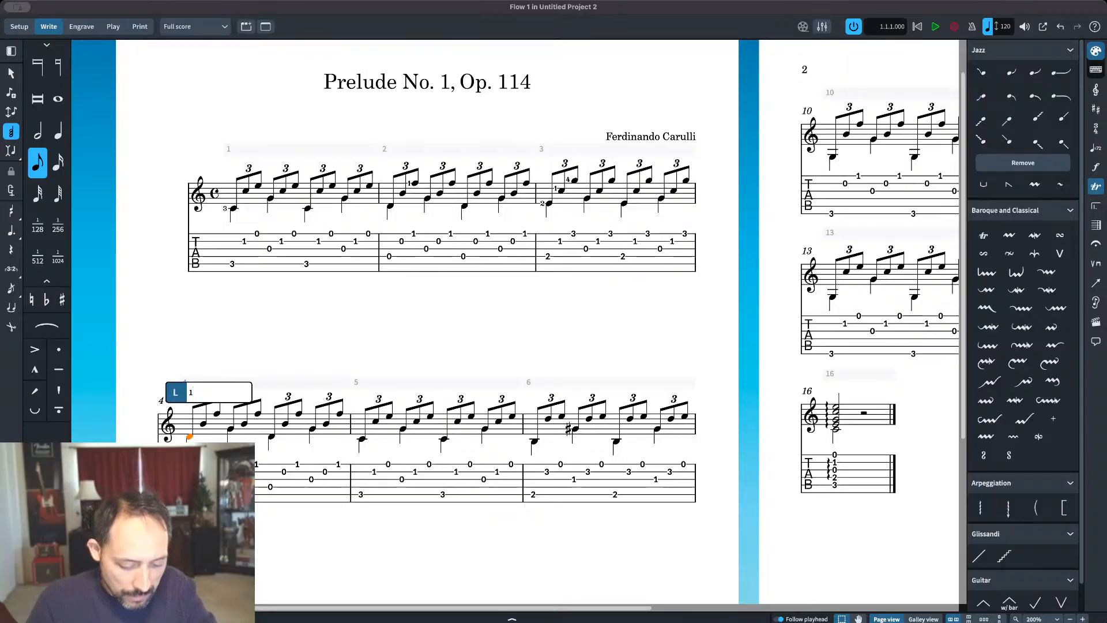
key("space")
key("space")
key("space")
key("space")
key("space")
key("space")
key("space")
key("space")
key("space")
key("space")
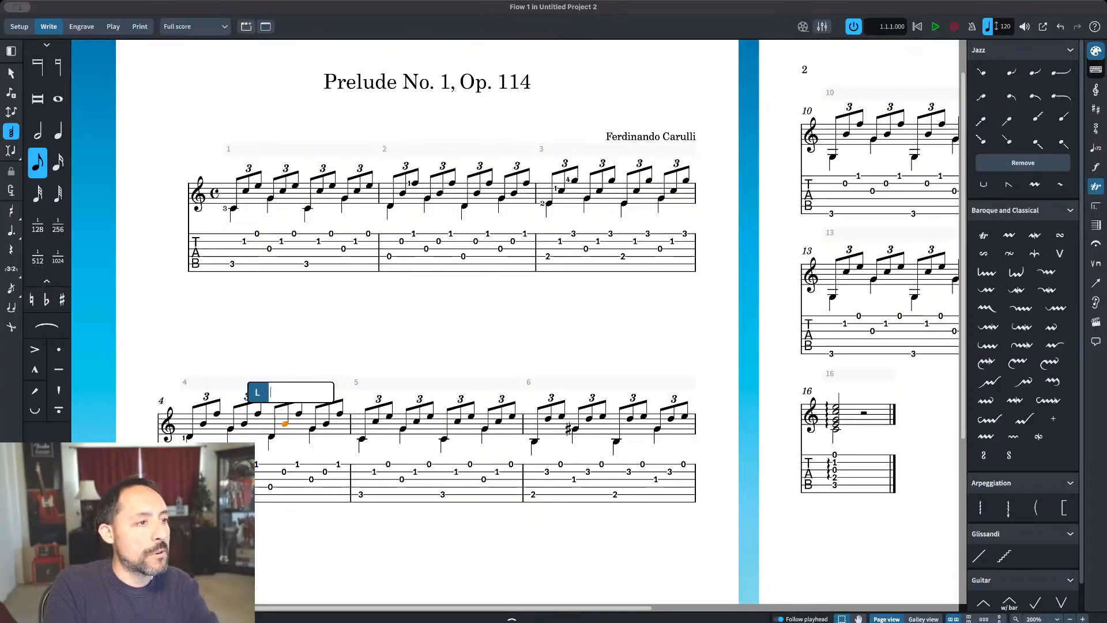
Step: Add left-hand fingerings 3 and 1 to the low C and upper C that open bar 5
key("space")
key("space")
key("shift+space")
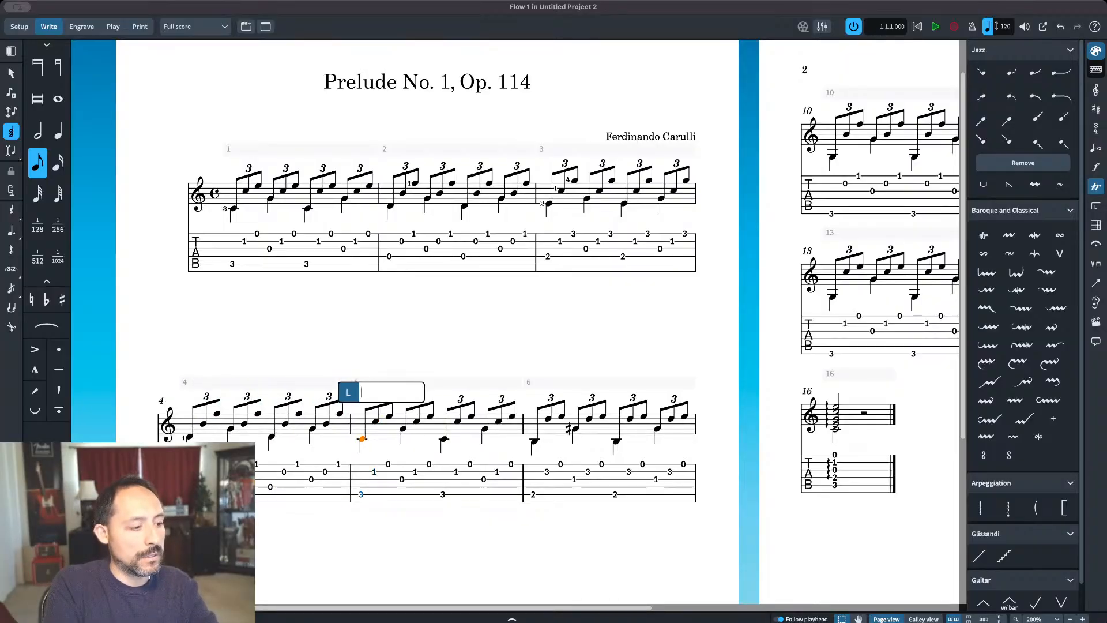
type("3")
key("space")
type("1")
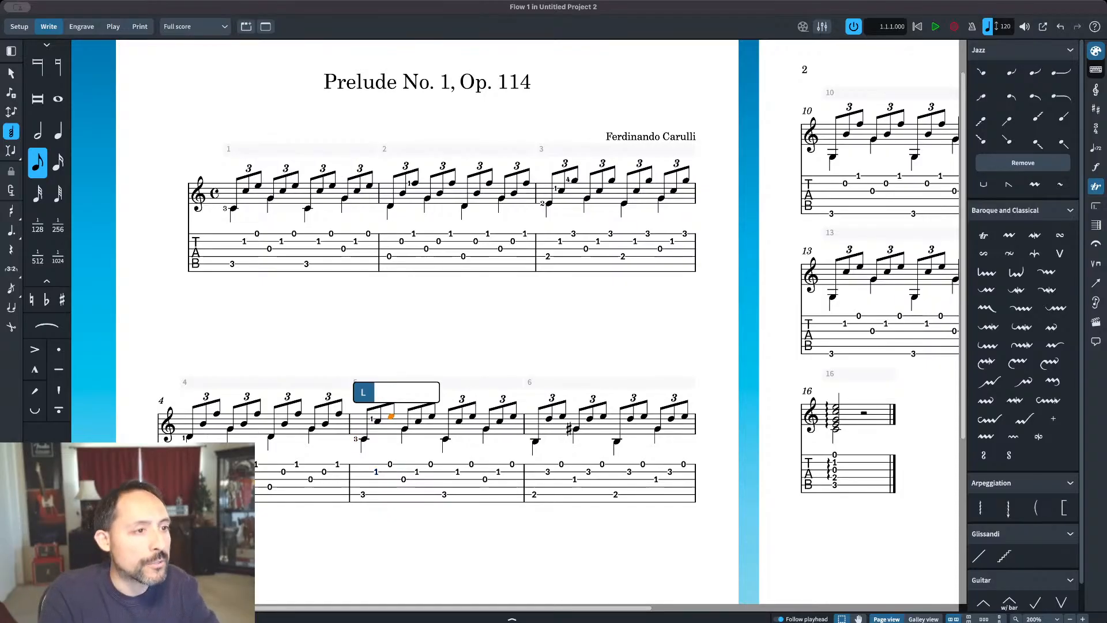
Step: Add left-hand fingerings 2 and 4 to the B and D that open bar 6
key("space")
key("space")
key("space")
key("space")
key("space")
key("space")
key("space")
key("space")
key("space")
key("space")
key("space")
type("2")
Step: Put left-hand fingering 1 on the G sharp on beat two of bar 6, clearing it from the preceding E
key("space")
type("4")
key("space")
type("1")
key("space")
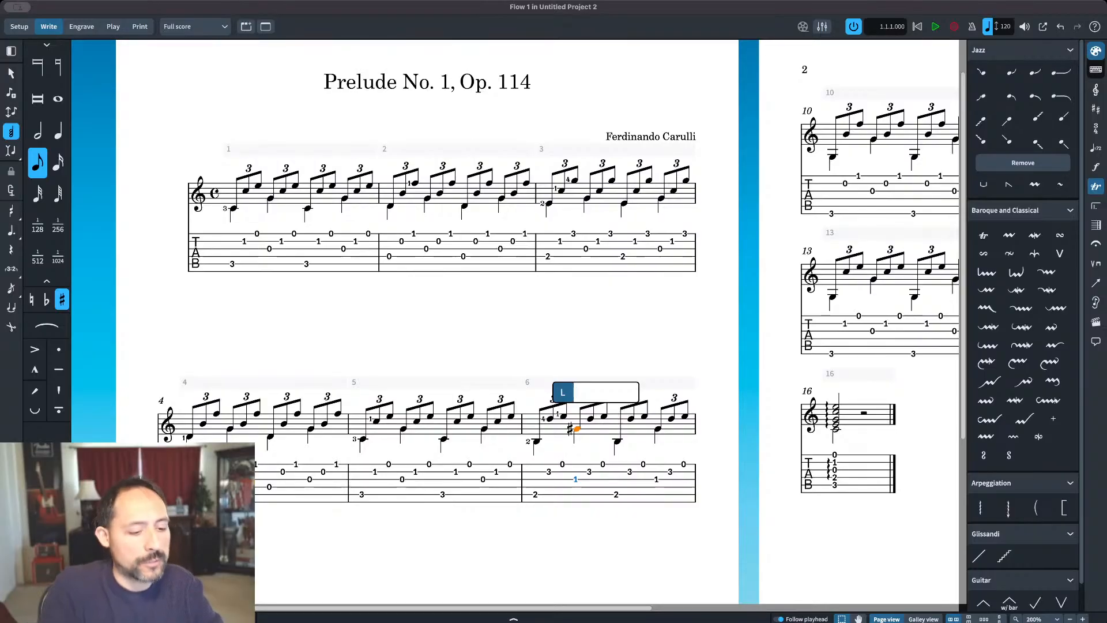
key("shift+space")
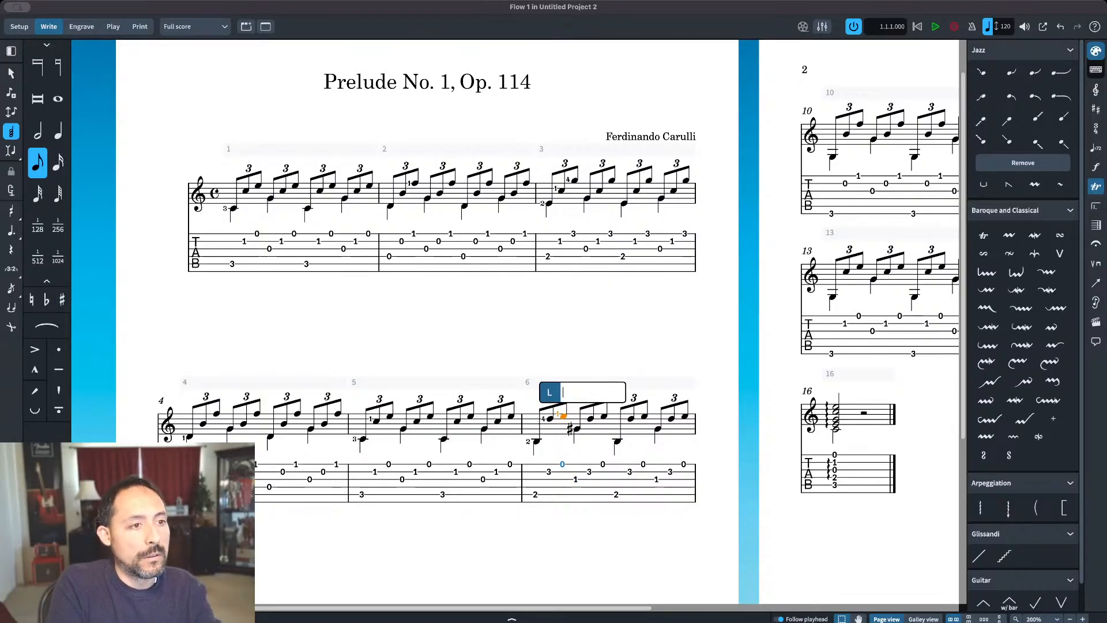
key("space")
key("space")
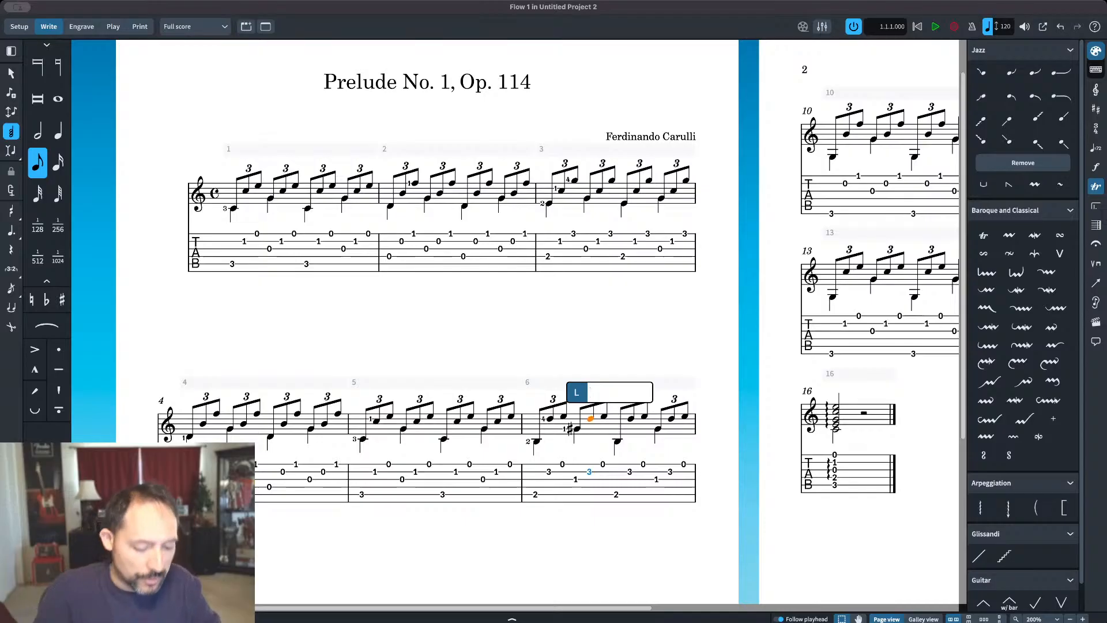
Step: Add left-hand fingering 3 to bar 7's opening low A and 1 to the E ending its first triplet
key("space")
key("space")
key("space")
key("space")
key("space")
key("space")
key("space")
key("space")
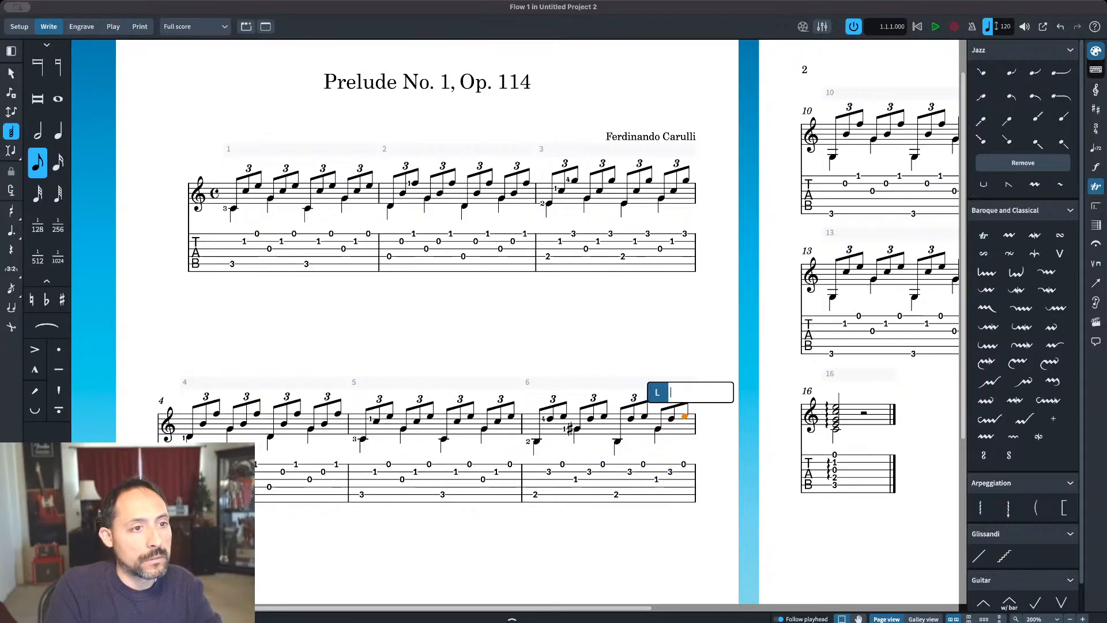
type("3")
key("space")
type("1")
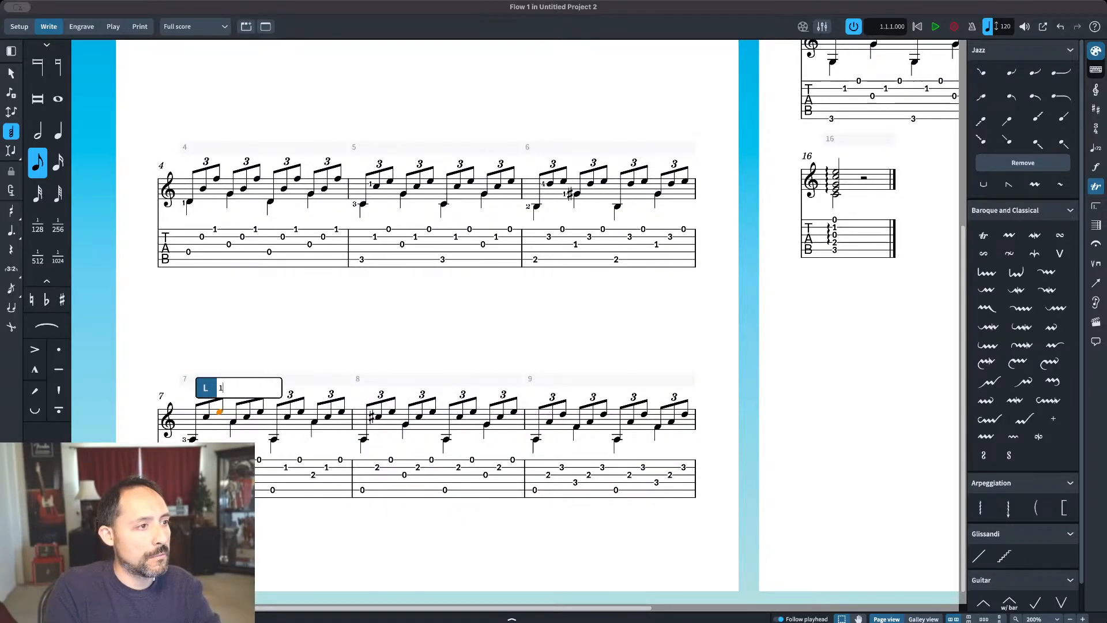
key("space")
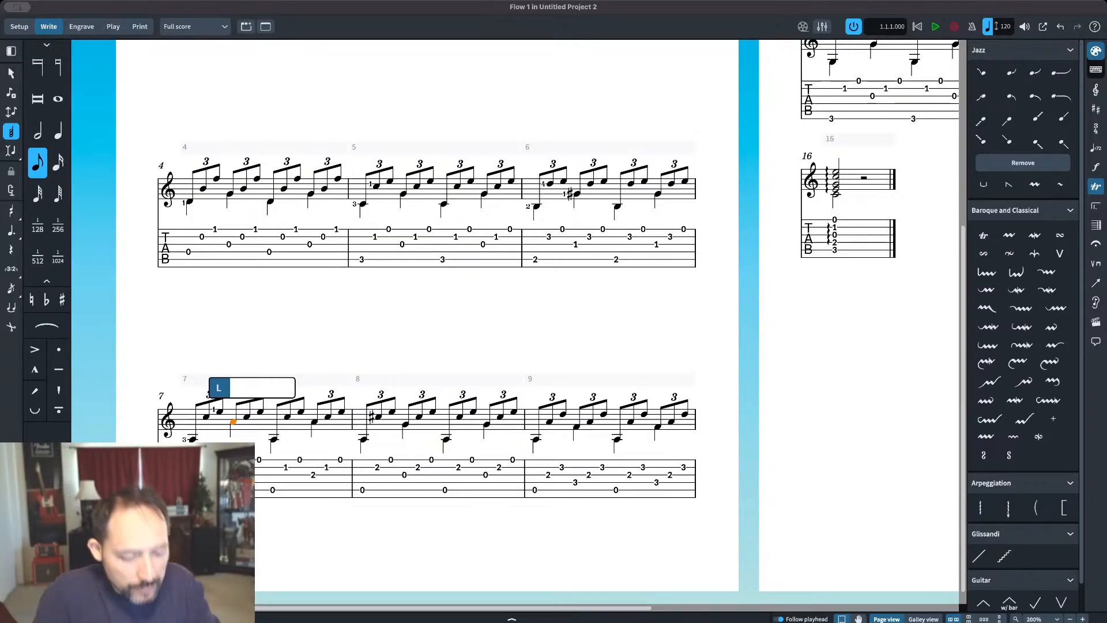
key("space")
key("space")
key("space")
key("space")
key("space")
key("space")
key("space")
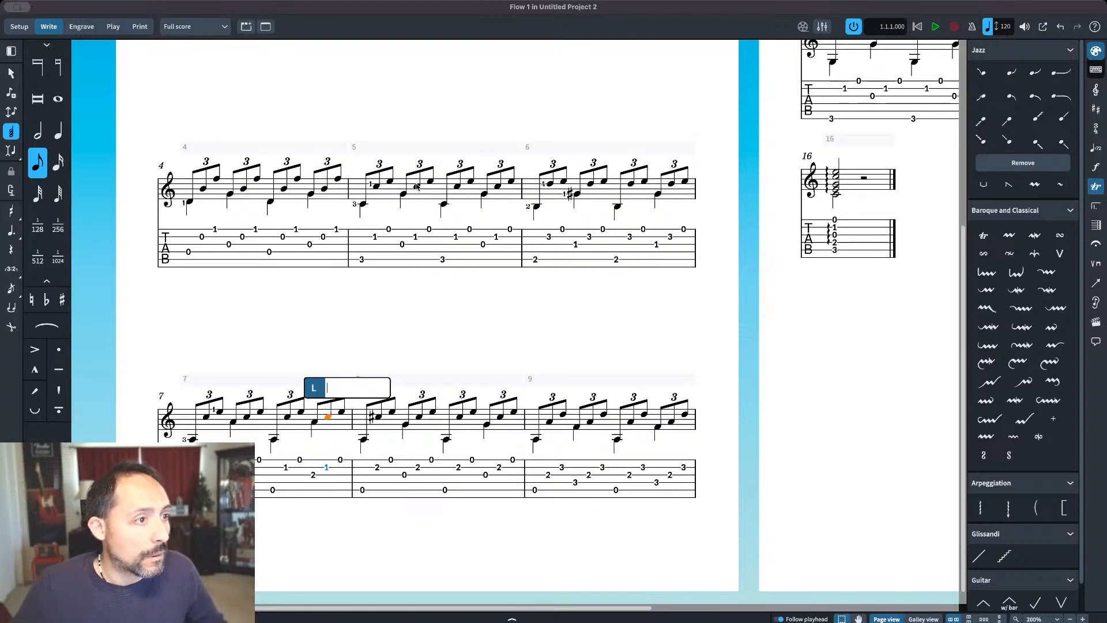
key("Escape")
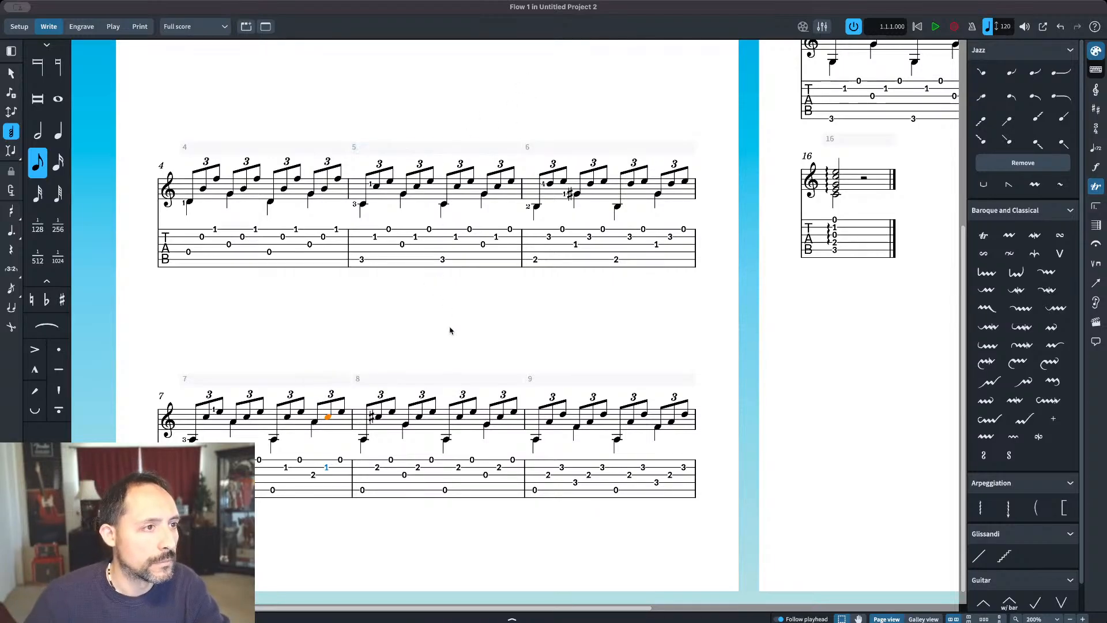
key("Escape")
left_click_drag(425, 306, 467, 296)
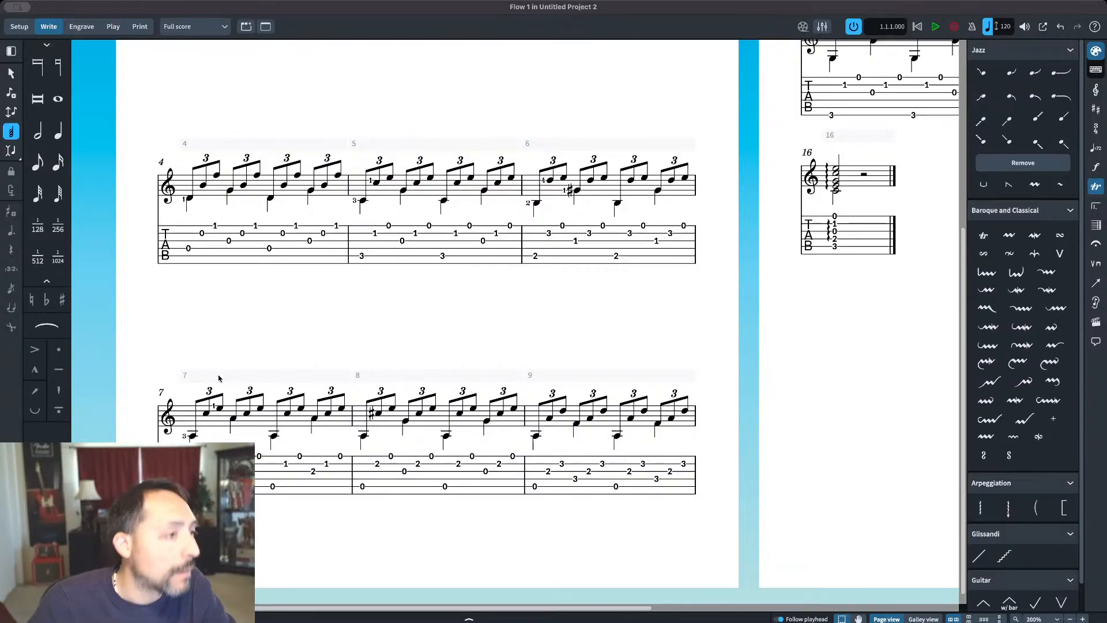
Step: Correct bar 7's fingering: clear the opening low A and the first E, and put 1 on the first C and 2 on beat two's A
left_click(193, 437)
key("shift+f")
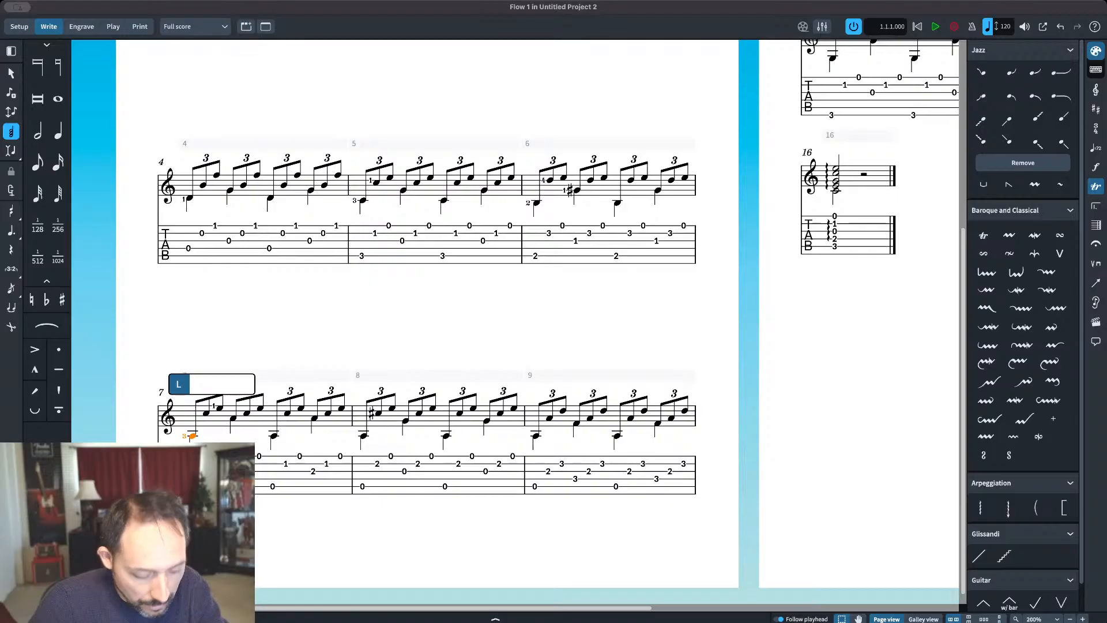
key("space")
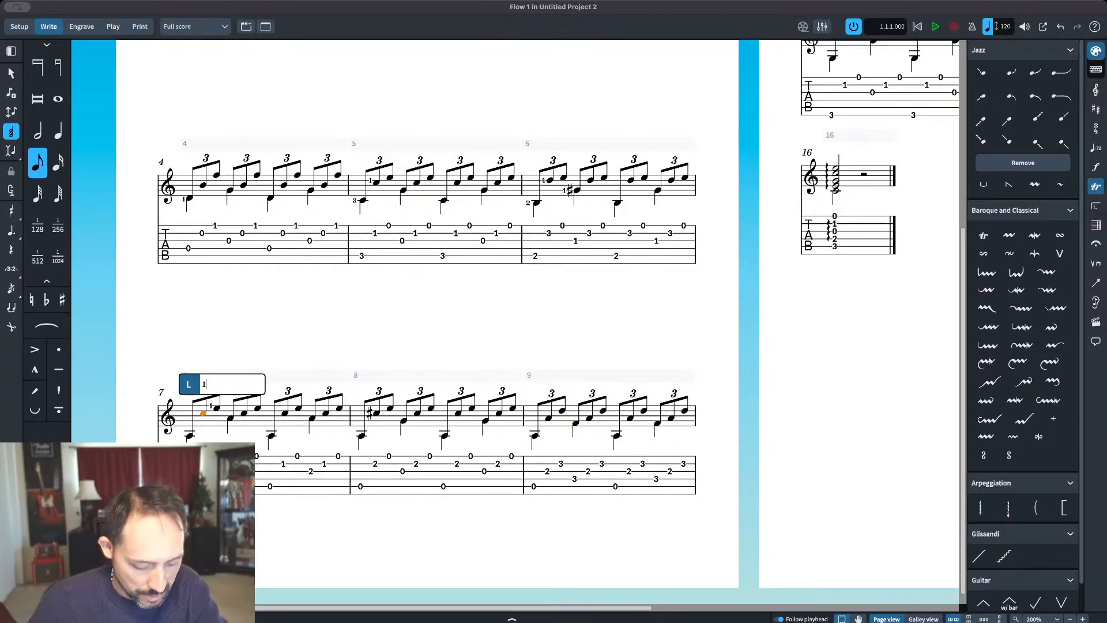
key("space")
key("BackSpace")
key("space")
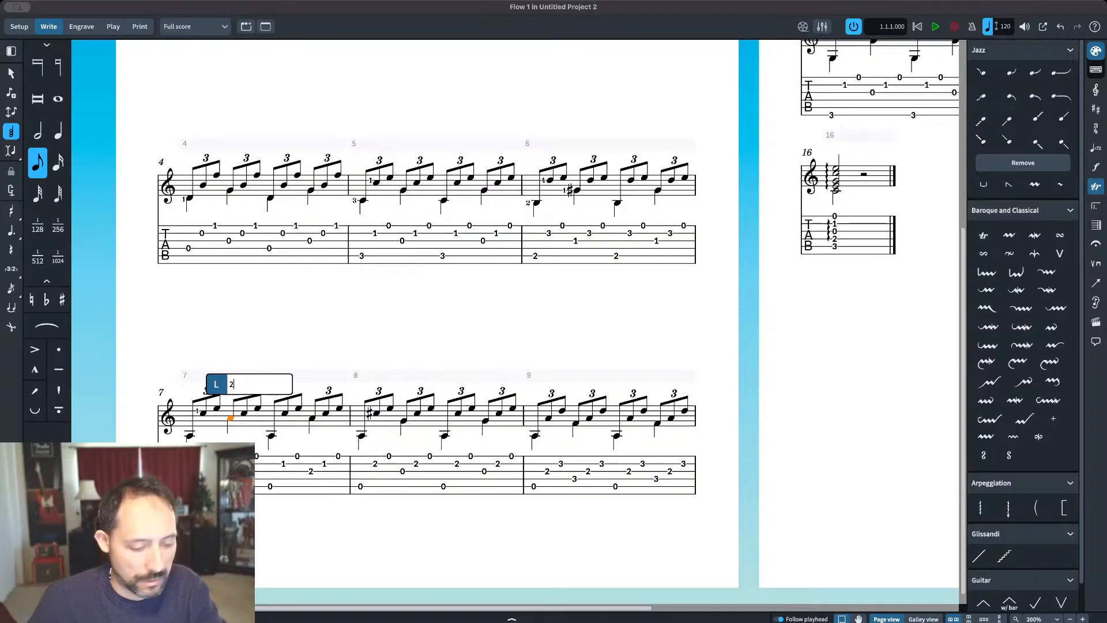
key("space")
key("space")
key("space")
key("space")
key("space")
key("space")
key("space")
key("space")
key("space")
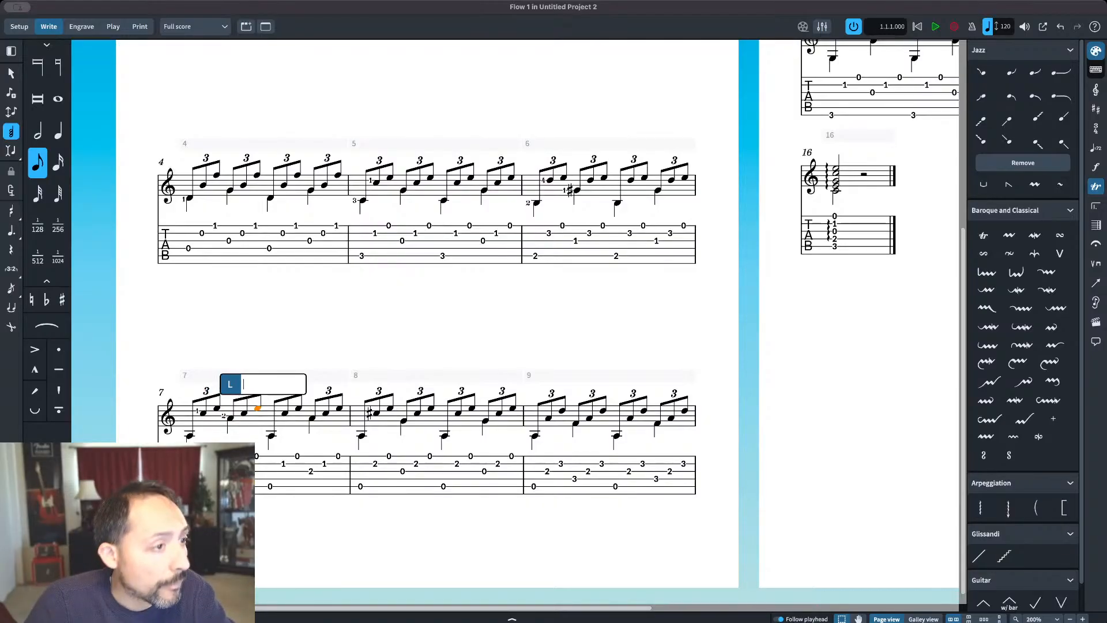
Step: Add left-hand fingering 2 to the first C sharp in bar 8
key("space")
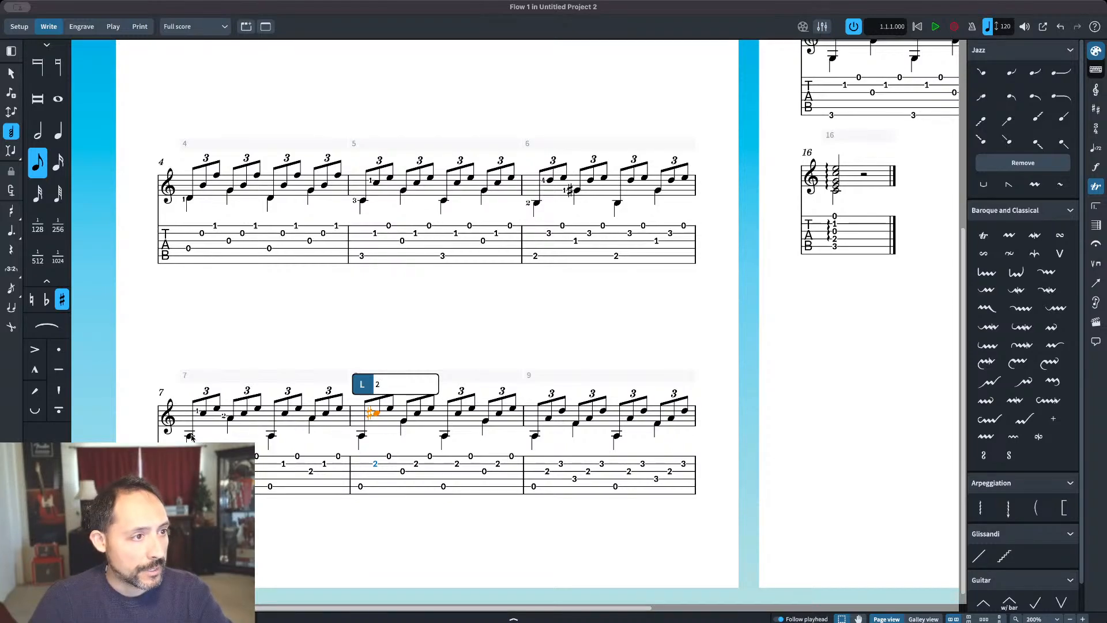
key("space")
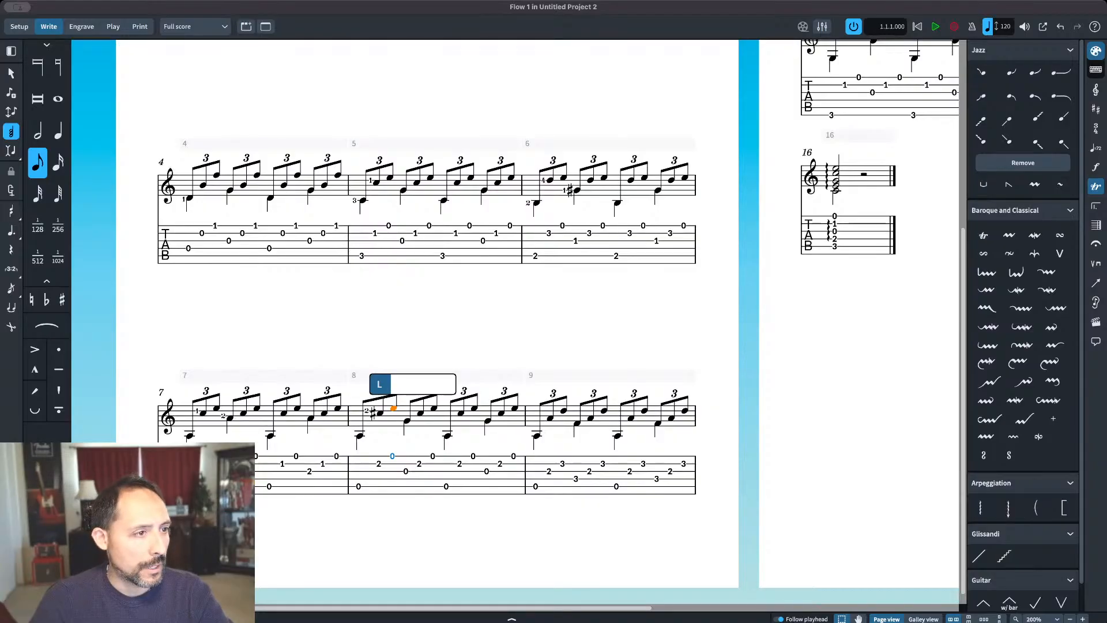
Step: Add left-hand fingerings 2 and 4 to the A and D in bar 9's first triplet, and 3 to the F on beat two
key("space")
key("space")
key("space")
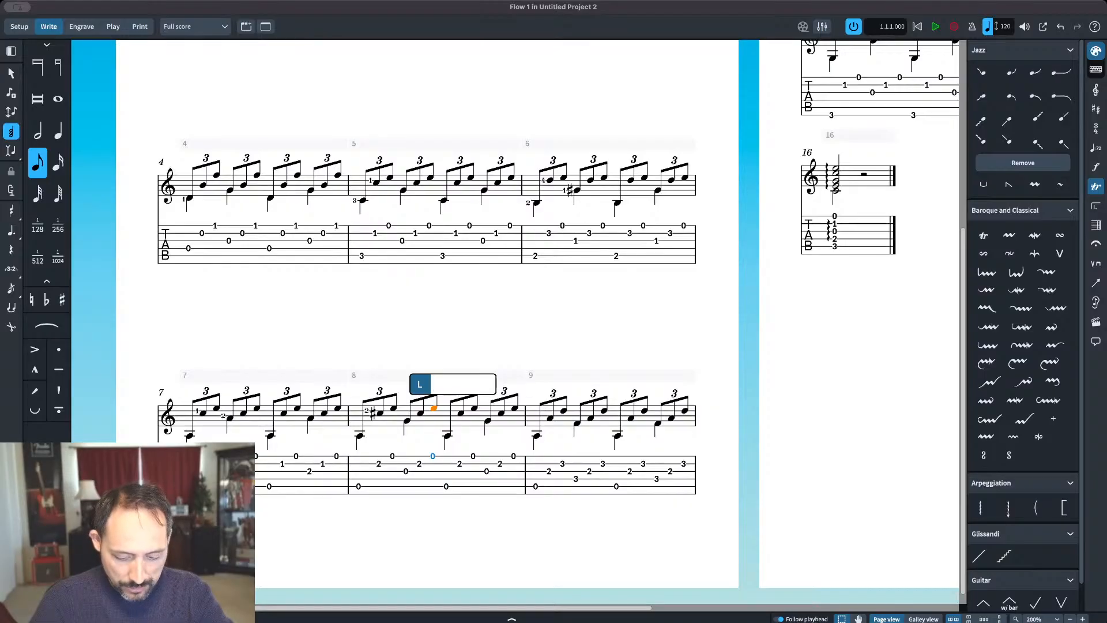
key("space")
key("space")
key("space")
key("space")
key("space")
key("space")
key("space")
key("space")
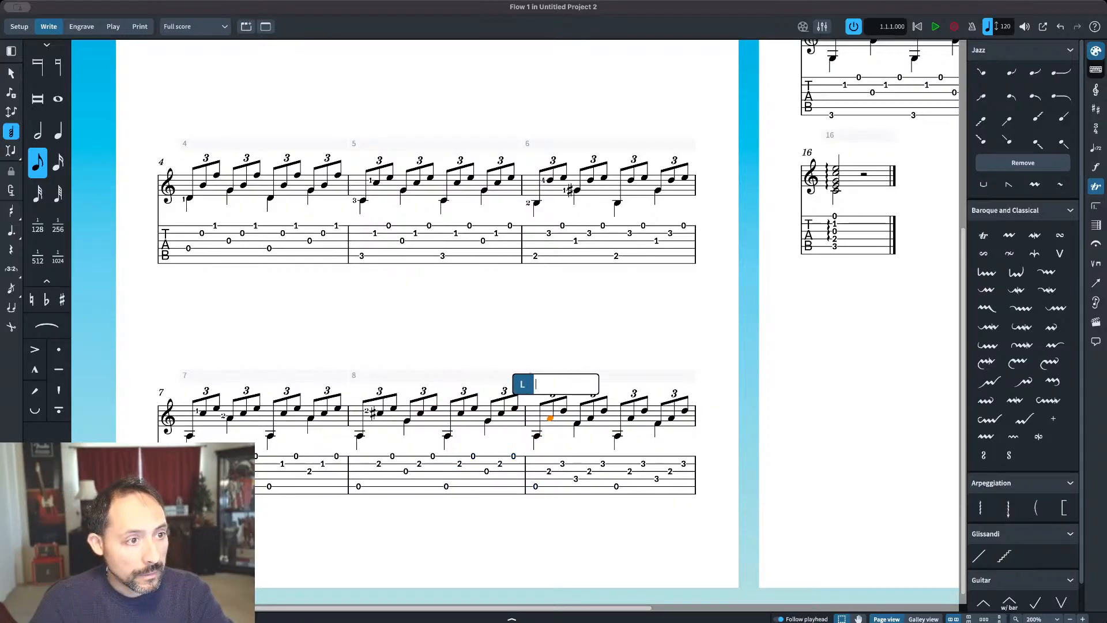
type("2")
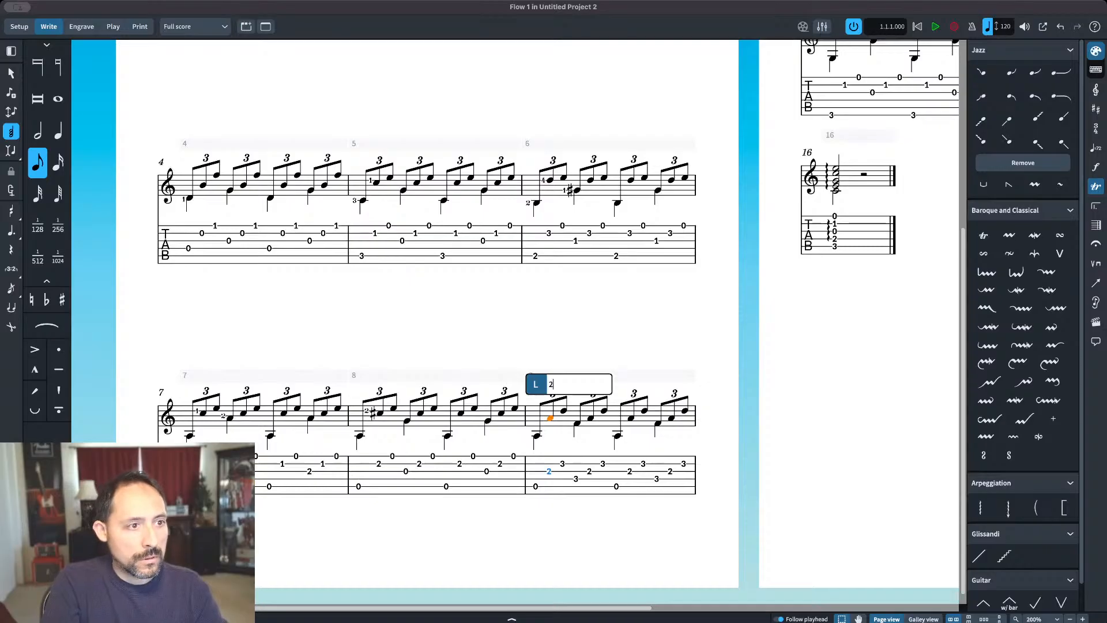
key("space")
type("4")
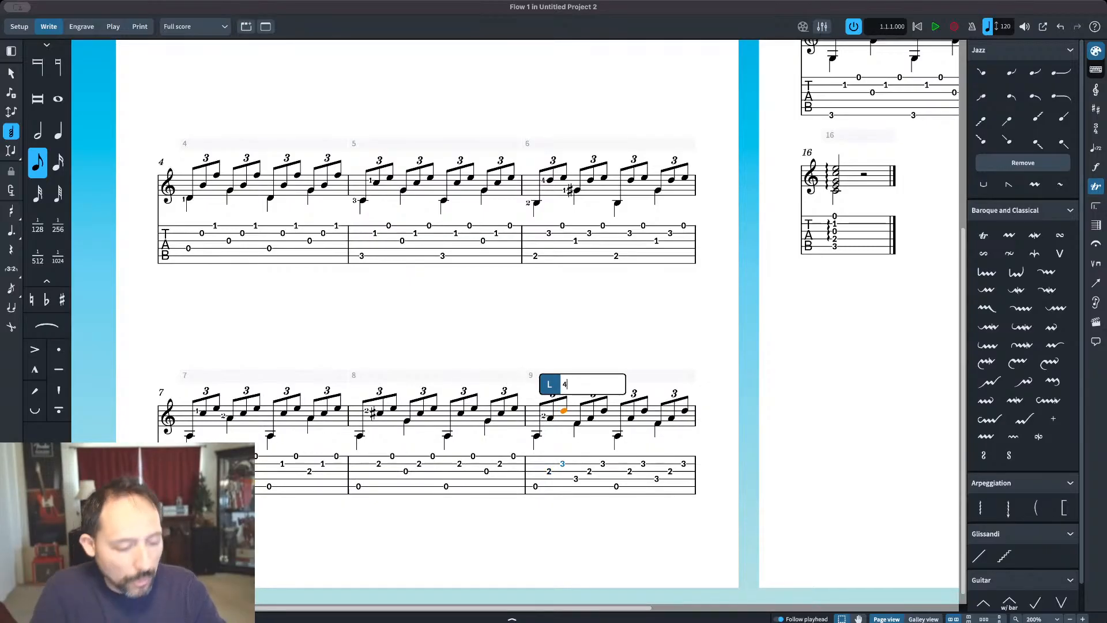
key("space")
type("3")
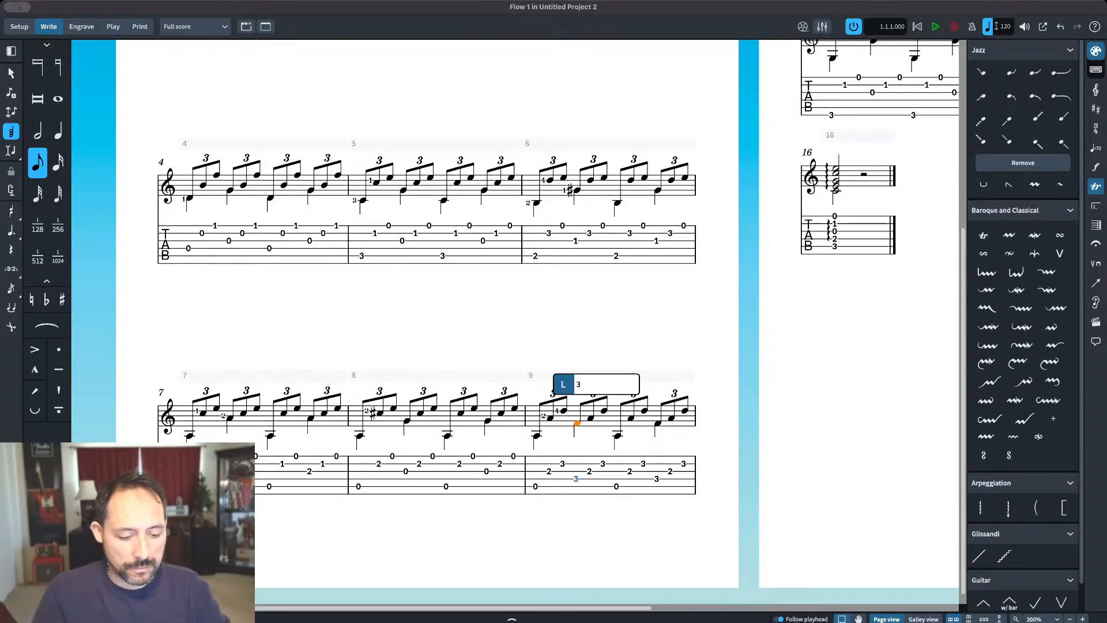
key("space")
key("space")
key("space")
key("space")
key("space")
key("space")
key("space")
key("space")
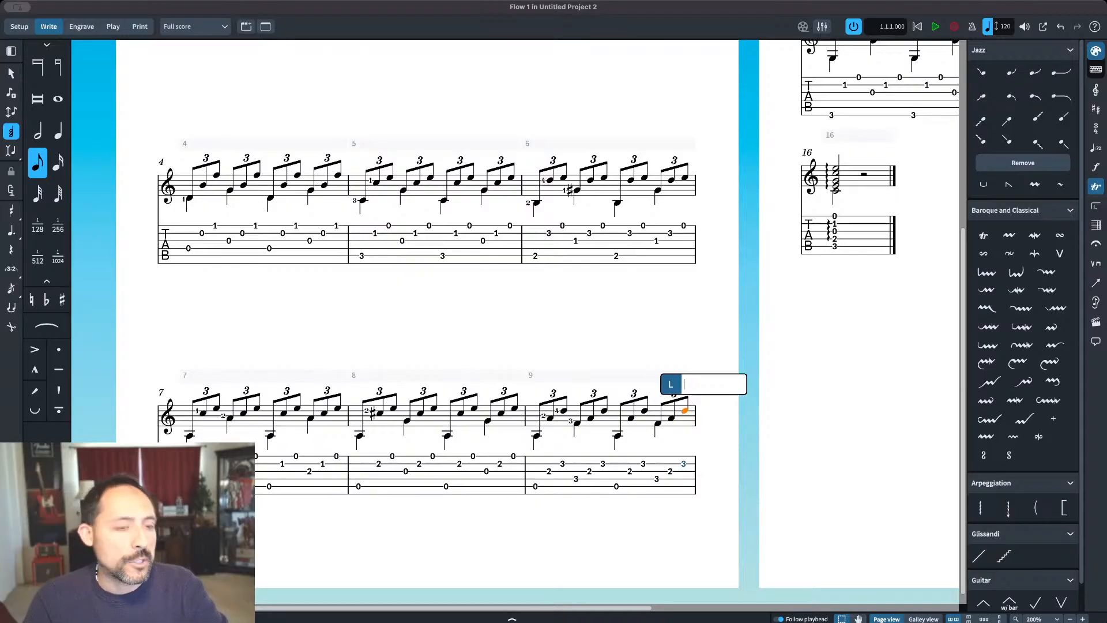
Step: Add left-hand fingering 3 to bar 10's opening low G and 1 to the F ending its first triplet
key("space")
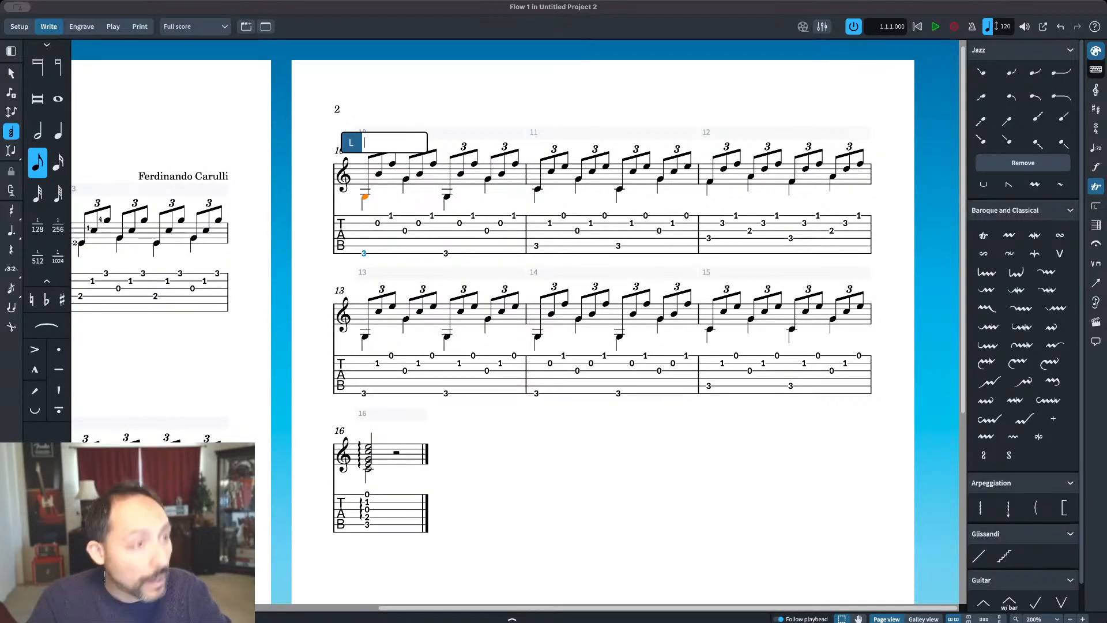
type("3")
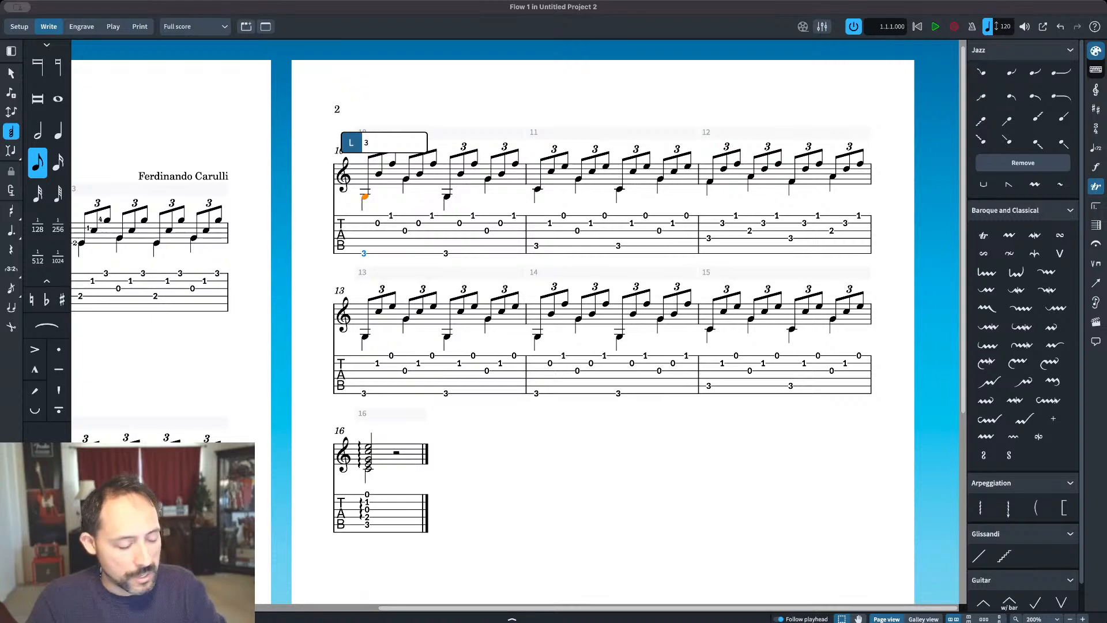
key("space")
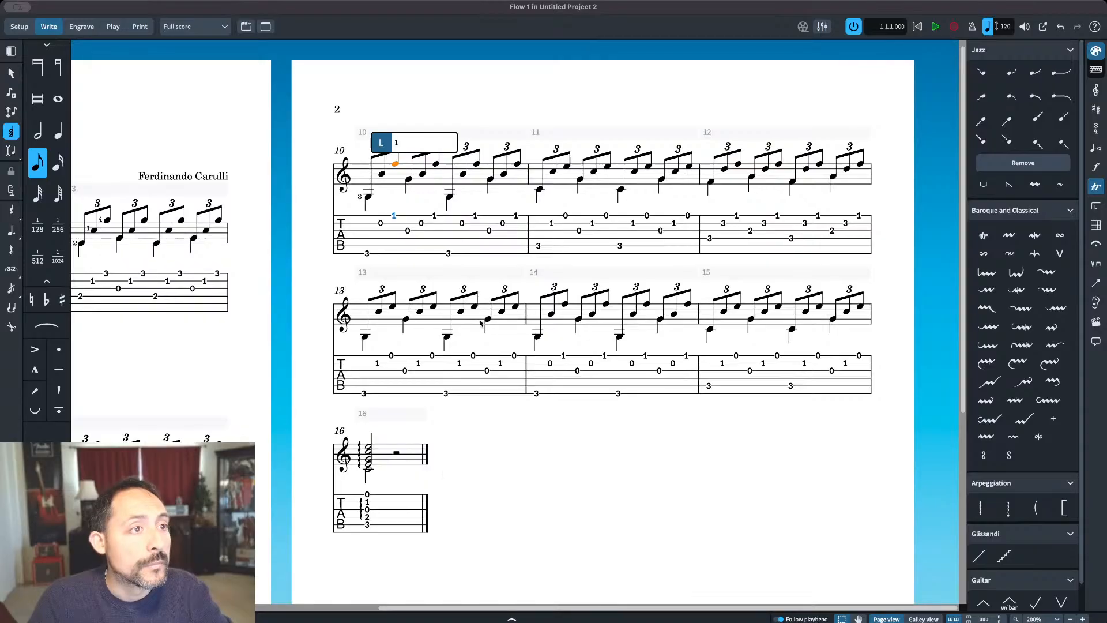
Step: Add left-hand fingering 3 to bar 11's opening low C and 1 to the E ending its first triplet
left_click(537, 195)
key("shift+f")
type("3")
key("space")
type("1")
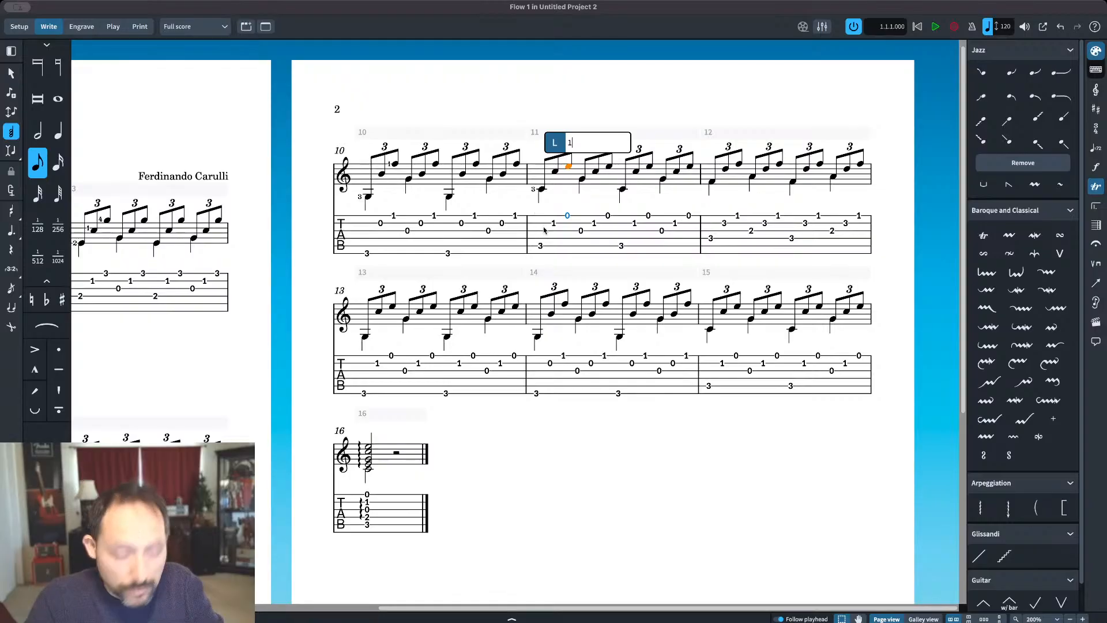
key("Return")
Step: Add left-hand fingerings 3, 4 and 1 to the three notes of bar 12's first triplet
left_click(711, 184)
key("shift+f")
type("3")
key("space")
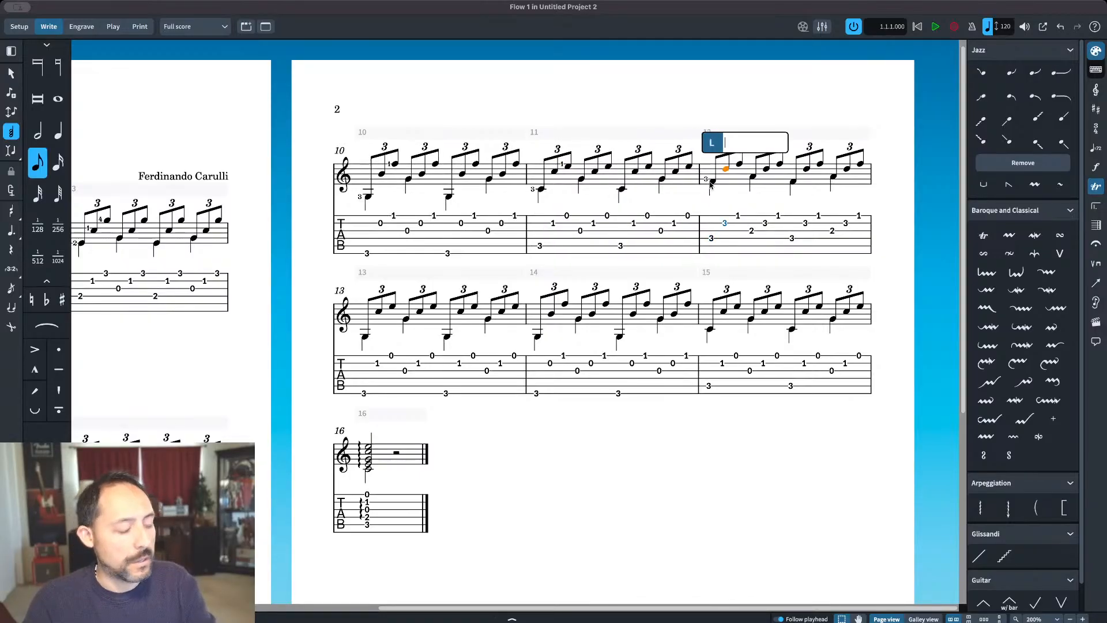
type("4")
key("space")
type("1")
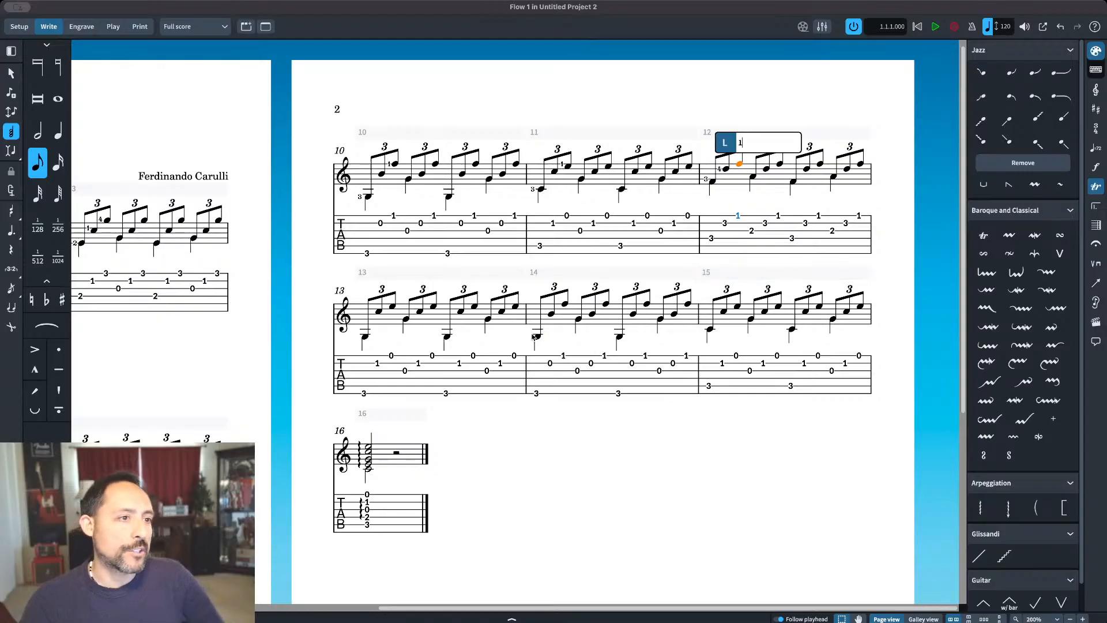
key("Return")
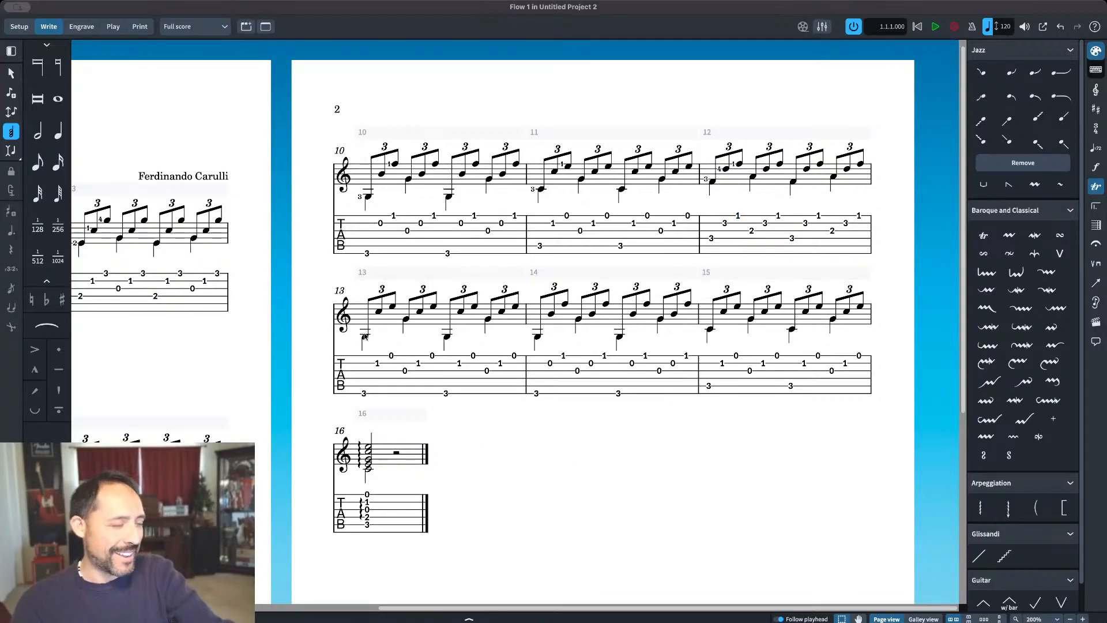
Step: Add left-hand fingering 3 to bar 13's opening low G and 1 to the C that follows it
scroll(183, 93, "left", 5)
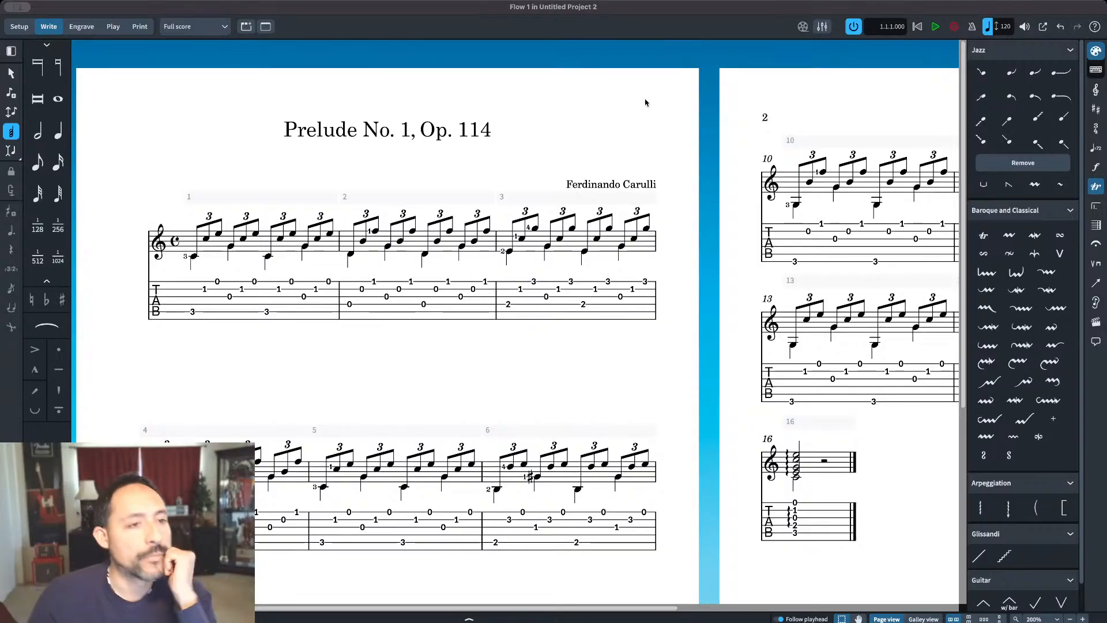
scroll(666, 395, "right", 10)
scroll(667, 396, "down", 2)
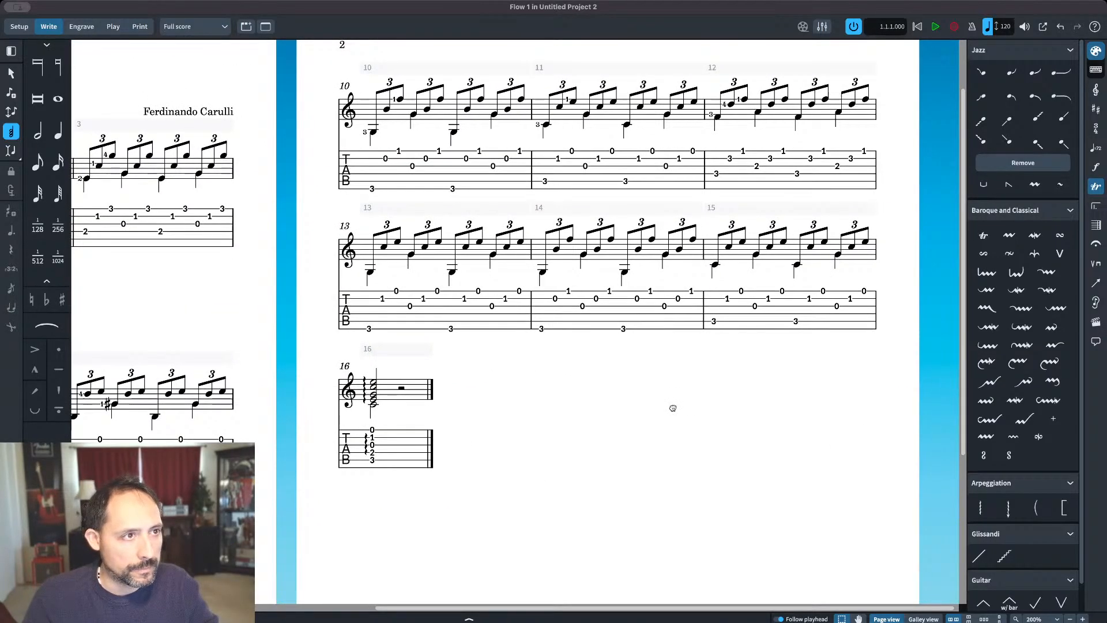
left_click_drag(672, 407, 673, 424)
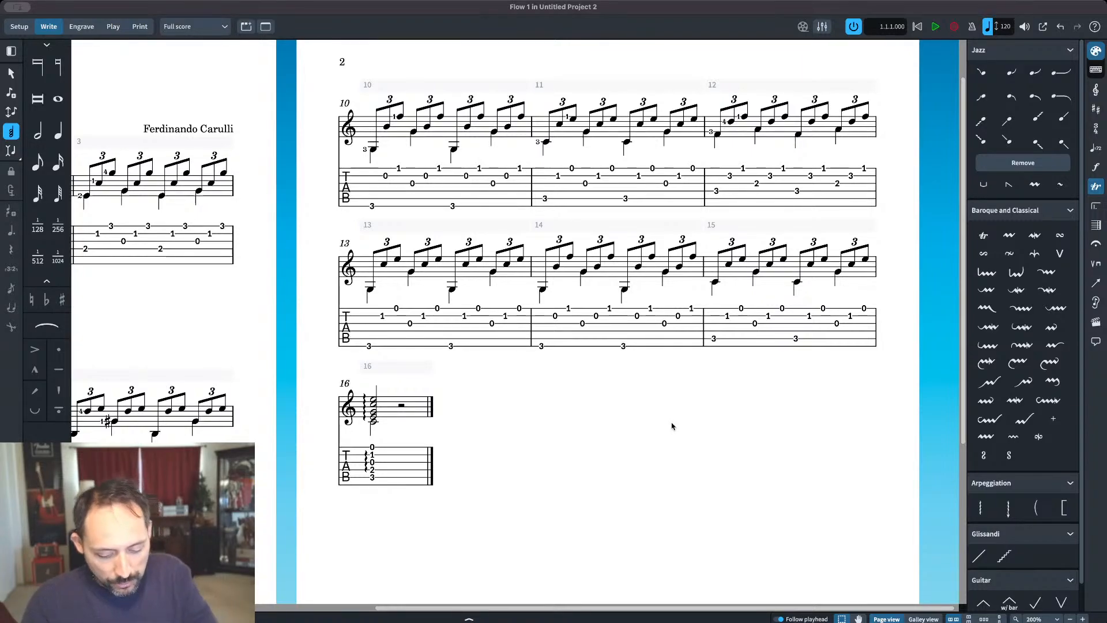
left_click(371, 290)
key("shift+l")
type("3")
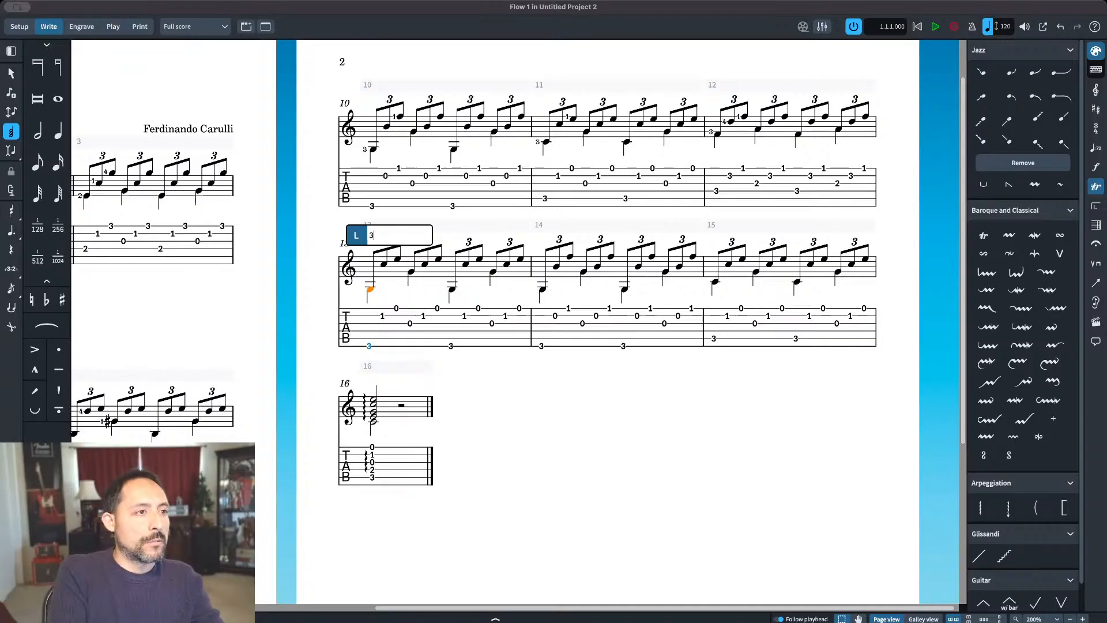
key("space")
type("1")
key("BackSpace")
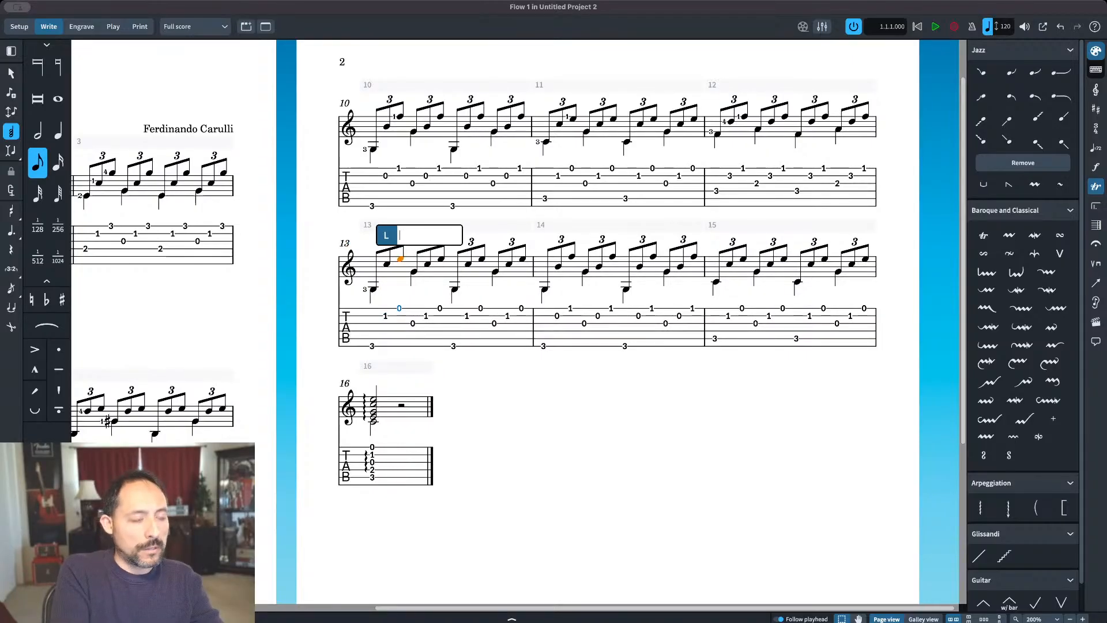
key("shift+space")
type("1")
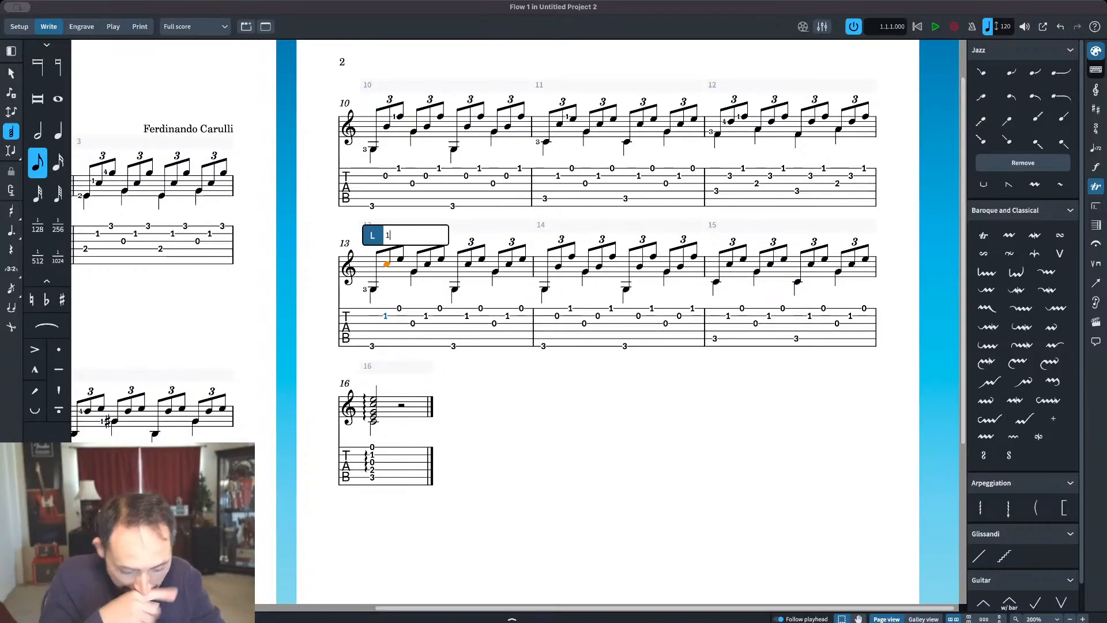
key("space")
Step: Add left-hand fingering 3 to bar 14's opening low G and 1 to the F ending its first triplet
key("space")
key("space")
key("space")
key("space")
key("space")
key("space")
key("space")
key("space")
key("space")
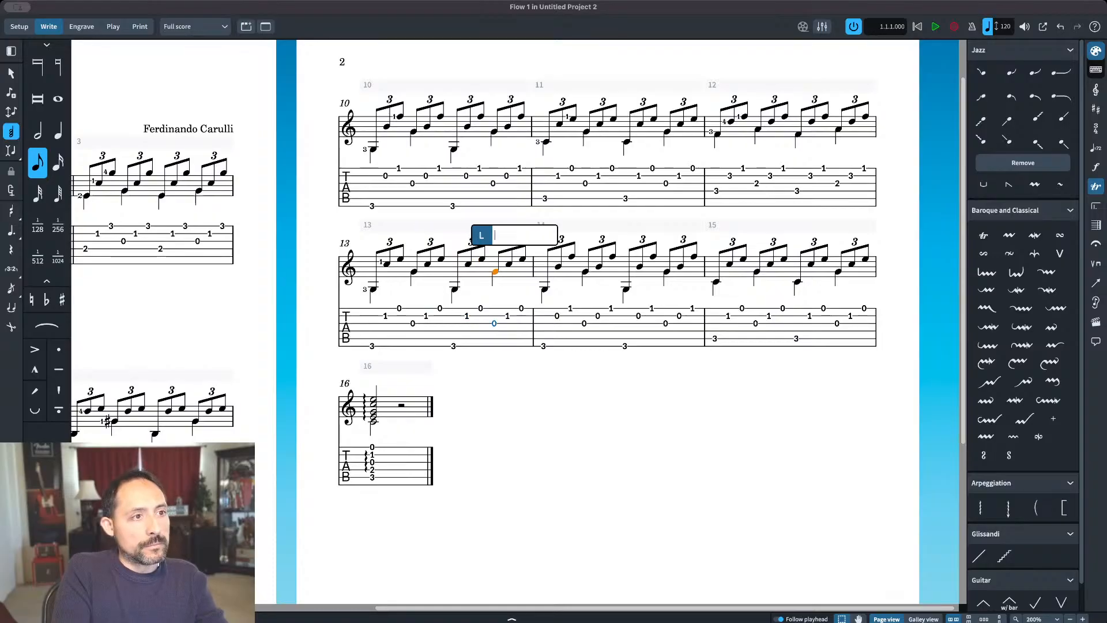
key("space")
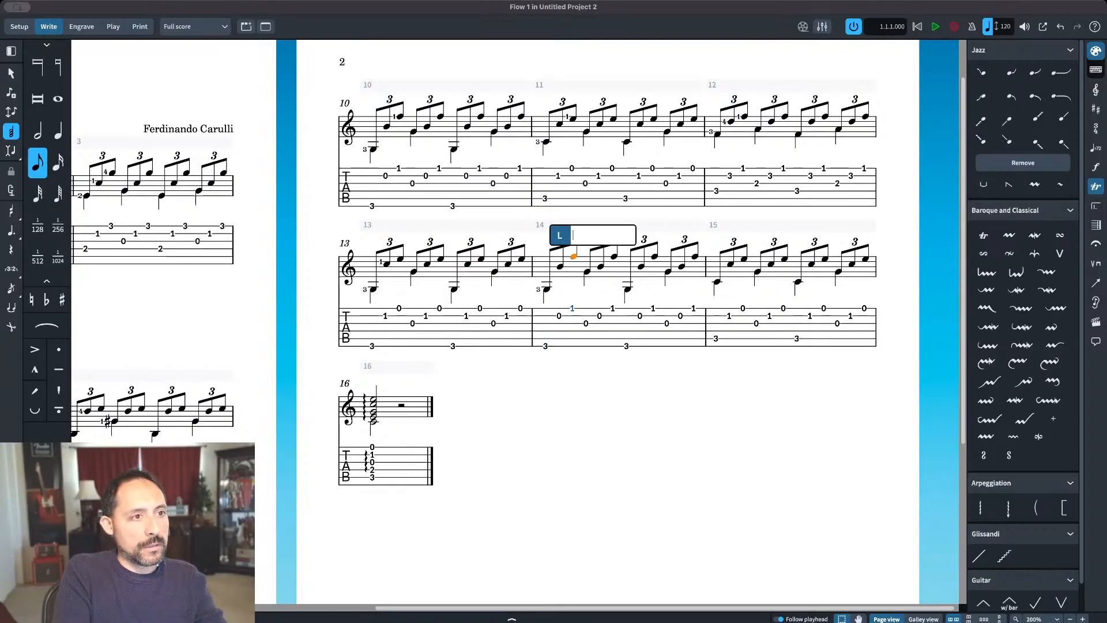
Step: Add left-hand fingering 3 to bar 15's opening low C and finish entering fingerings
key("space")
key("space")
key("space")
key("space")
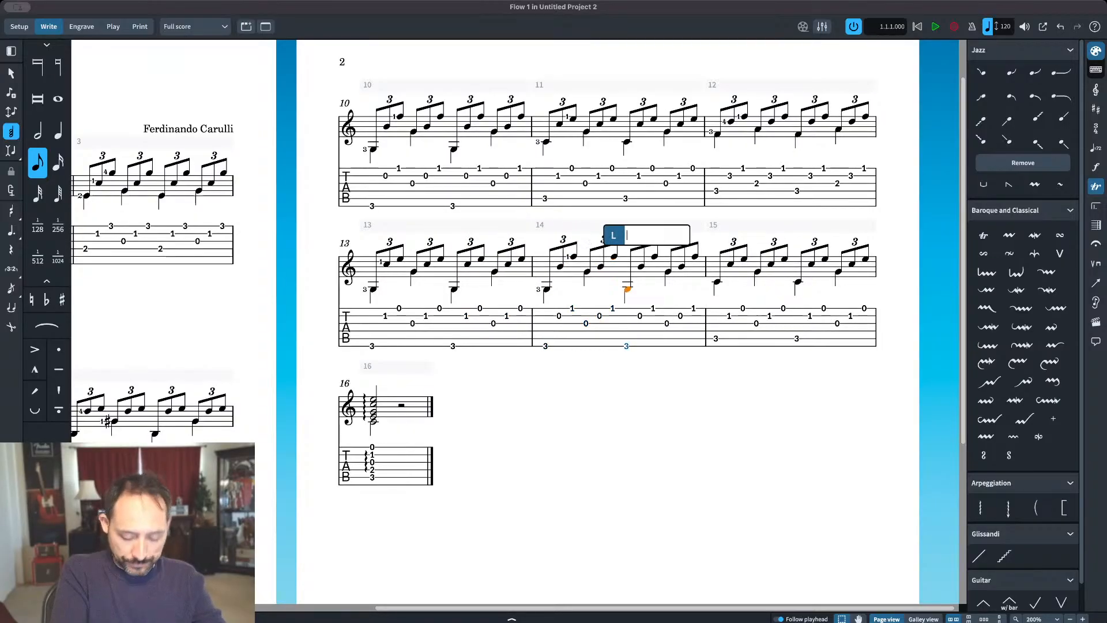
key("space")
key("space")
key("space")
key("space")
key("space")
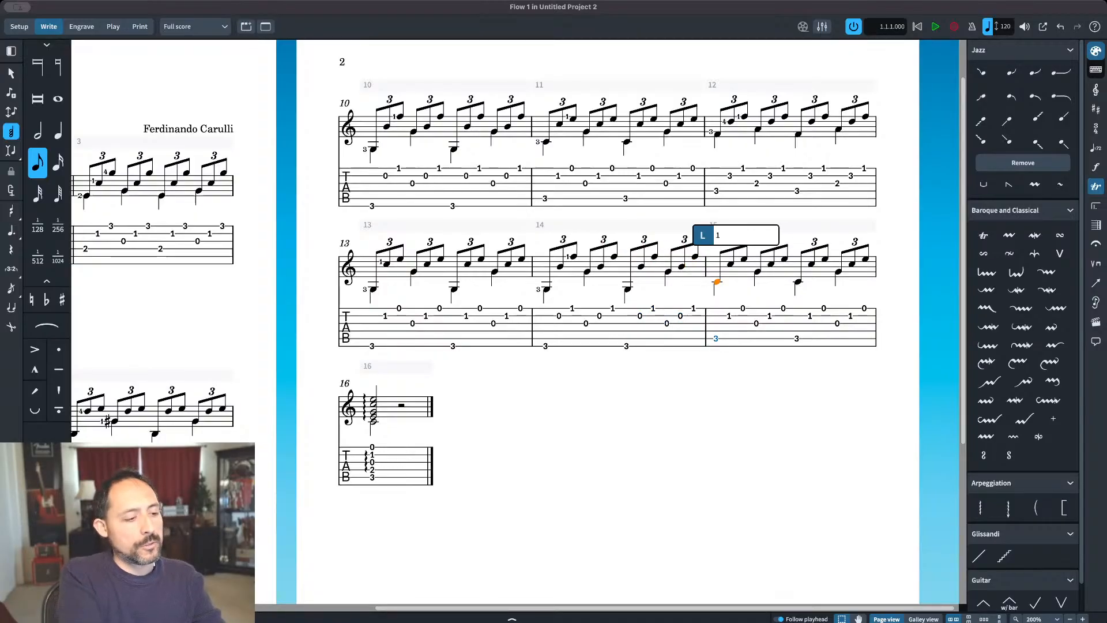
type("13")
key("space")
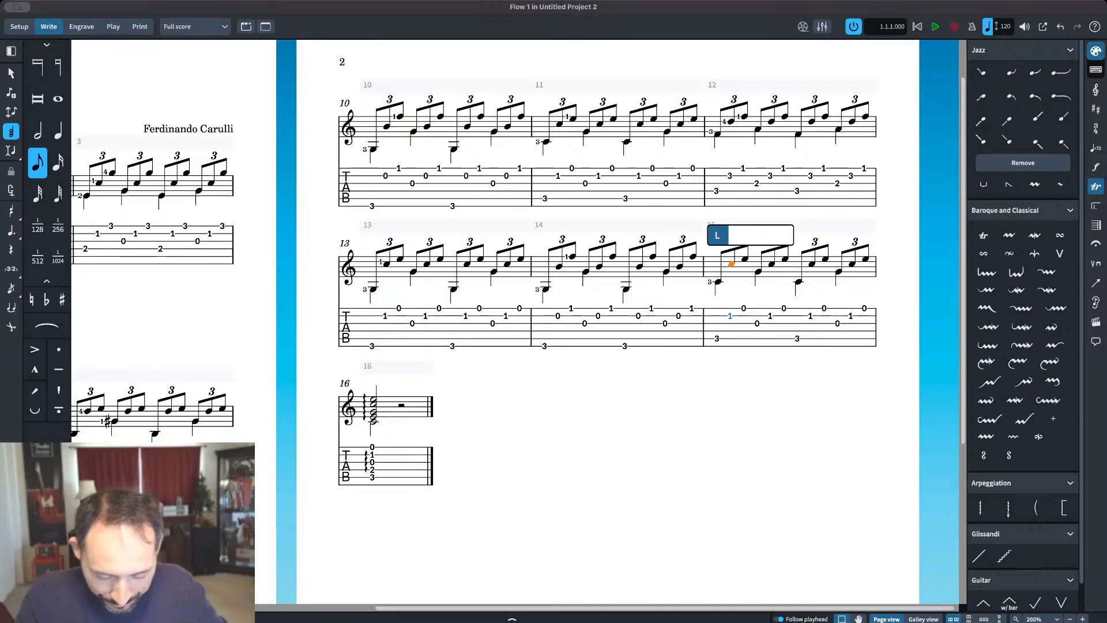
left_click(547, 415)
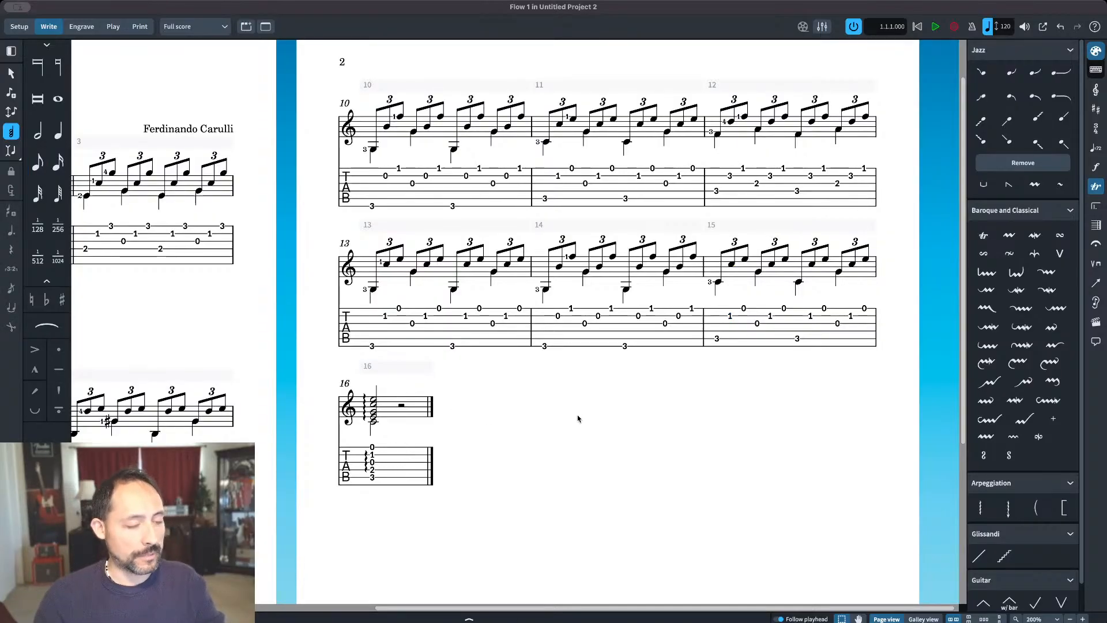
left_click_drag(584, 456, 842, 382)
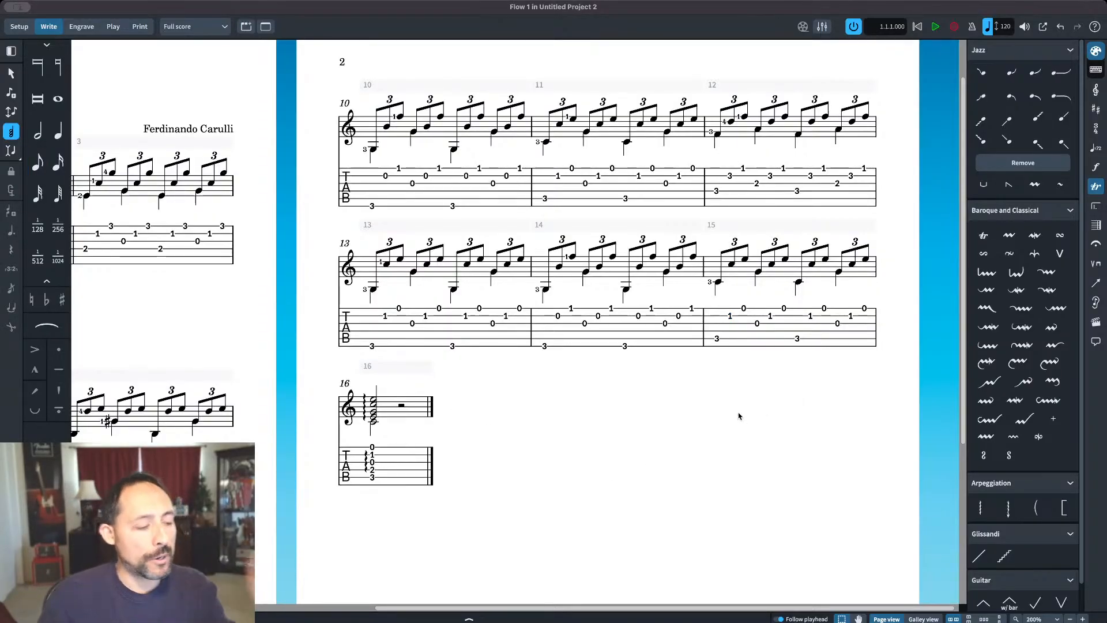
scroll(734, 319, "left", 8)
left_click_drag(525, 320, 596, 298)
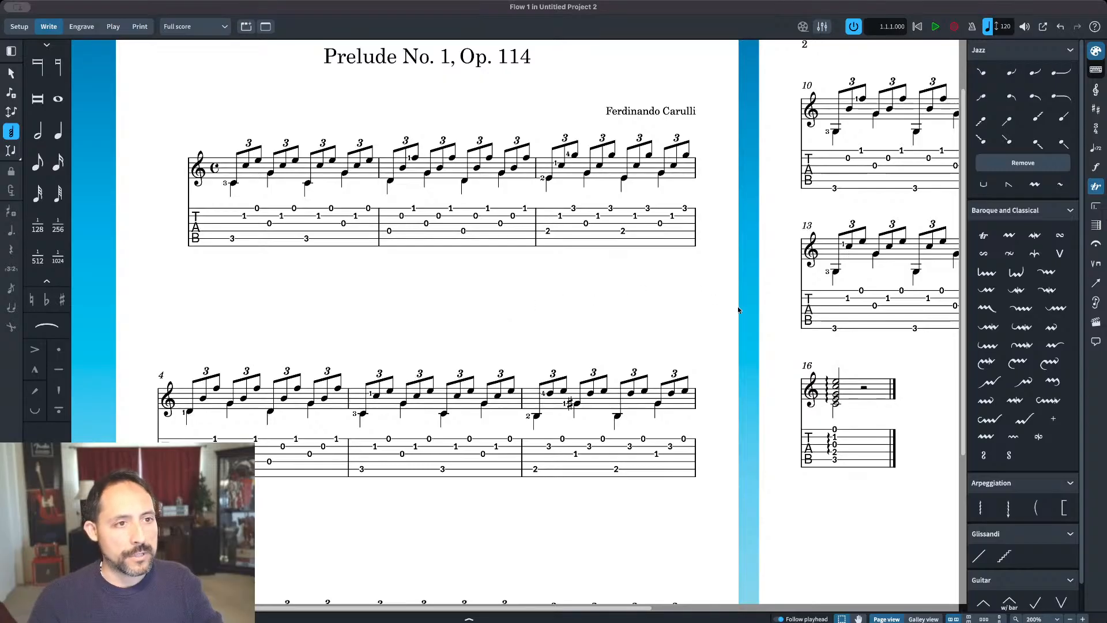
left_click_drag(750, 311, 642, 281)
left_click_drag(896, 383, 603, 277)
left_click_drag(744, 337, 794, 401)
left_click_drag(319, 260, 585, 292)
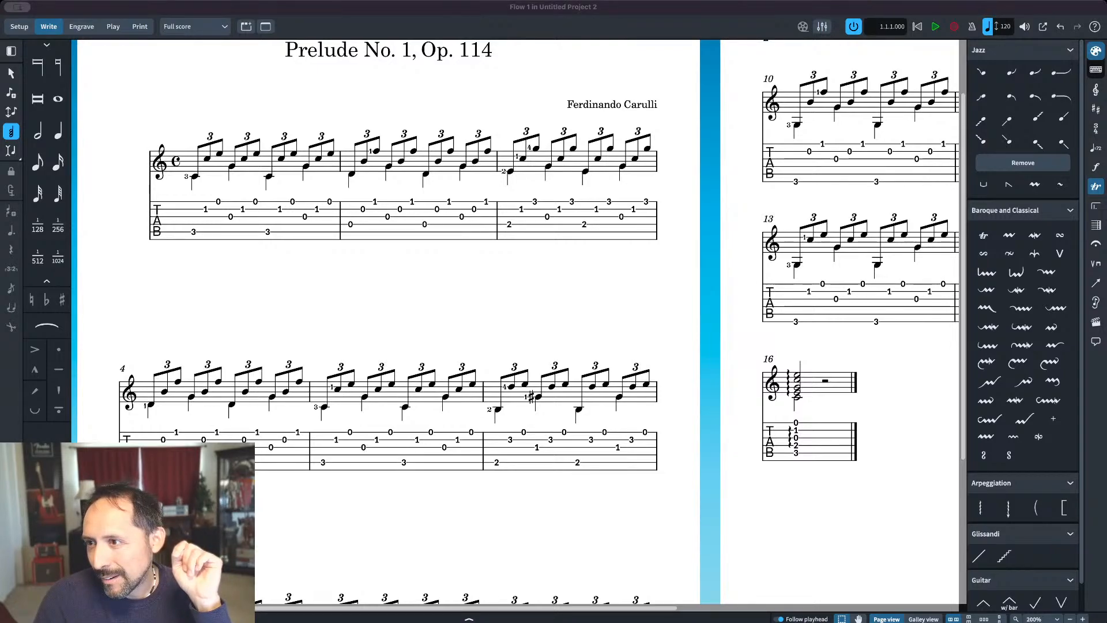
Step: Play the whole prelude back from the beginning
left_click(916, 26)
left_click(935, 27)
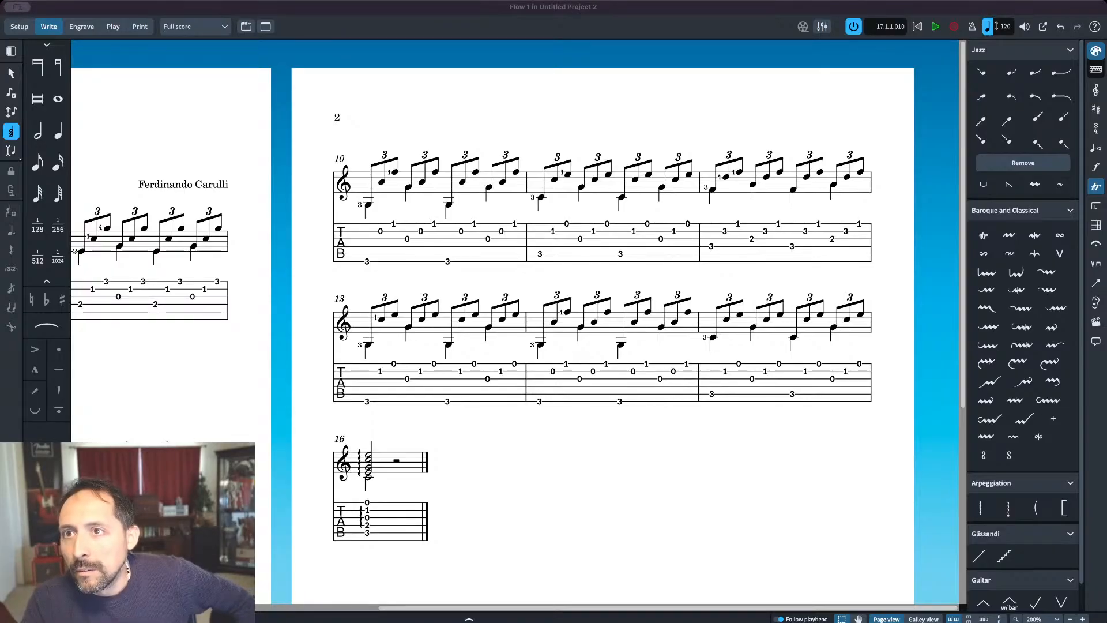
left_click(507, 108)
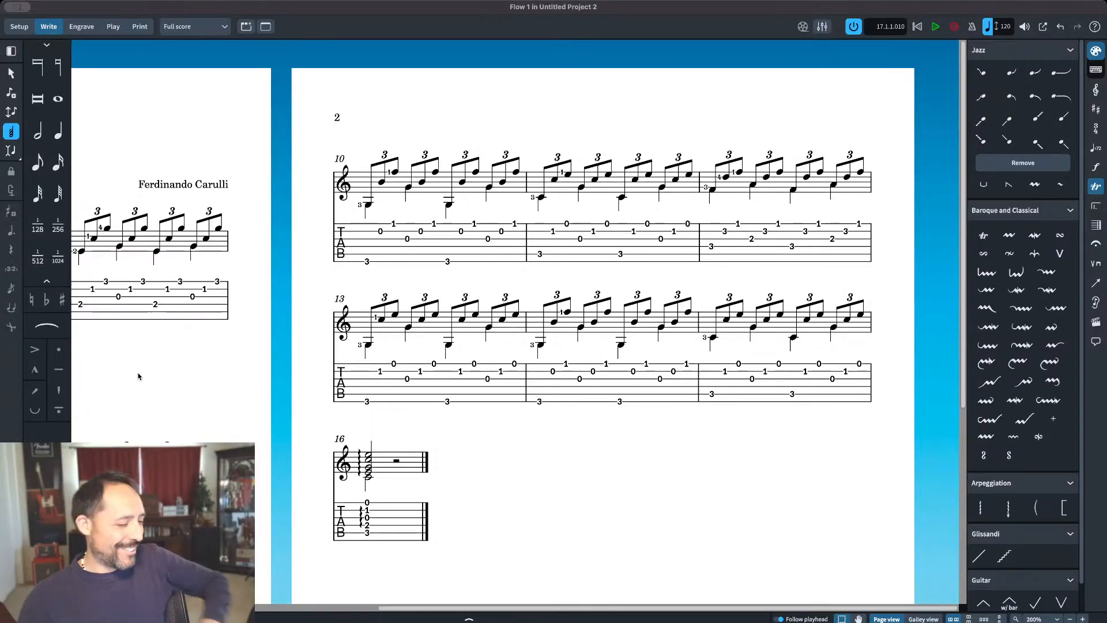
Step: Select all the music from the first bar through the half rest in bar 16
left_click_drag(139, 376, 568, 349)
left_click_drag(499, 362, 527, 314)
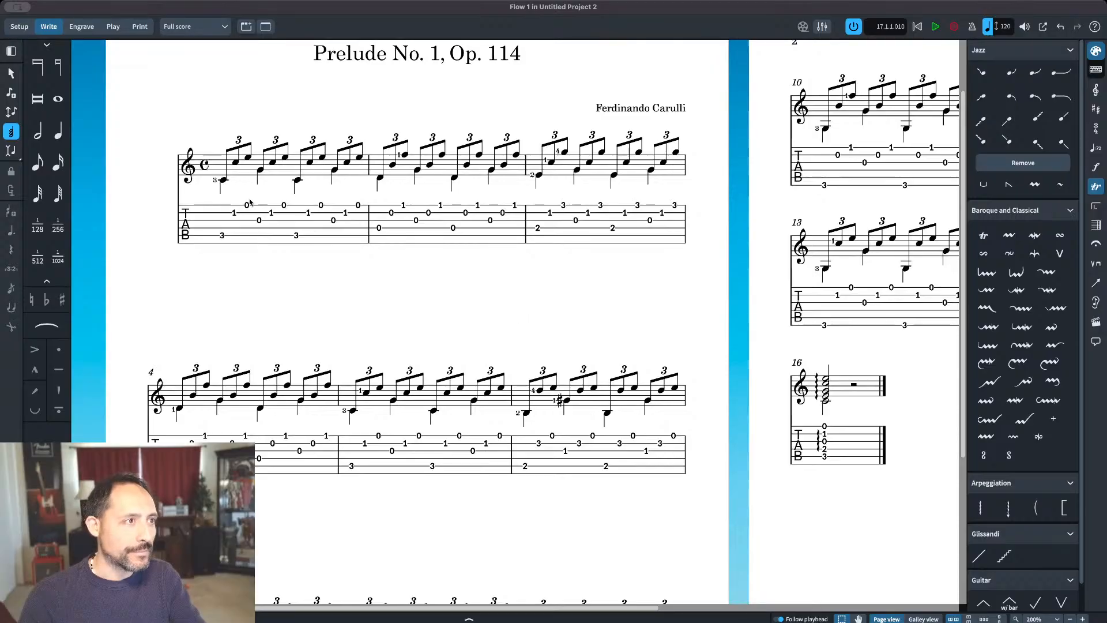
left_click(241, 175)
left_click_drag(532, 297, 144, 138)
left_click_drag(721, 277, 445, 290)
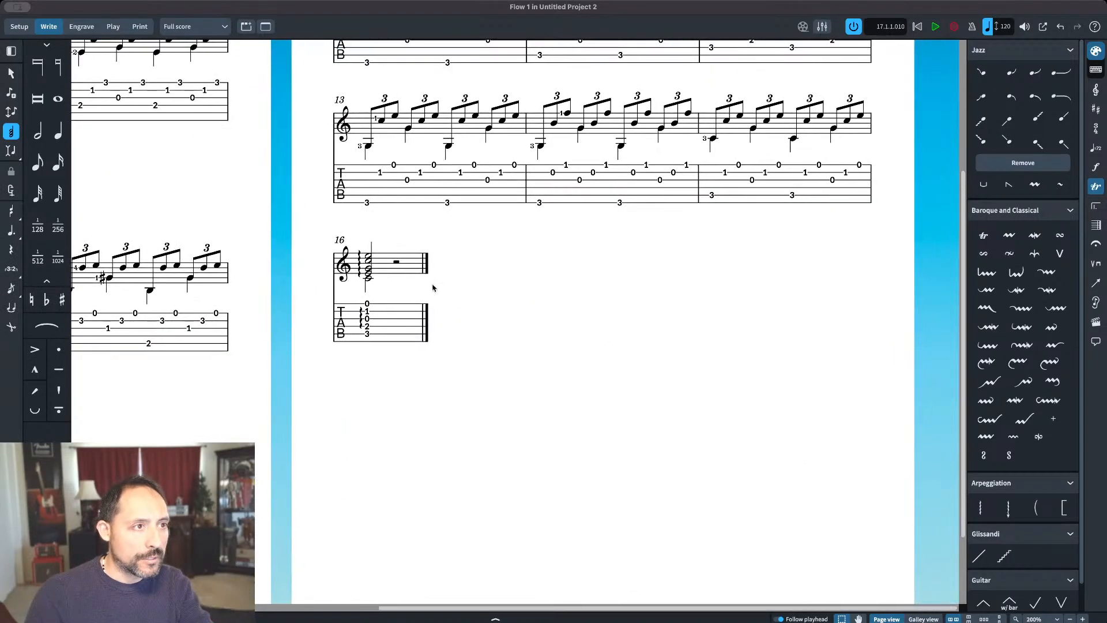
left_click(408, 261, "shift")
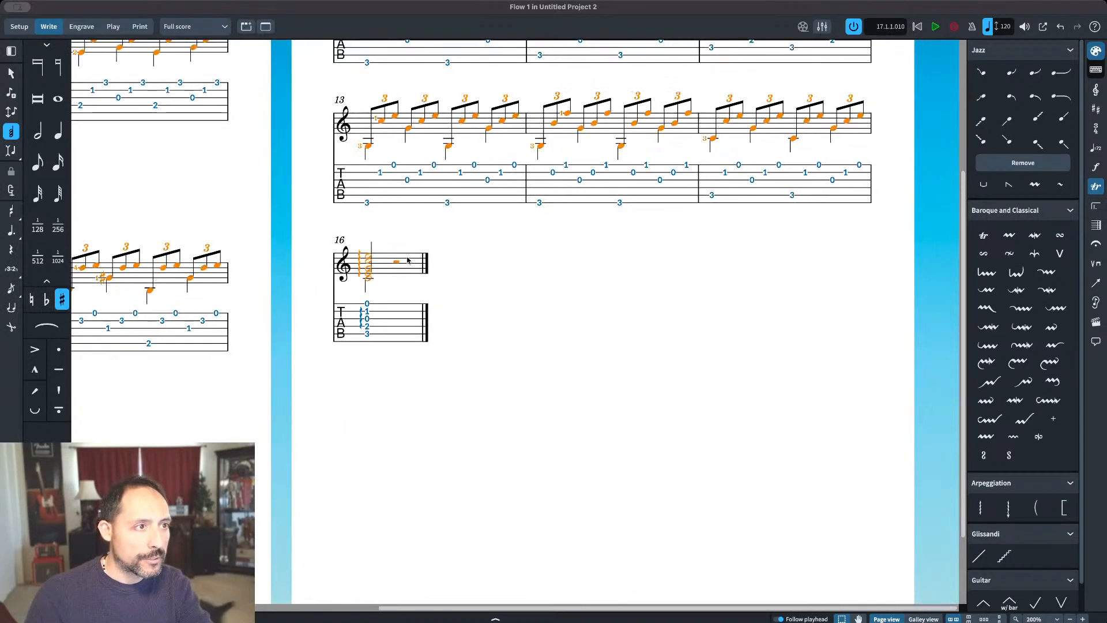
Step: Fit all the selected music from bar 1 through bar 16 into a single frame on the first page
left_click(76, 27)
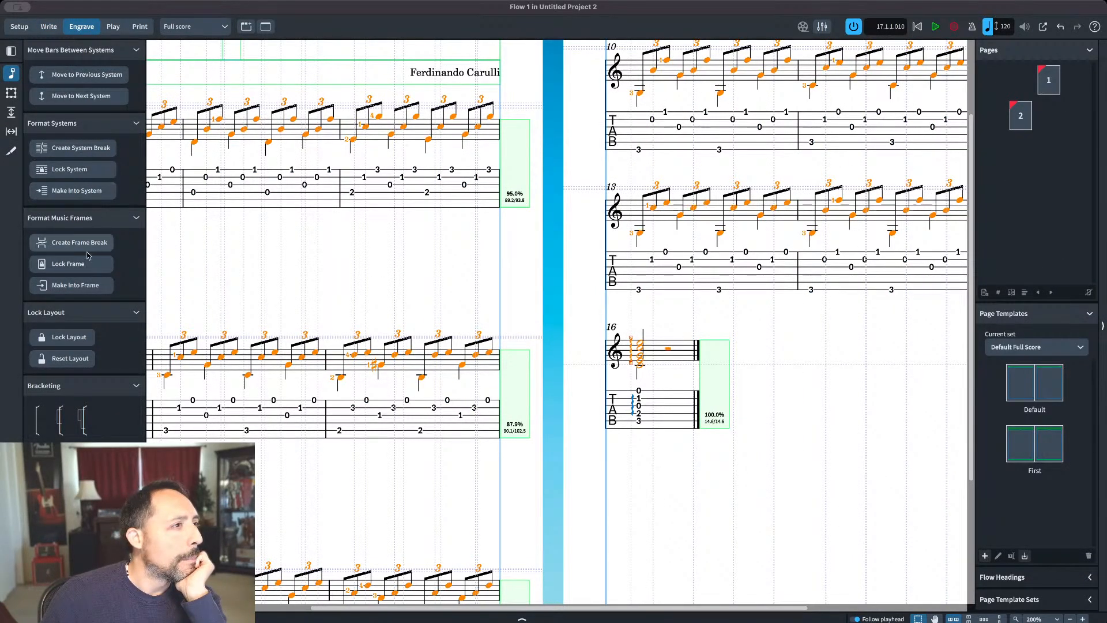
left_click(72, 290)
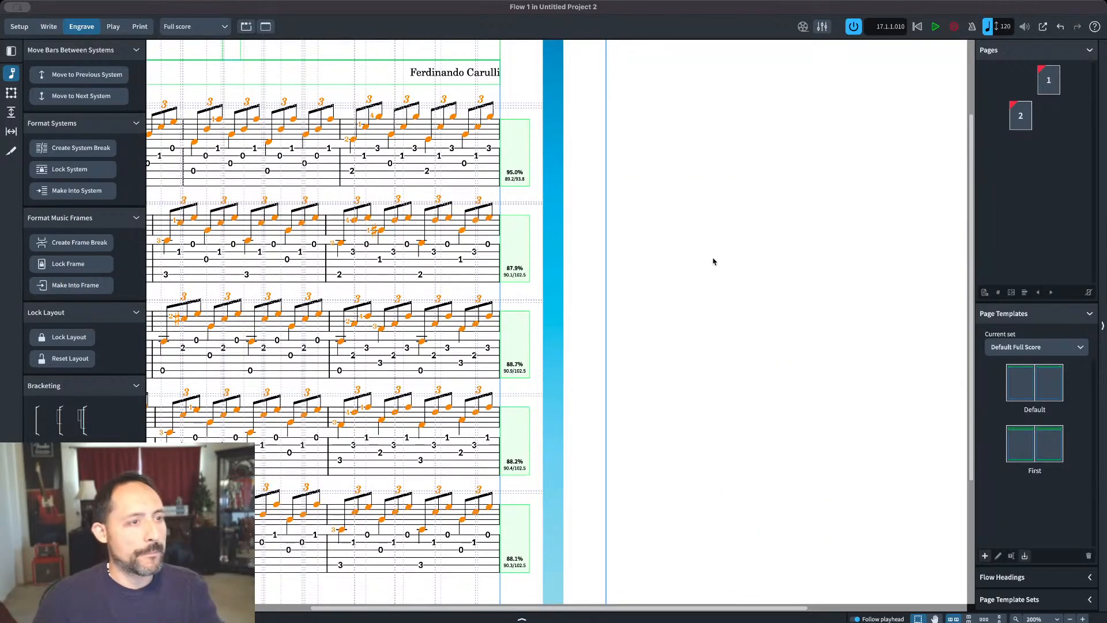
left_click(52, 29)
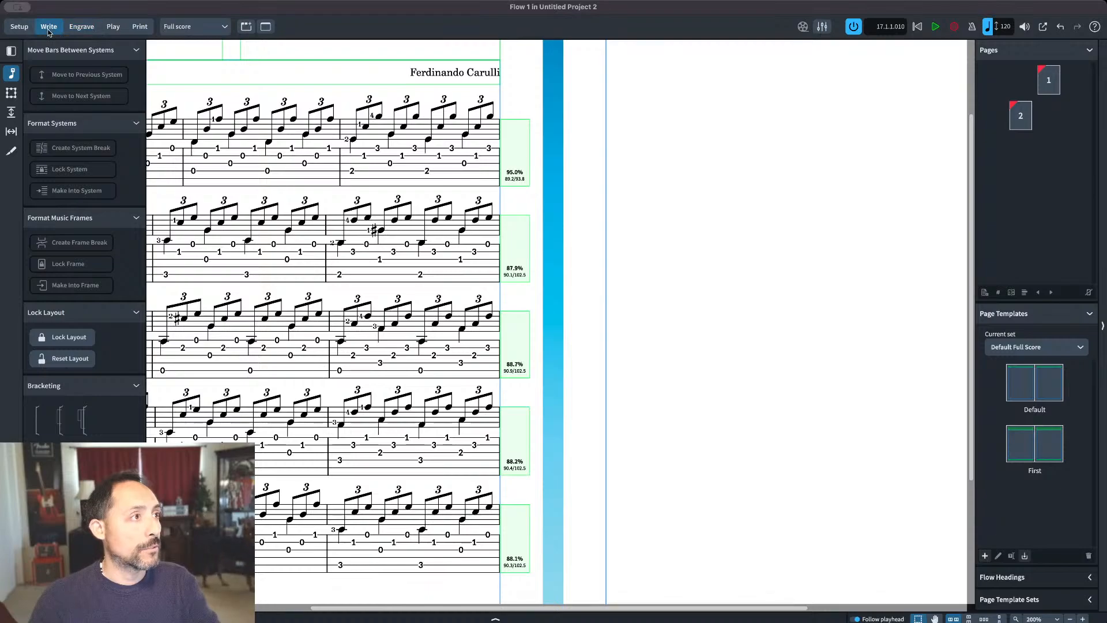
left_click_drag(685, 197, 881, 187)
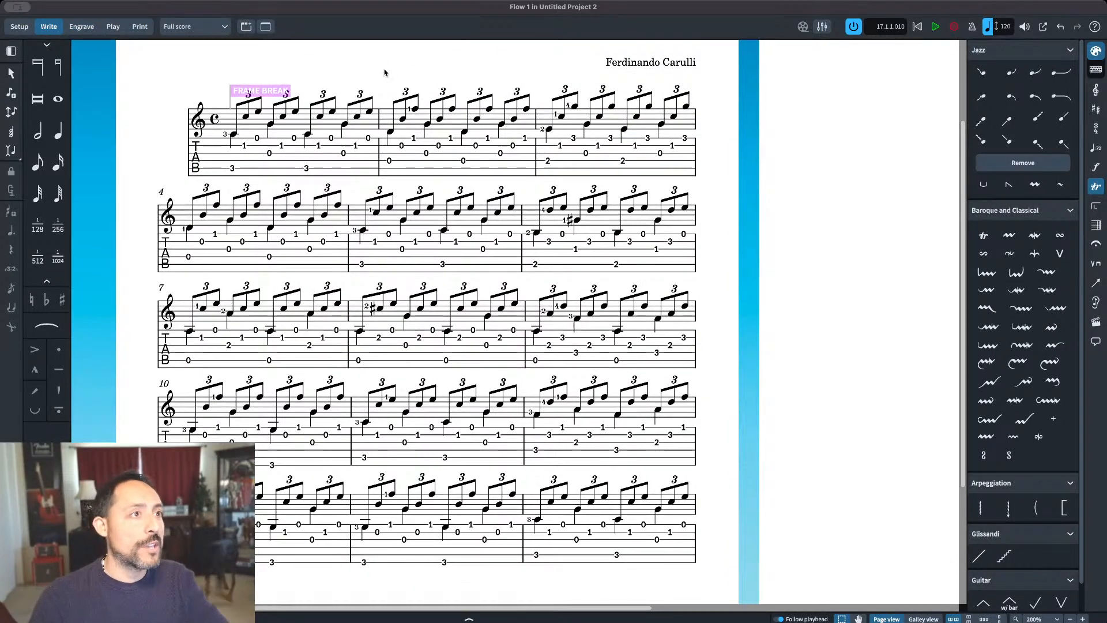
scroll(855, 289, "down", 5)
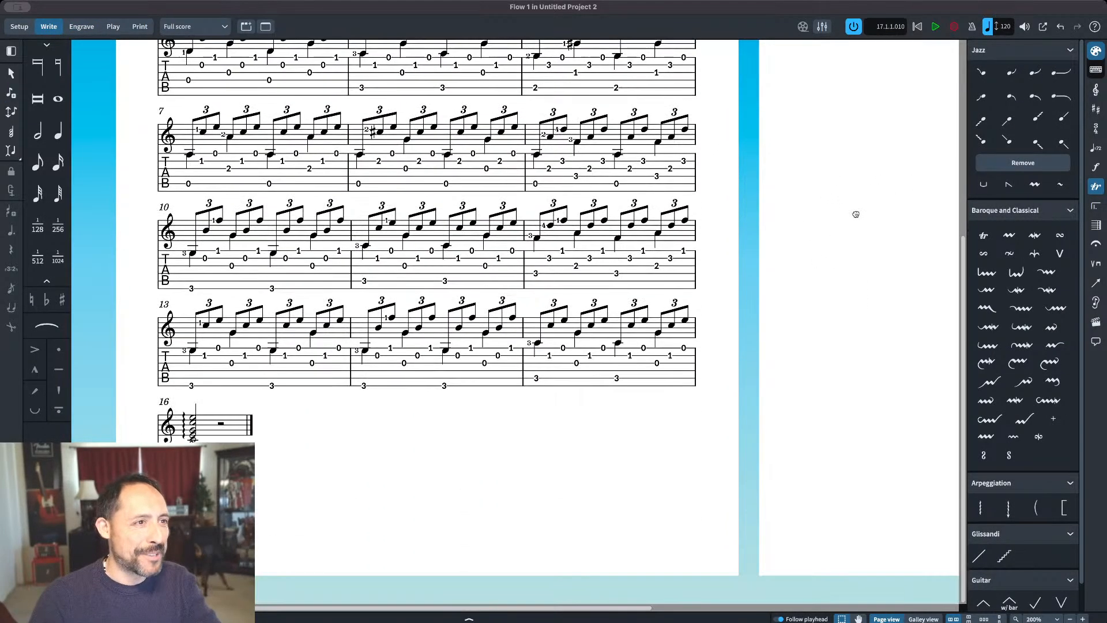
scroll(855, 309, "up", 2)
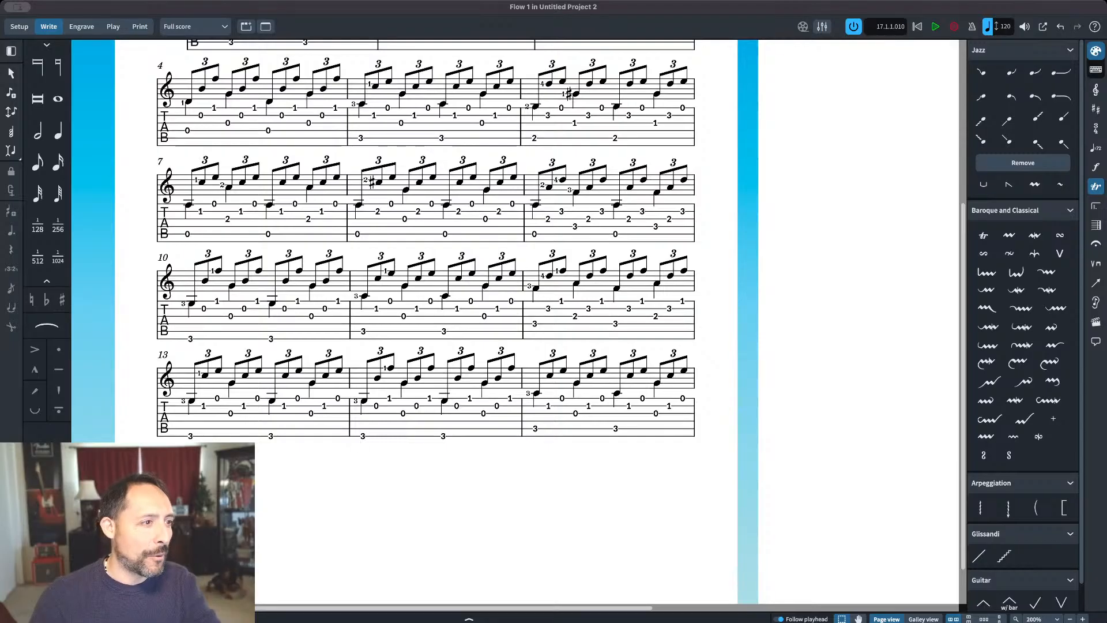
Step: Reduce the score's staff size so the prelude fits on five systems, with bar 16 sharing the last one
left_click(544, 415)
key("ctrl+a")
scroll(222, 141, "up", 3)
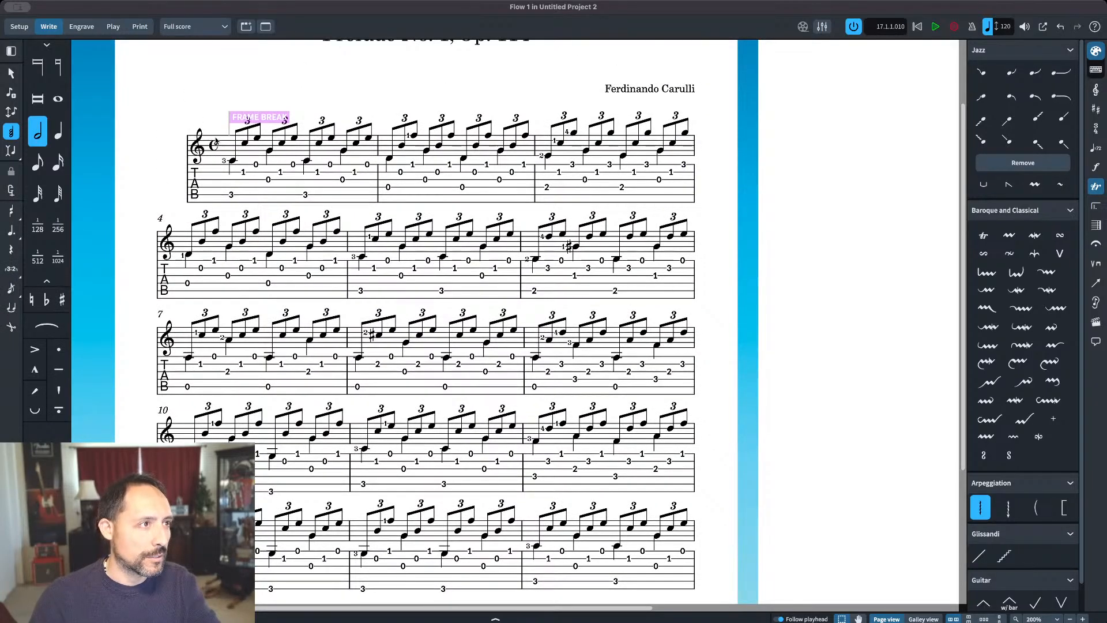
left_click(81, 26)
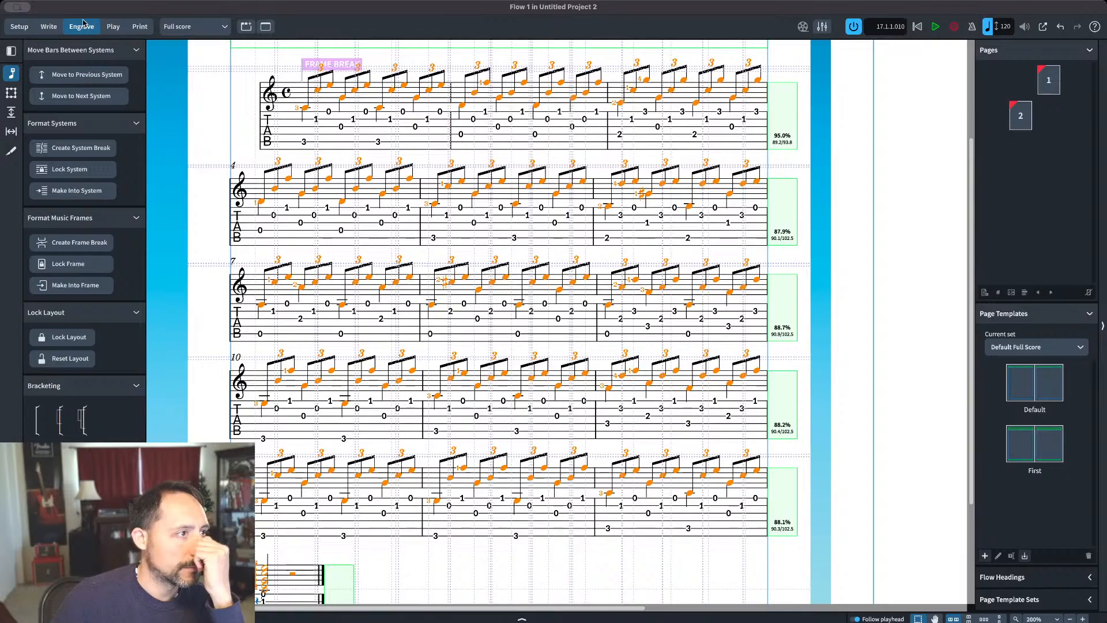
left_click(883, 180)
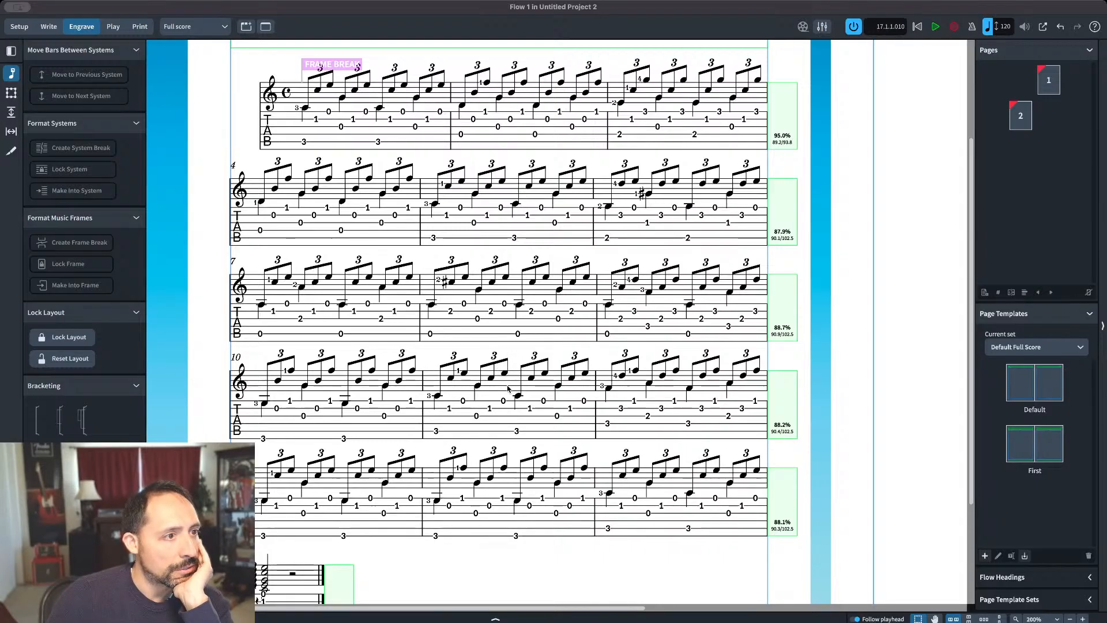
left_click(806, 486)
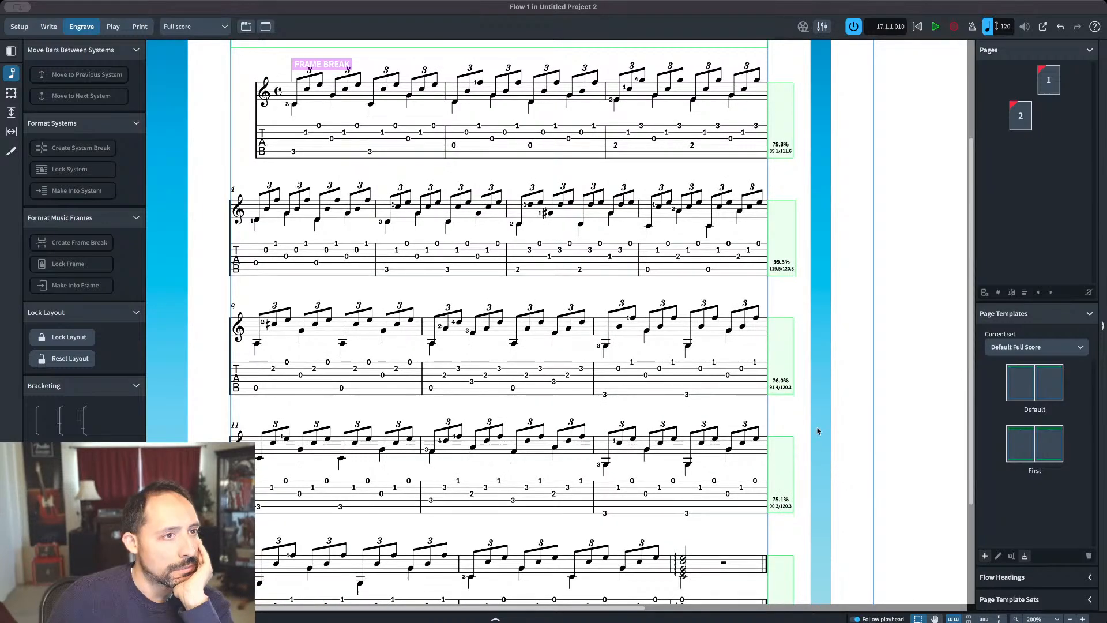
key("super+2")
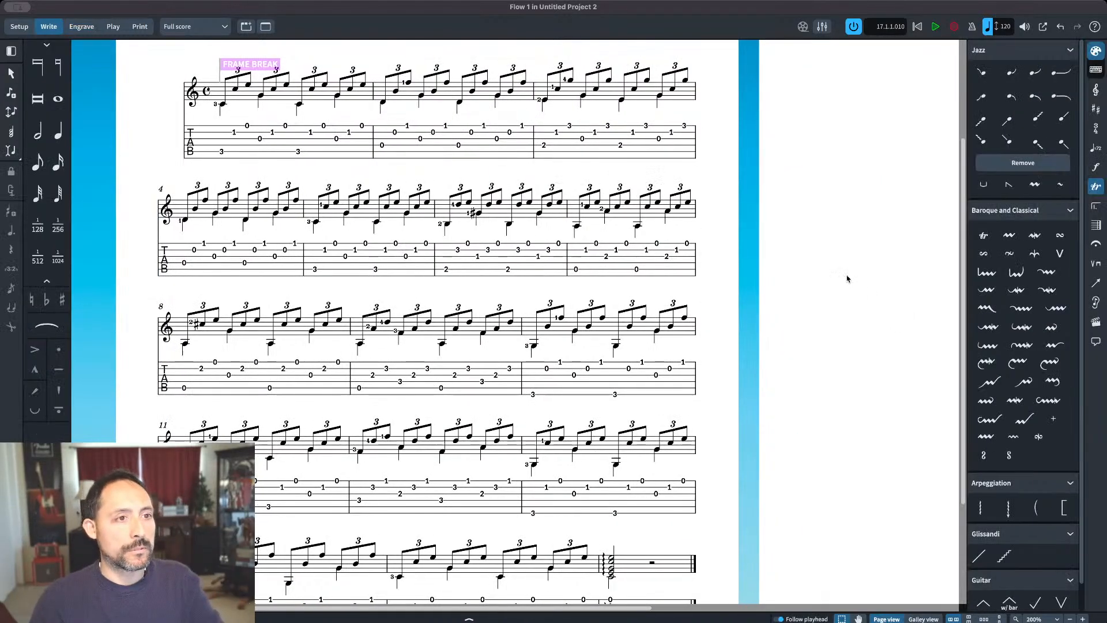
Step: Delete the frame break above the start of bar 1
scroll(830, 276, "down", 3)
scroll(853, 363, "up", 2)
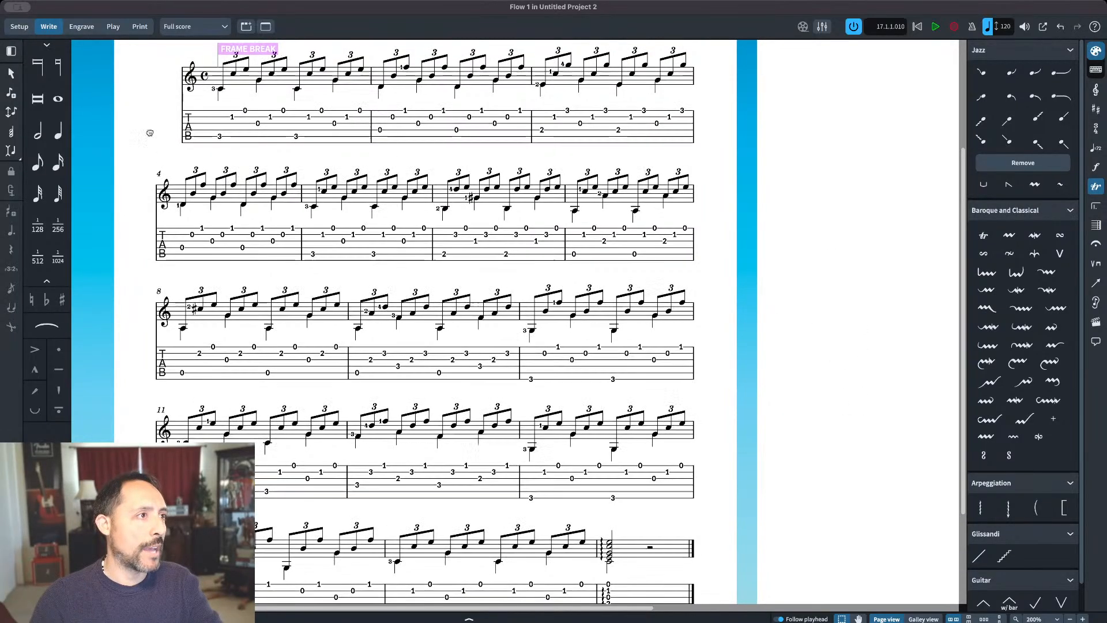
scroll(141, 116, "up", 2)
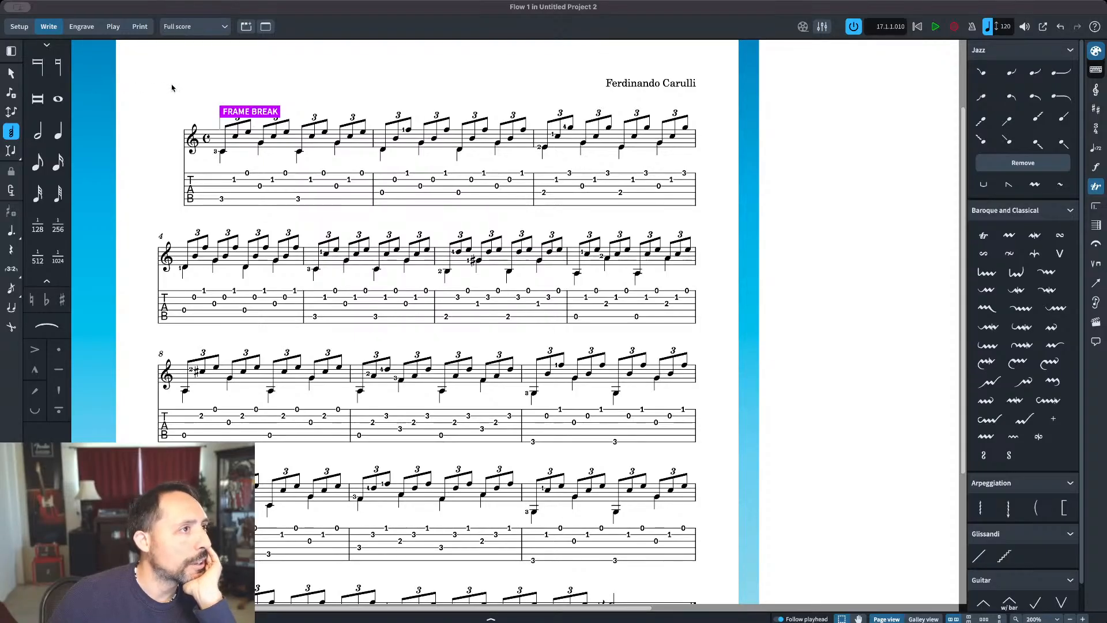
key("Delete")
scroll(865, 215, "down", 1)
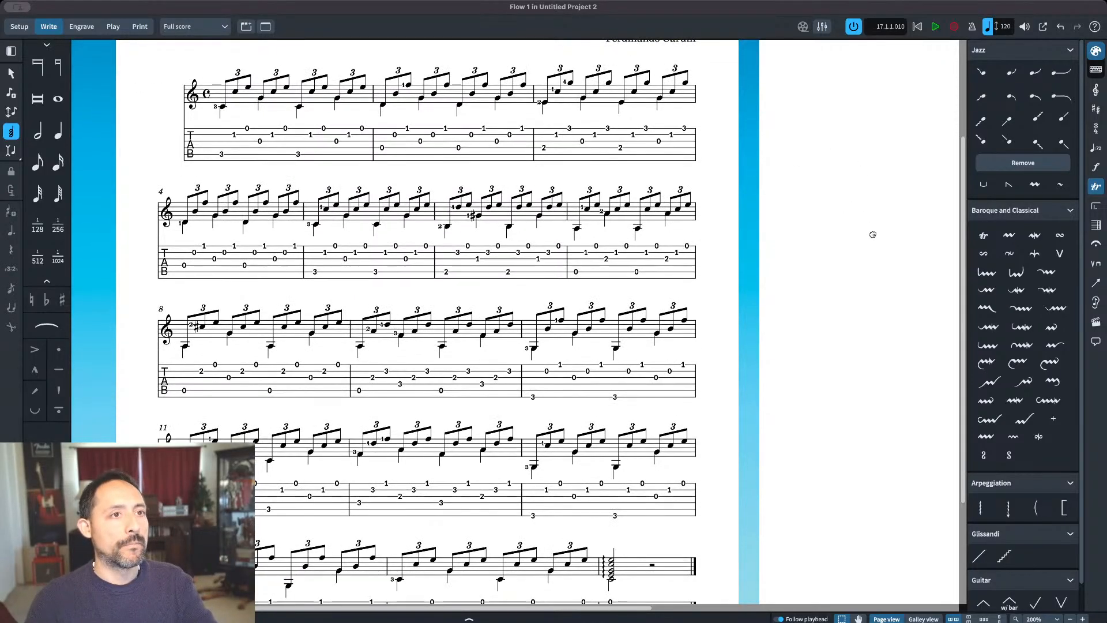
scroll(864, 215, "up", 3)
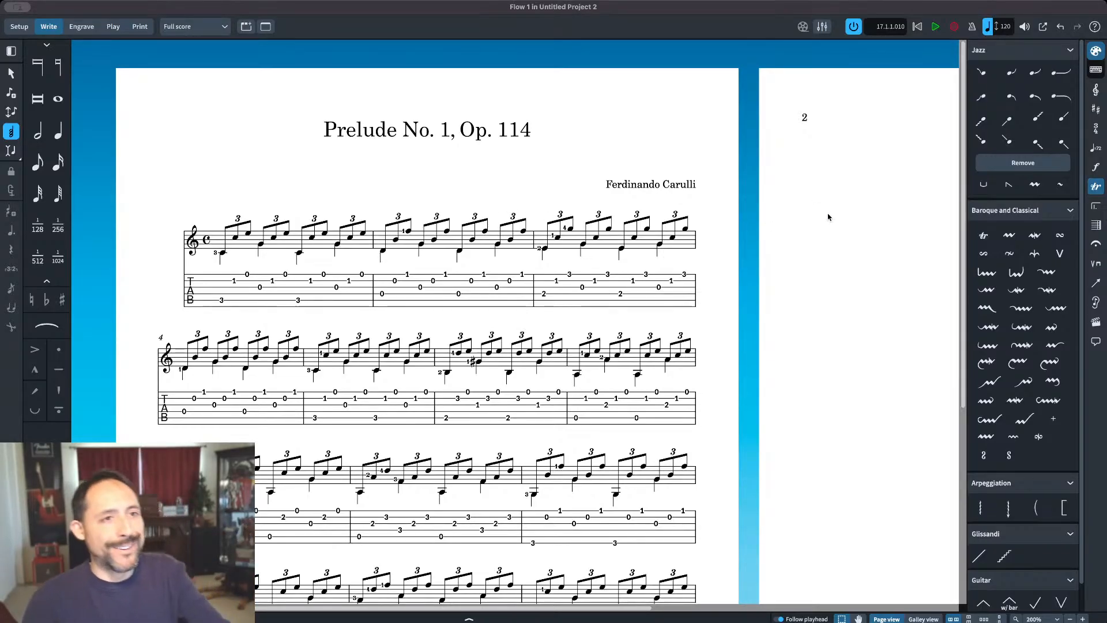
left_click_drag(835, 249, 889, 268)
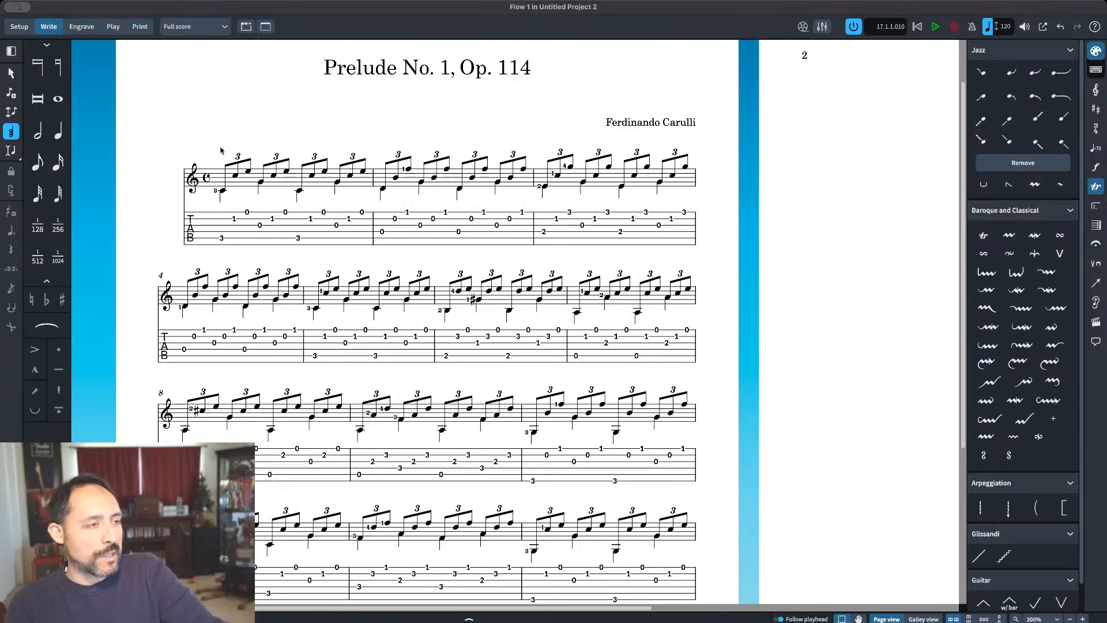
Step: Reflow the prelude into four systems of four bars each at a smaller staff size
scroll(518, 127, "down", 3)
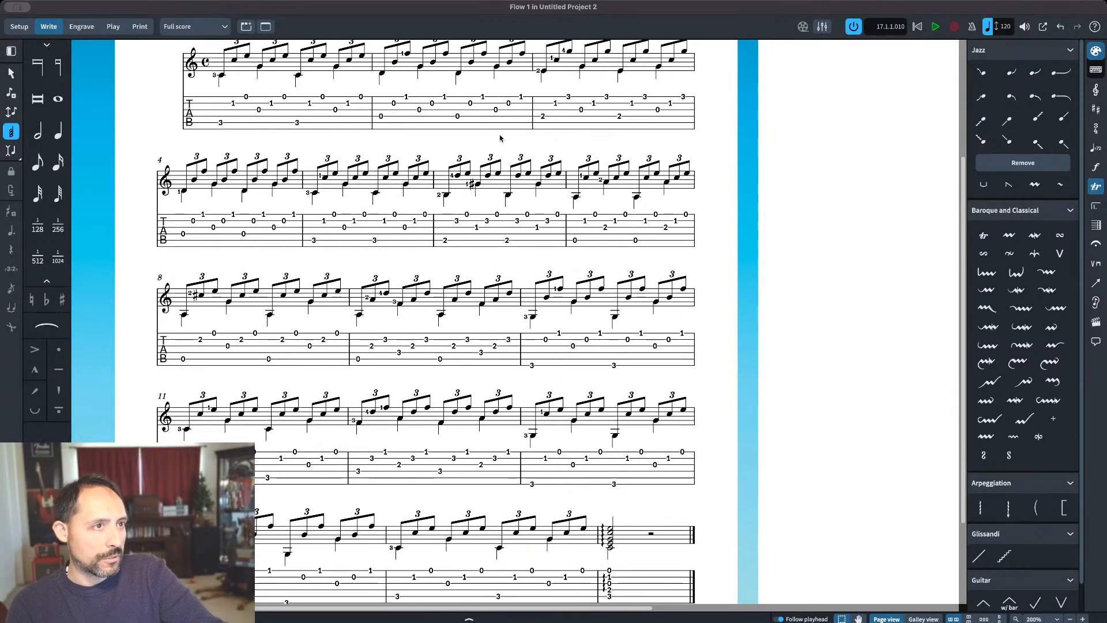
left_click_drag(869, 361, 856, 239)
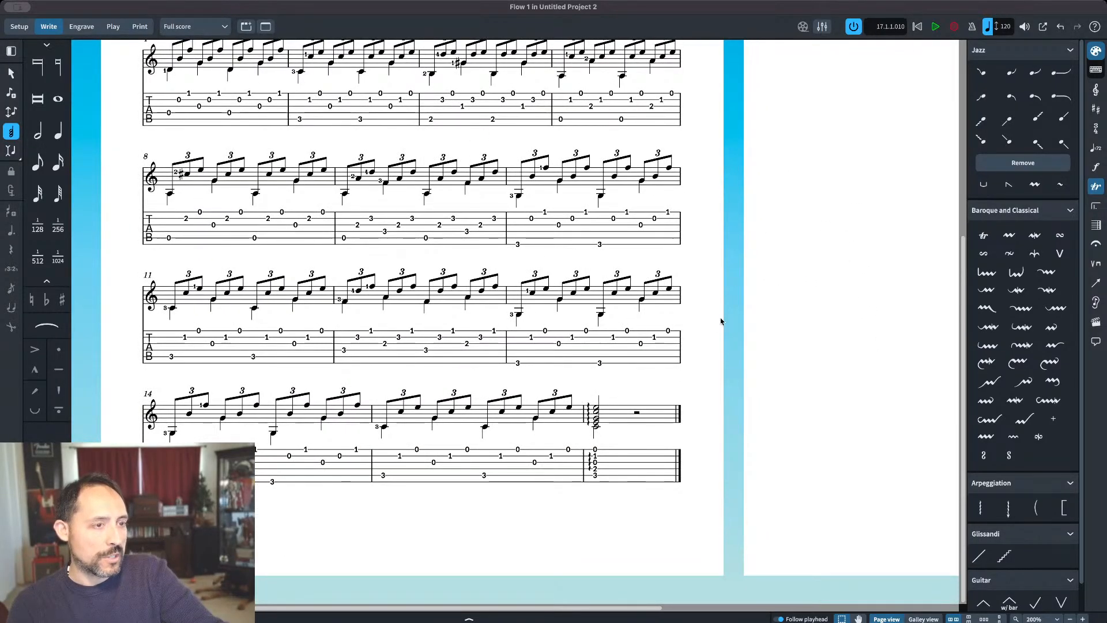
left_click(621, 416)
scroll(374, 247, "up", 2)
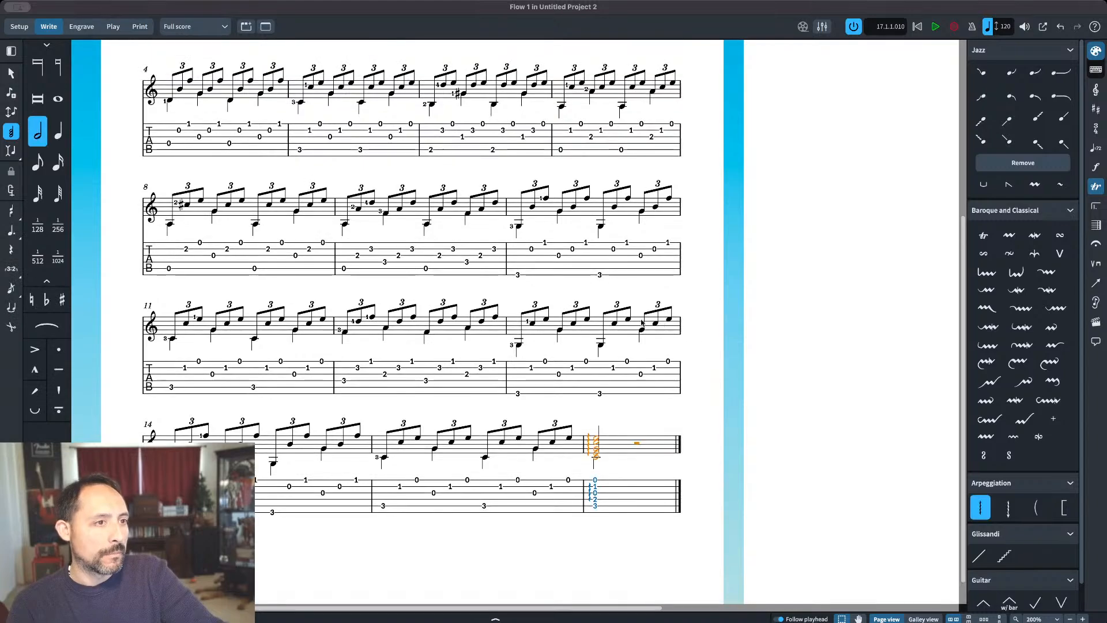
scroll(364, 245, "up", 2)
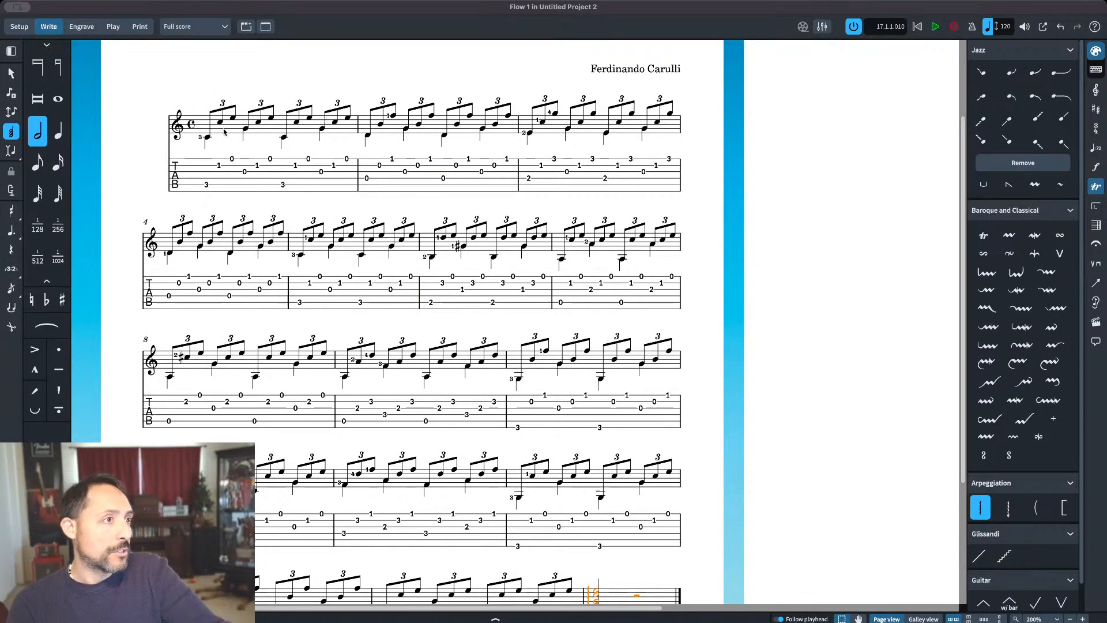
key("ctrl+a")
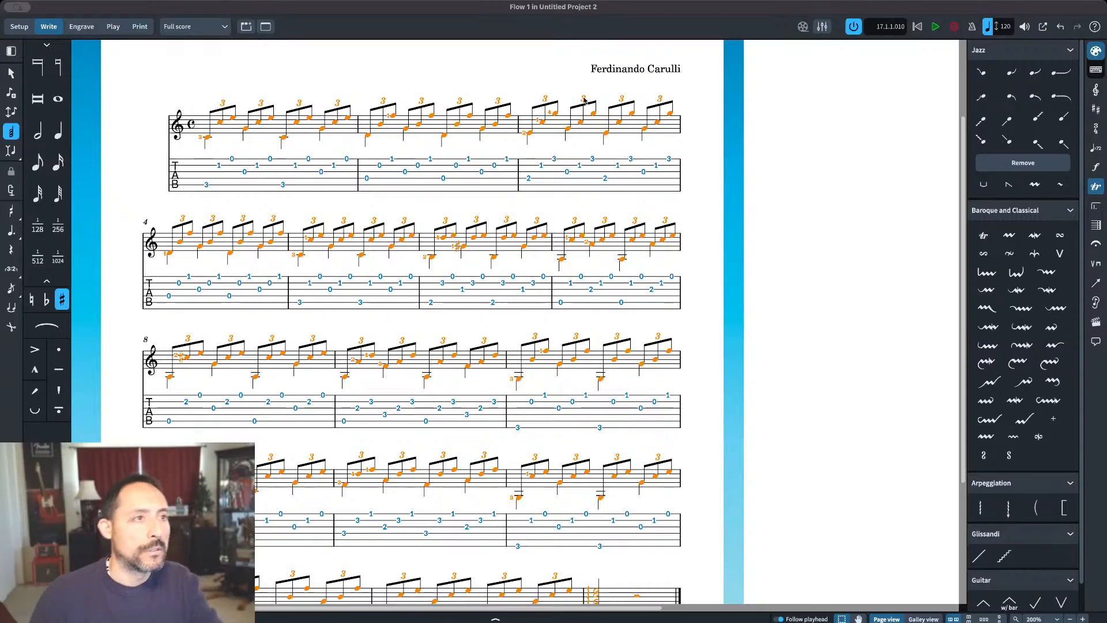
left_click(557, 92)
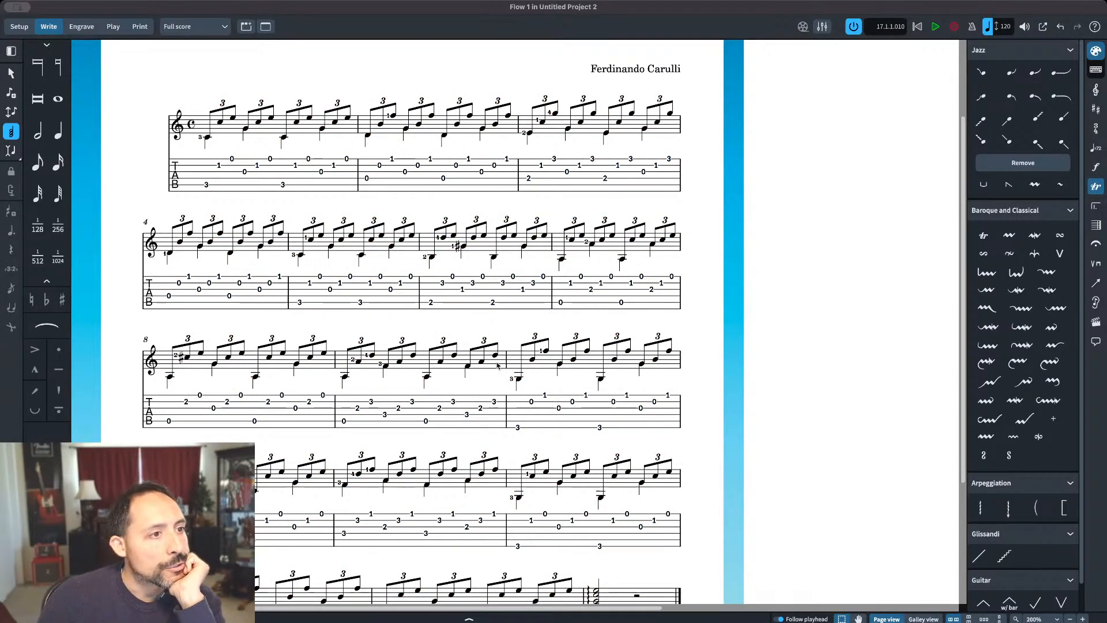
left_click(815, 491)
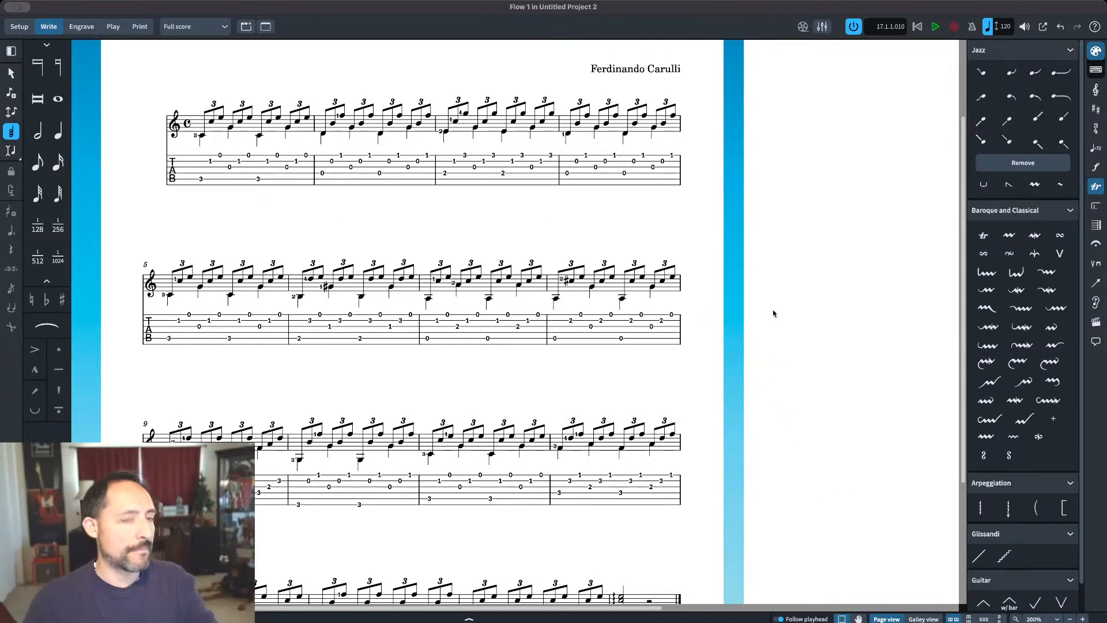
Step: Examine the empty second page and the four-bar systems on the first page to check the overall layout
left_click_drag(668, 231, 581, 273)
left_click_drag(852, 175, 374, 55)
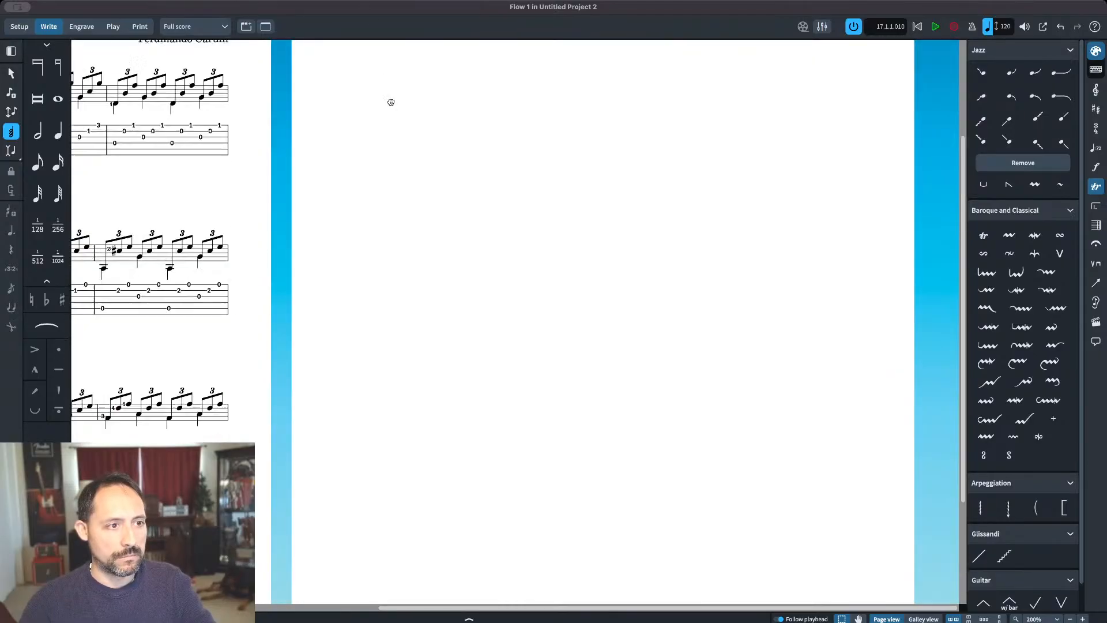
left_click_drag(467, 266, 494, 160)
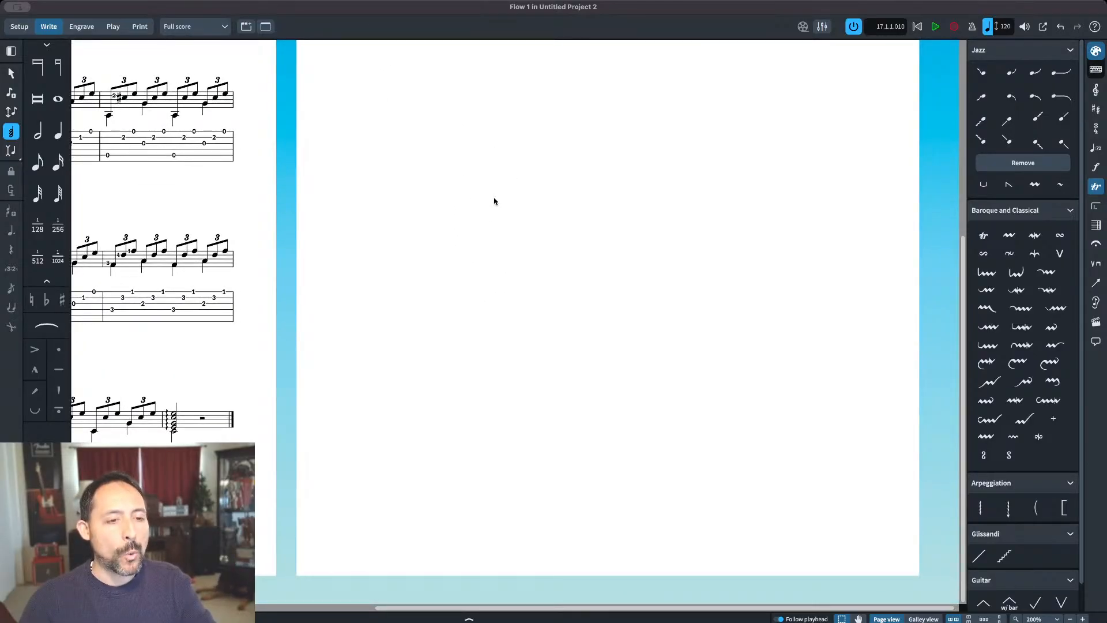
scroll(527, 209, "up", 5)
scroll(527, 210, "left", 5)
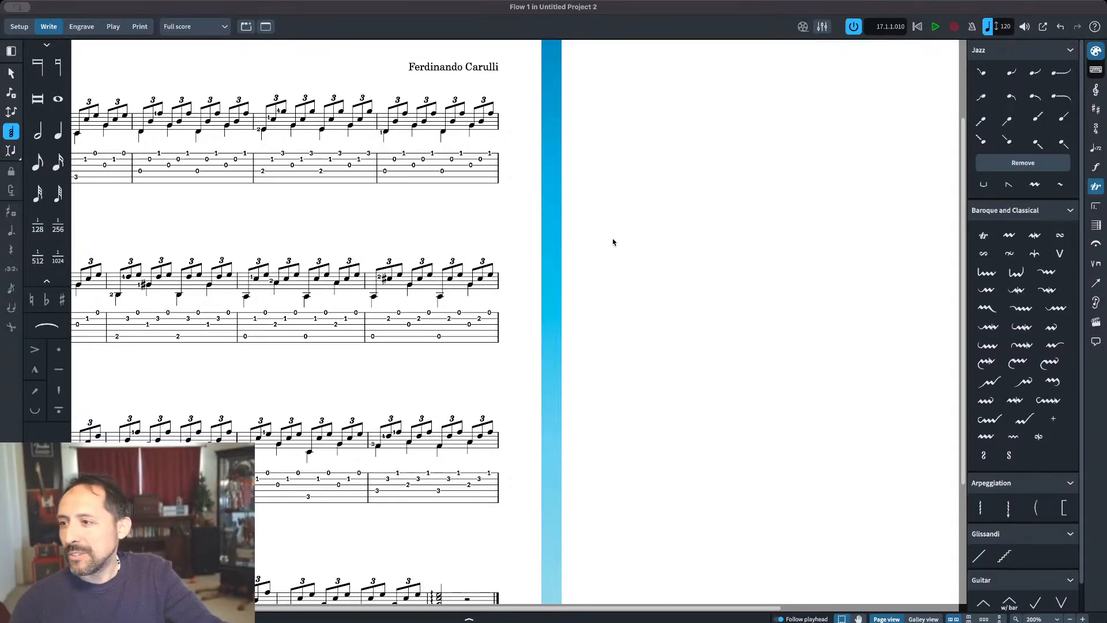
scroll(659, 194, "right", 5)
scroll(659, 194, "up", 1)
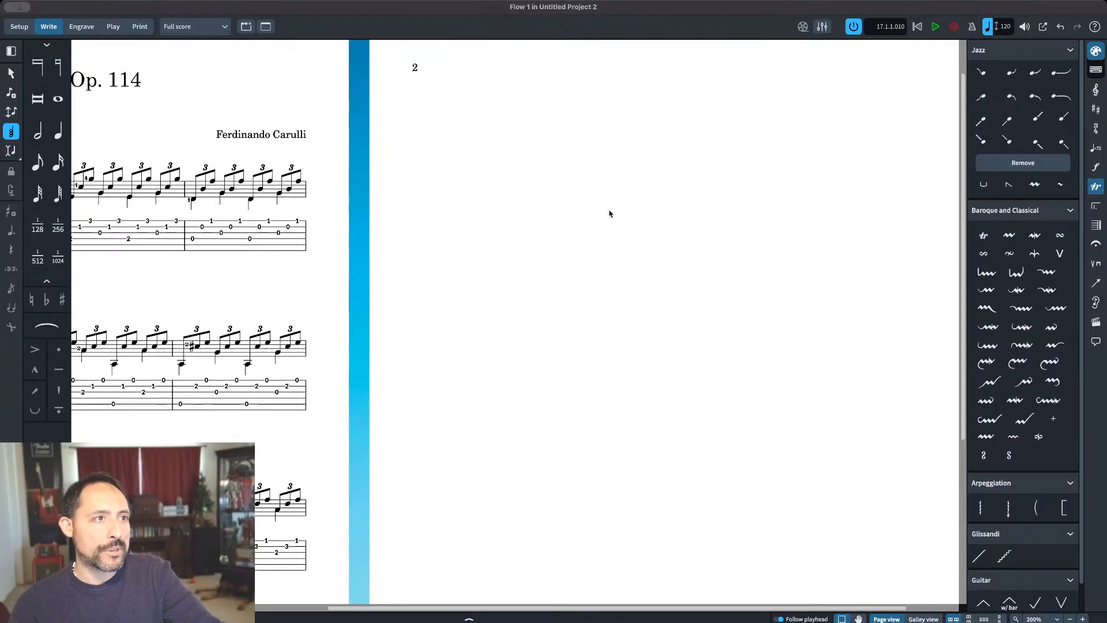
scroll(464, 256, "left", 8)
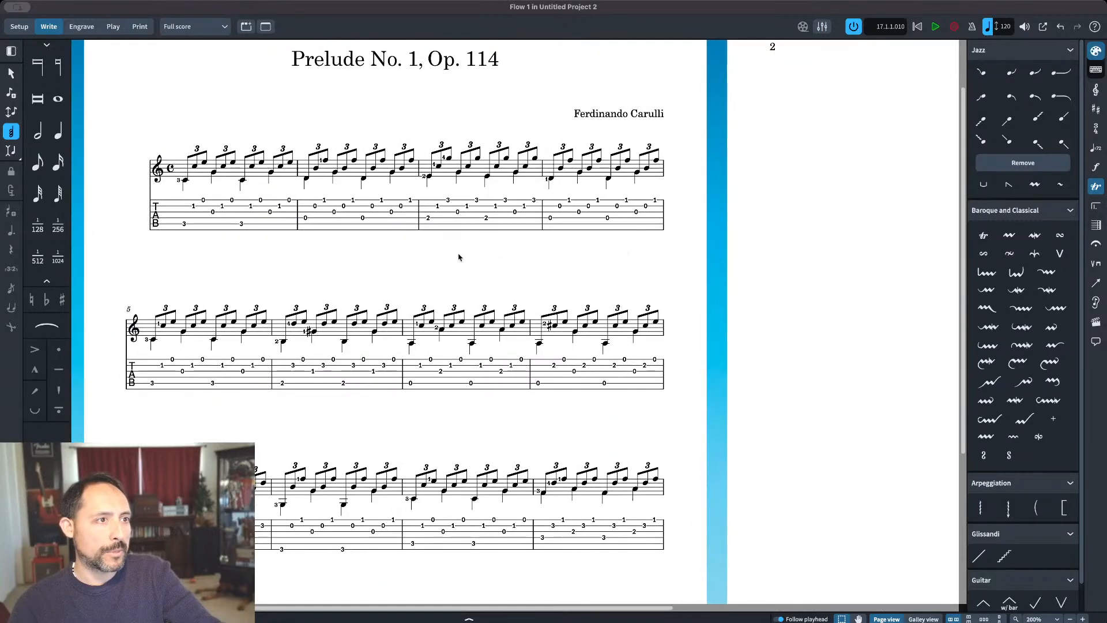
left_click_drag(412, 265, 698, 166)
left_click_drag(590, 334, 621, 394)
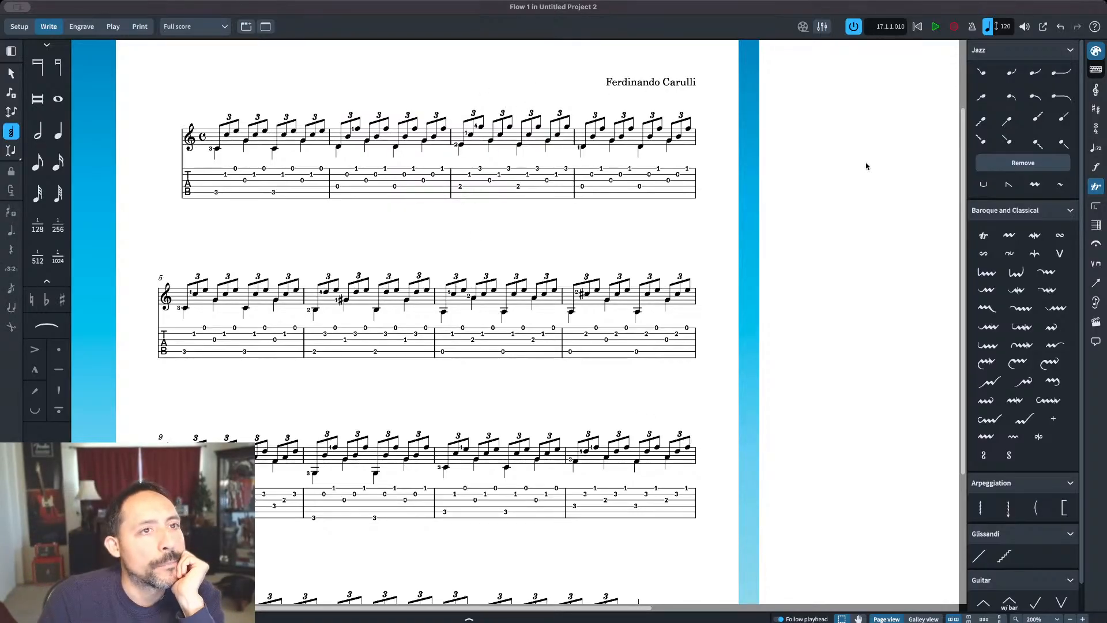
Step: Play the whole prelude back from the beginning at quarter note = 80
scroll(859, 157, "up", 3)
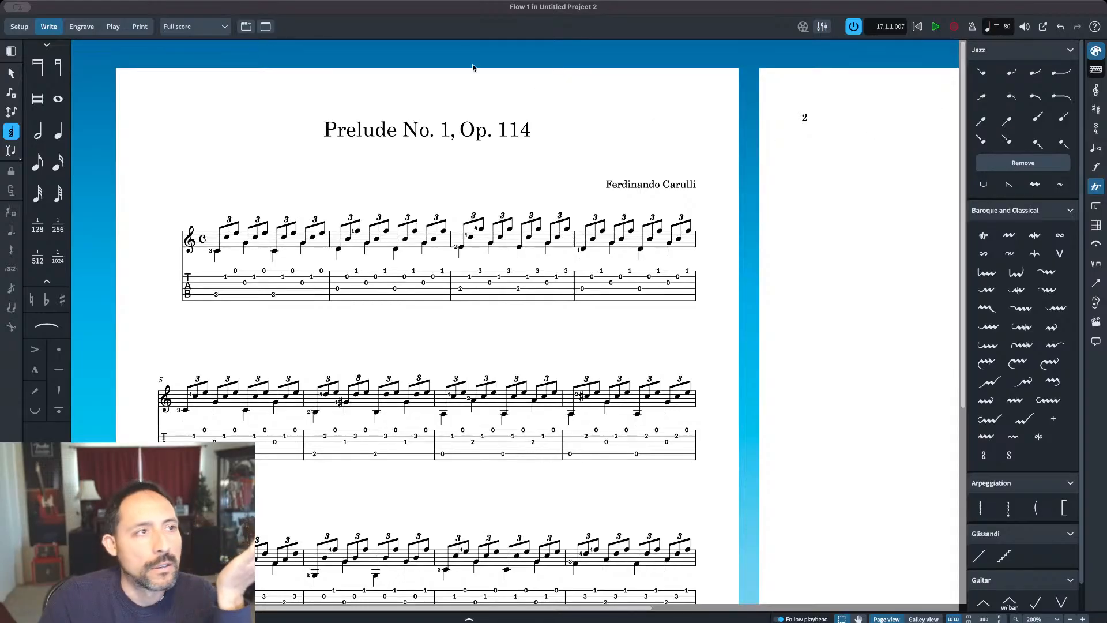
left_click(934, 27)
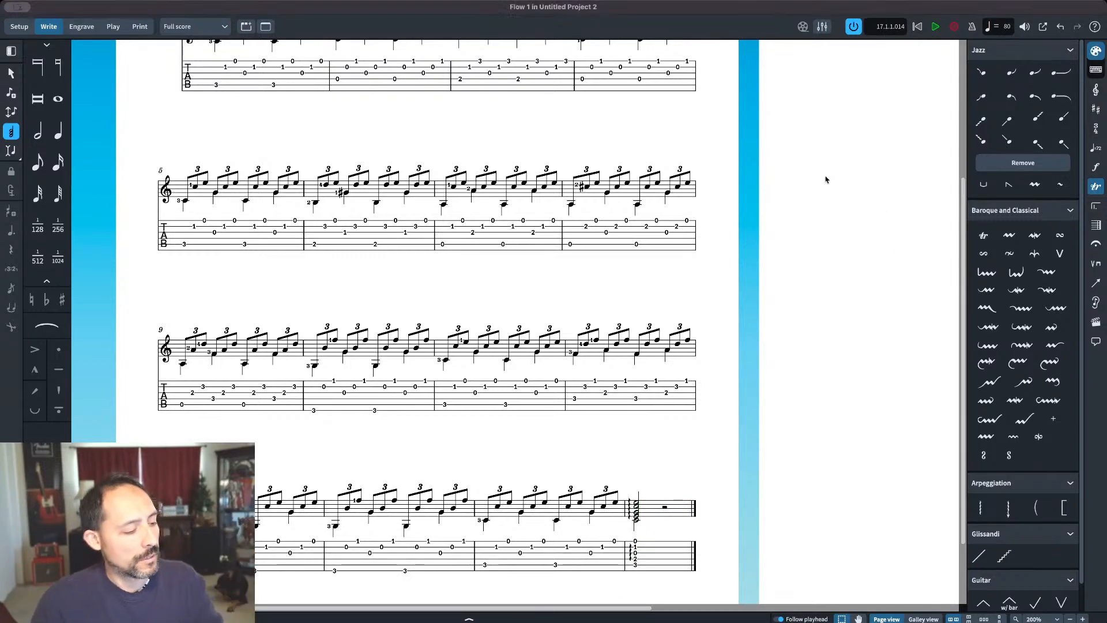
scroll(815, 143, "up", 3)
scroll(653, 98, "up", 1)
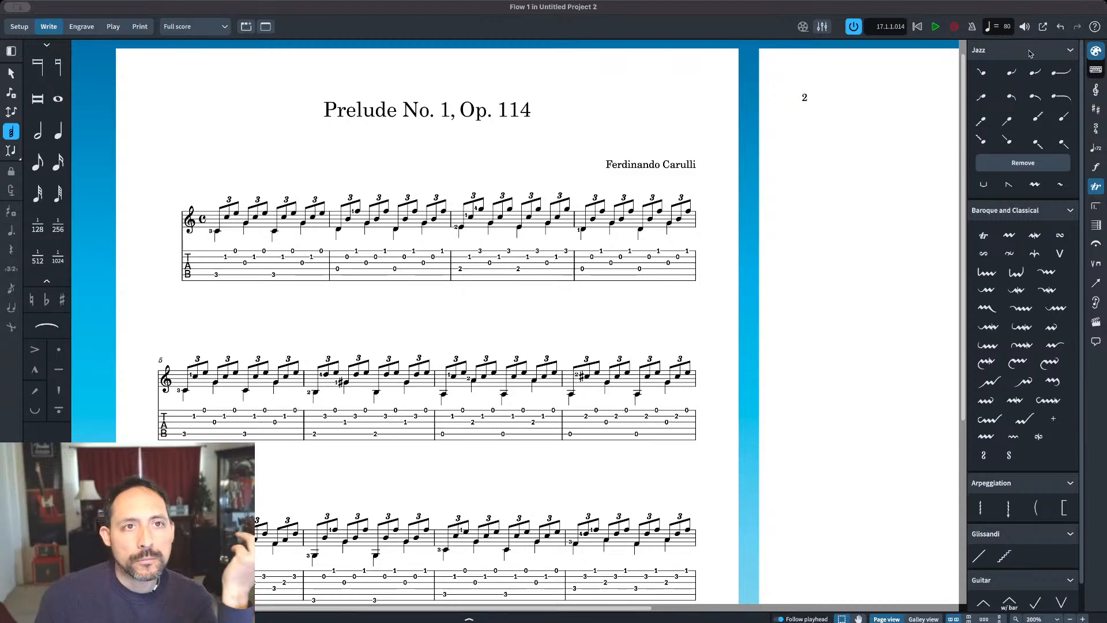
Step: Collapse the Jazz, Baroque and Classical, Arpeggiation, Glissandi and Guitar ornament groups
left_click(1071, 51)
left_click(1073, 51)
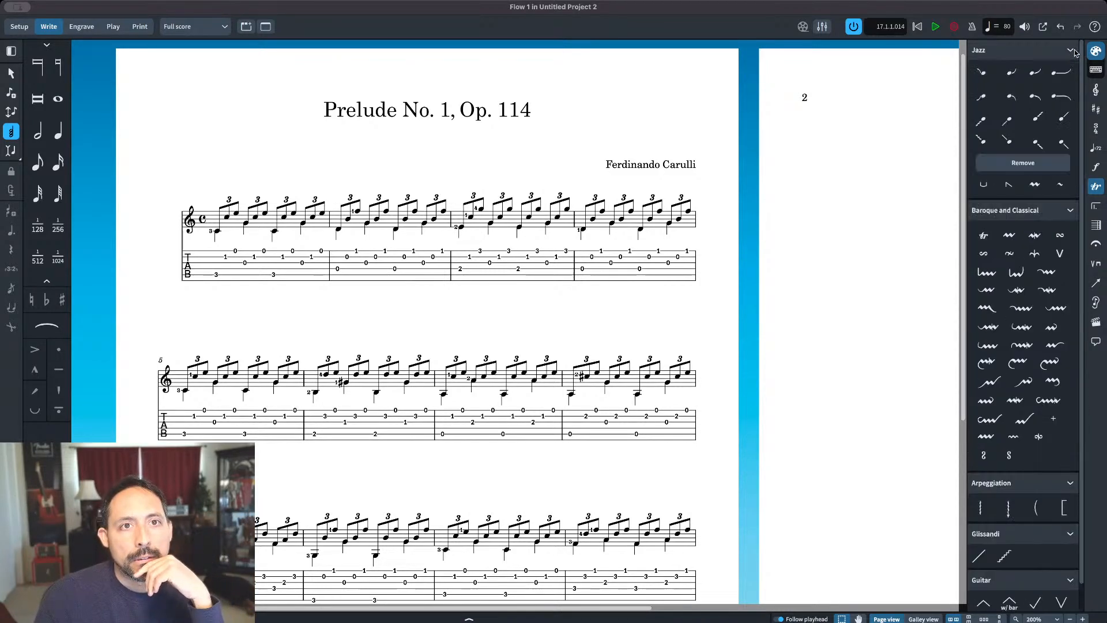
left_click(1071, 51)
left_click(1072, 72)
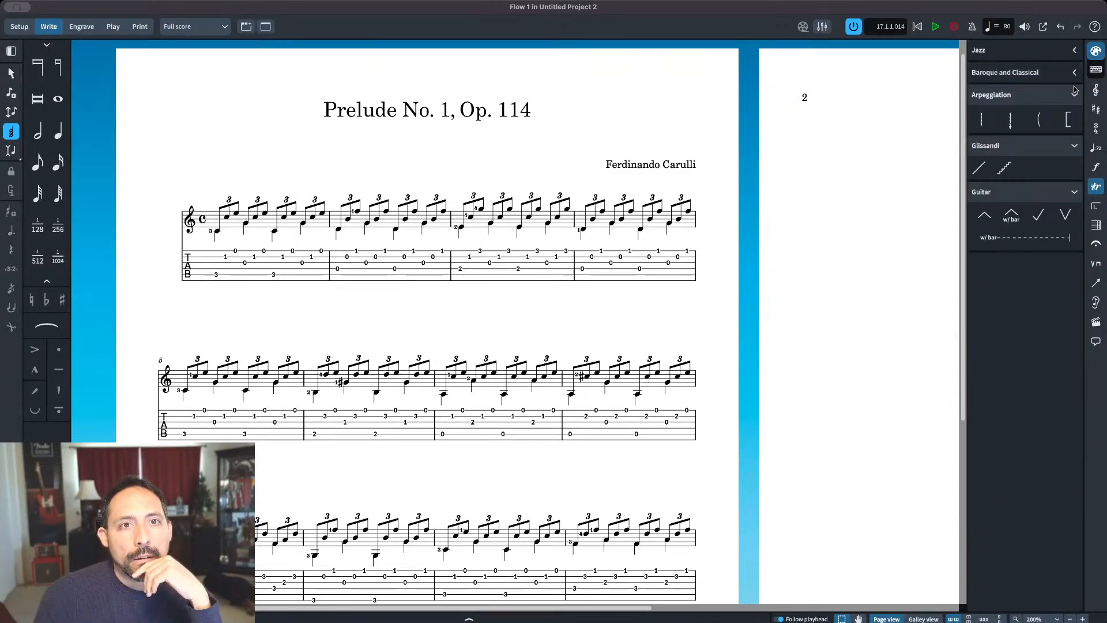
left_click(1073, 95)
left_click(1073, 118)
left_click(1074, 142)
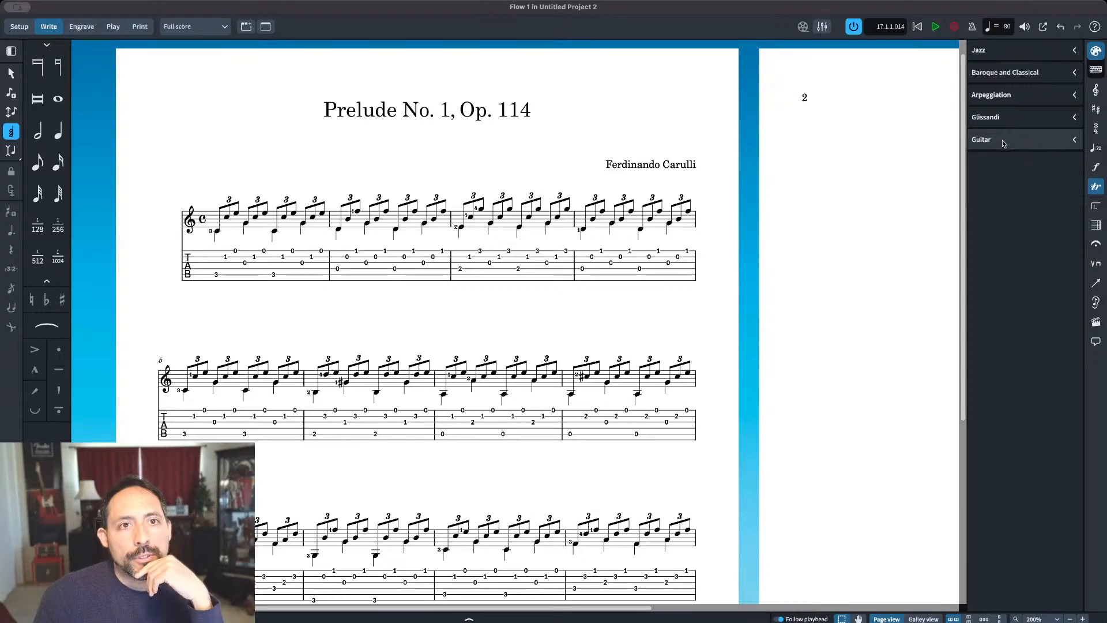
Step: Expand the Baroque and Classical, Arpeggiation and Guitar ornament groups, and look briefly through the Jazz group
left_click(1074, 72)
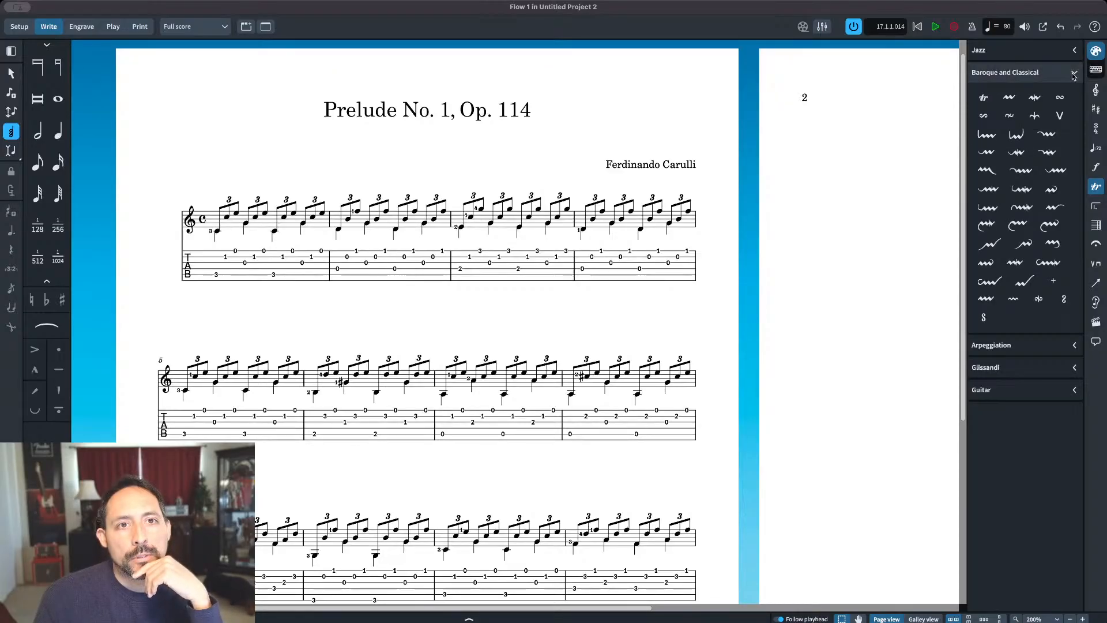
left_click(1074, 73)
left_click(1074, 96)
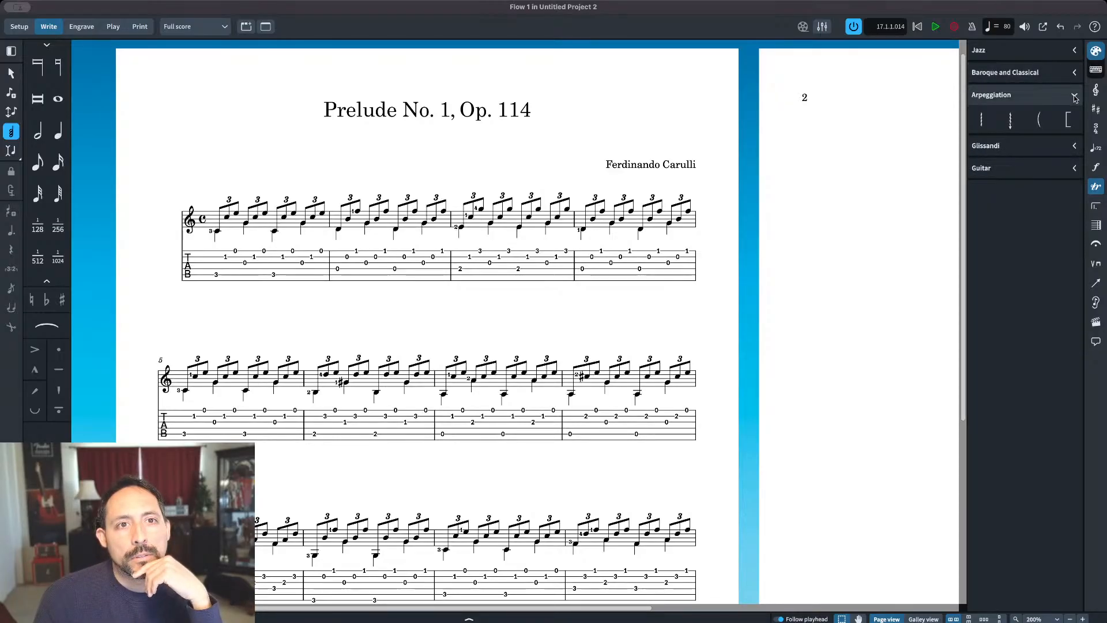
left_click(1074, 169)
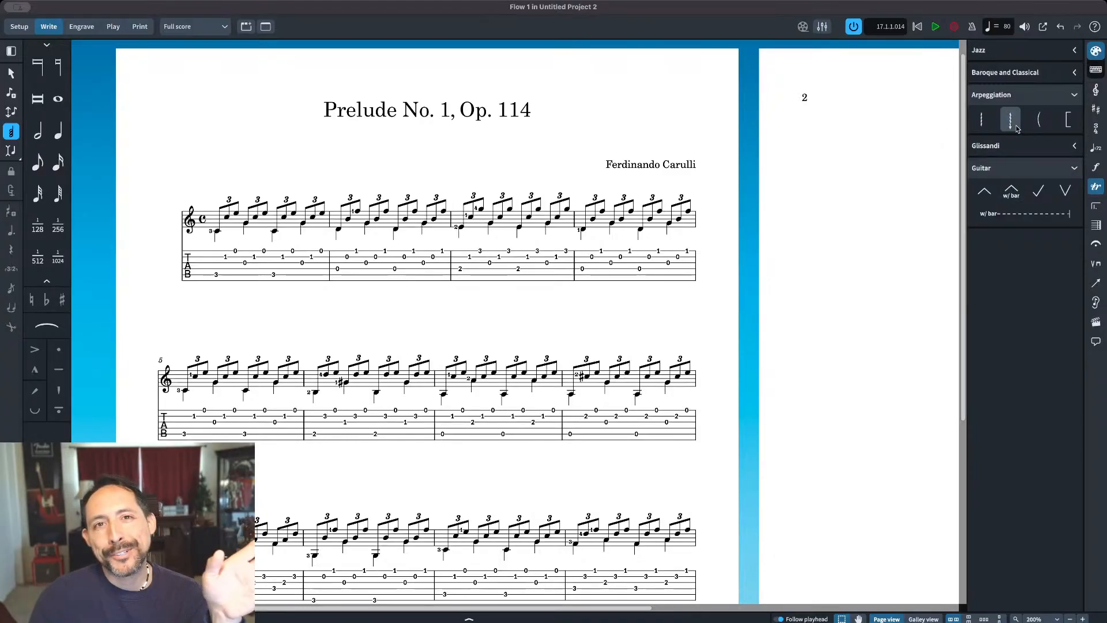
left_click(1075, 73)
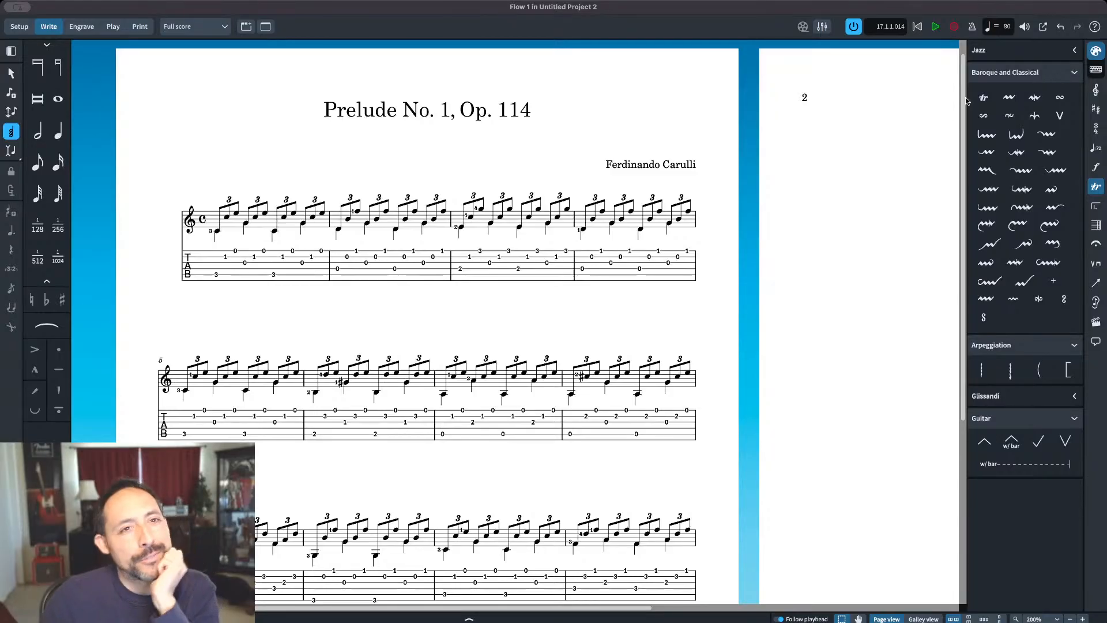
left_click(1073, 50)
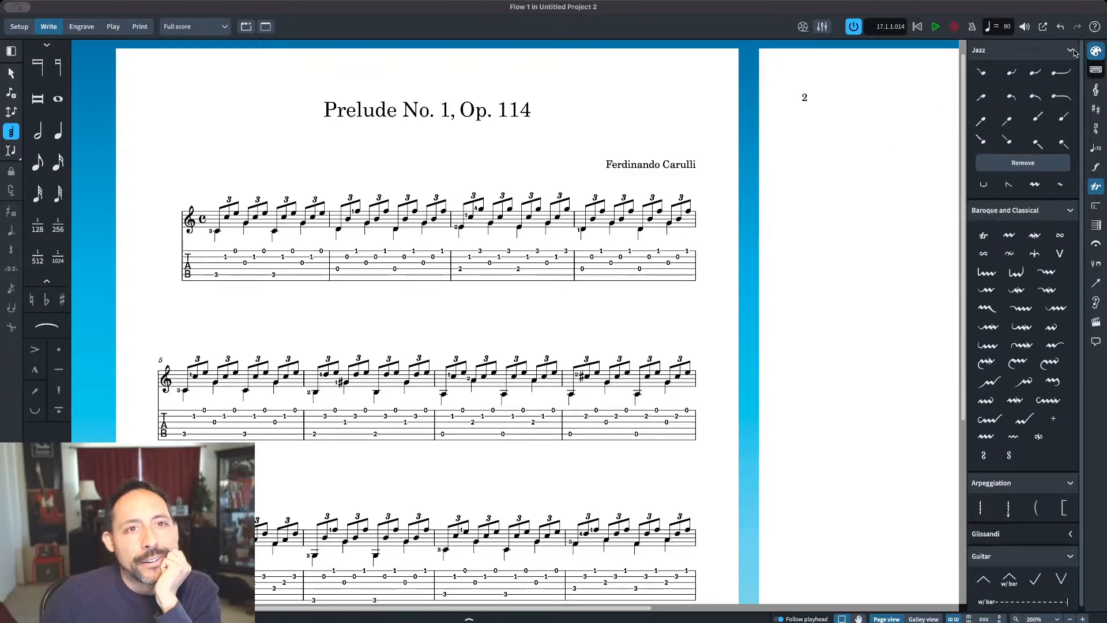
left_click(1073, 51)
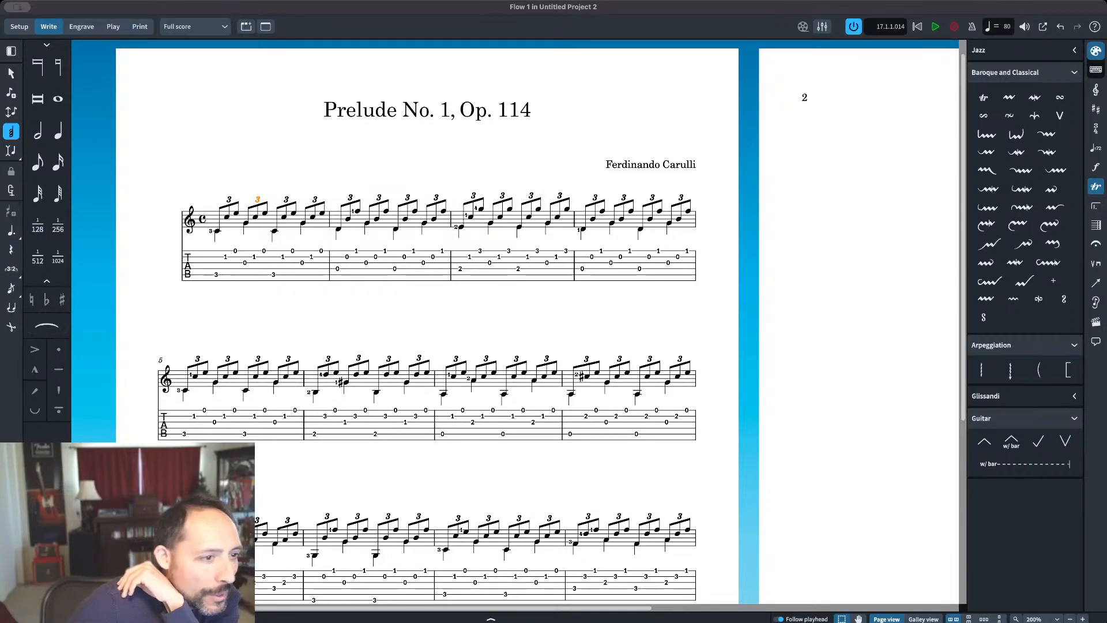
Step: Show the tuplet properties and set a local Bracket override of number only on the second triplet of bar 1
left_click(490, 617)
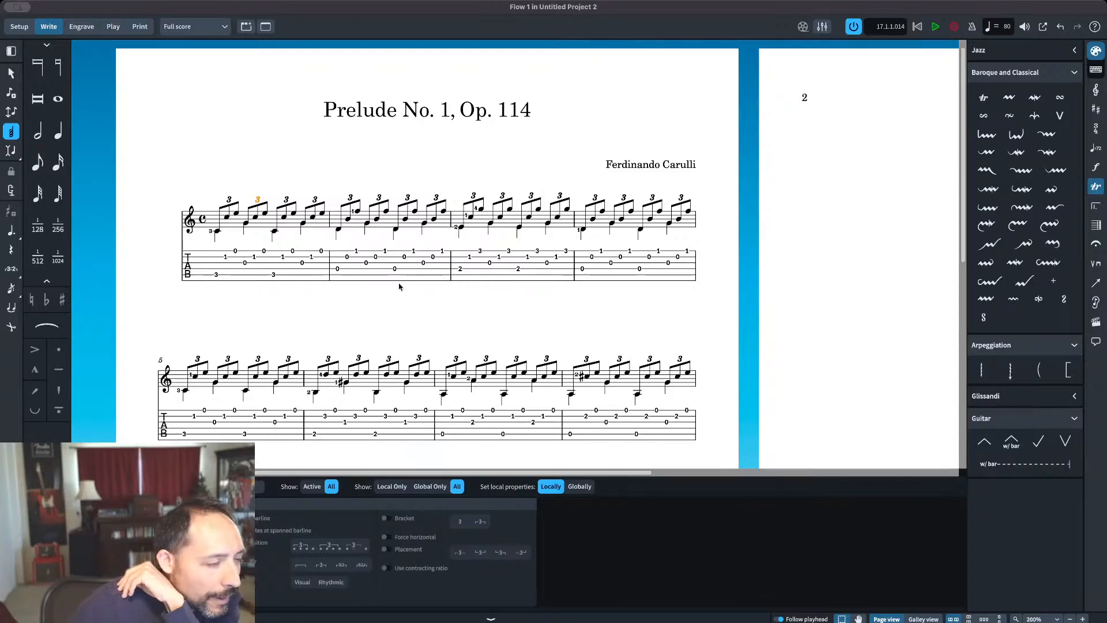
scroll(399, 285, "down", 3)
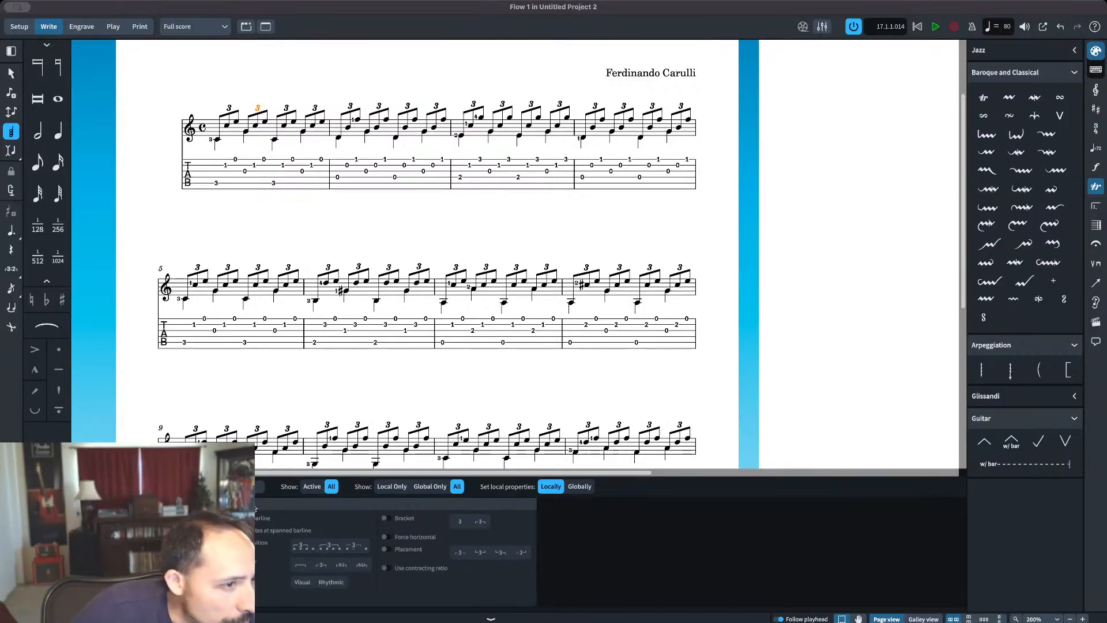
left_click(385, 517)
scroll(384, 358, "up", 2)
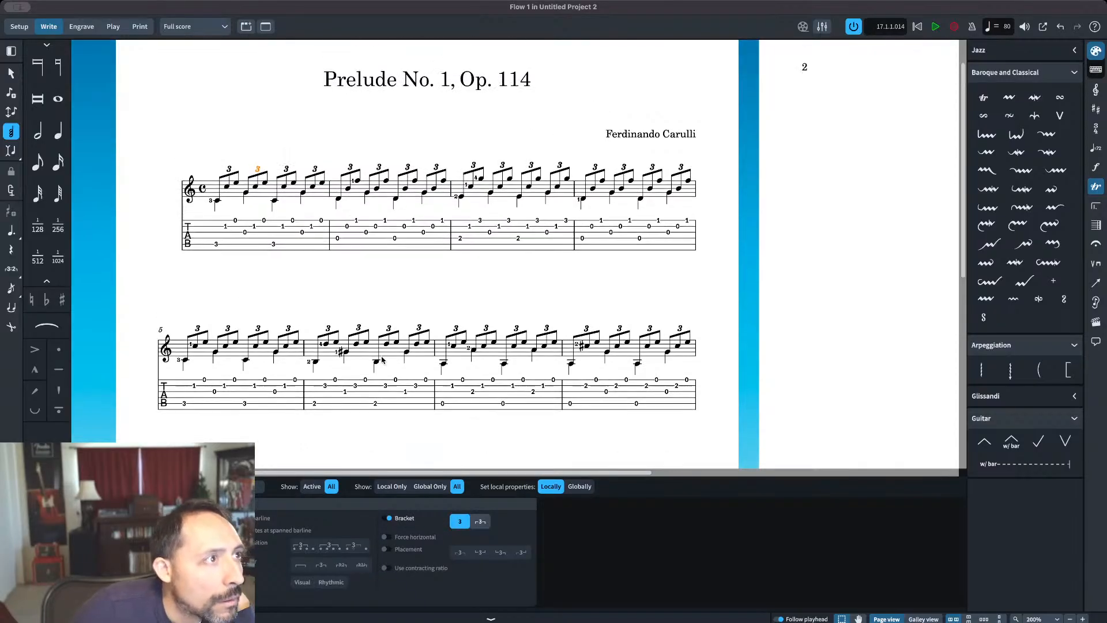
key("Escape")
Step: Override the Bracket property of the first triplet in bar 1, trying the bracketed style and returning it to number only
left_click(229, 169)
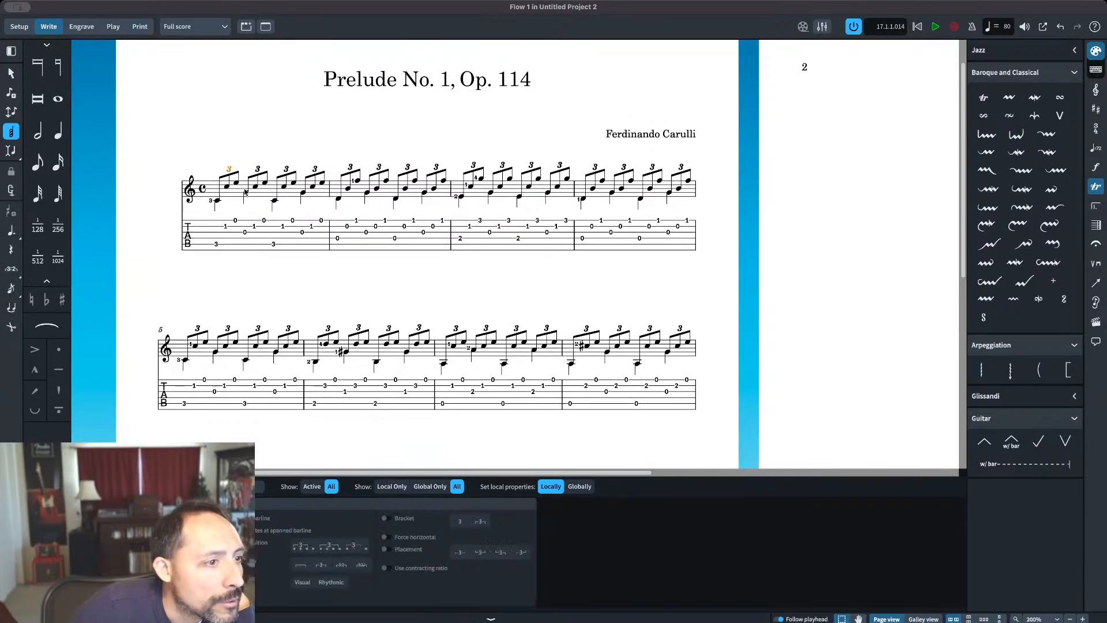
left_click(385, 518)
left_click(481, 521)
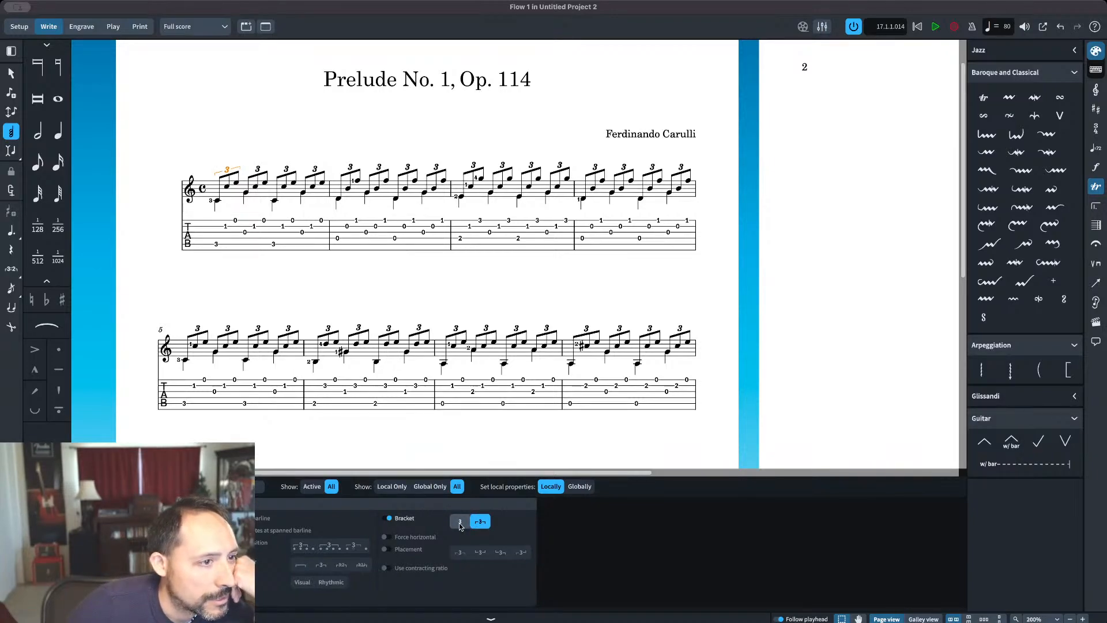
left_click(460, 522)
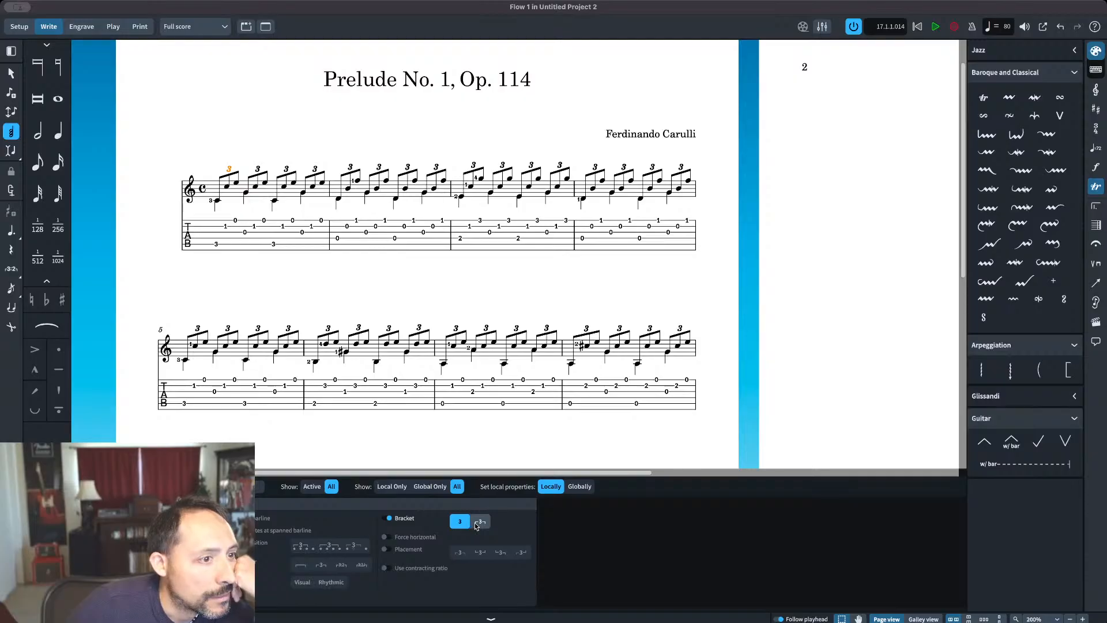
left_click(480, 522)
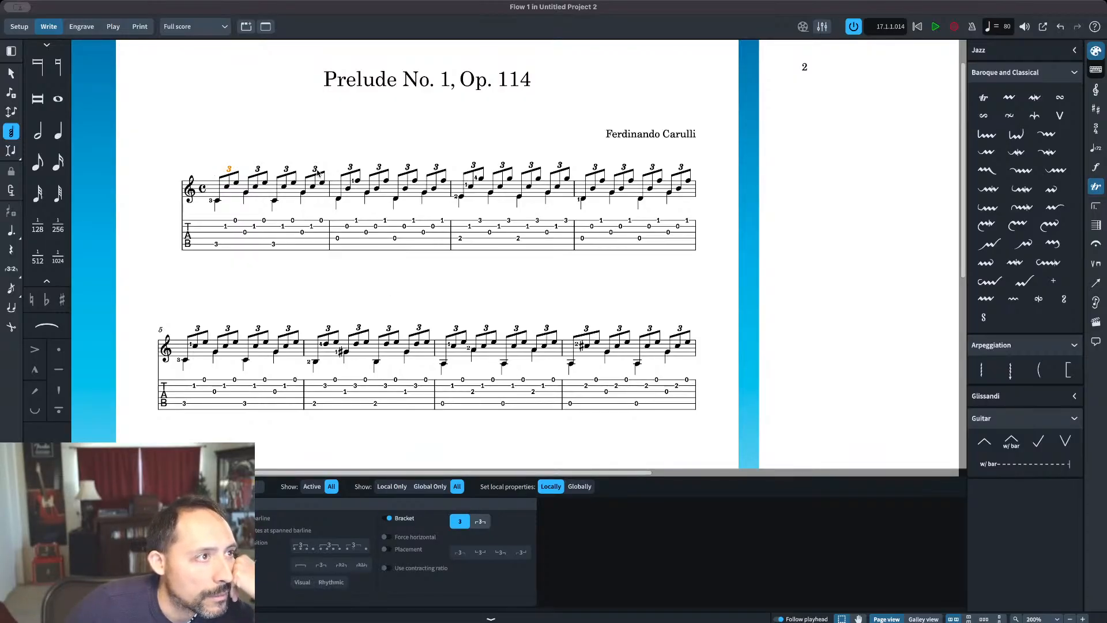
Step: Try the bracketed style on the second triplet of bar 2, clear its Bracket override and hide the properties
left_click(350, 169)
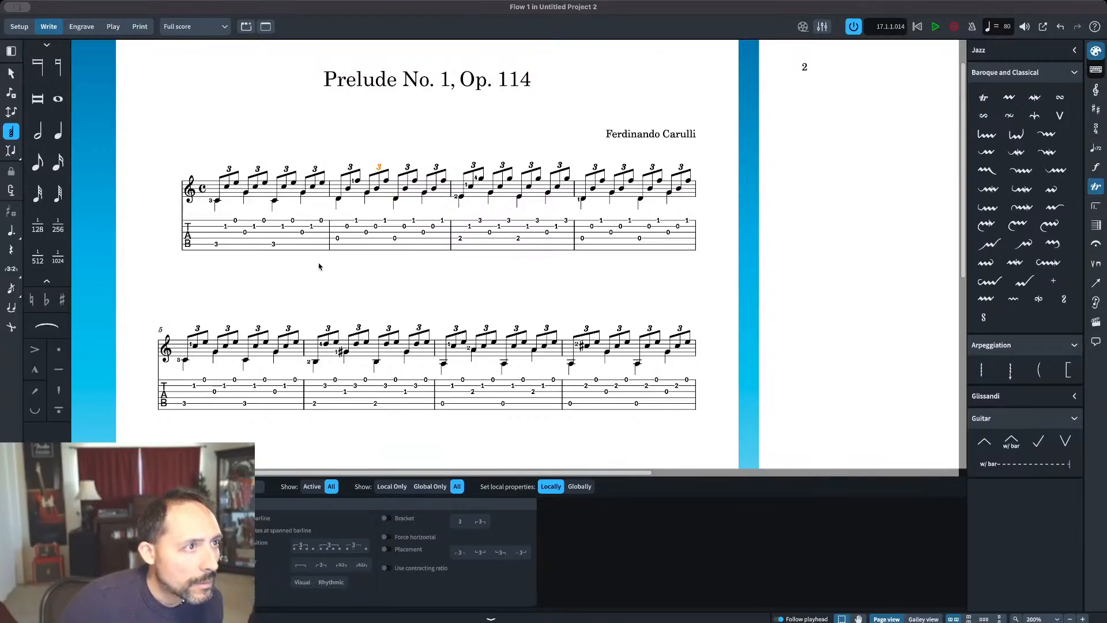
left_click(384, 518)
left_click(483, 523)
left_click(459, 526)
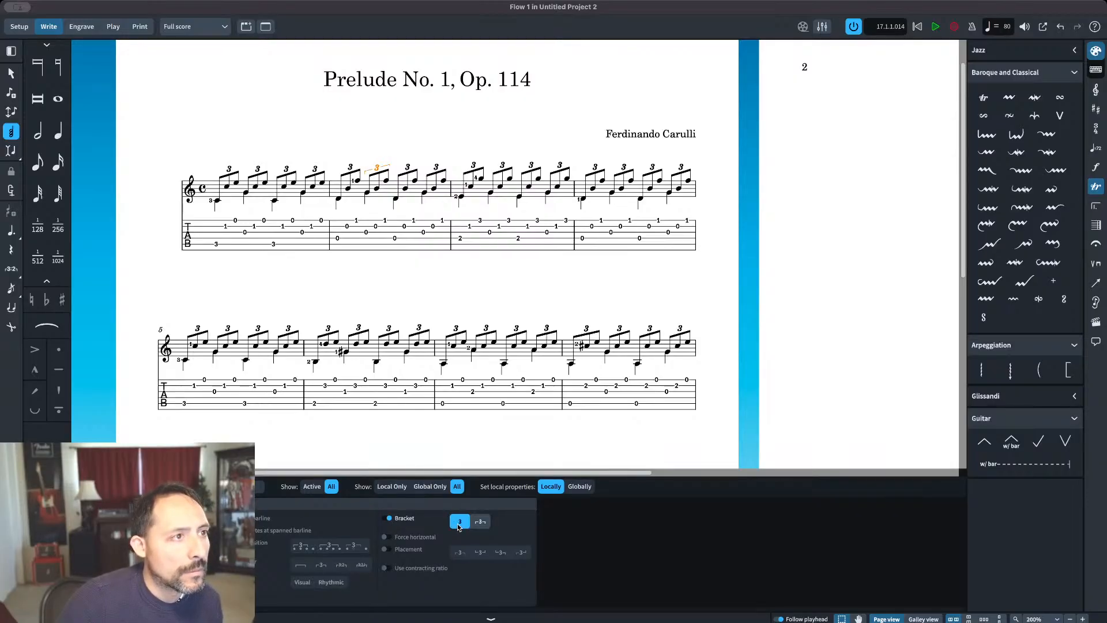
left_click(386, 519)
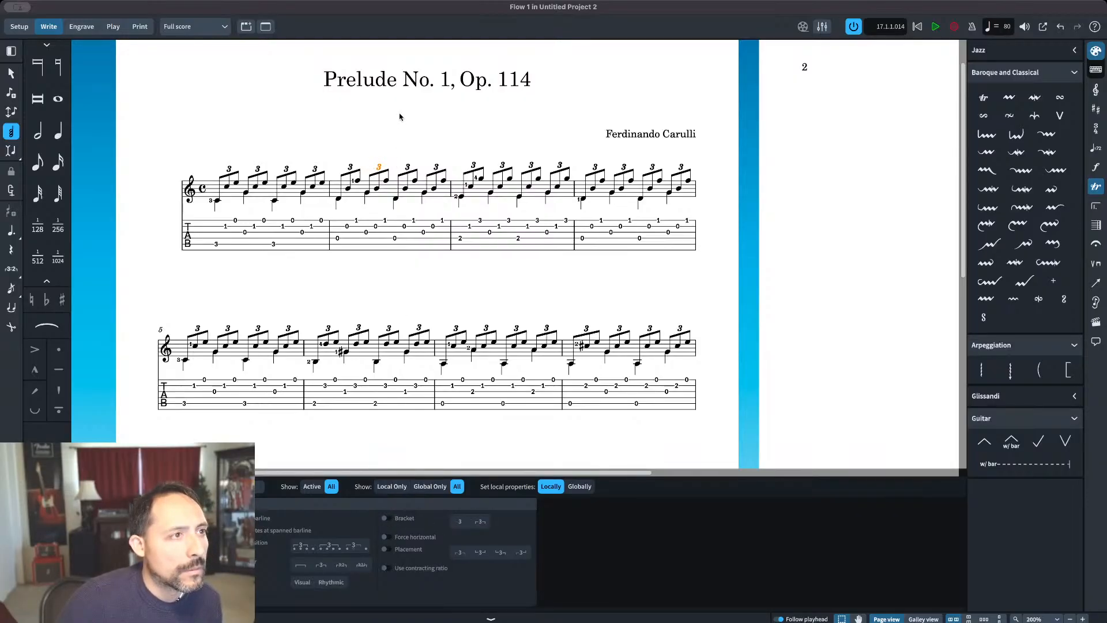
key("Escape")
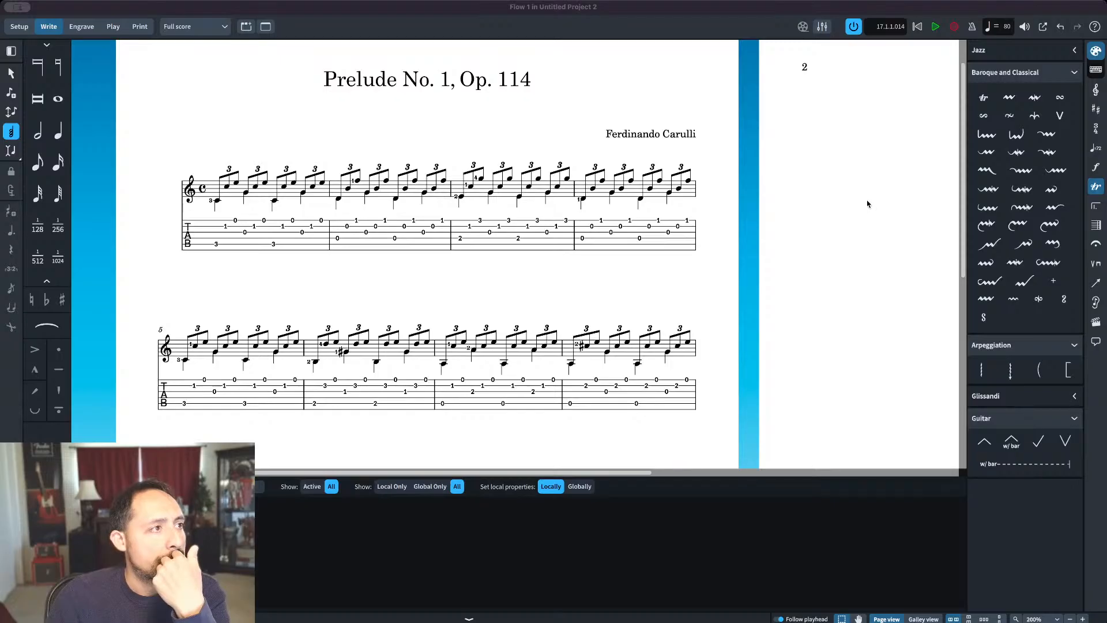
left_click(468, 617)
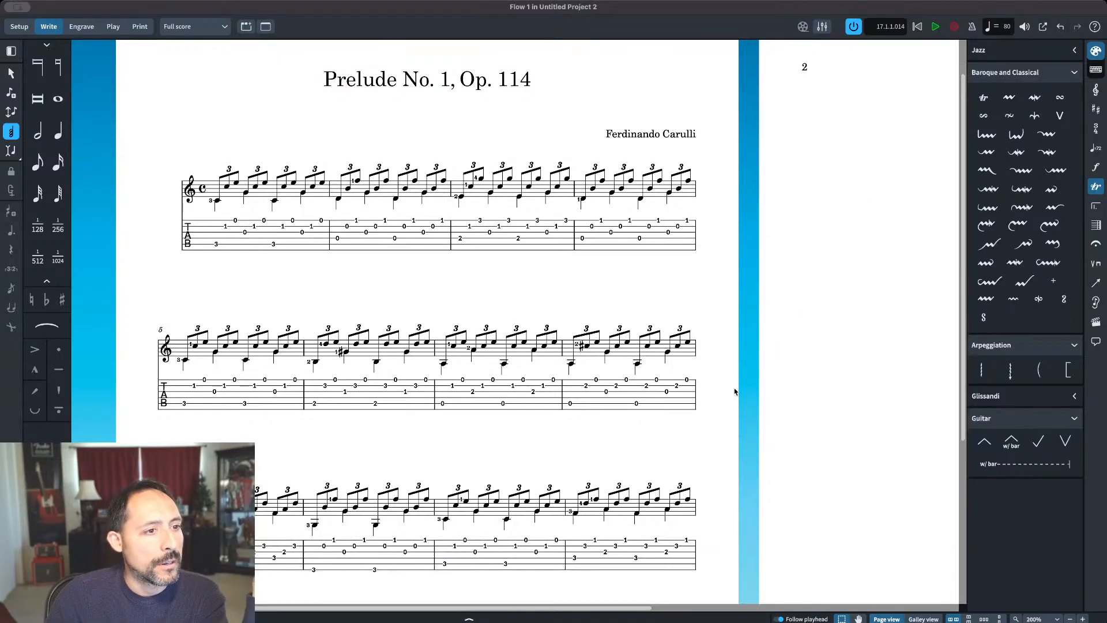
Step: Examine the whole prelude from the title to the final barline to review the four systems of notation and tab
scroll(778, 359, "down", 1)
scroll(778, 358, "down", 5)
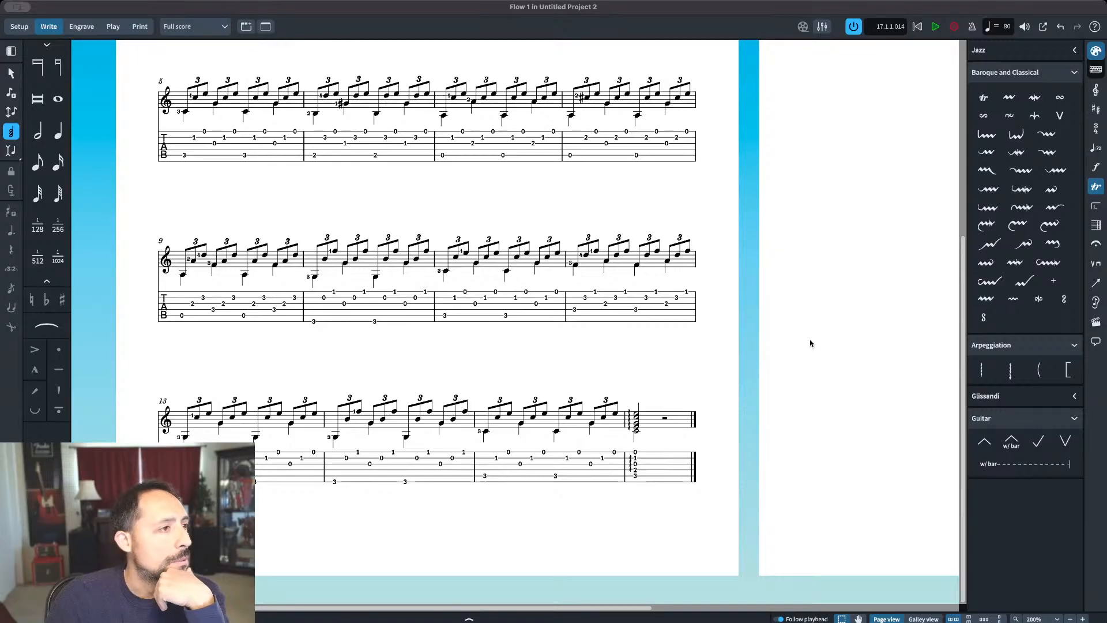
scroll(809, 344, "up", 6)
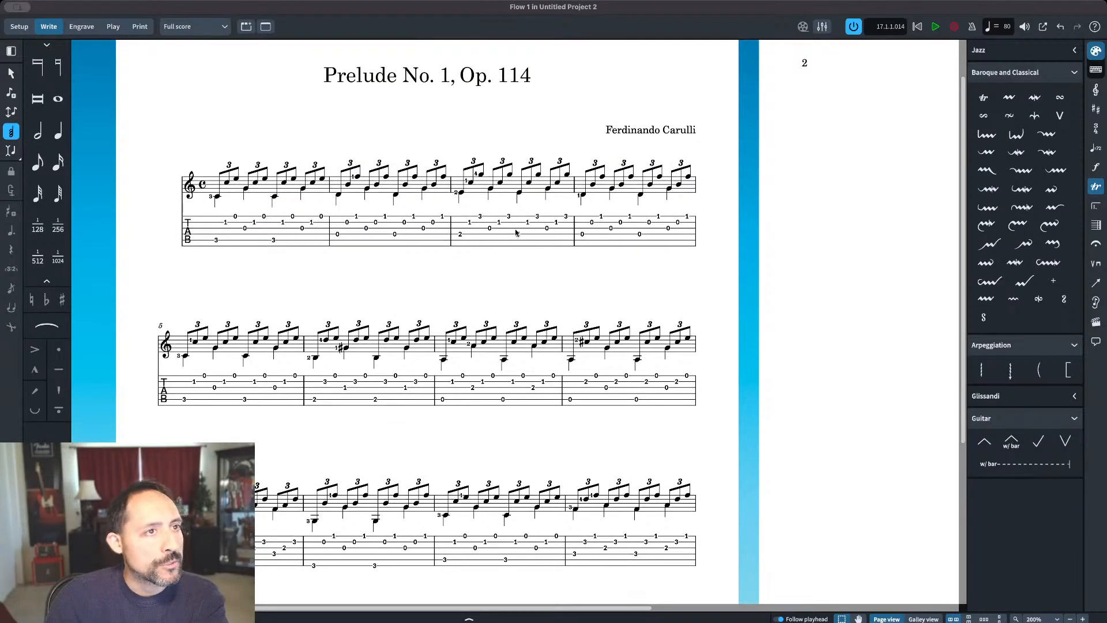
scroll(842, 212, "down", 5)
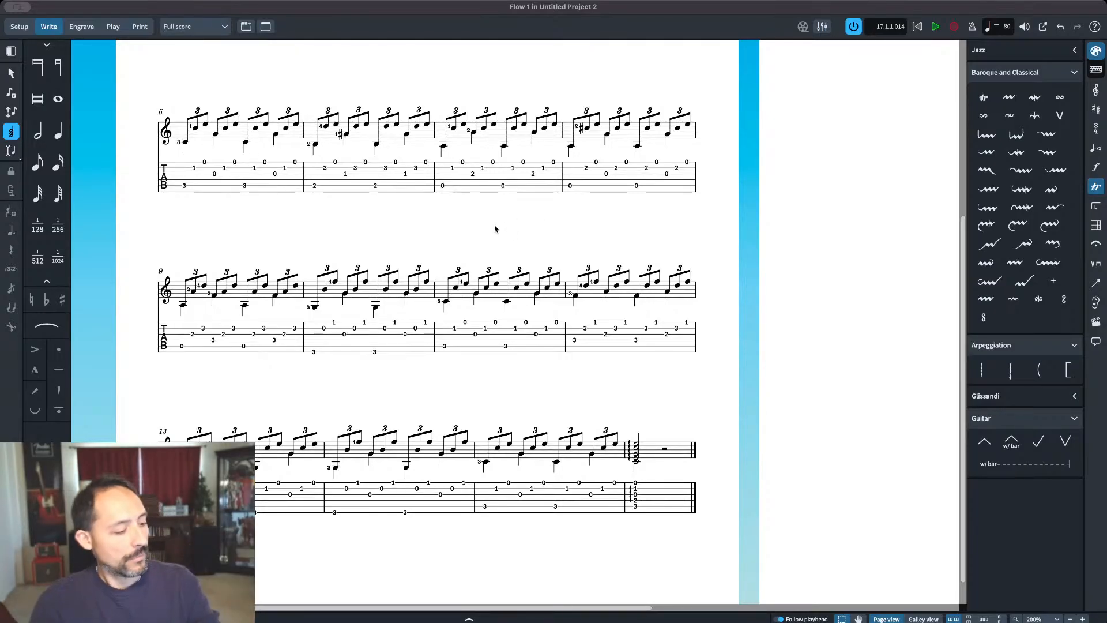
scroll(490, 227, "up", 3)
scroll(559, 189, "up", 4)
scroll(562, 198, "down", 4)
scroll(559, 342, "down", 4)
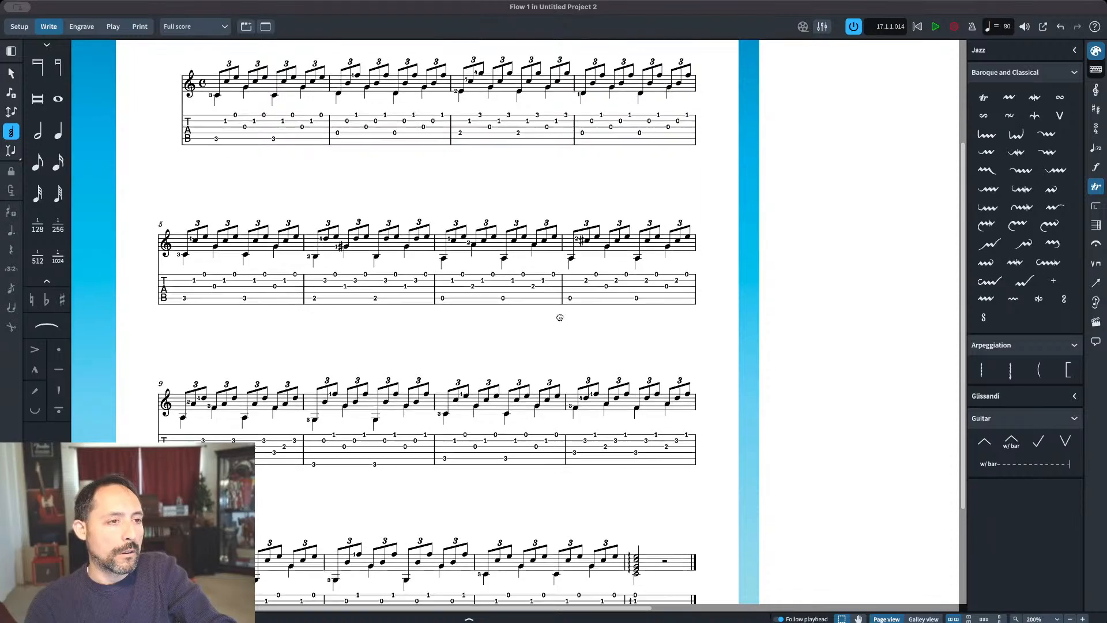
scroll(527, 211, "down", 1)
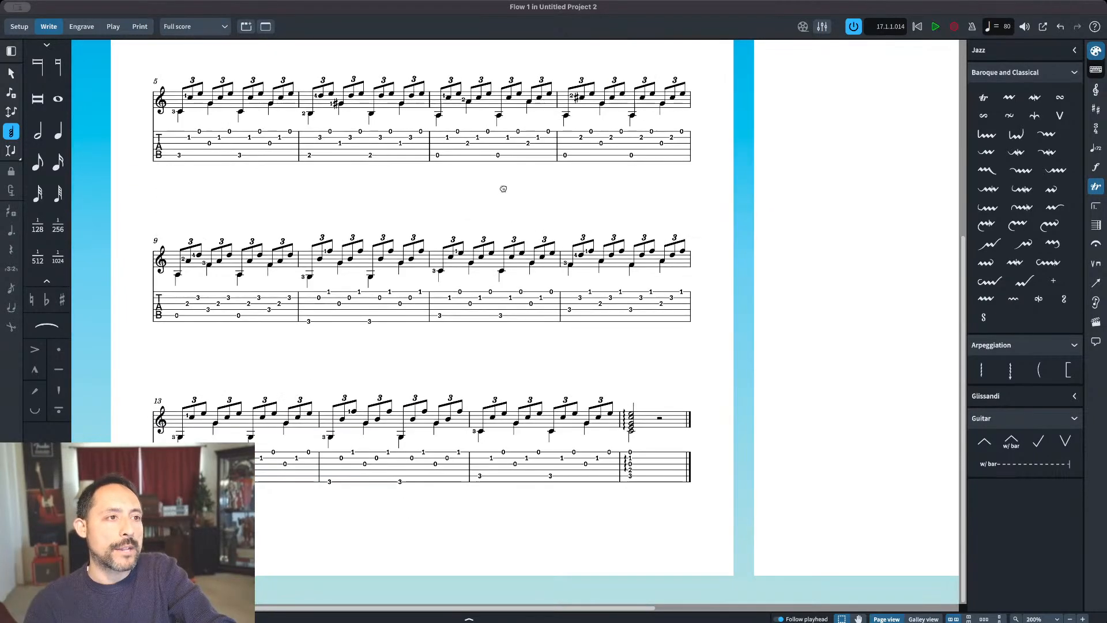
scroll(497, 215, "up", 1)
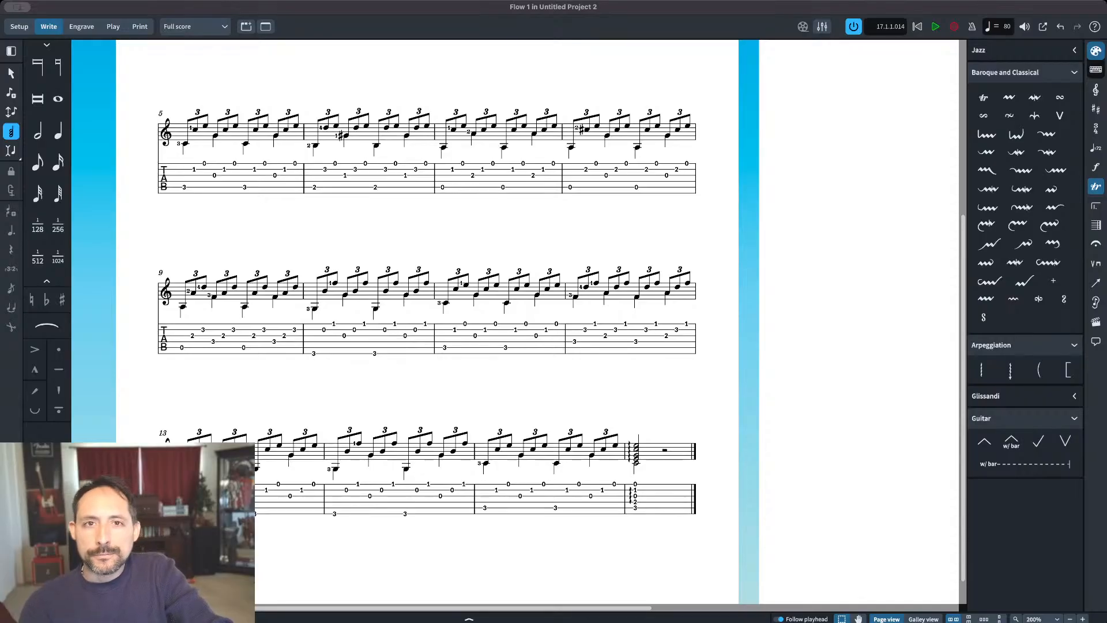
scroll(415, 237, "up", 3)
scroll(452, 213, "up", 2)
scroll(457, 236, "down", 1)
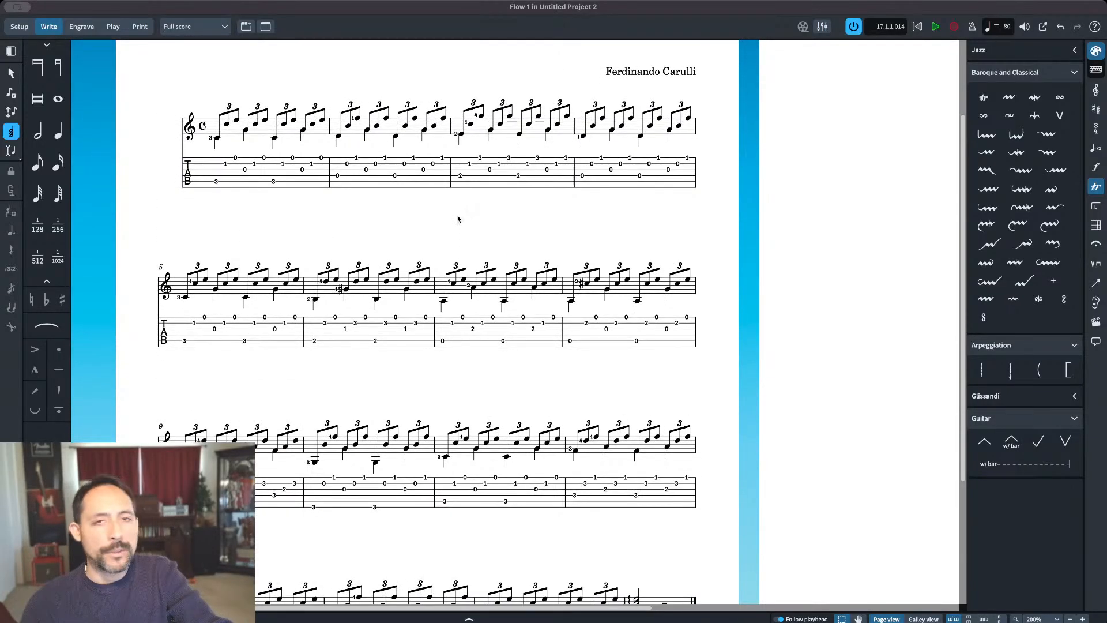